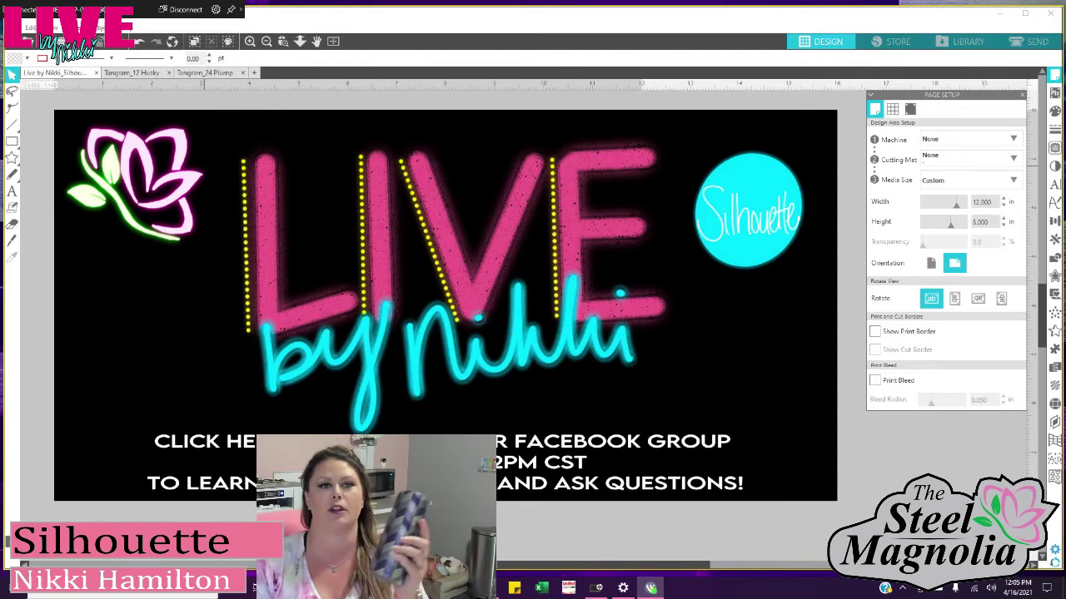
# - In the Tangram_24 Plump design, fill the lightest pieces of the waterslide pattern with teal
pyautogui.click(223, 75)
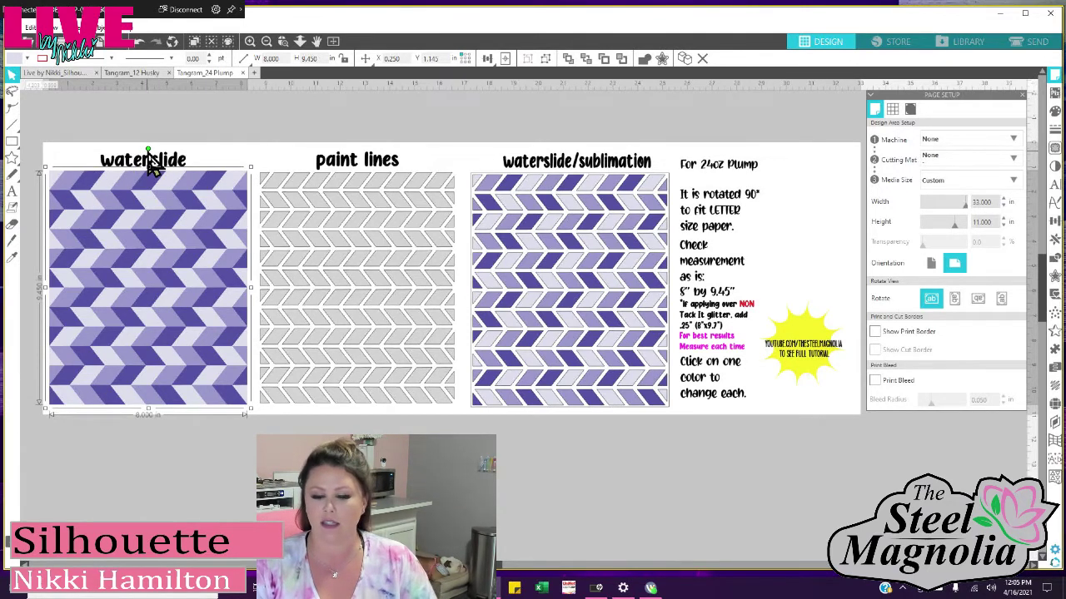
pyautogui.click(13, 158)
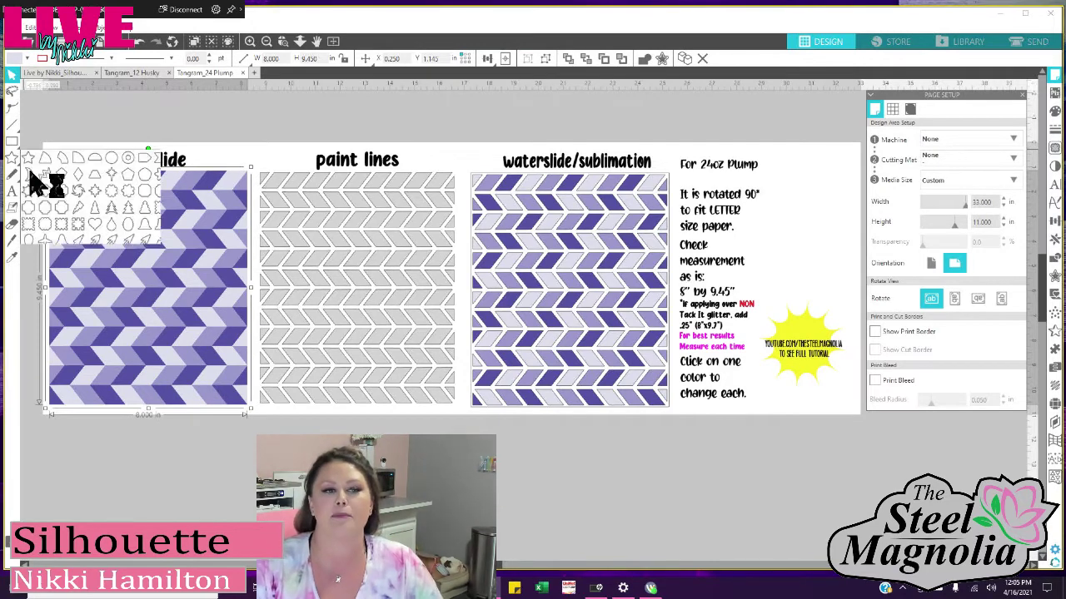
pyautogui.click(88, 125)
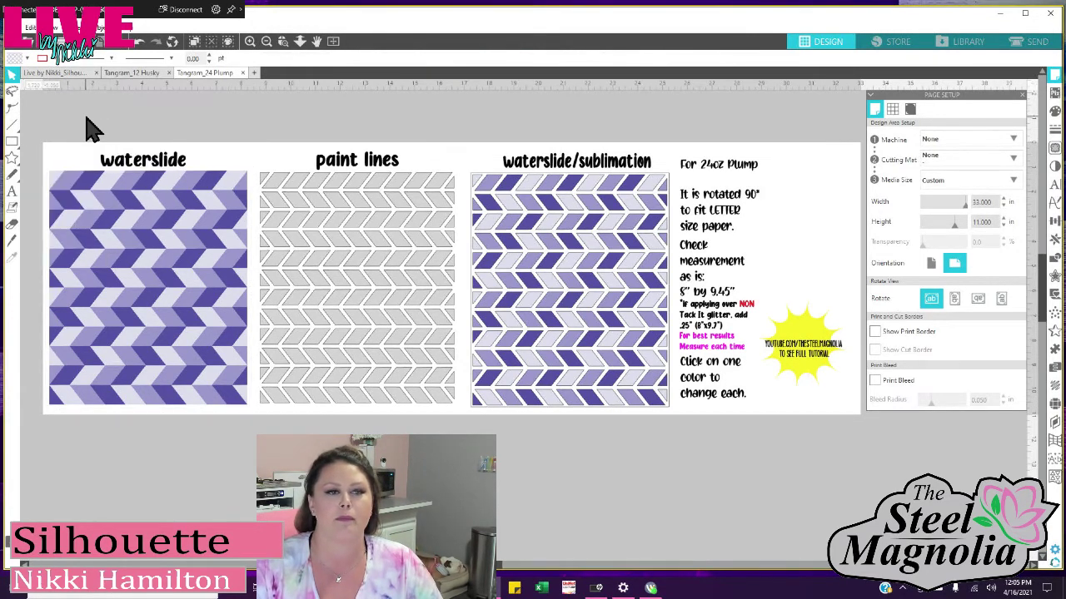
pyautogui.click(59, 190)
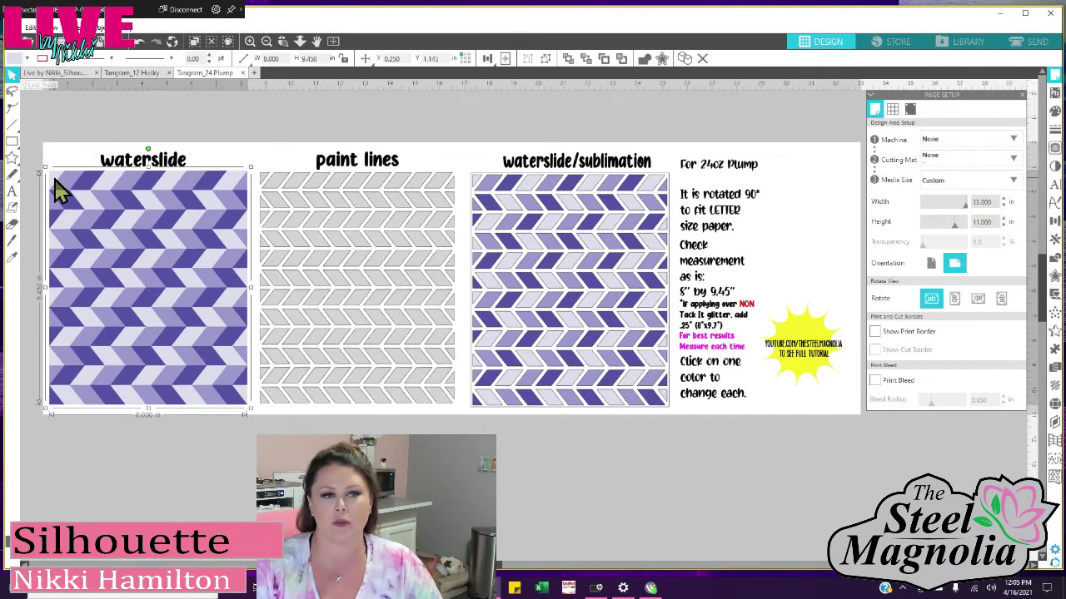
pyautogui.click(26, 58)
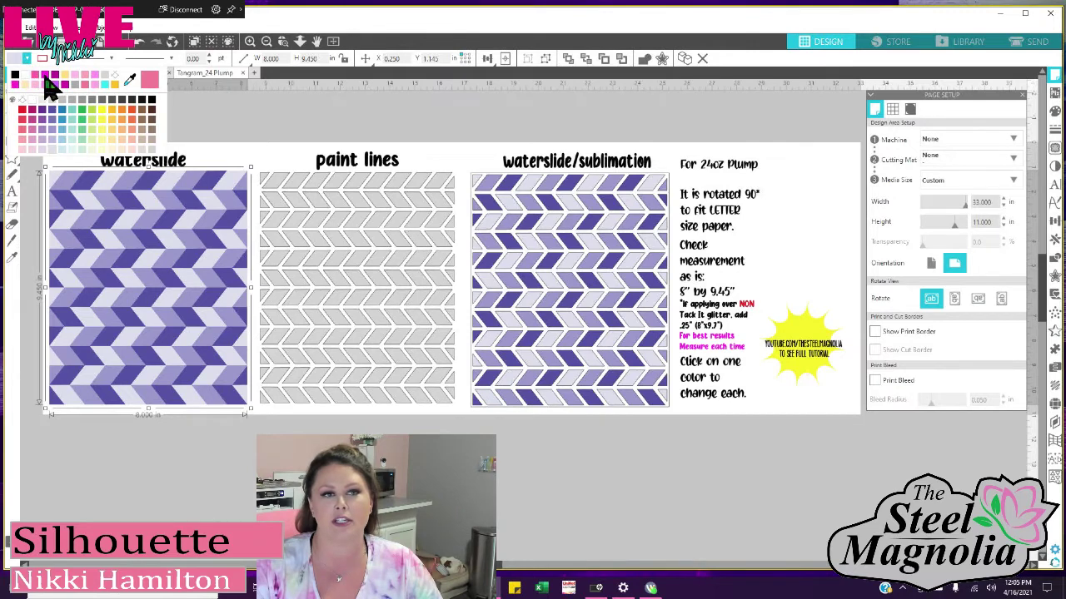
pyautogui.click(73, 114)
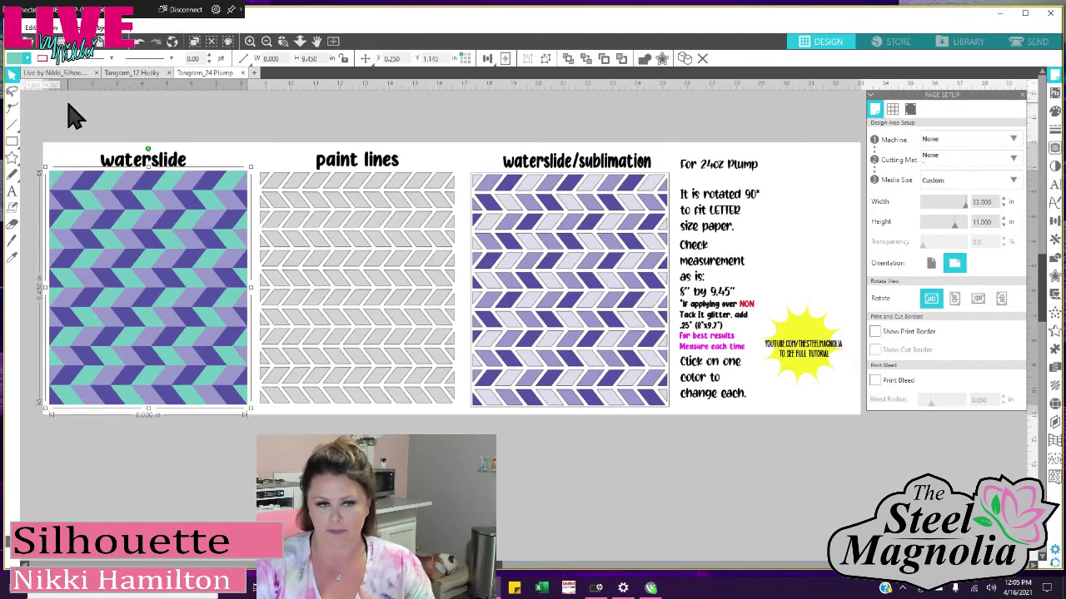
# - Apply an advanced black-red-yellow-white gradient fill to the medium purple pieces of the waterslide pattern
pyautogui.click(65, 183)
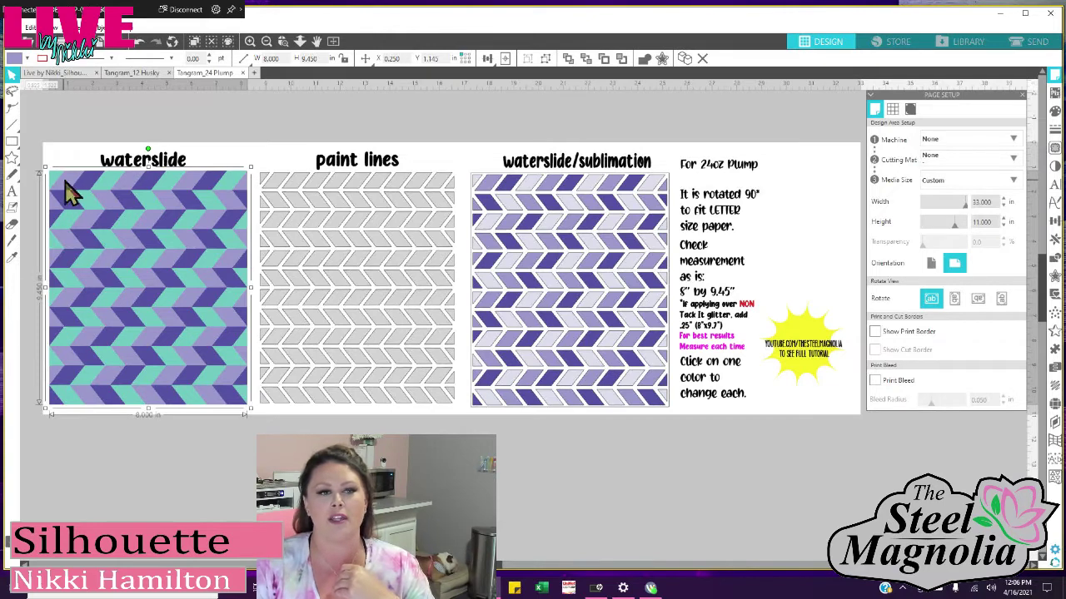
pyautogui.click(1054, 113)
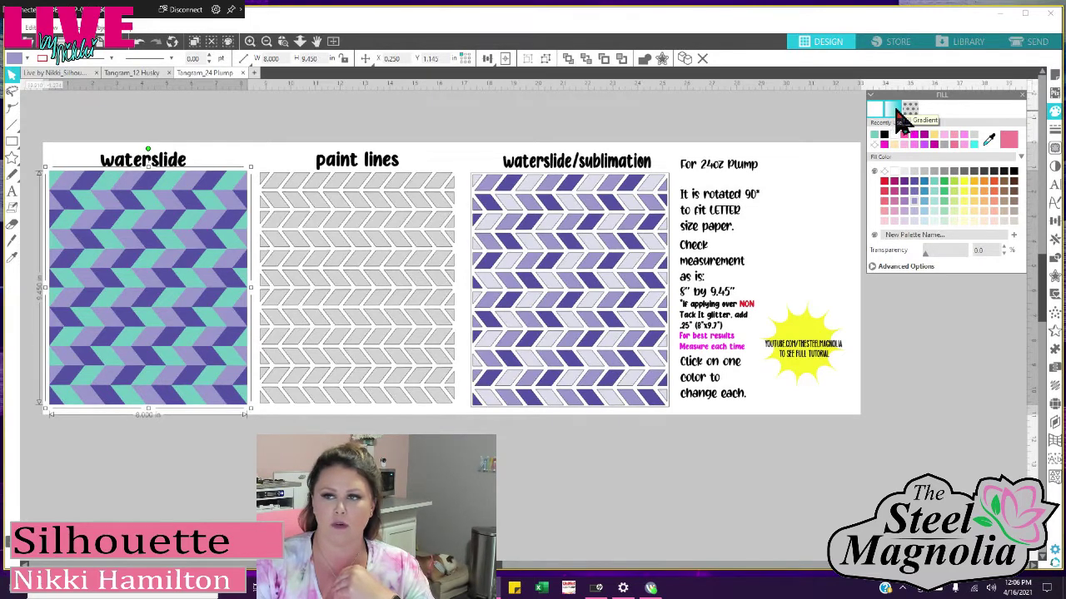
pyautogui.click(896, 110)
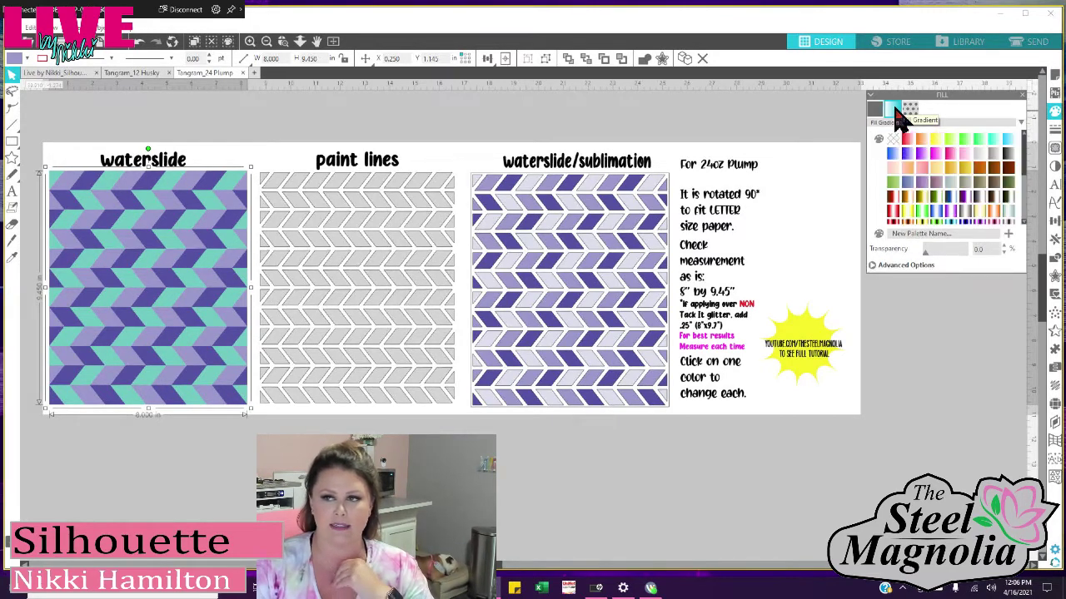
pyautogui.click(913, 263)
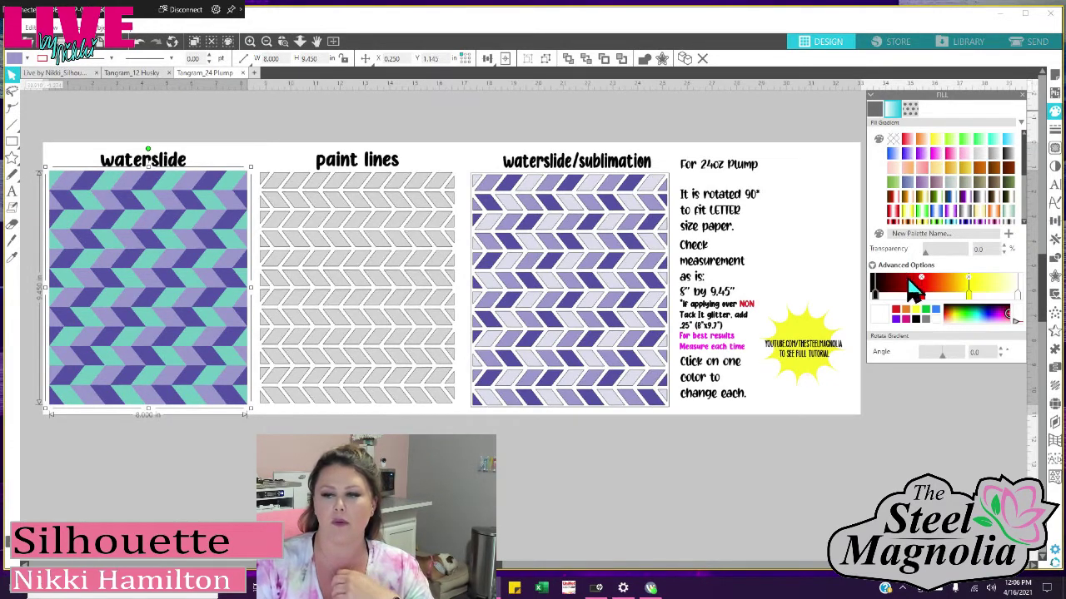
pyautogui.scroll(-3, 958, 203)
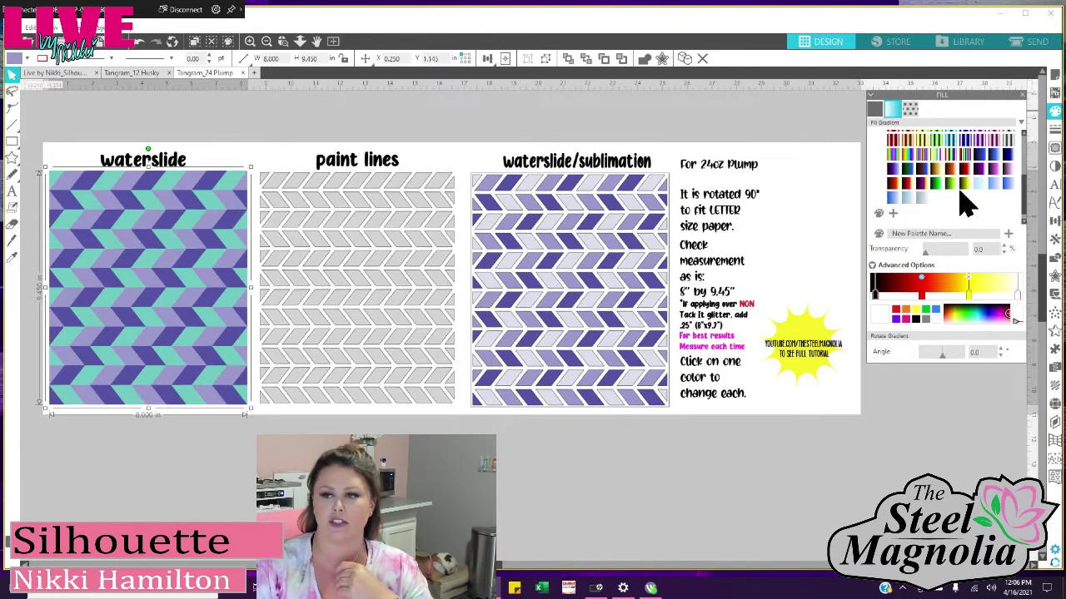
pyautogui.scroll(-1, 963, 203)
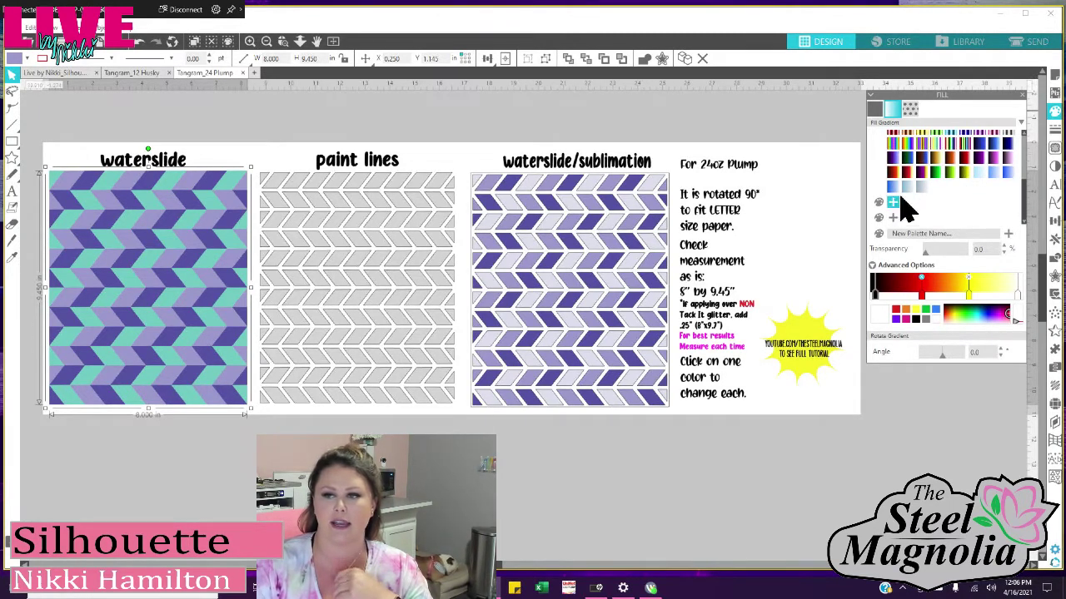
pyautogui.click(881, 305)
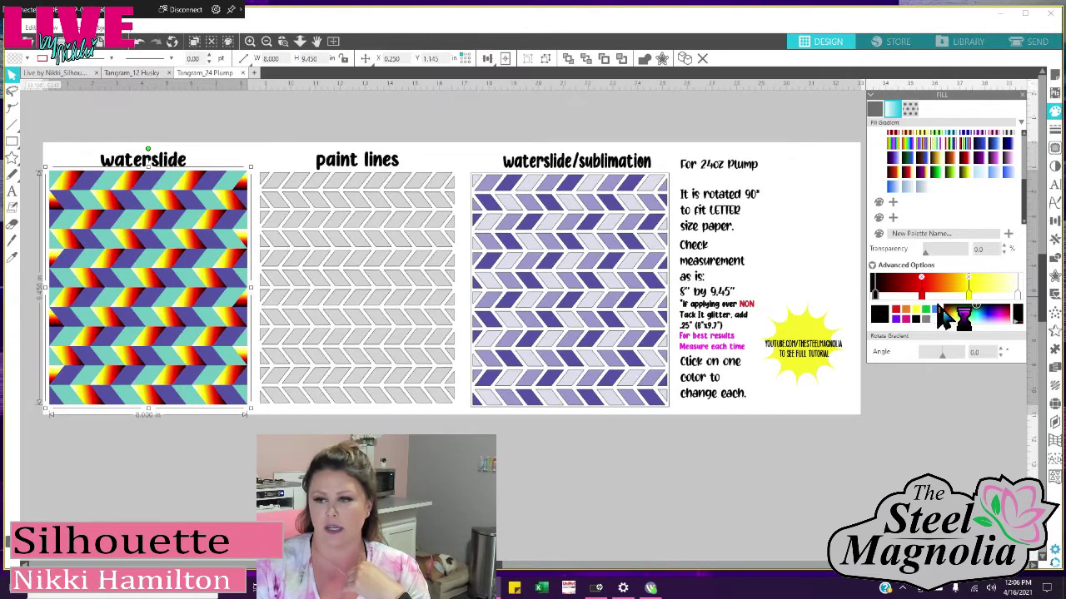
# - Change the gradient's black starting stop to a deep purple
pyautogui.click(980, 310)
pyautogui.click(982, 312)
pyautogui.click(994, 315)
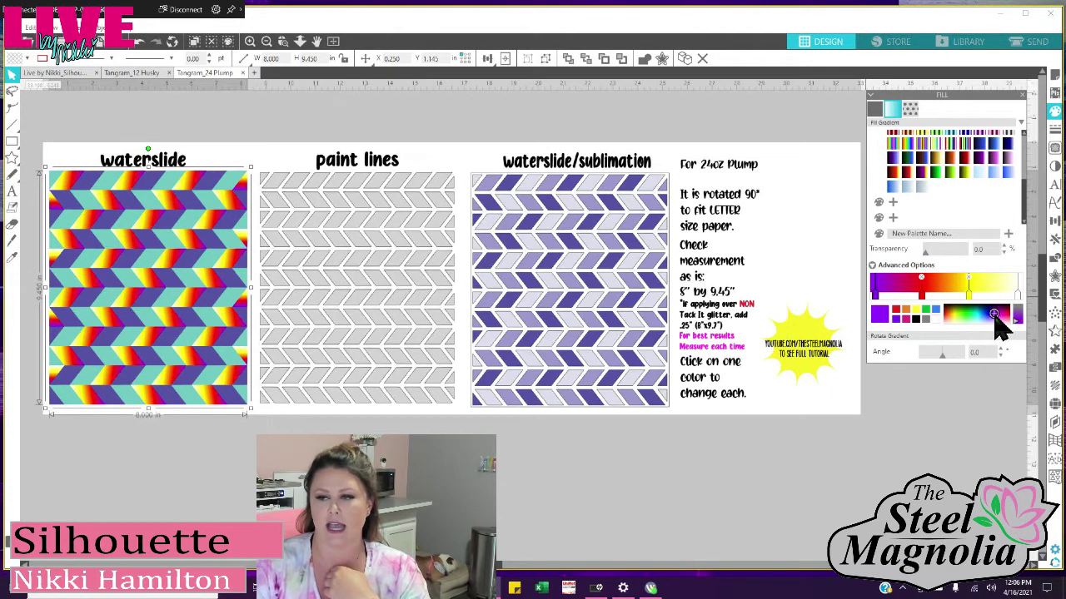
pyautogui.click(992, 313)
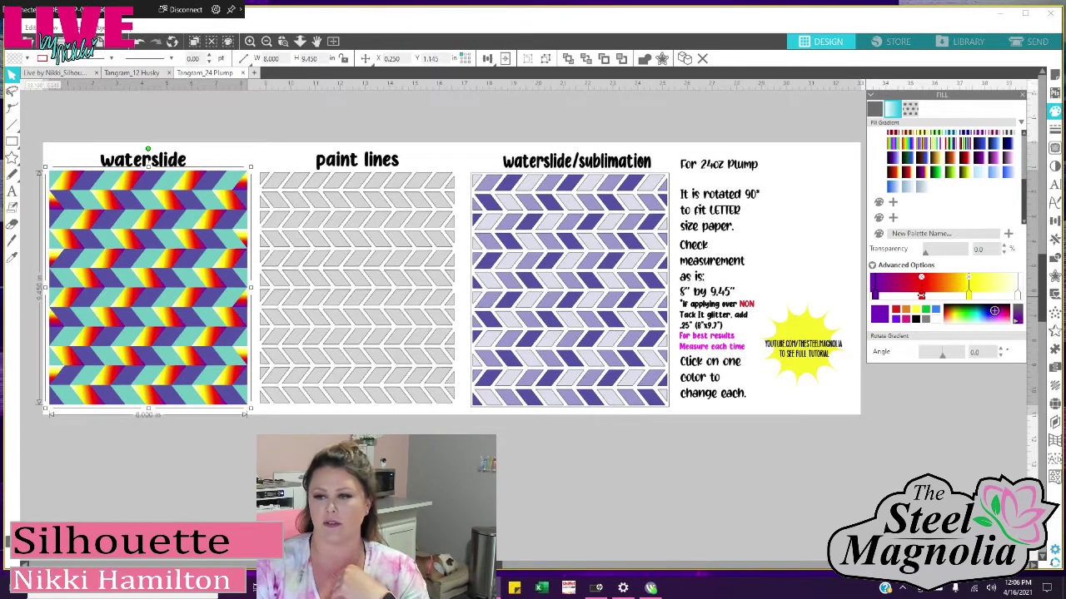
# - Change the gradient's red stop to a bright magenta
pyautogui.click(921, 296)
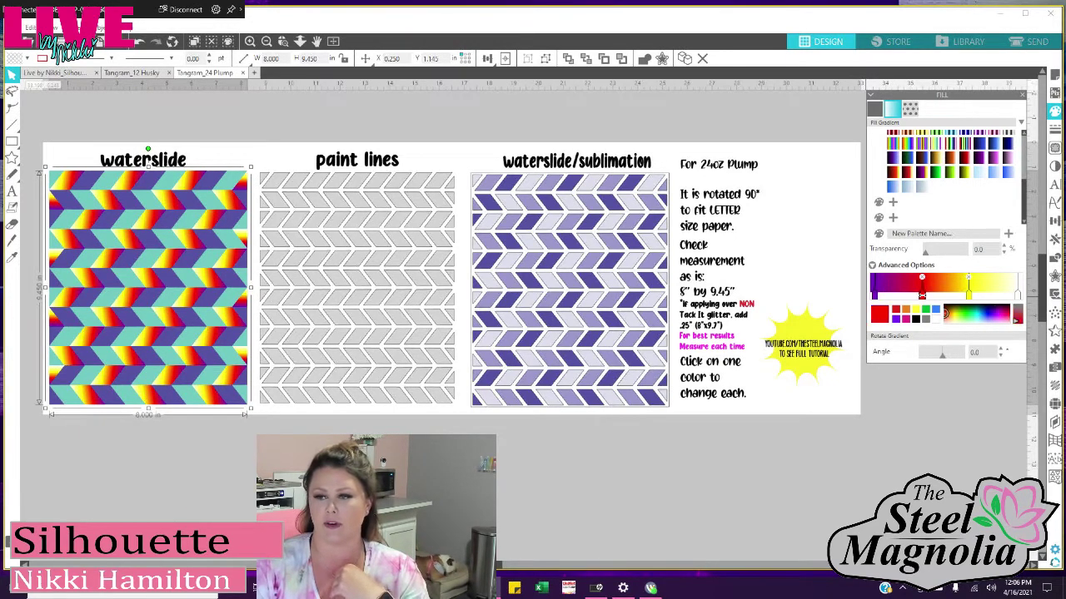
pyautogui.click(1002, 317)
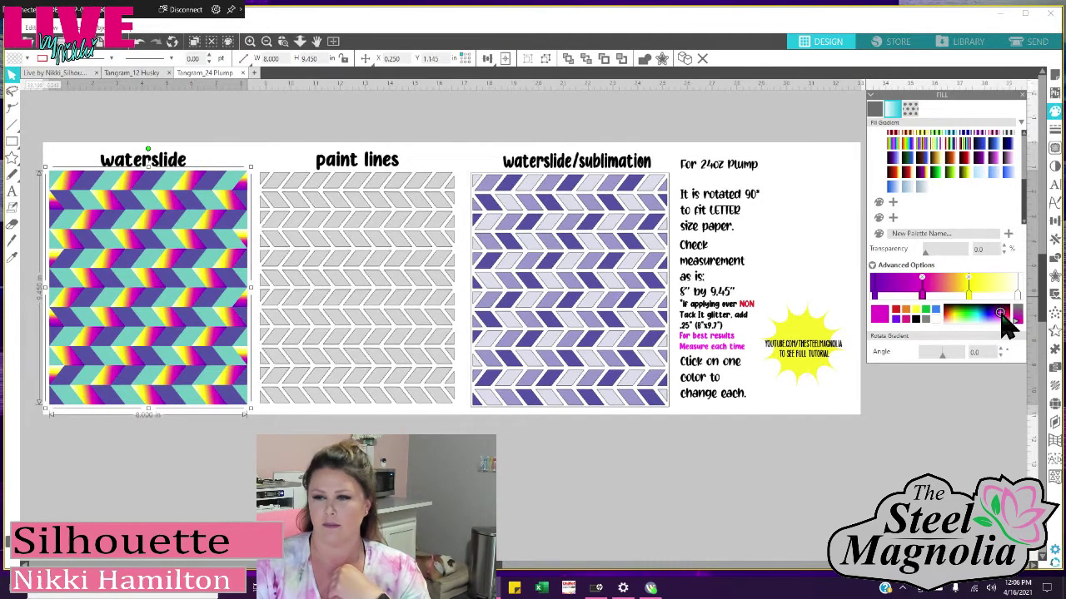
pyautogui.click(1000, 318)
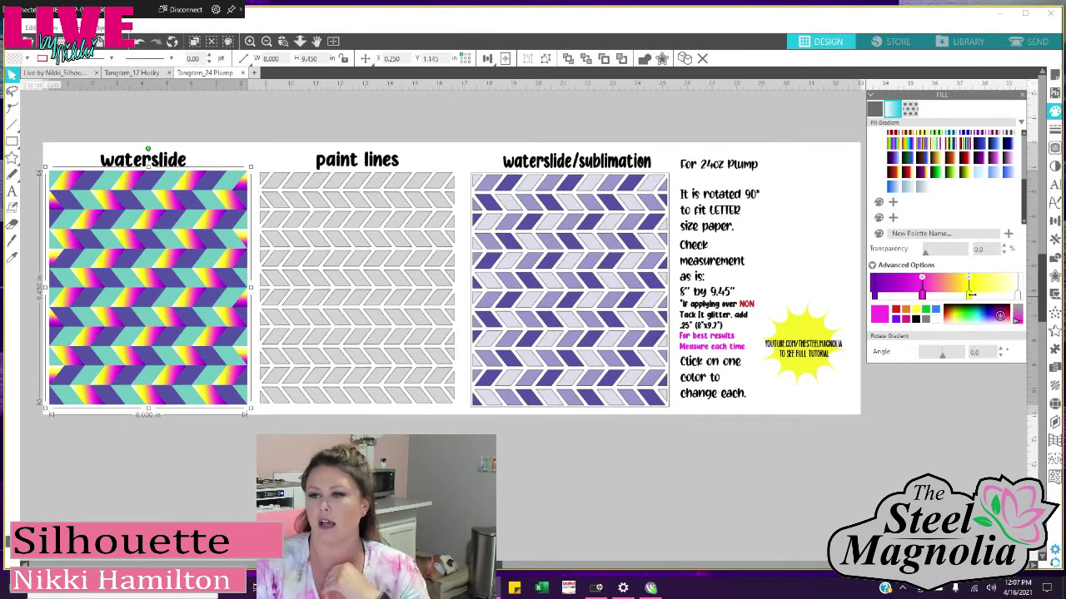
# - Change the gradient's yellow stop to light peach and its white end stop to light green
pyautogui.click(969, 293)
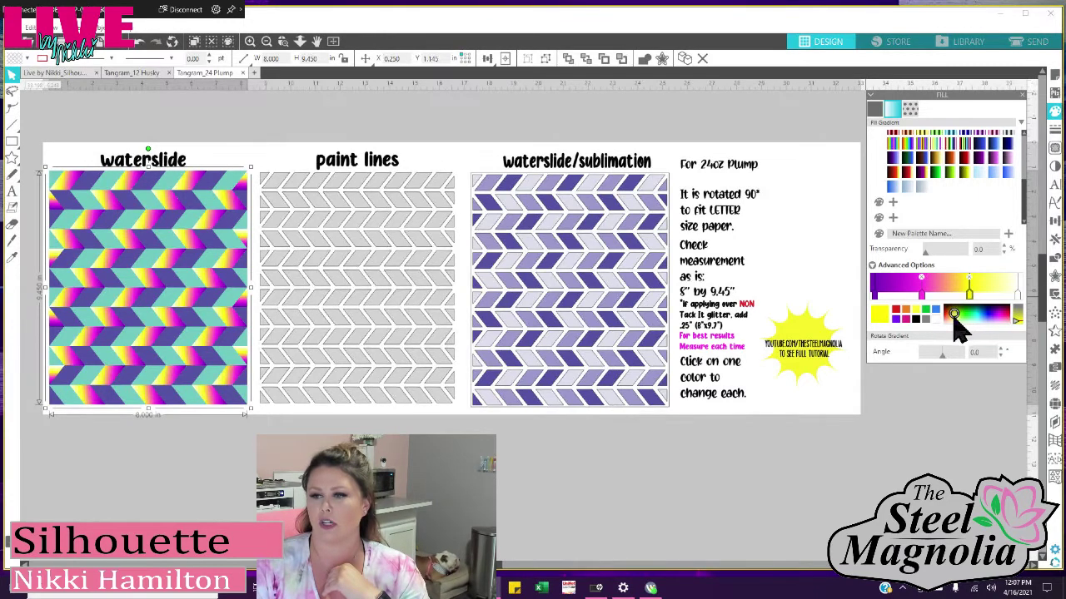
pyautogui.click(950, 319)
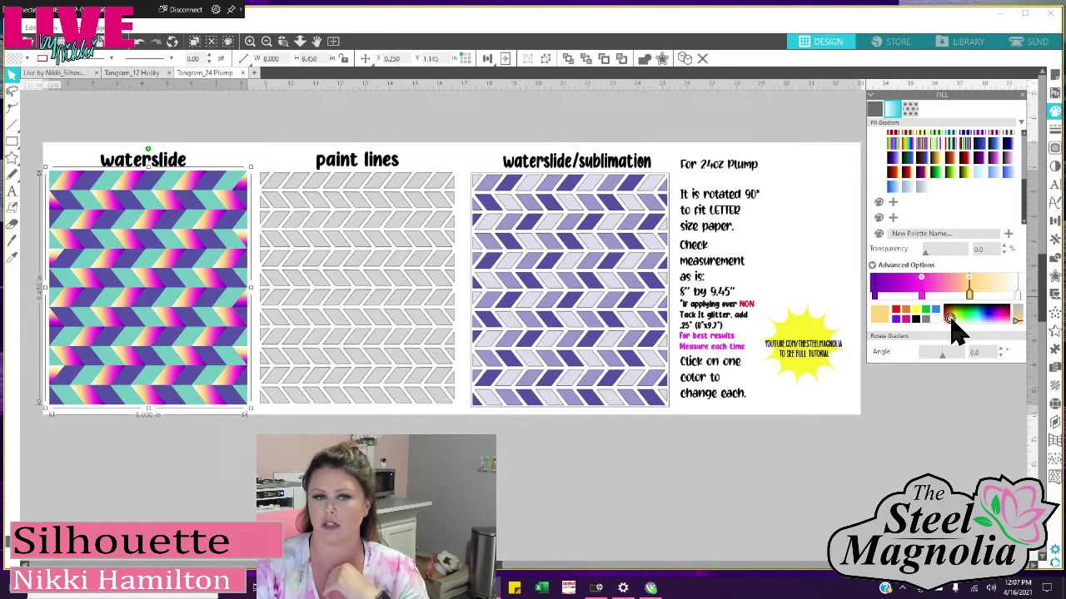
pyautogui.click(1017, 294)
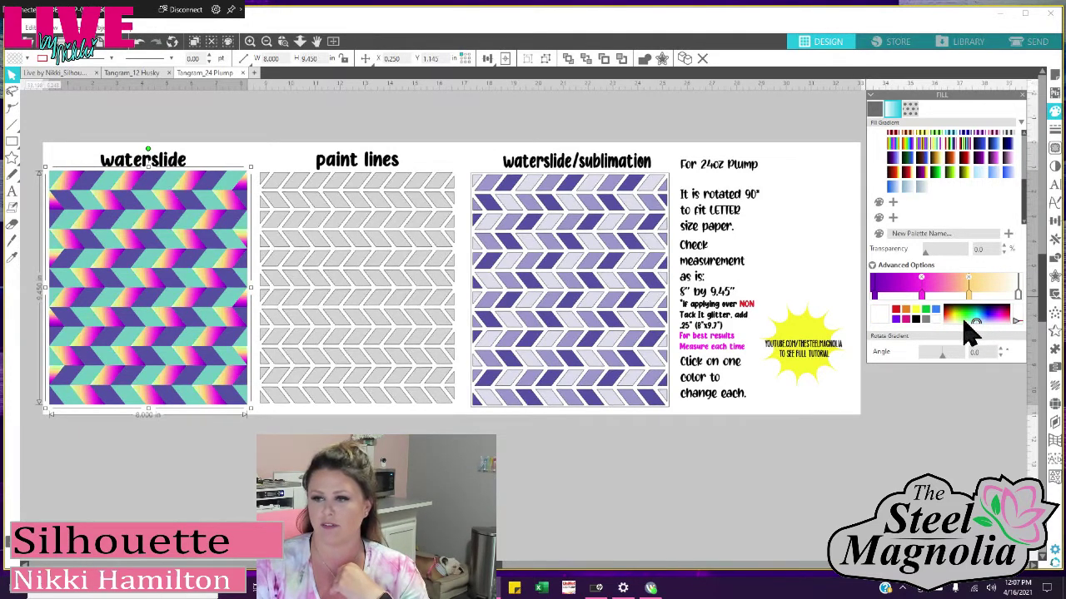
pyautogui.click(963, 321)
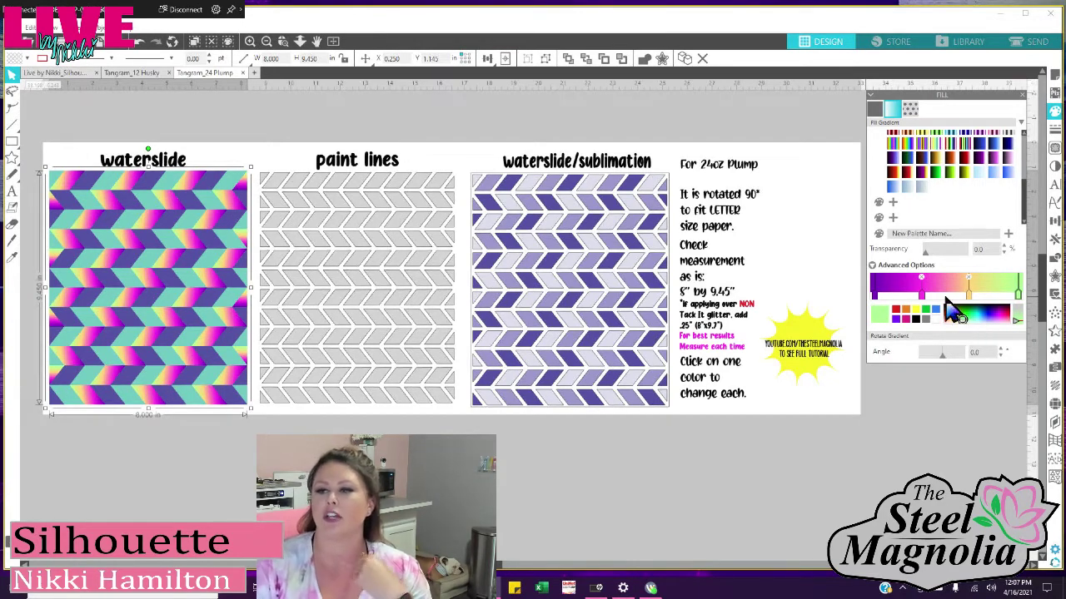
# - Shift the magenta and peach stops toward the purple end and rotate the gradient to -150 degrees
pyautogui.click(904, 296)
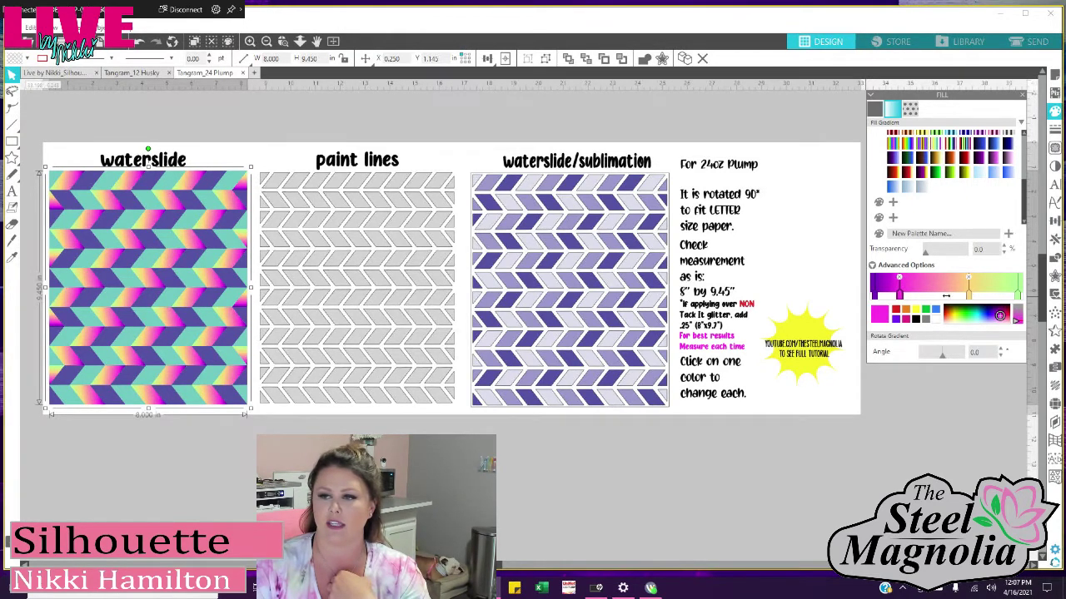
pyautogui.click(945, 294)
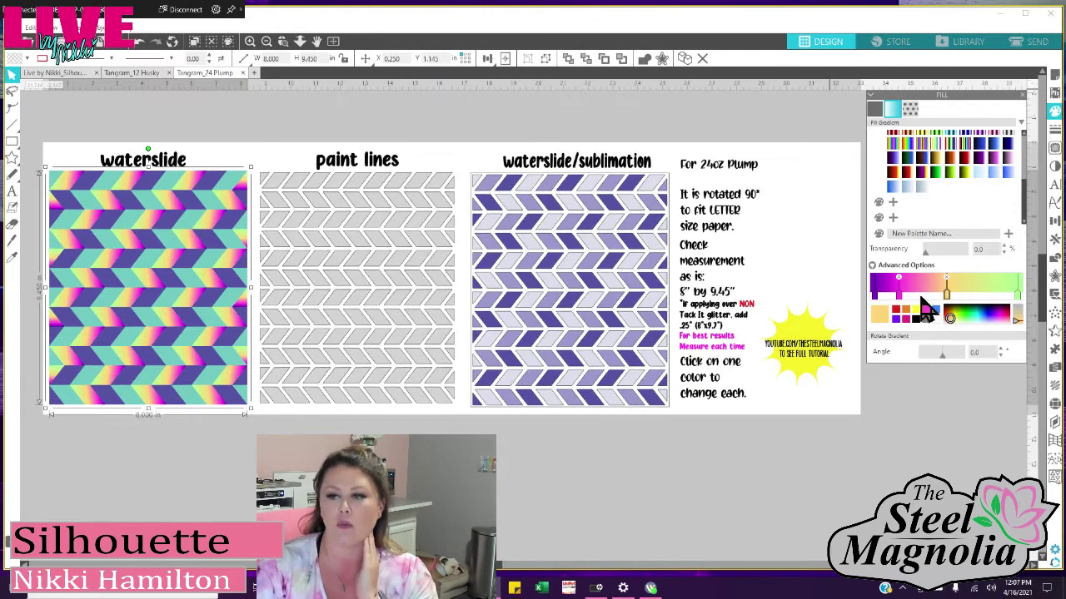
pyautogui.scroll(3, 916, 212)
pyautogui.scroll(3, 924, 208)
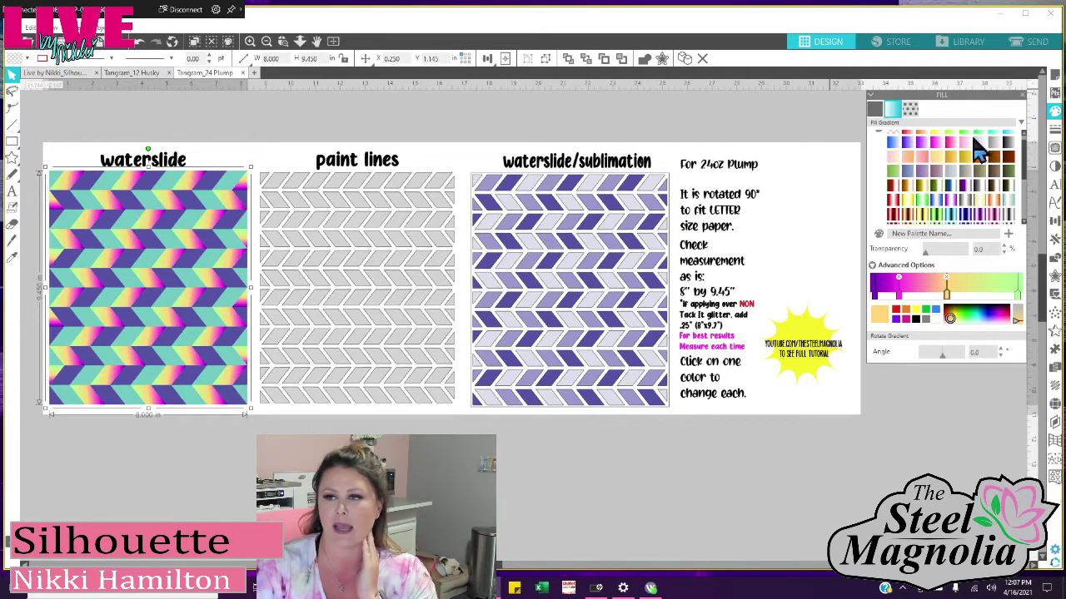
pyautogui.scroll(1, 944, 190)
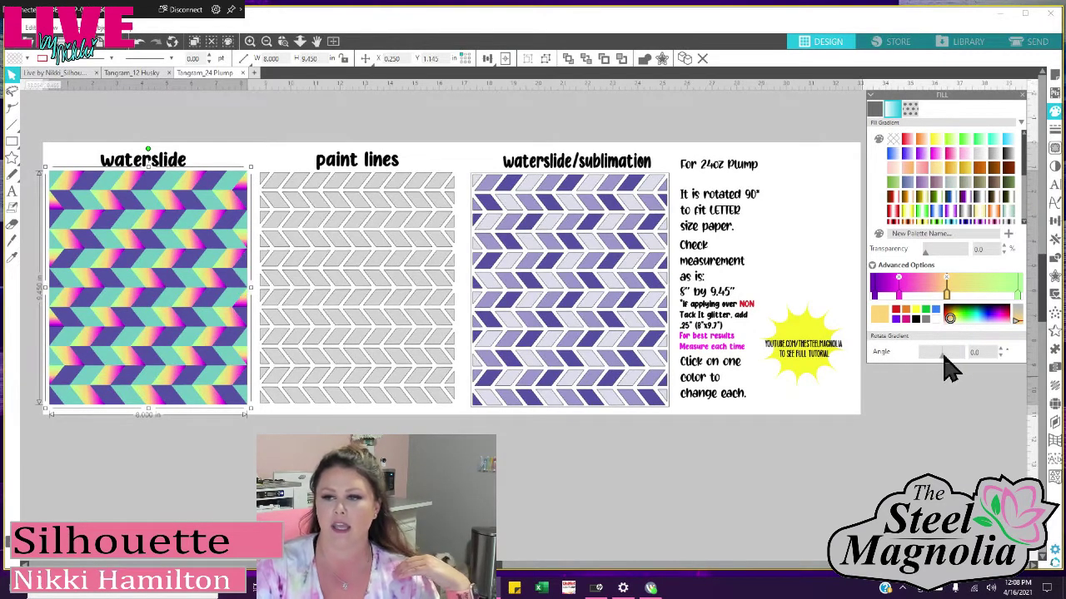
pyautogui.moveTo(944, 359)
pyautogui.mouseDown()
pyautogui.moveTo(927, 353)
pyautogui.moveTo(930, 364)
pyautogui.mouseUp()
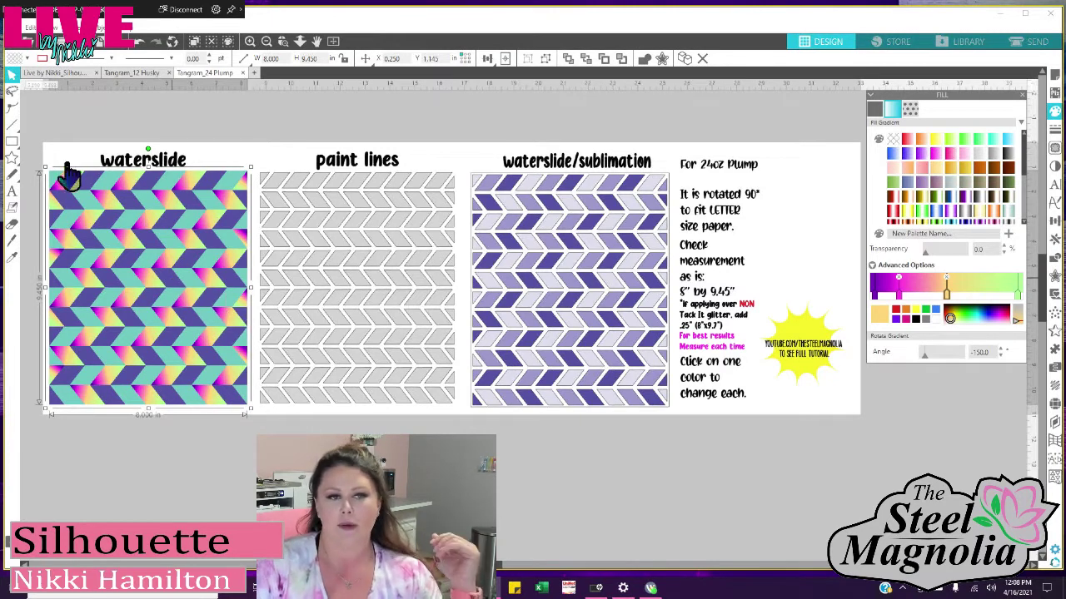
# - Select the dark purple pieces of the waterslide pattern and open the design library
pyautogui.click(86, 193)
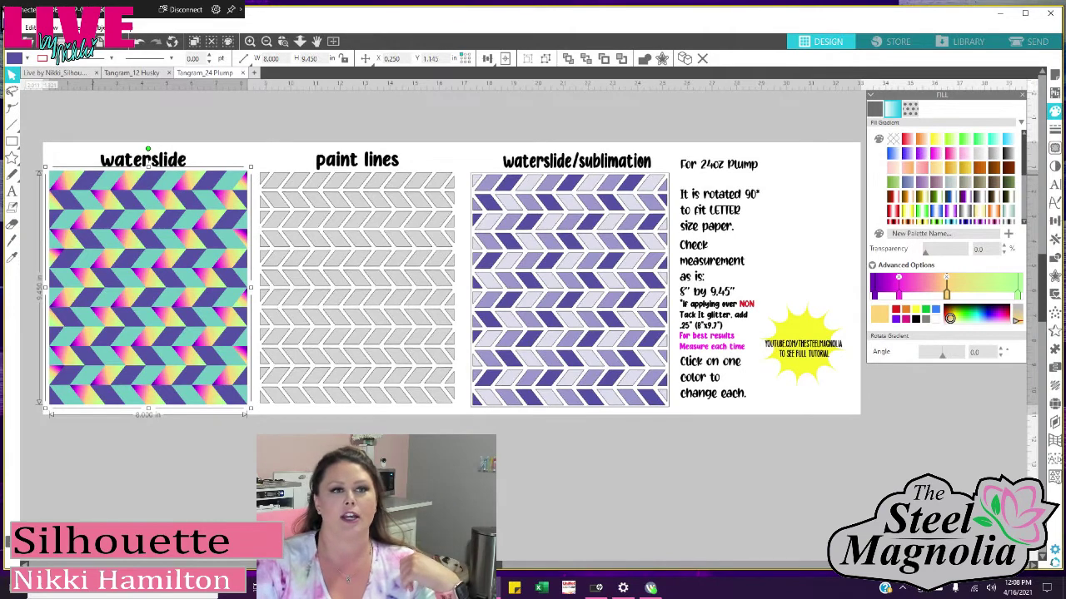
pyautogui.click(11, 26)
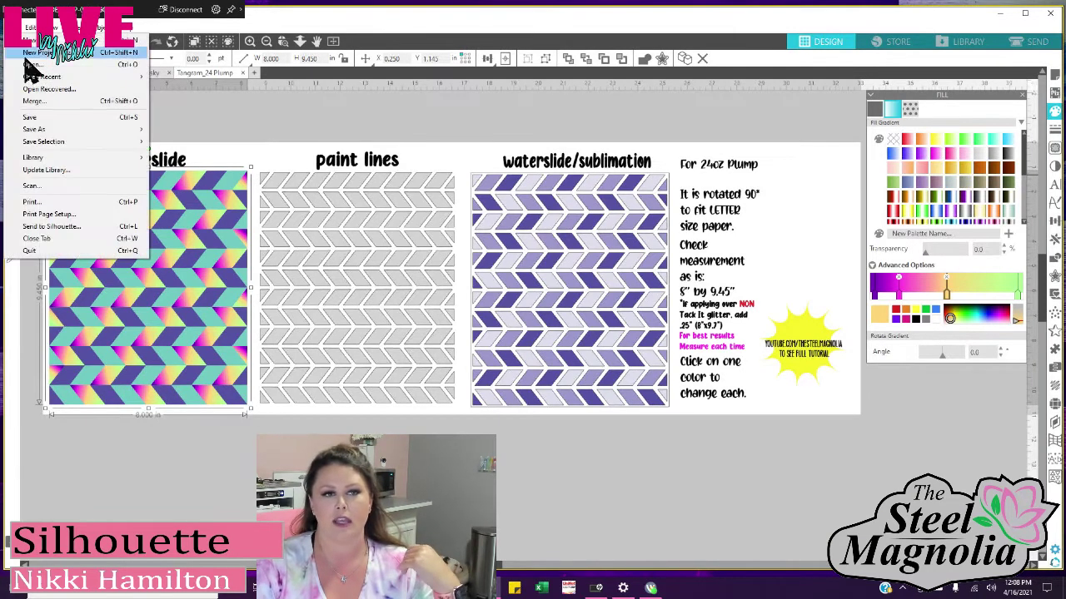
pyautogui.moveTo(129, 159)
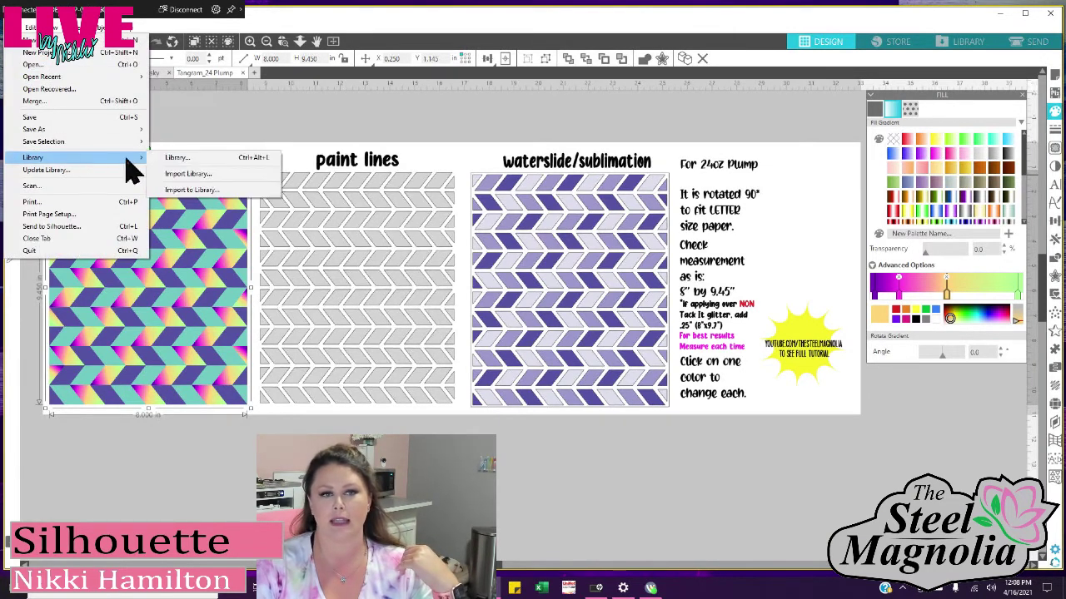
pyautogui.click(198, 159)
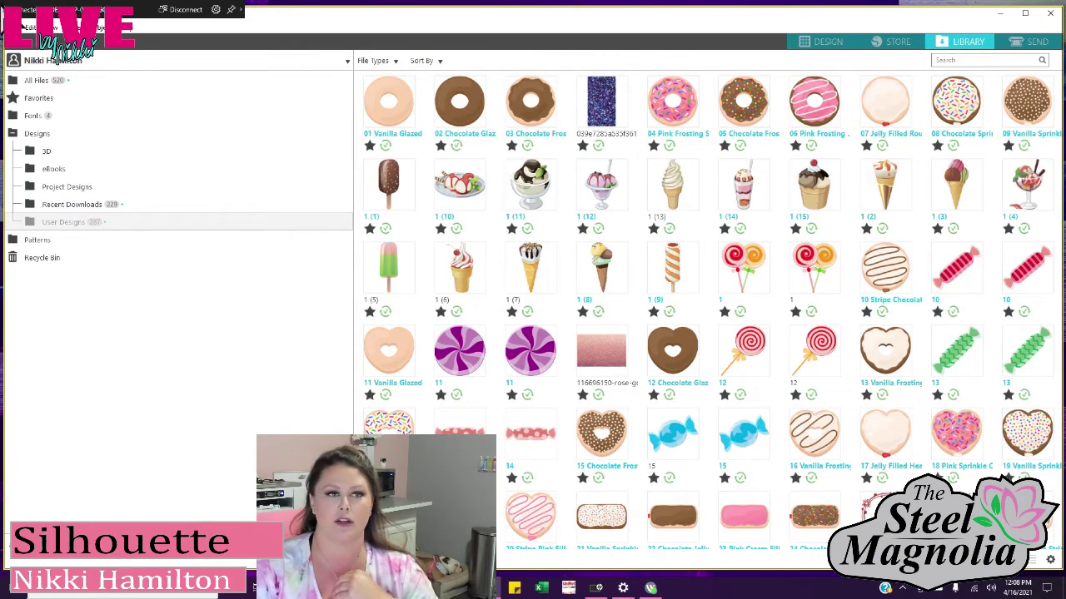
# - Import the floral pattern file 12 from the Tropical folder of Digital Paper into the library
pyautogui.click(14, 28)
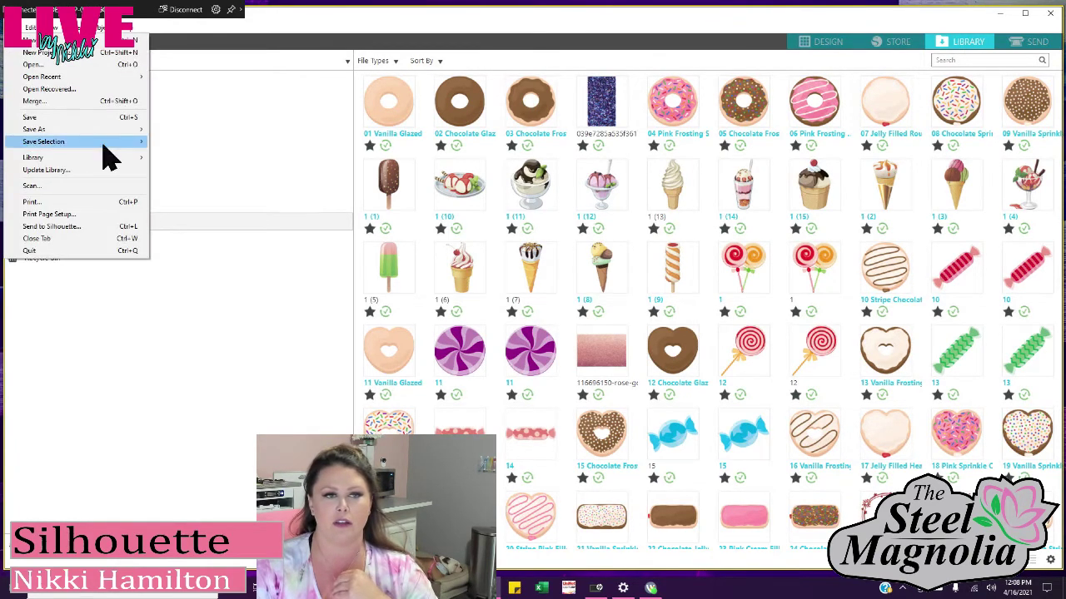
pyautogui.moveTo(110, 160)
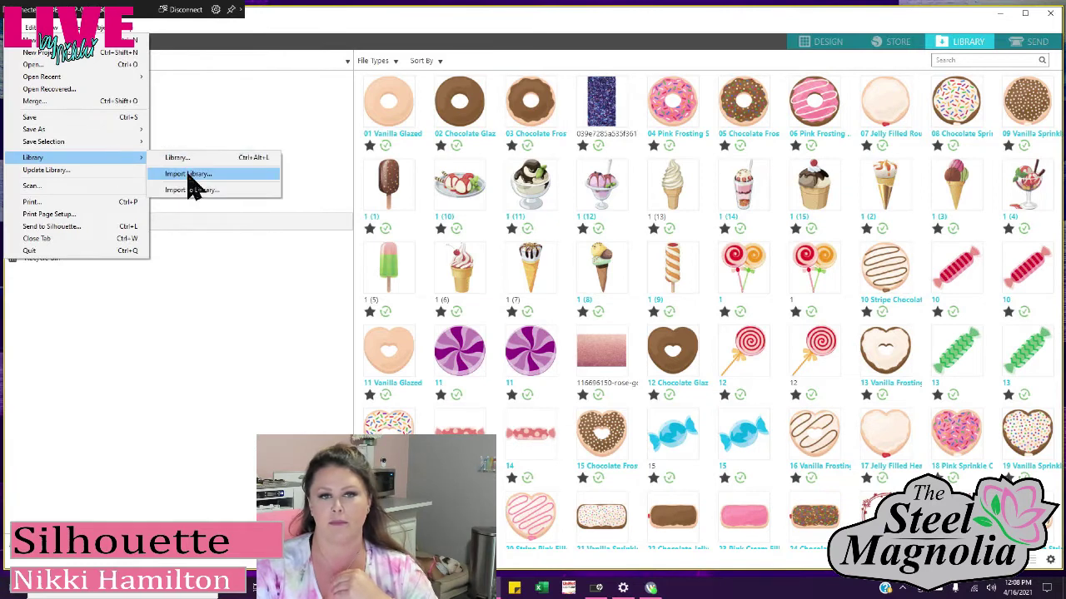
pyautogui.click(194, 191)
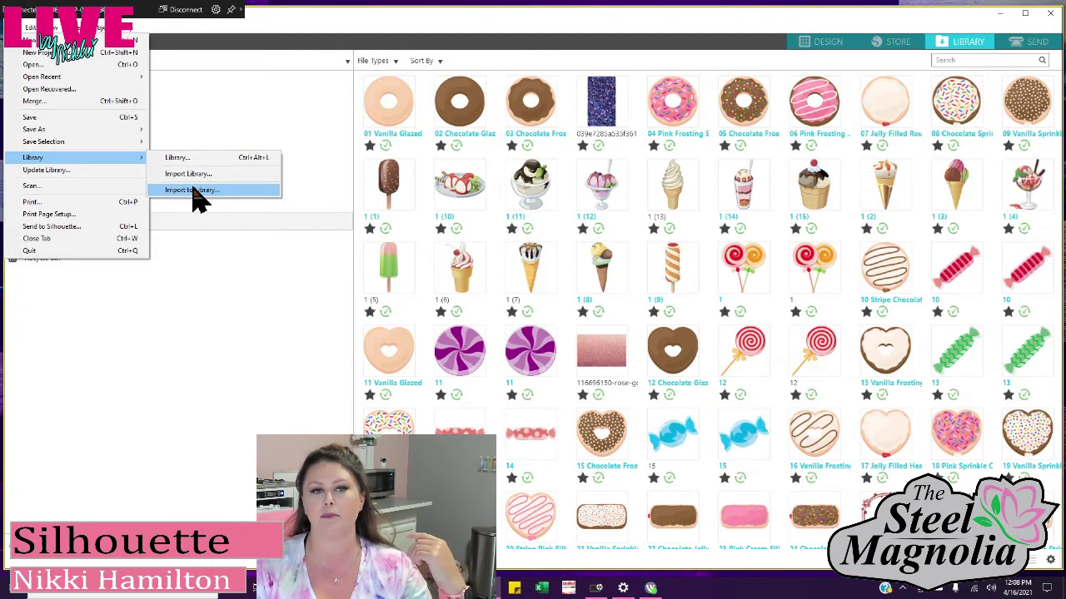
pyautogui.click(193, 190)
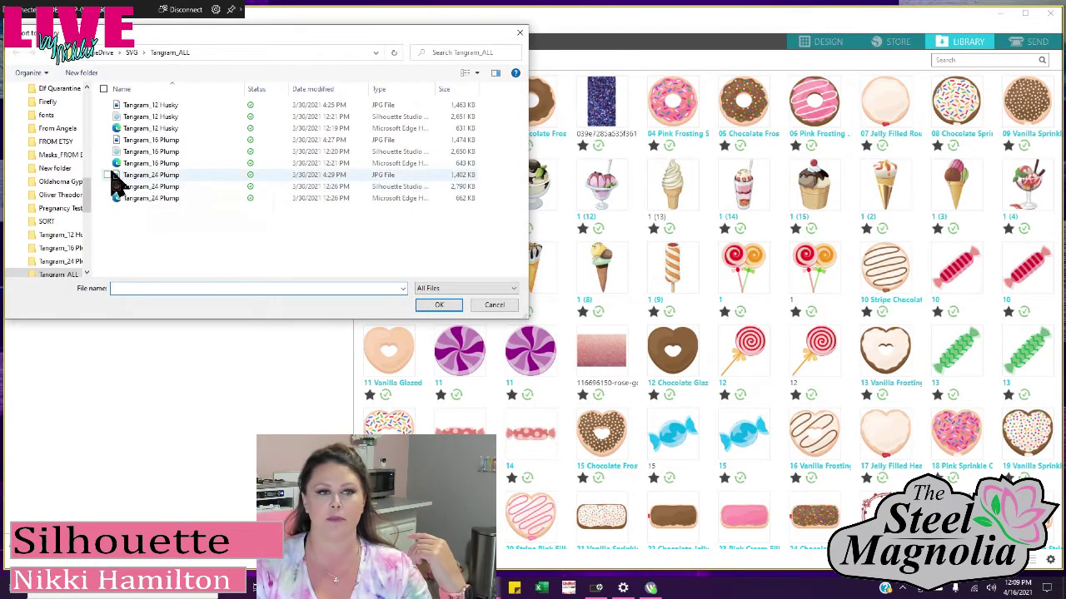
pyautogui.scroll(10, 92, 175)
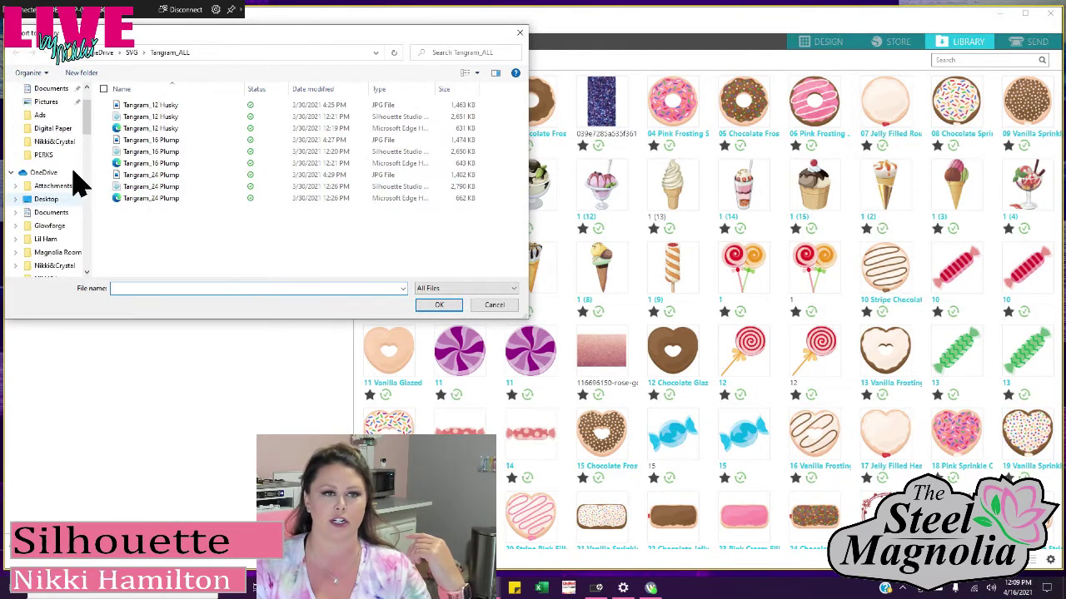
pyautogui.click(58, 130)
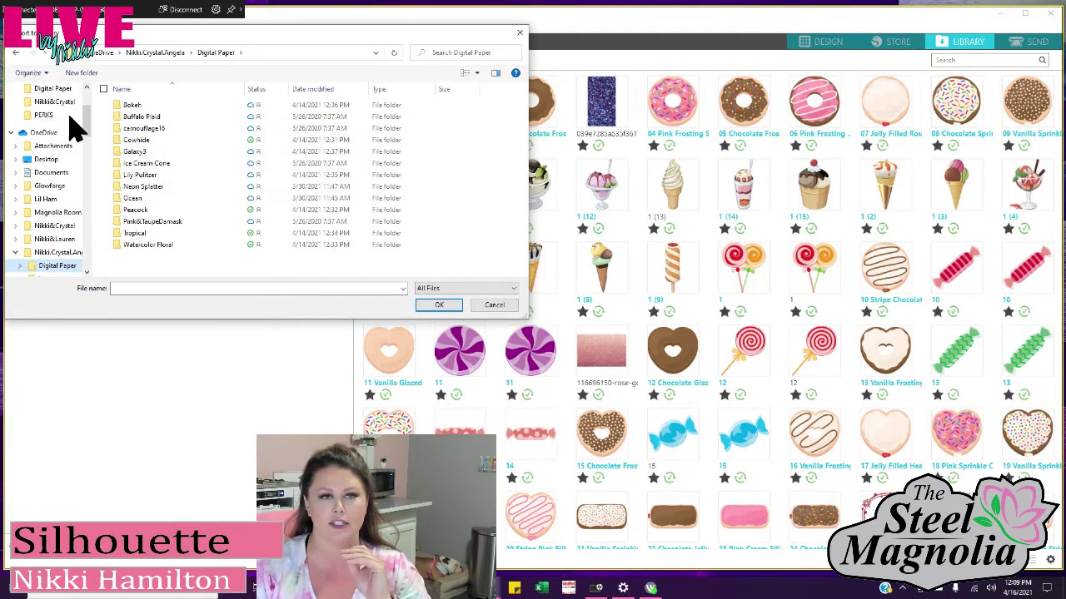
pyautogui.click(155, 234)
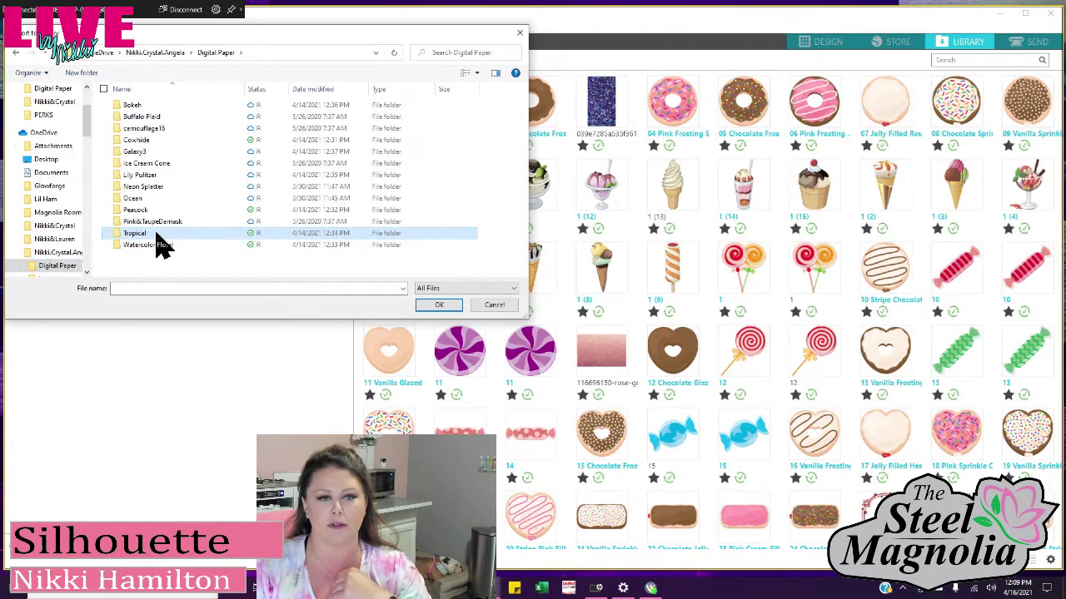
pyautogui.doubleClick(158, 233)
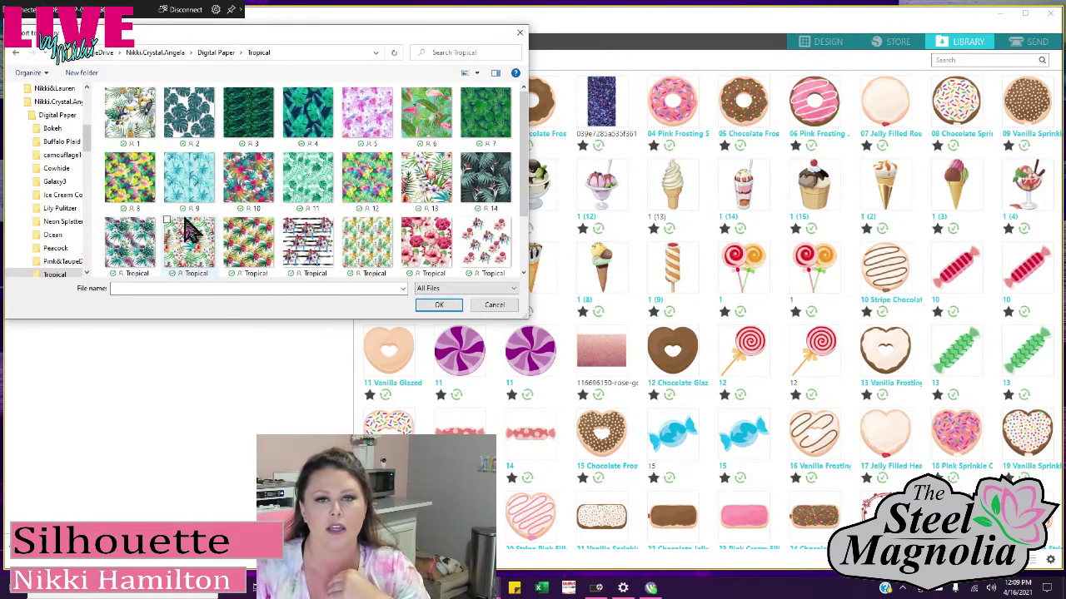
pyautogui.doubleClick(374, 193)
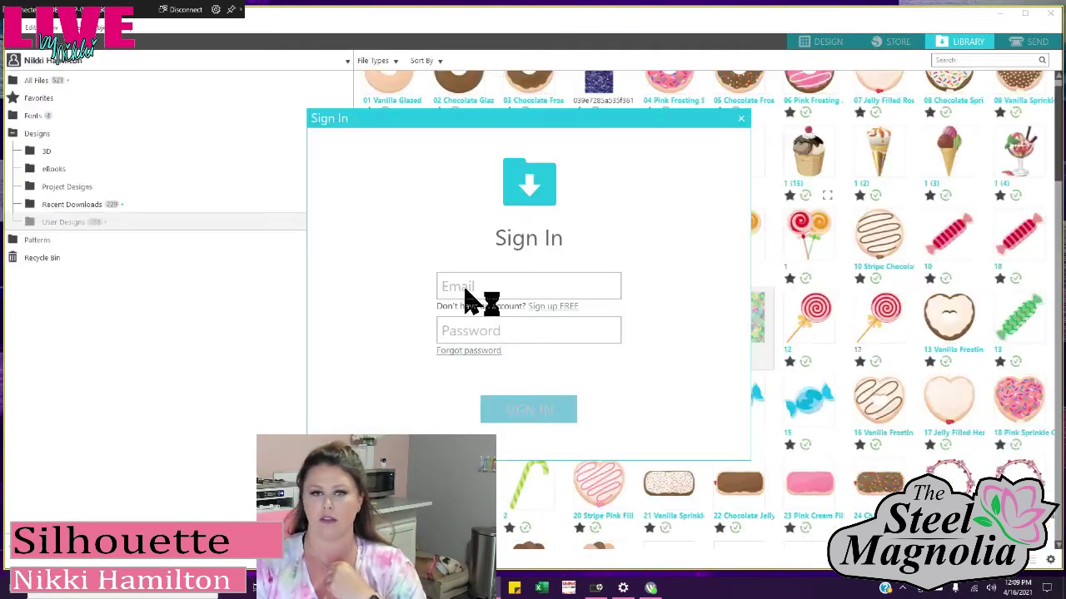
# - Try to sign in to the account by entering the account password
pyautogui.click(474, 325)
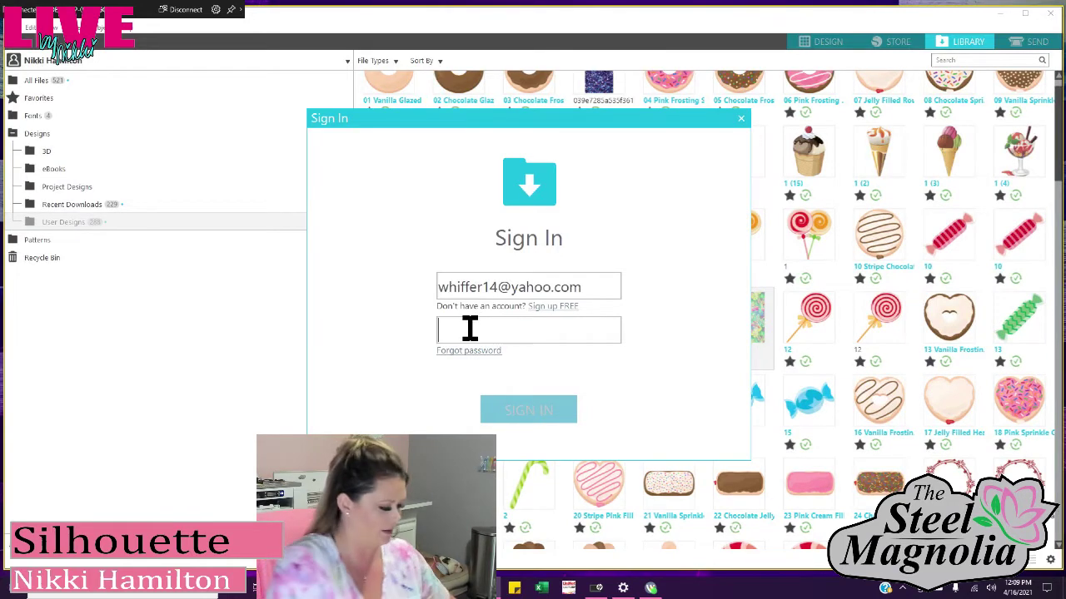
pyautogui.write('****')
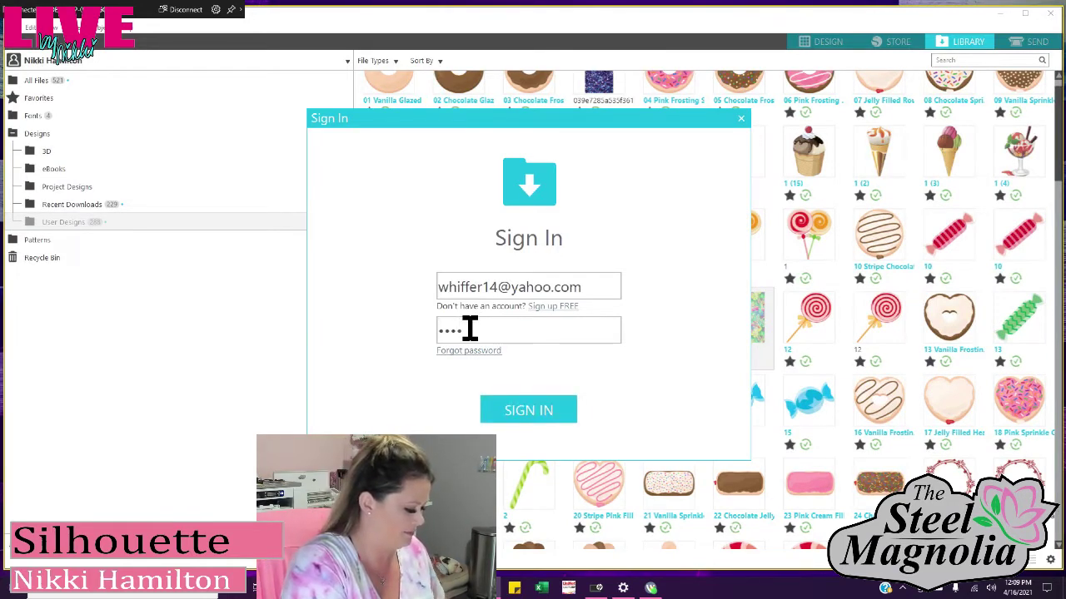
pyautogui.write('*****')
pyautogui.press('Return')
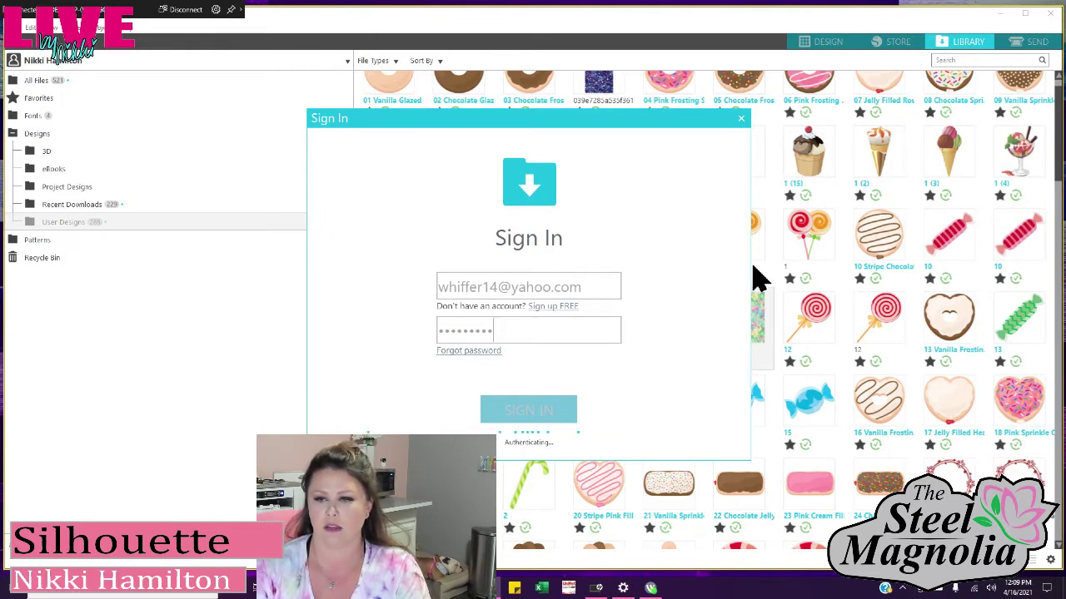
# - Dismiss the Sign In dialog and return to the Tangram_24 Plump design
pyautogui.scroll(-2, 761, 279)
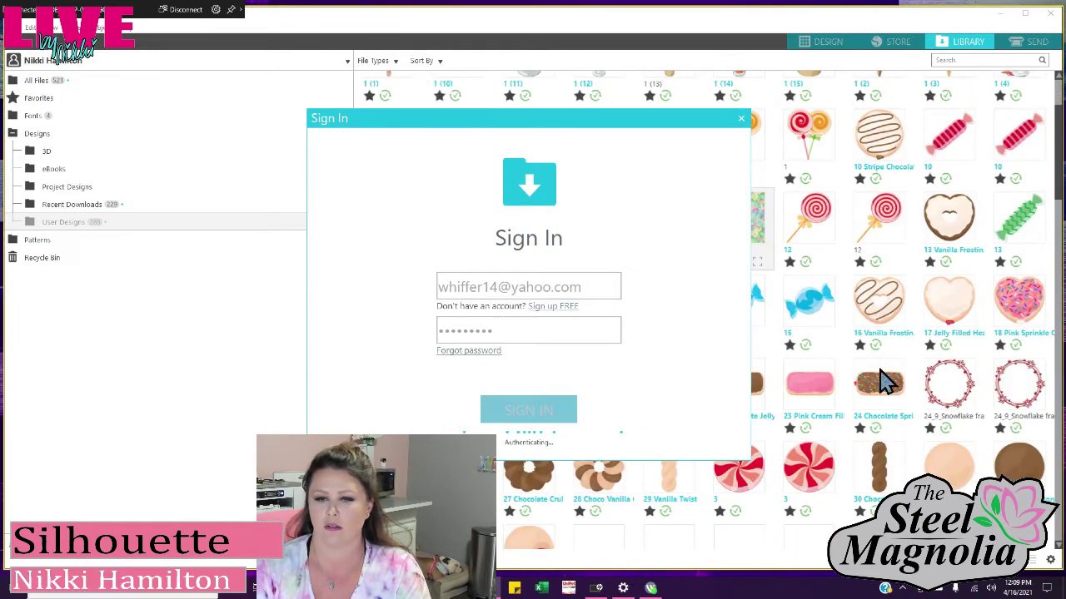
pyautogui.scroll(-1, 884, 382)
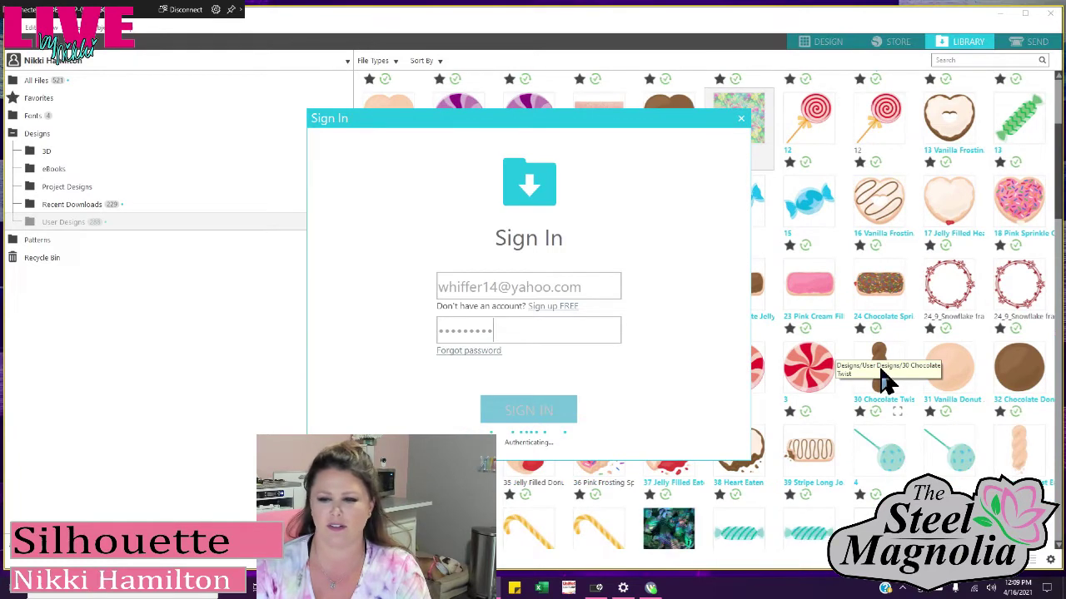
pyautogui.scroll(-1, 885, 381)
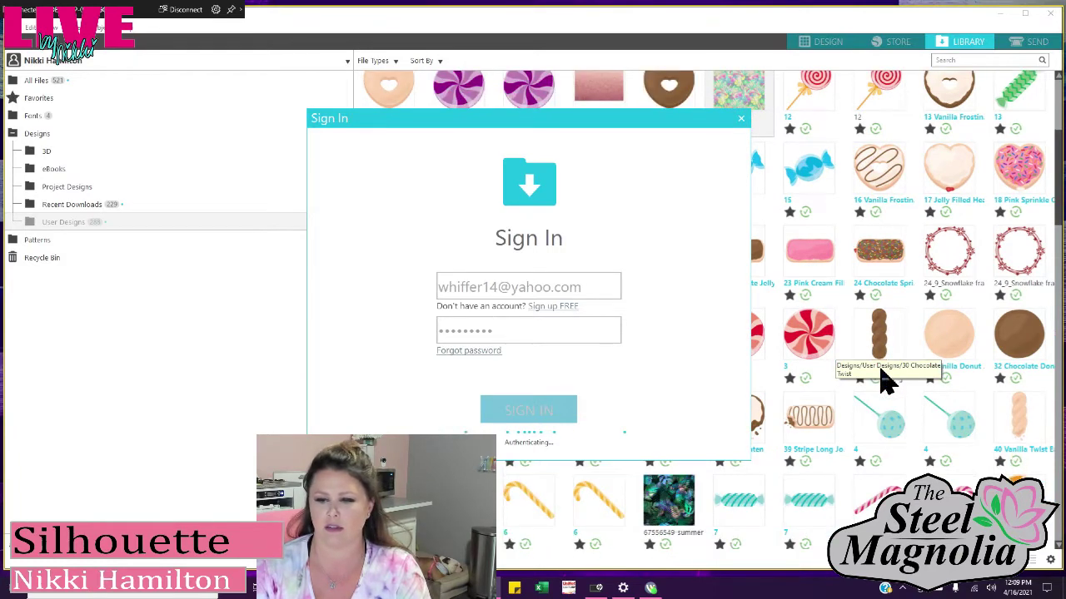
pyautogui.scroll(-1, 884, 381)
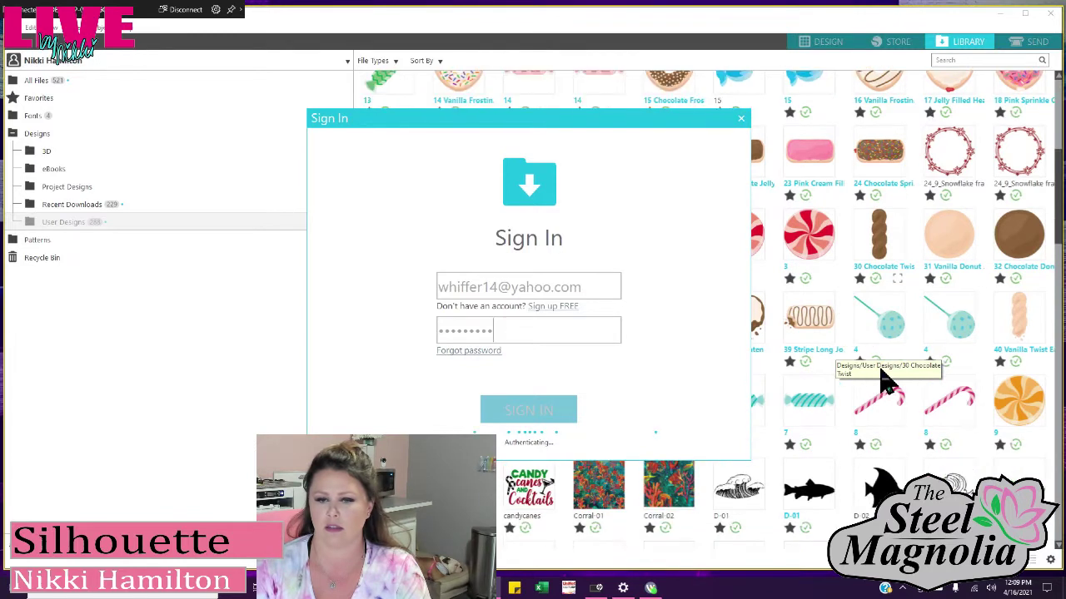
pyautogui.scroll(-1, 884, 381)
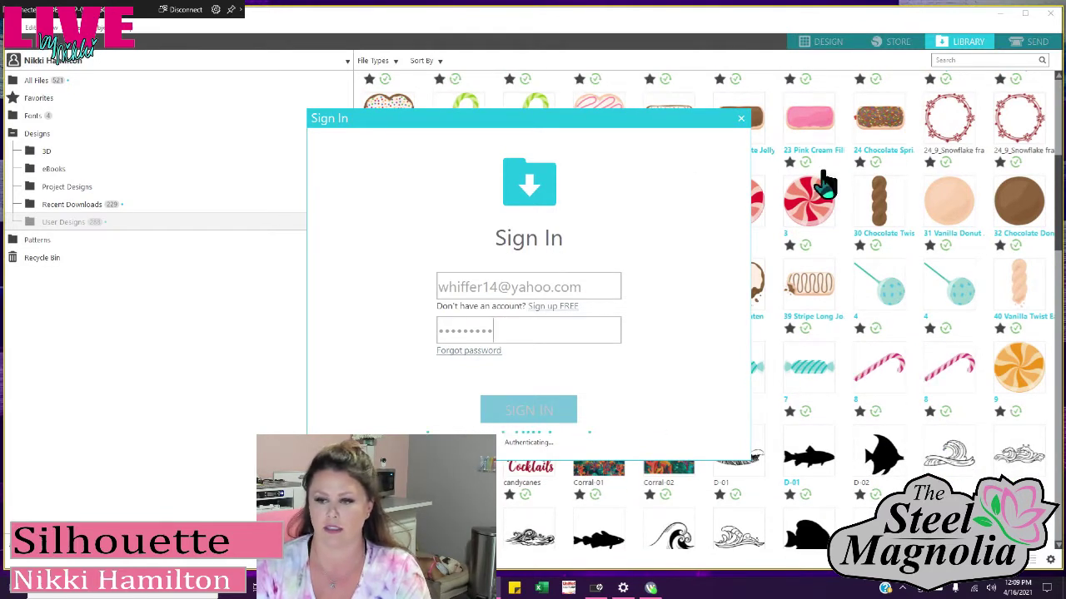
pyautogui.scroll(-4, 884, 329)
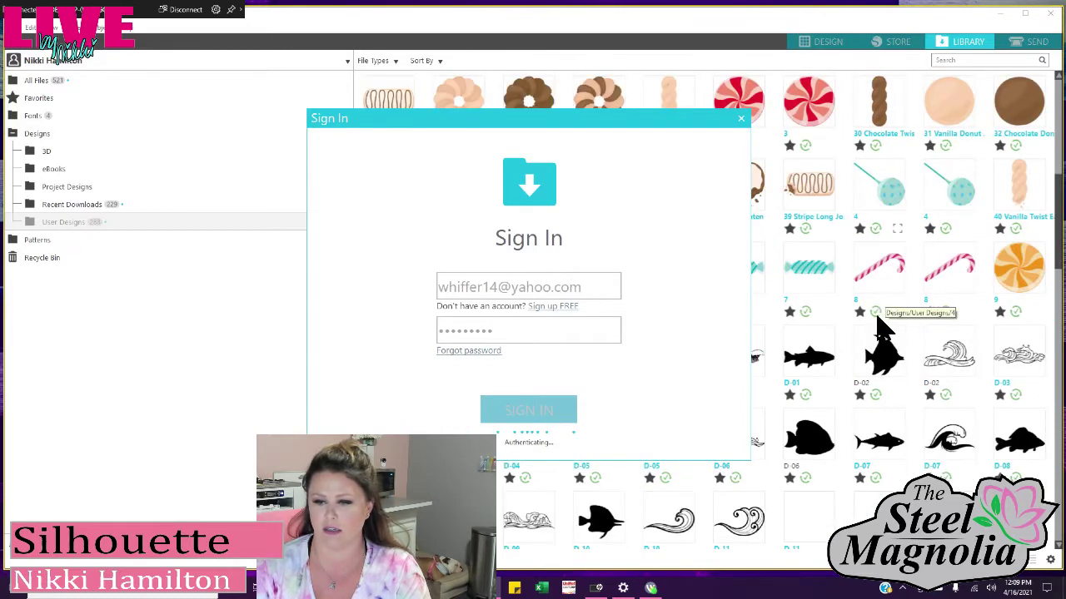
pyautogui.scroll(-4, 885, 328)
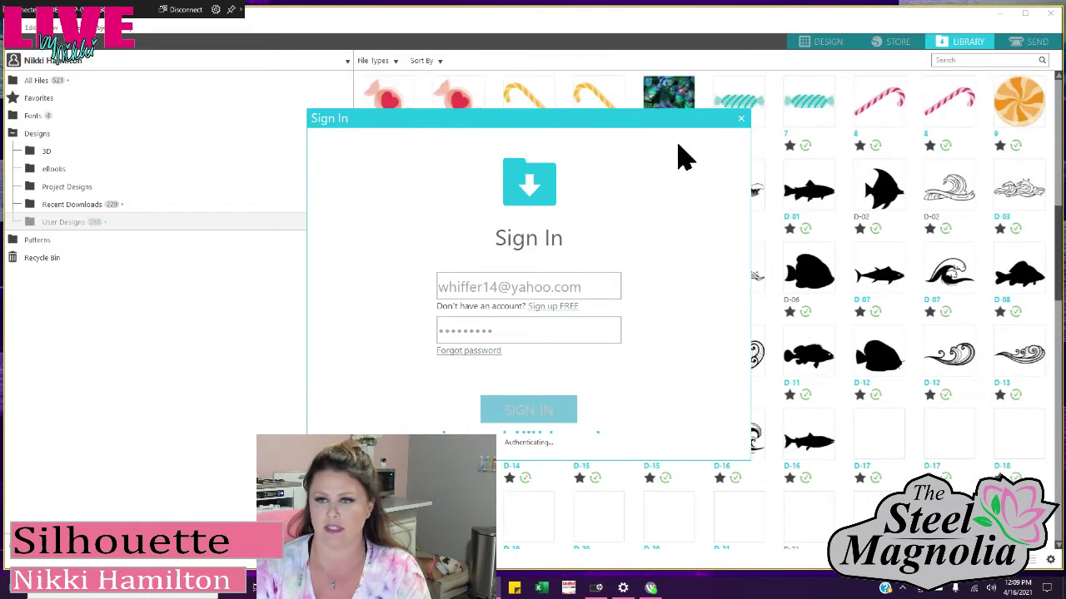
pyautogui.click(737, 123)
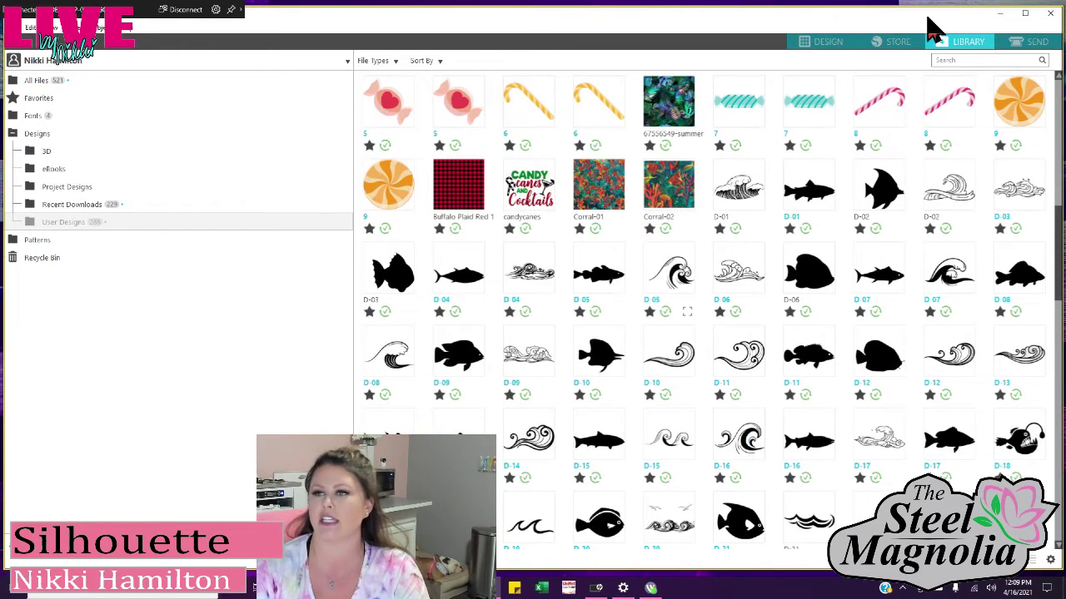
pyautogui.click(823, 43)
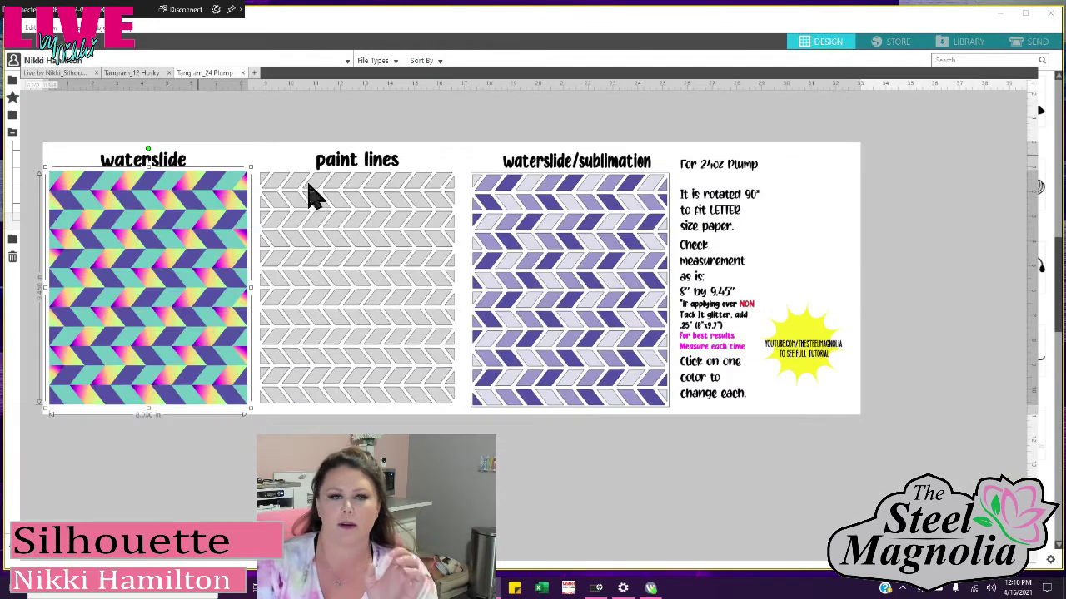
# - Fill the dark purple waterslide pieces with the imported tropical pattern 12 by merging it from the library's User Designs
pyautogui.click(171, 190)
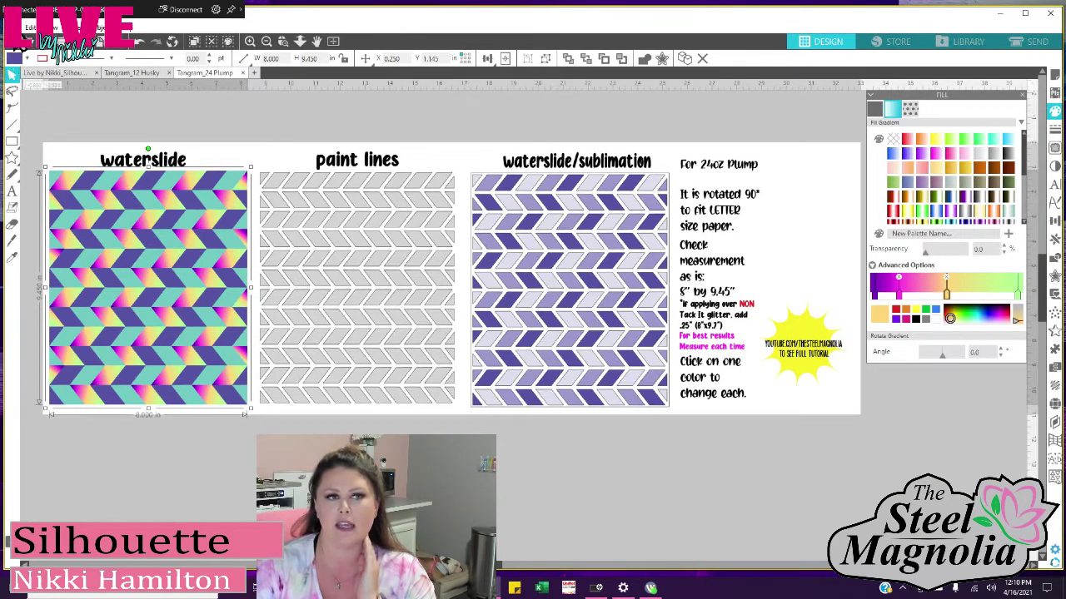
pyautogui.click(15, 27)
pyautogui.moveTo(127, 160)
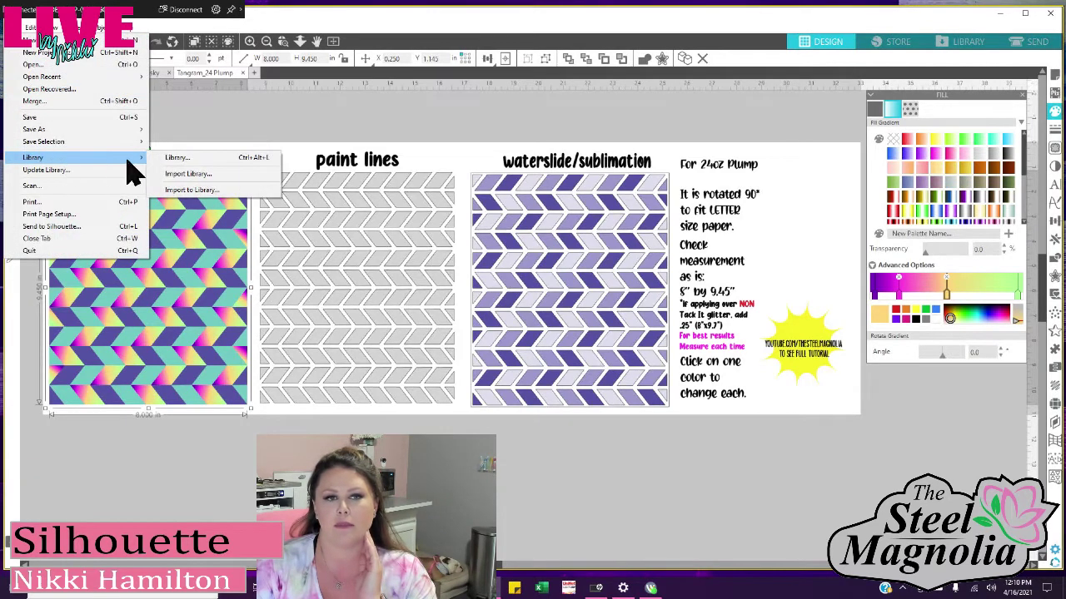
pyautogui.click(179, 158)
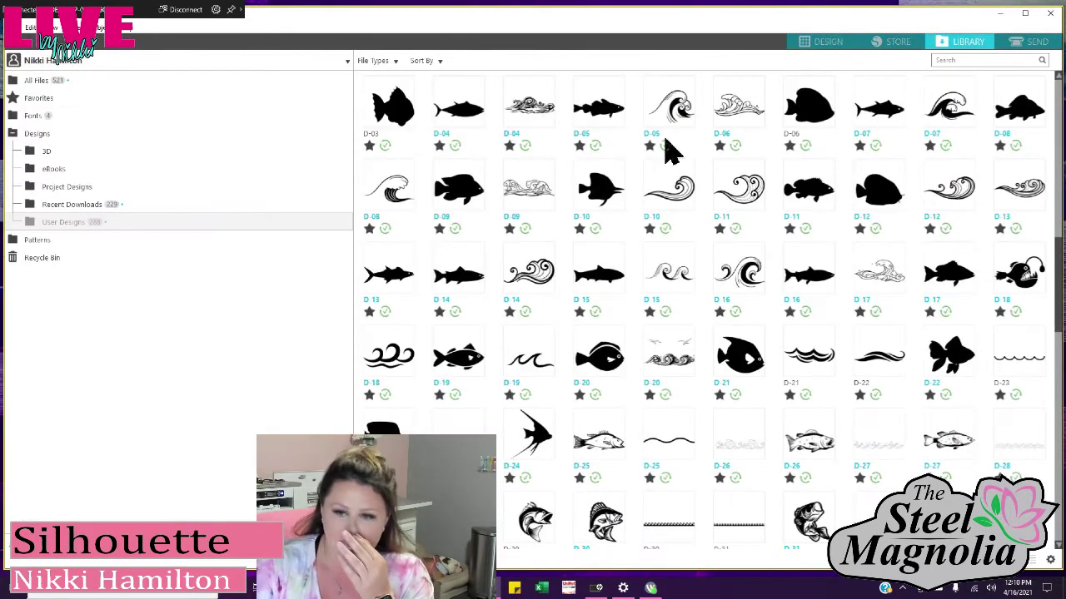
pyautogui.scroll(4, 616, 360)
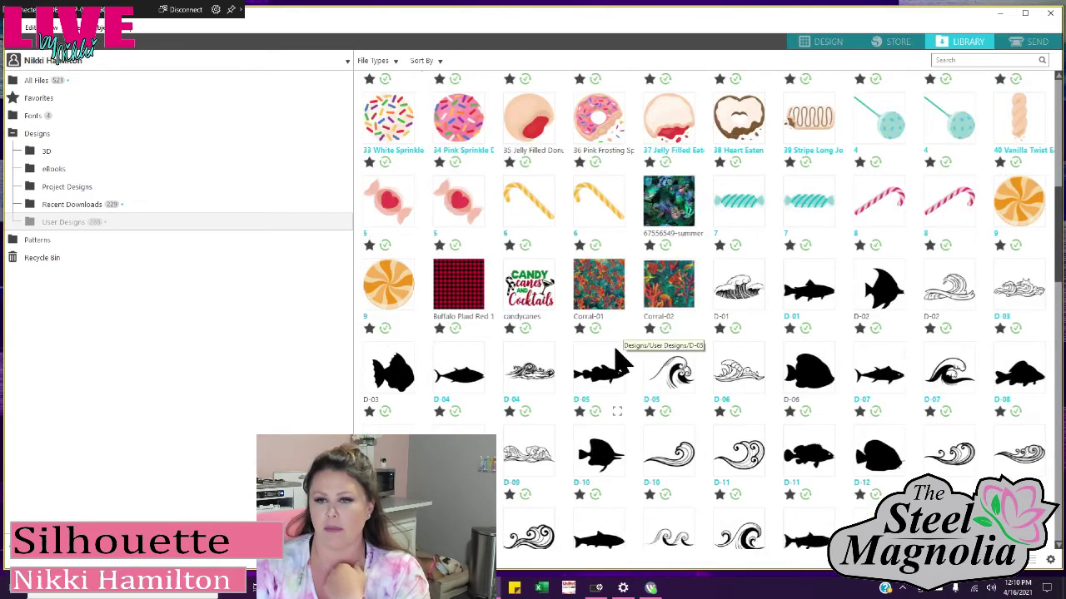
pyautogui.scroll(4, 616, 360)
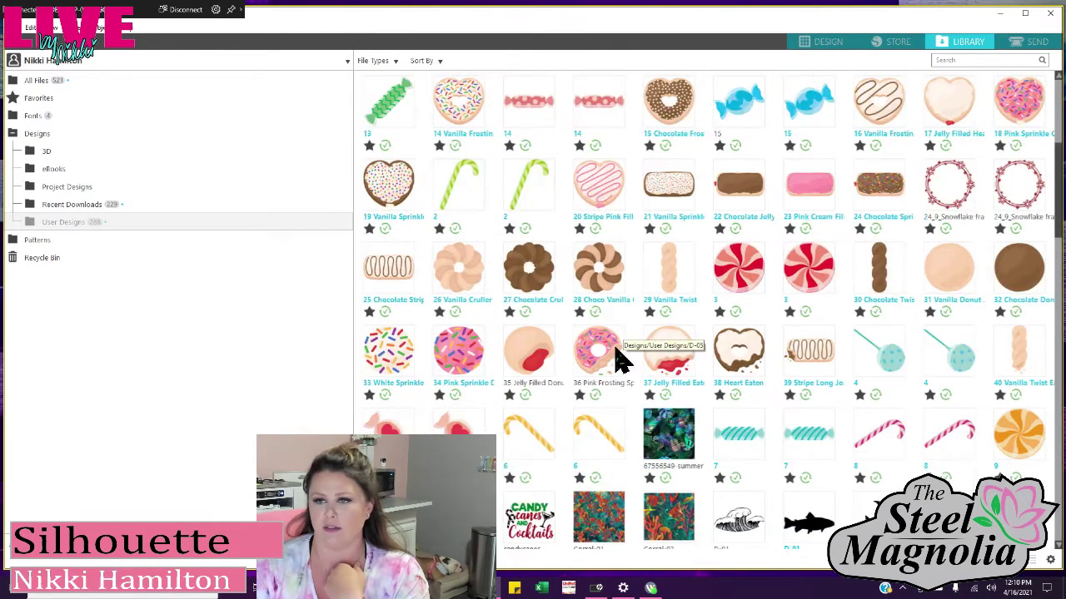
pyautogui.scroll(4, 616, 360)
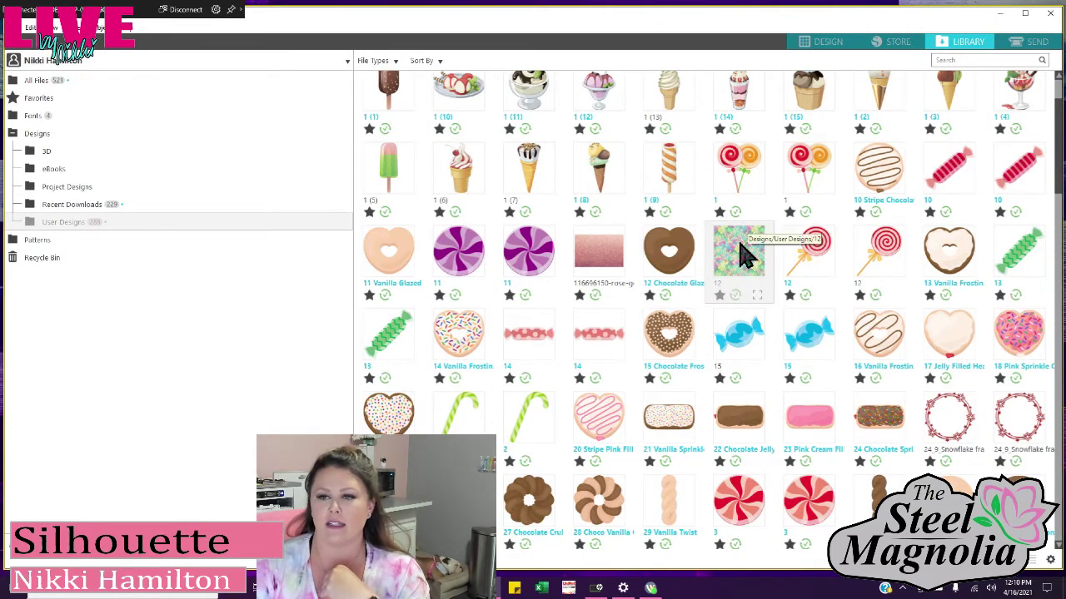
pyautogui.rightClick(737, 270)
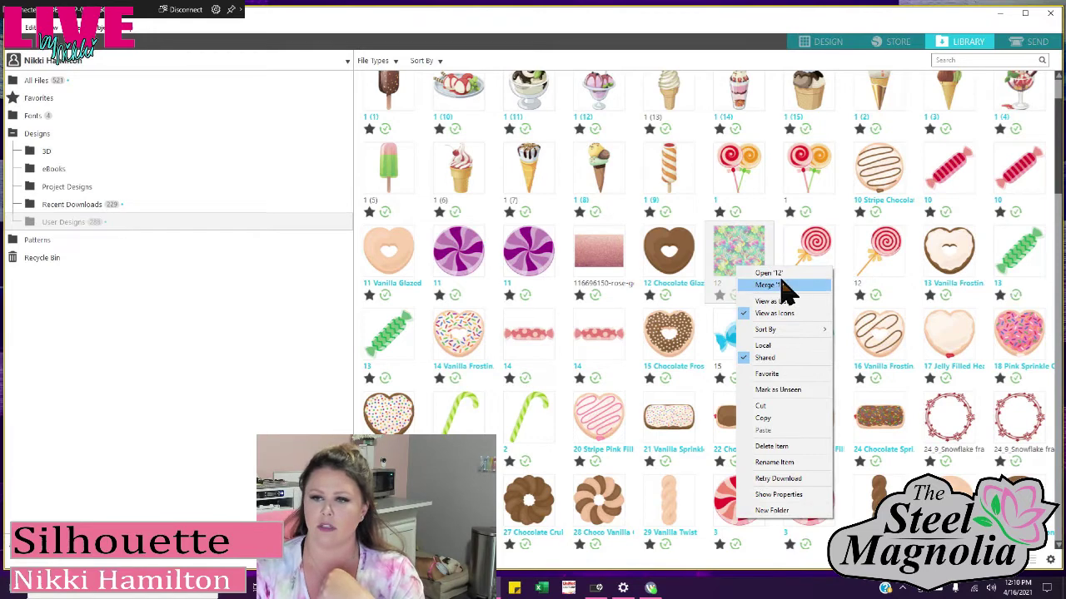
pyautogui.rightClick(743, 249)
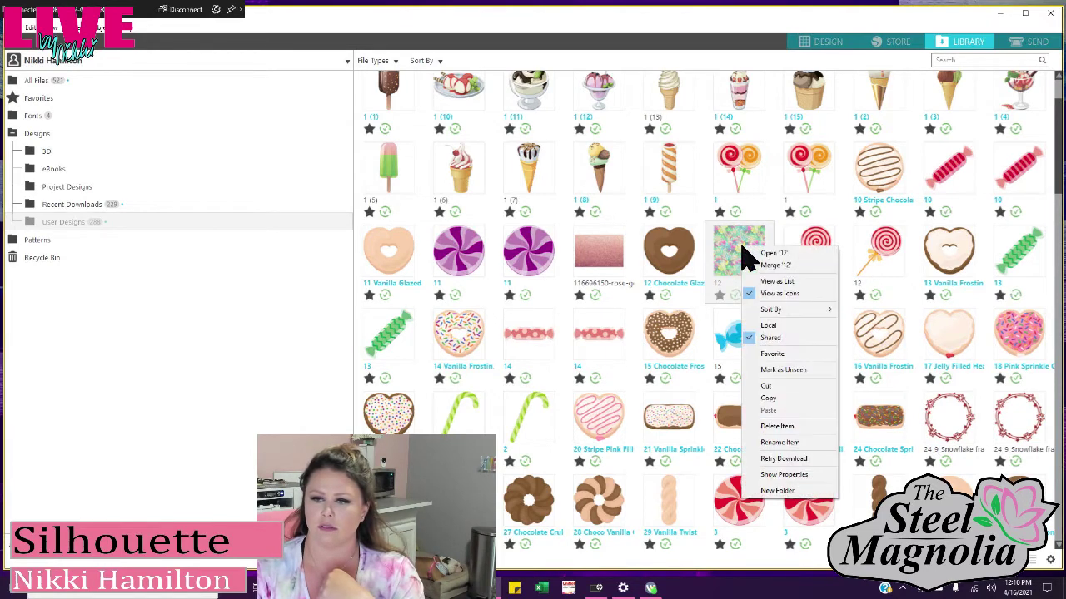
pyautogui.click(774, 266)
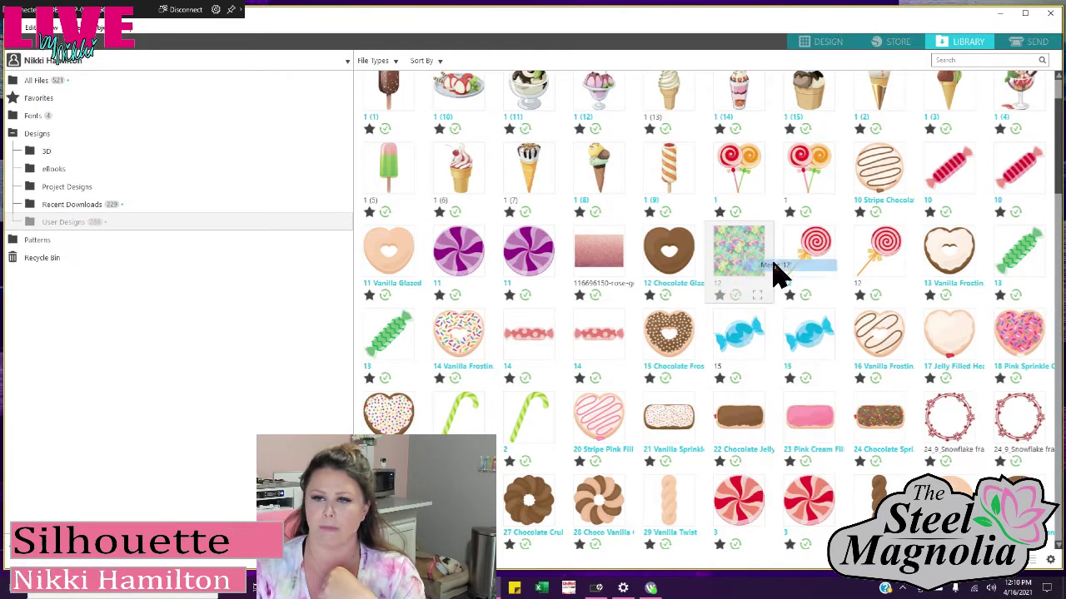
pyautogui.click(811, 43)
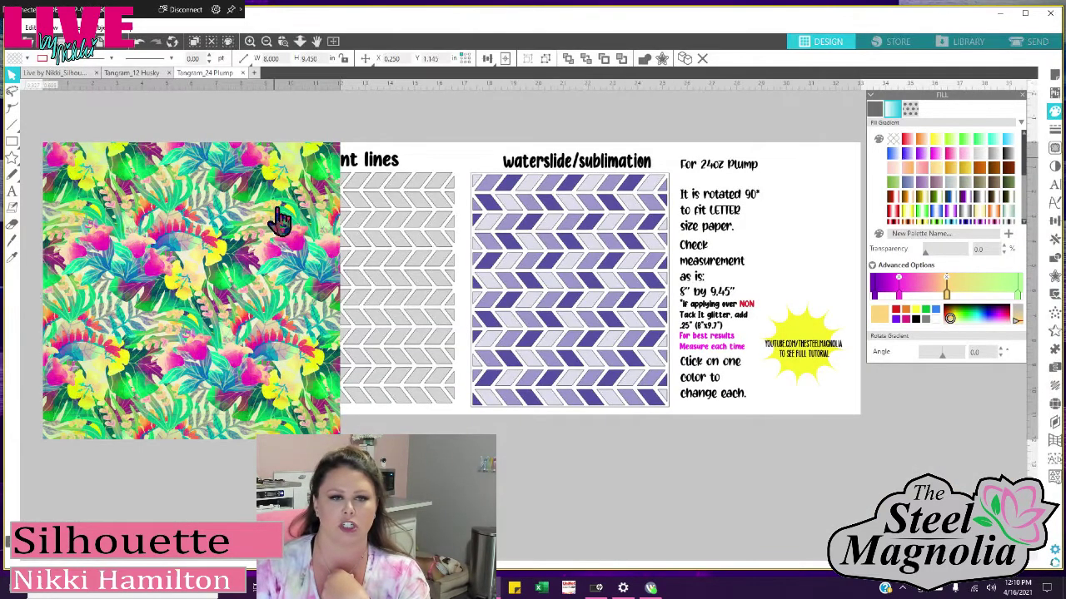
# - Move the merged tropical pattern image off the page, below the templates, and inspect the waterslide pattern's fills up close
pyautogui.moveTo(277, 171); pyautogui.dragTo(532, 497)
pyautogui.click(433, 426)
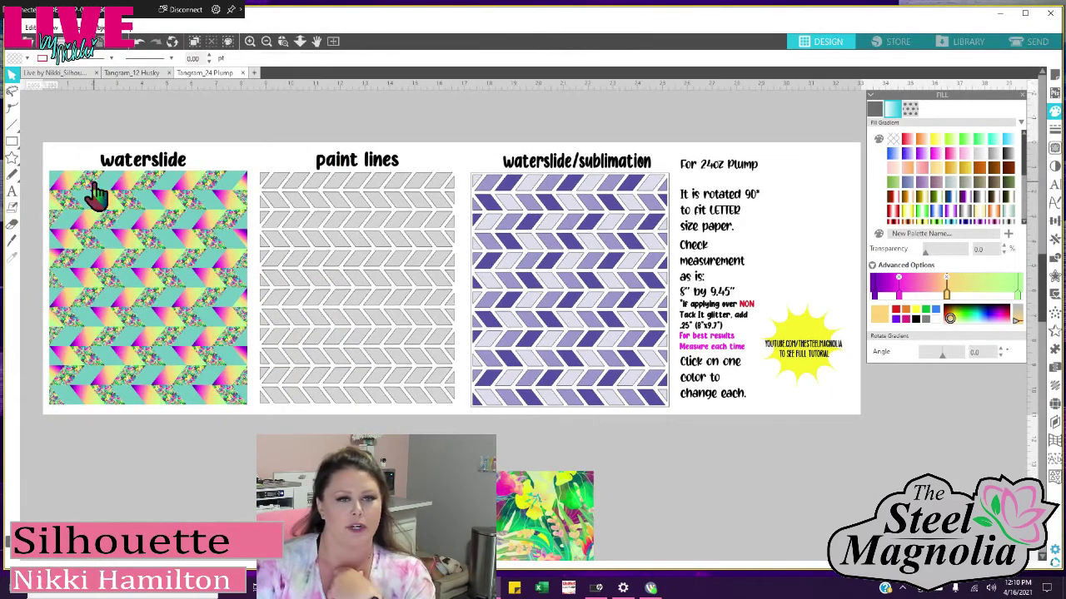
pyautogui.click(666, 566)
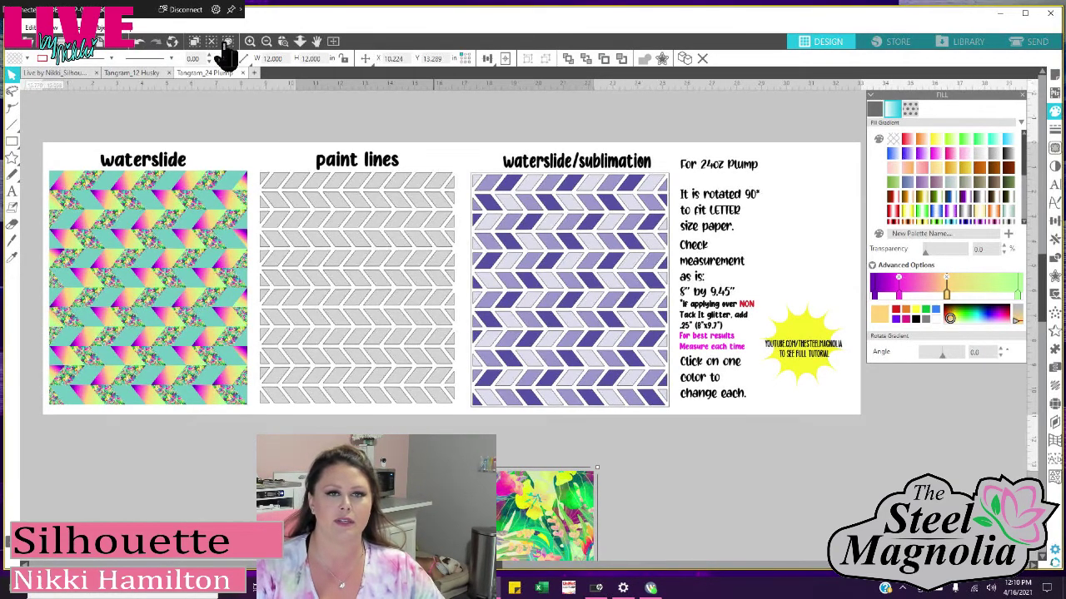
pyautogui.click(252, 41)
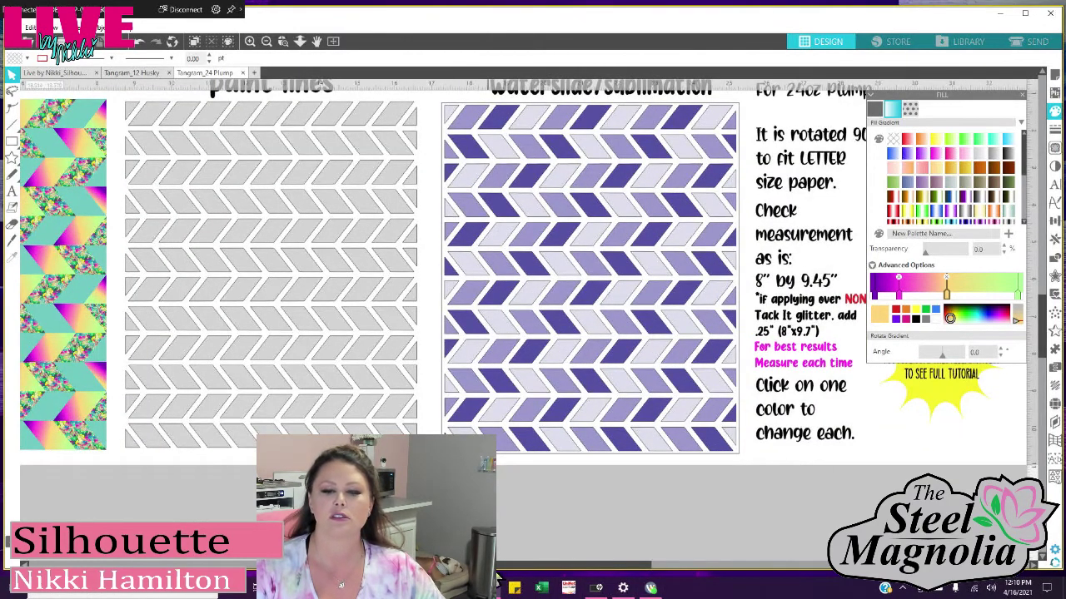
pyautogui.hscroll(-5, 416, 292)
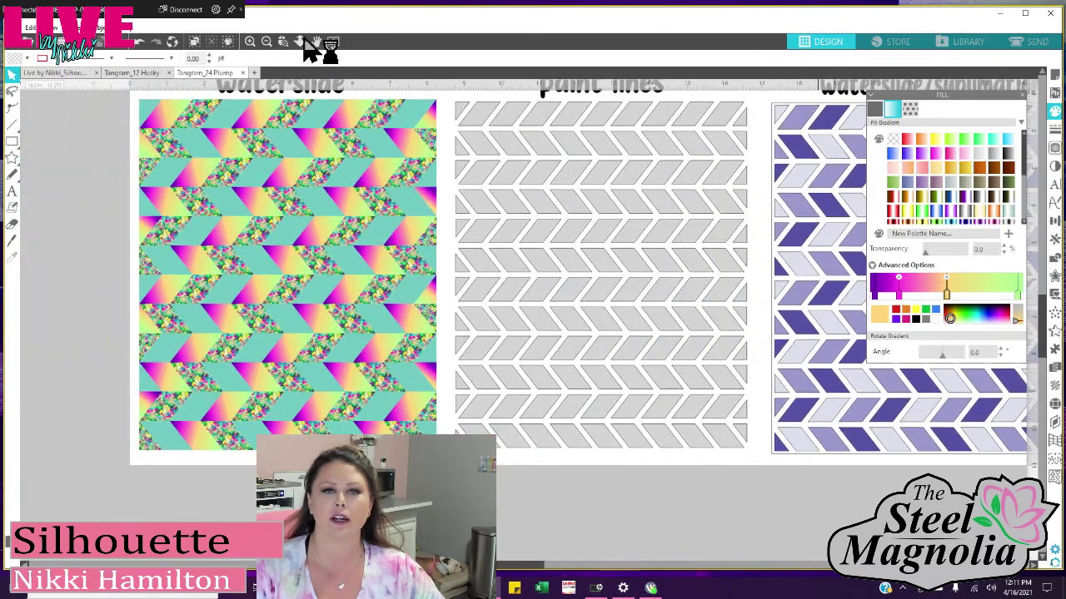
# - Recolour the solid teal pieces of the waterslide pattern with a lime green fill
pyautogui.click(283, 40)
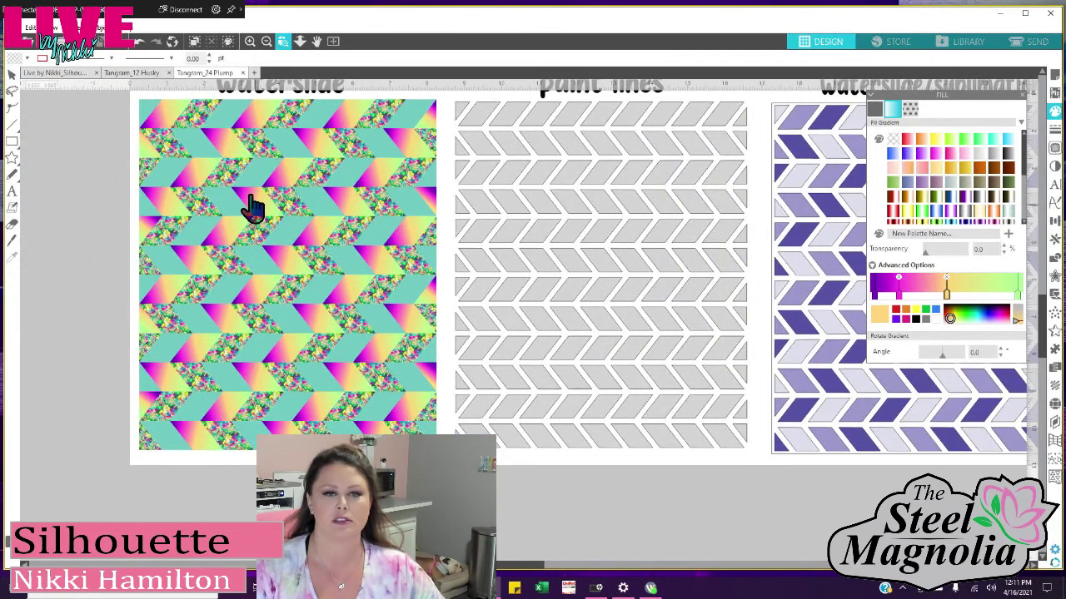
pyautogui.moveTo(252, 207); pyautogui.dragTo(268, 212)
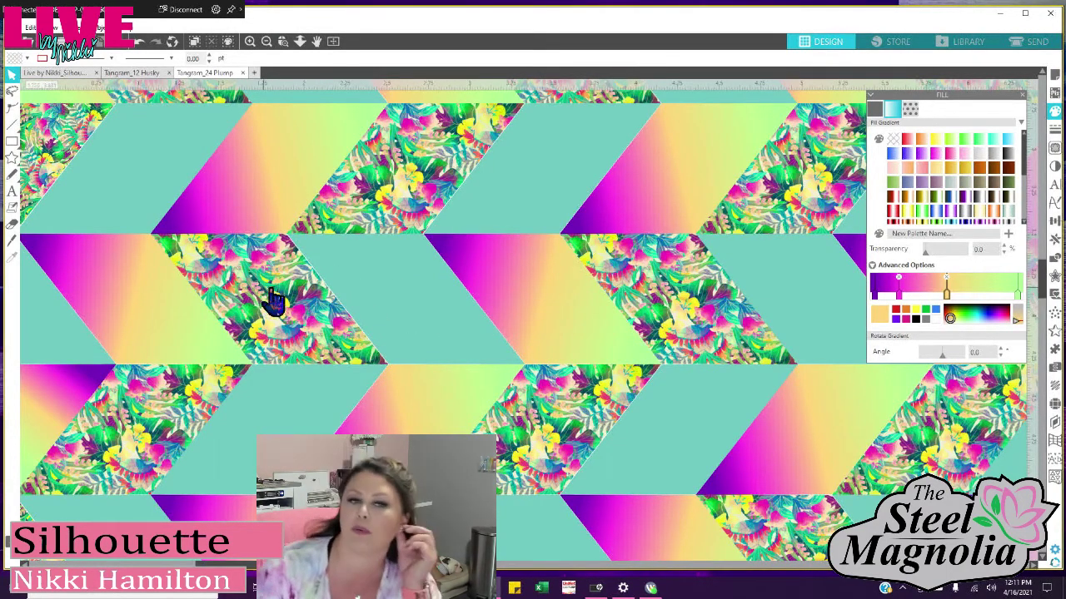
pyautogui.click(412, 306)
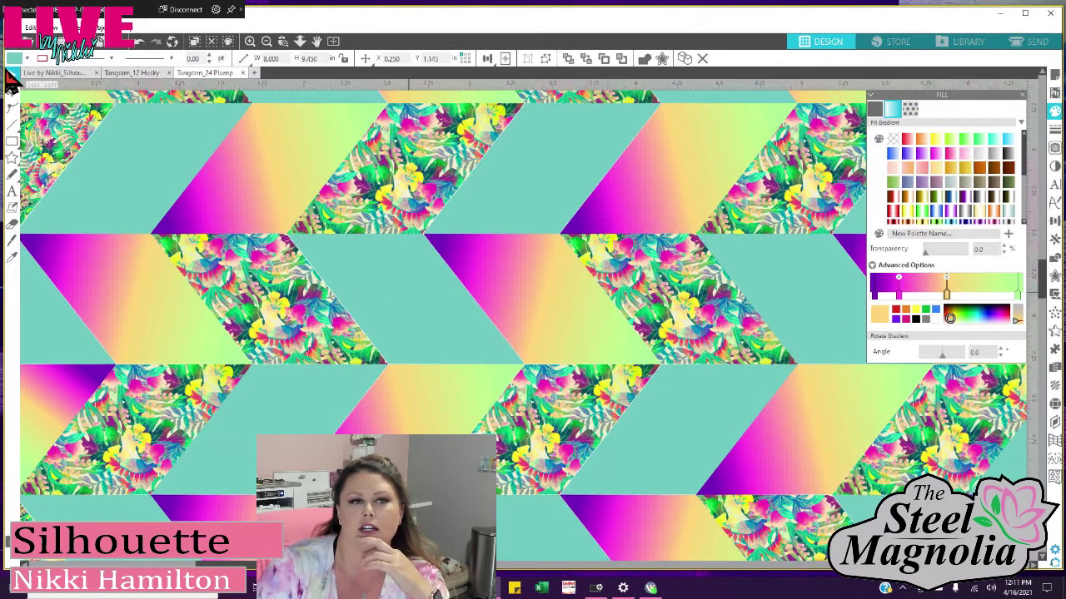
pyautogui.click(29, 60)
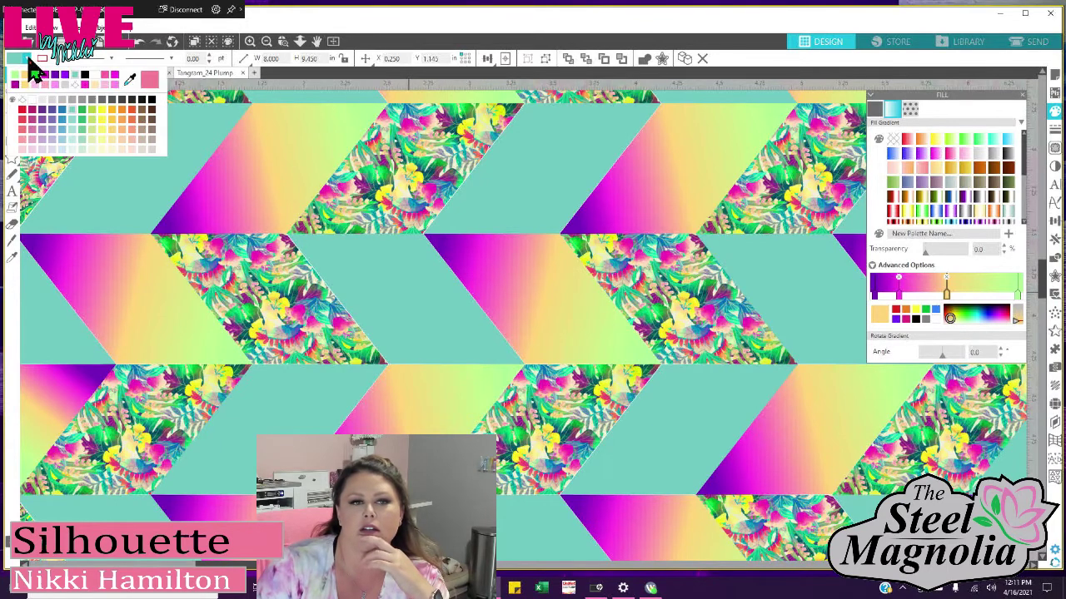
pyautogui.click(92, 120)
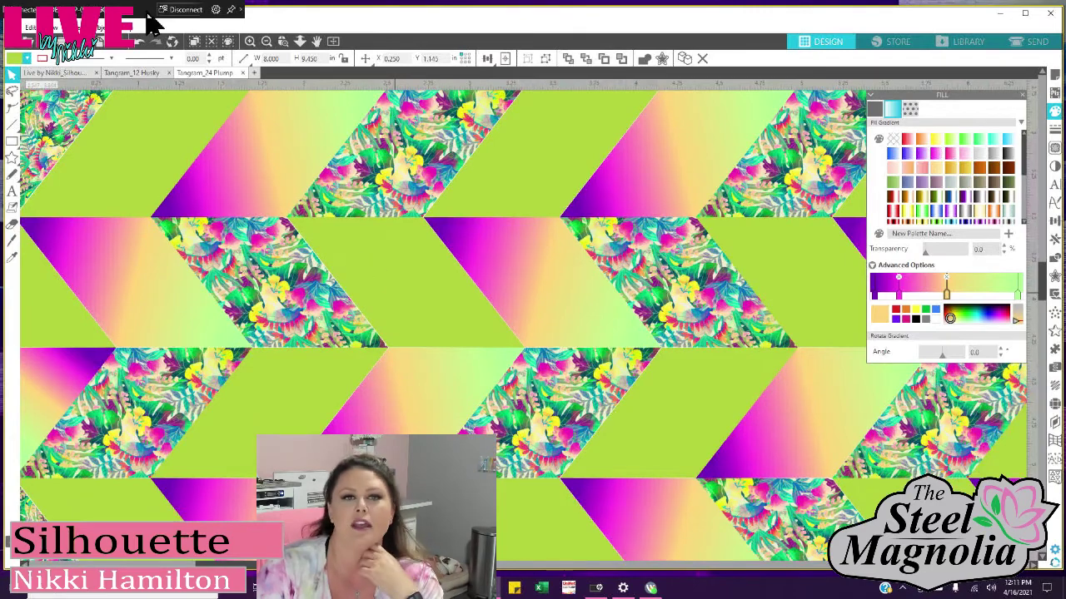
# - Change the page's media size to Letter in portrait orientation, 8.5 by 11 in
pyautogui.click(266, 42)
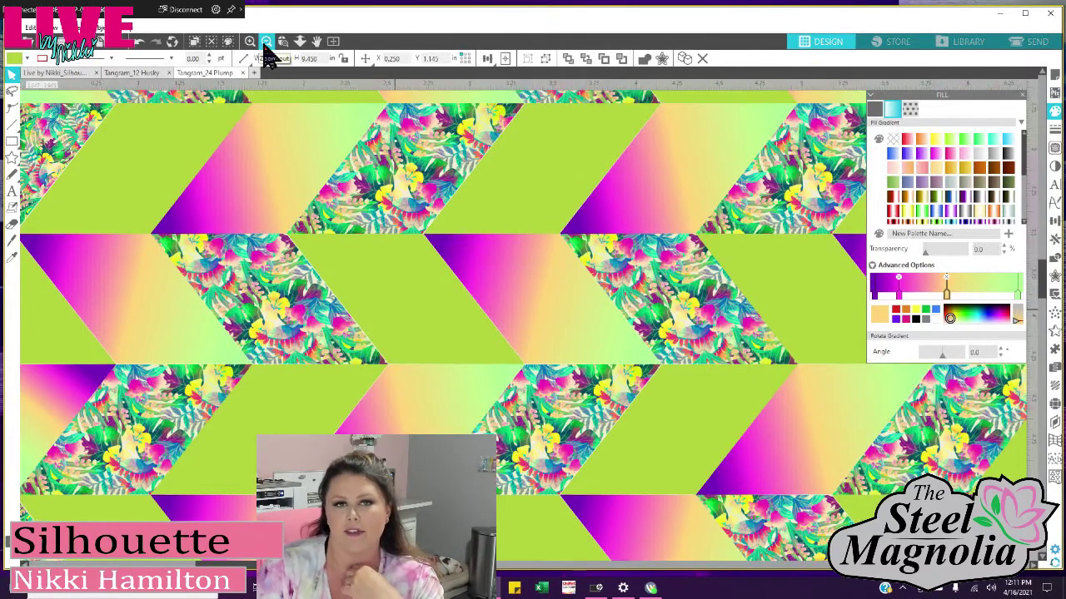
pyautogui.click(267, 42)
pyautogui.click(266, 42)
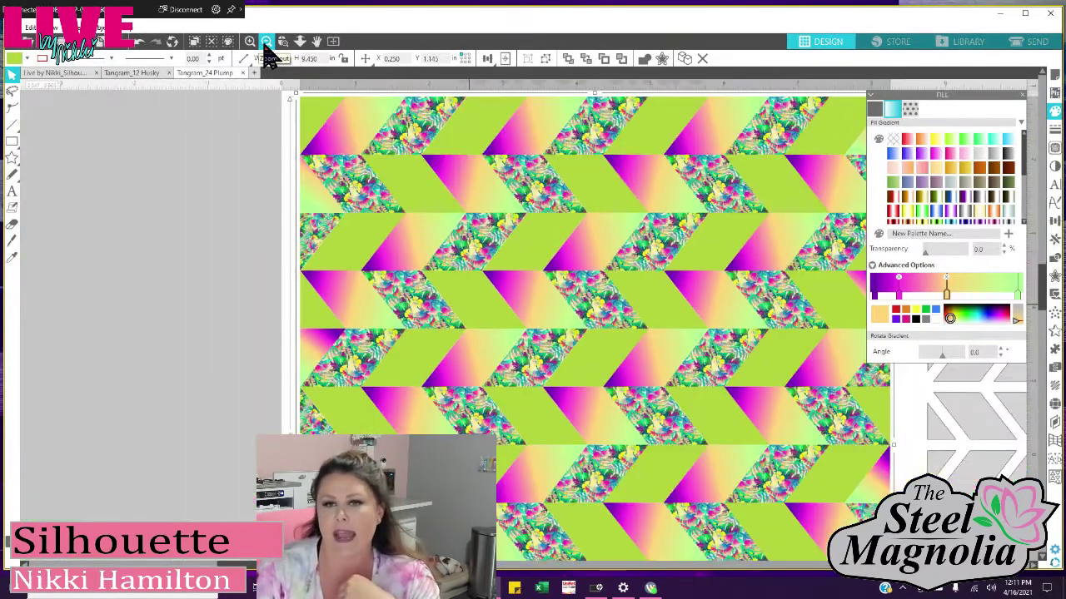
pyautogui.click(266, 42)
pyautogui.click(266, 41)
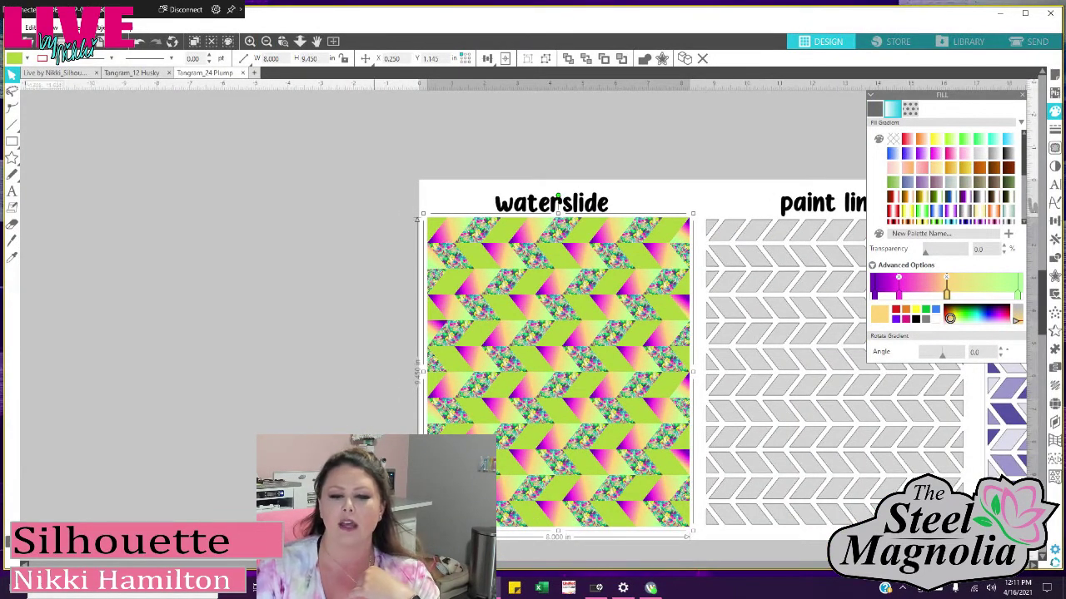
pyautogui.hscroll(5, 508, 568)
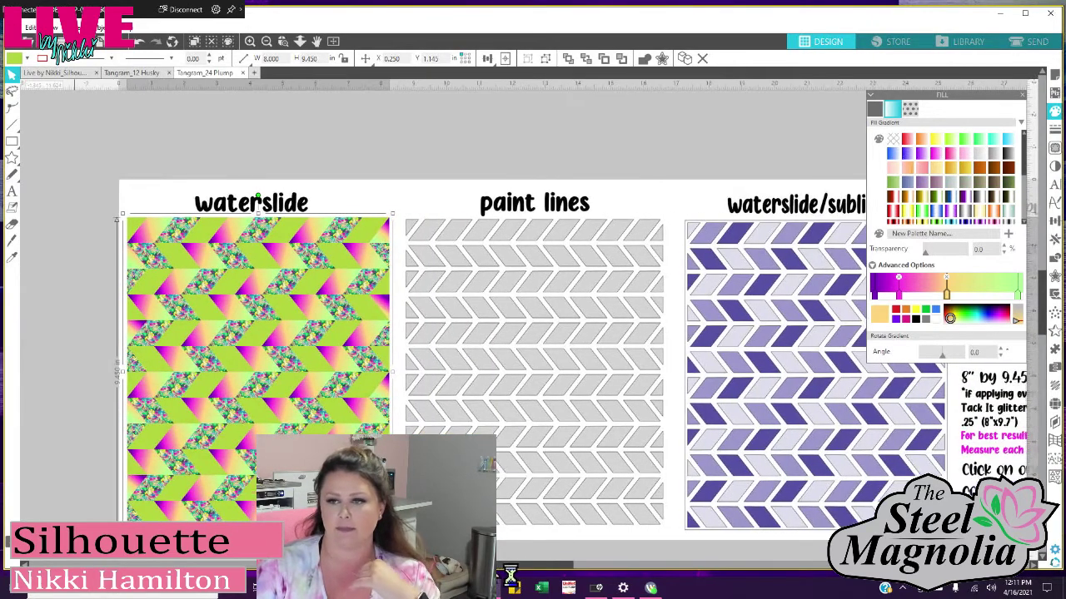
pyautogui.hscroll(2, 508, 573)
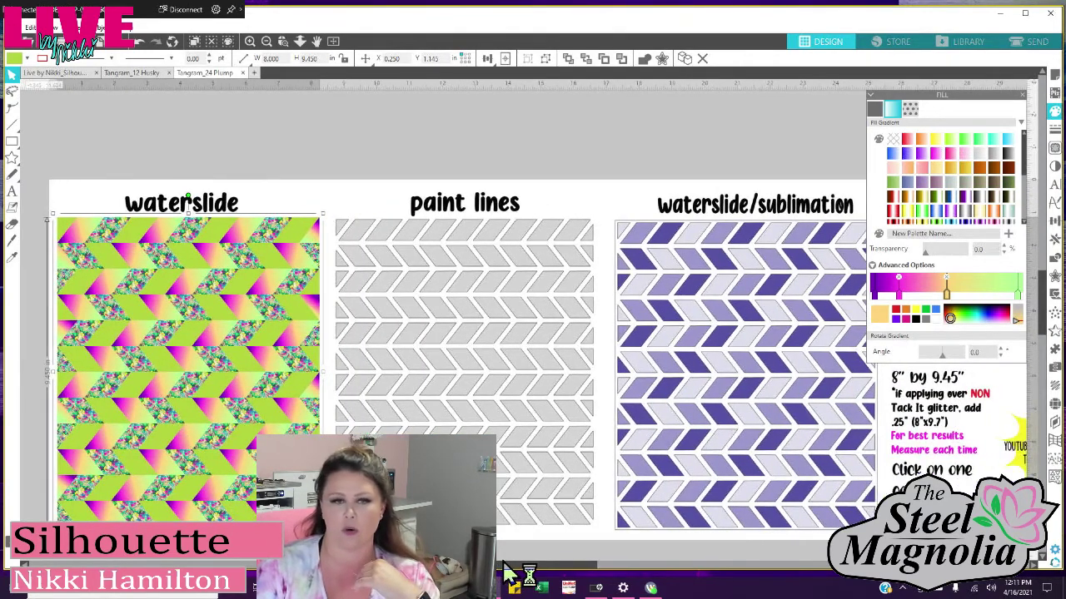
pyautogui.click(1055, 79)
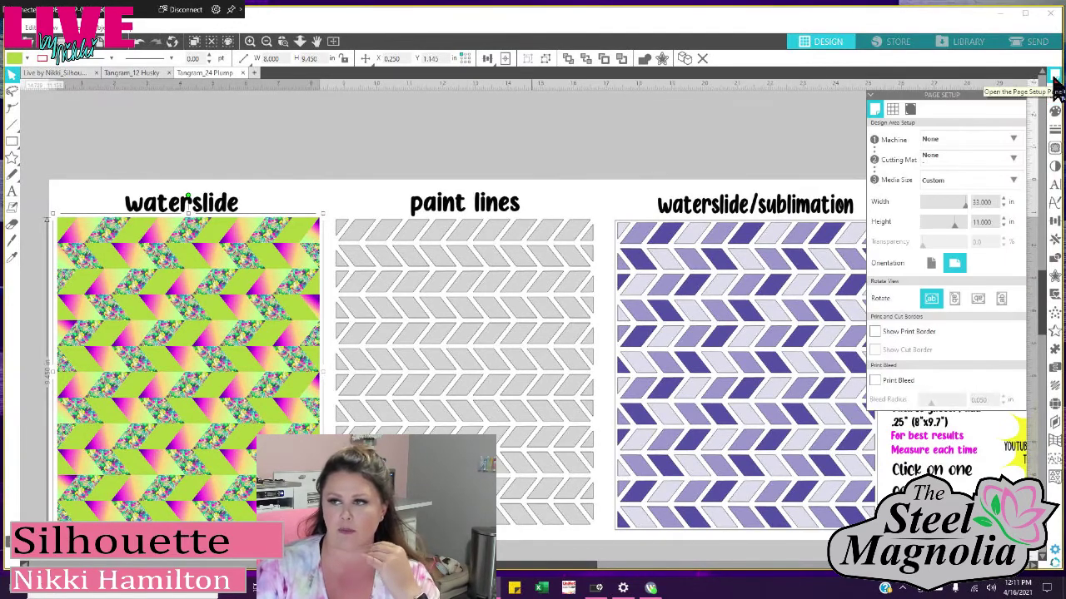
pyautogui.click(953, 187)
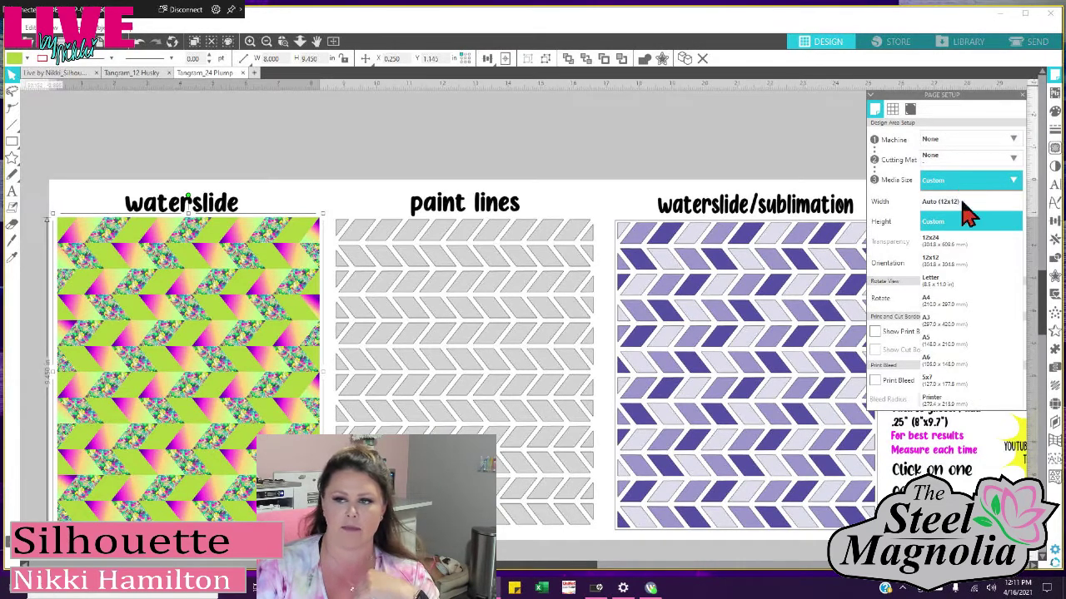
pyautogui.click(952, 284)
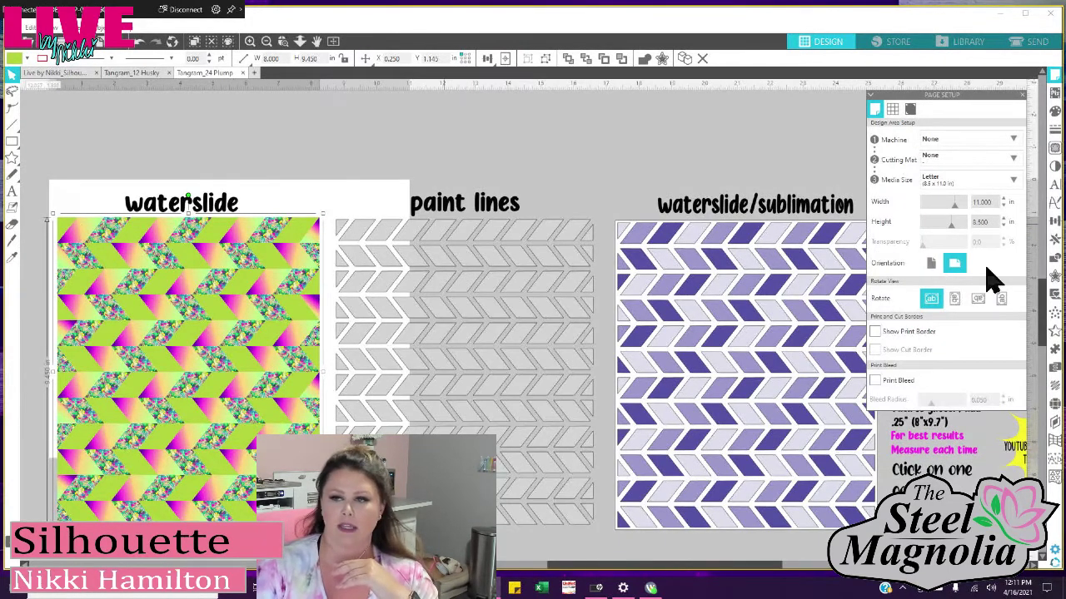
pyautogui.click(931, 264)
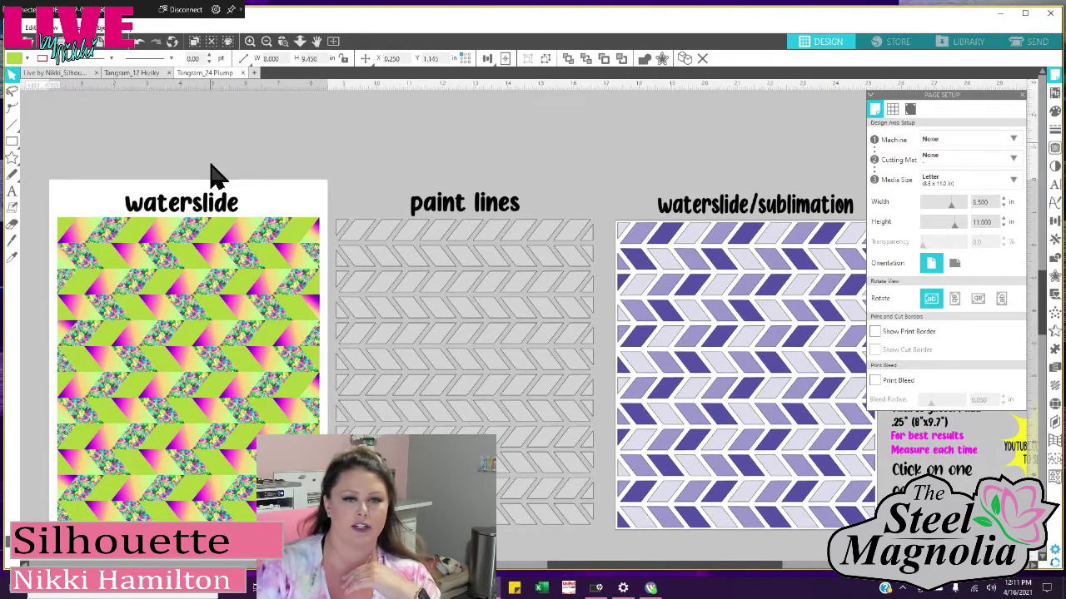
# - Move the waterslide title above the page and shift the waterslide pattern slightly up within the Letter page
pyautogui.moveTo(214, 218); pyautogui.dragTo(229, 164)
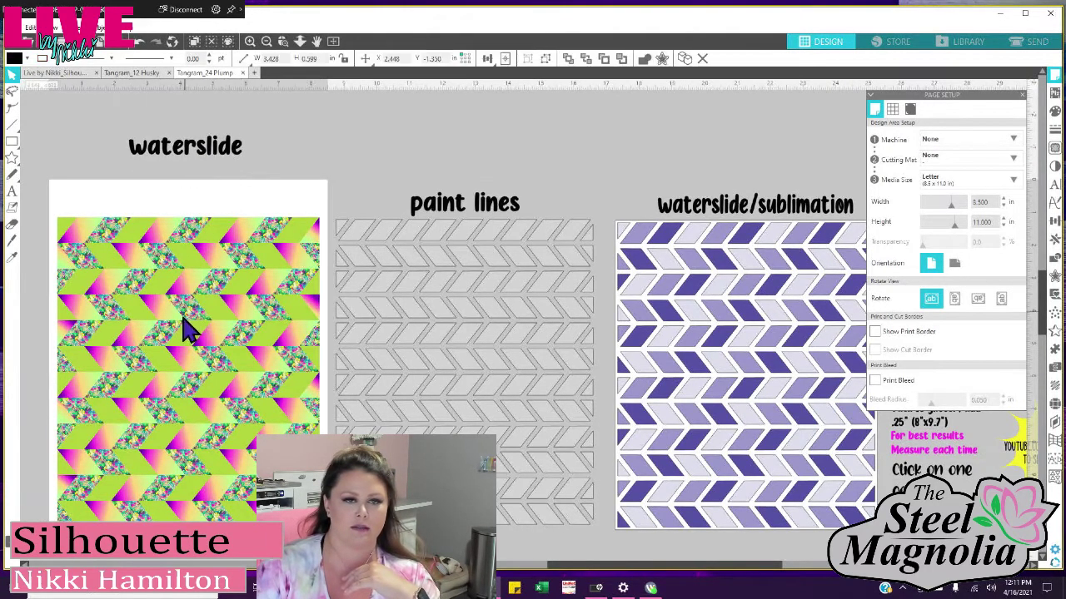
pyautogui.click(134, 277)
pyautogui.moveTo(166, 352); pyautogui.dragTo(169, 341)
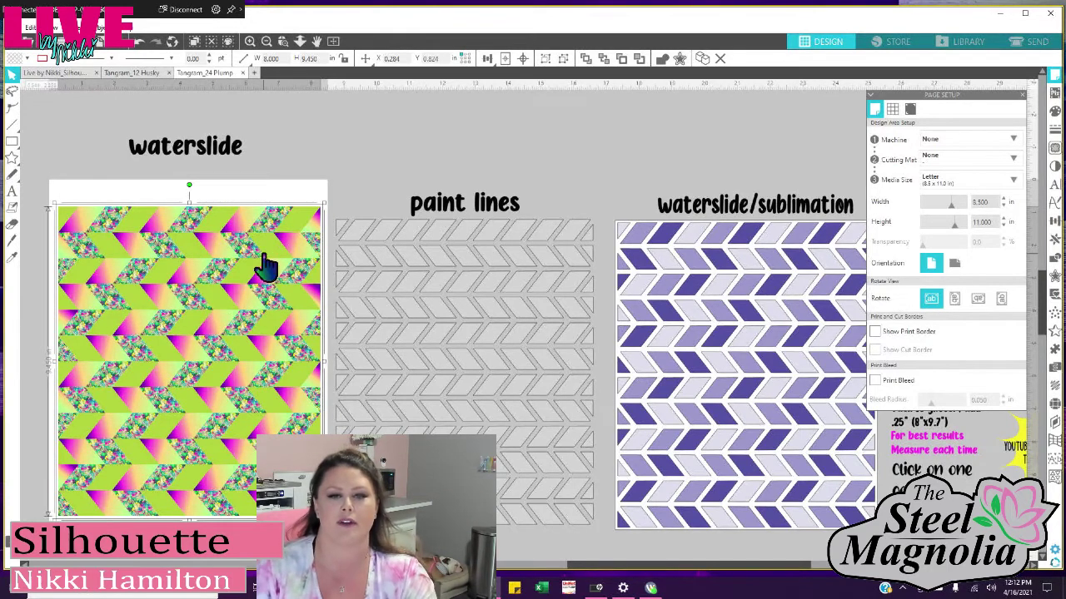
pyautogui.click(436, 155)
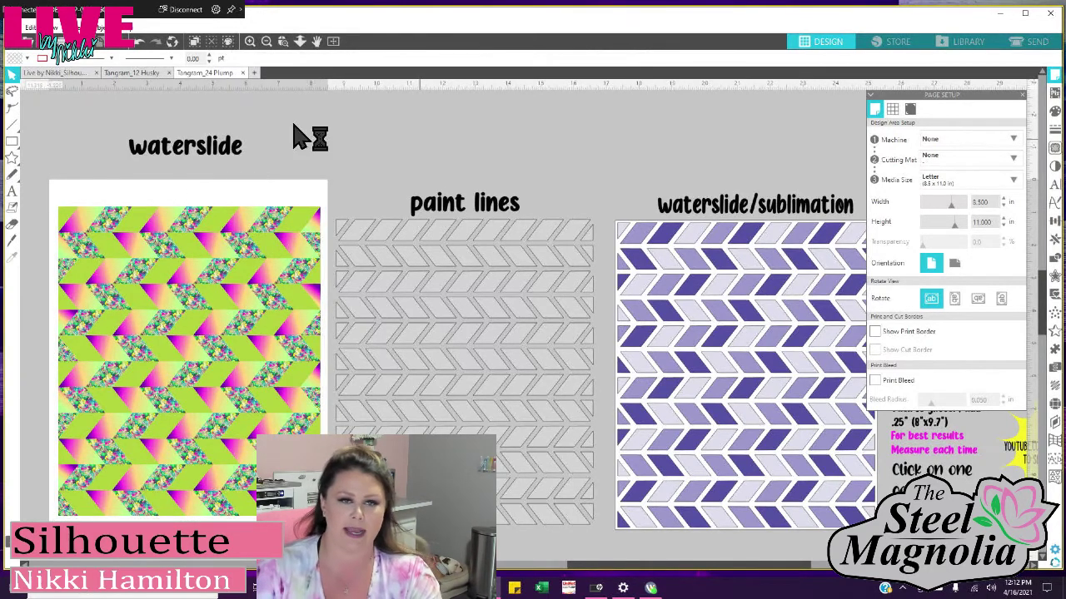
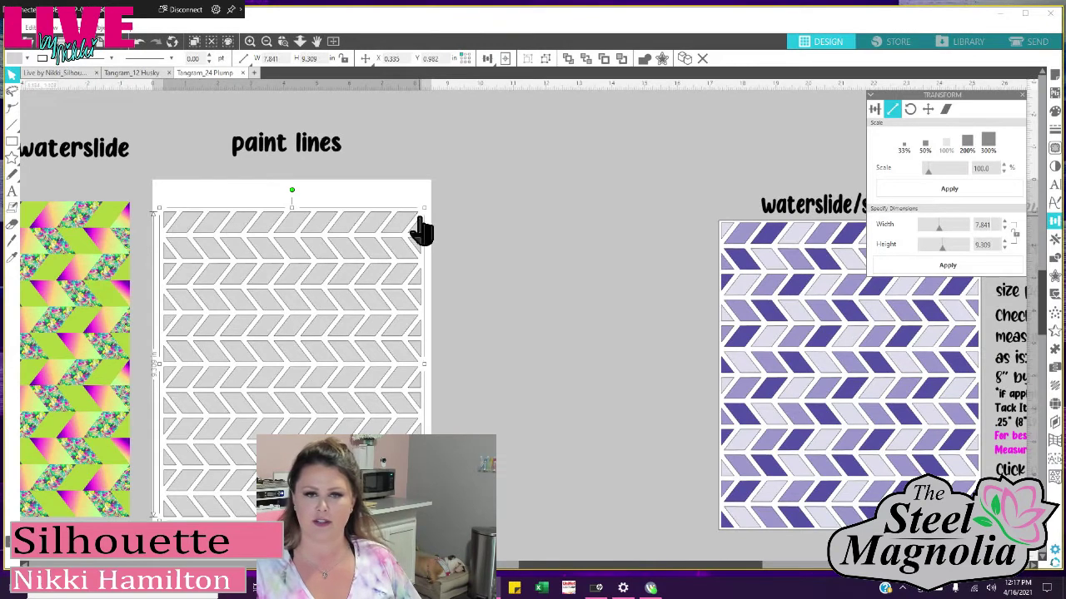
# - Resize the paint lines pattern to 7.875 in wide and 9.375 in high, and shift it slightly upward on the page
pyautogui.click(996, 224)
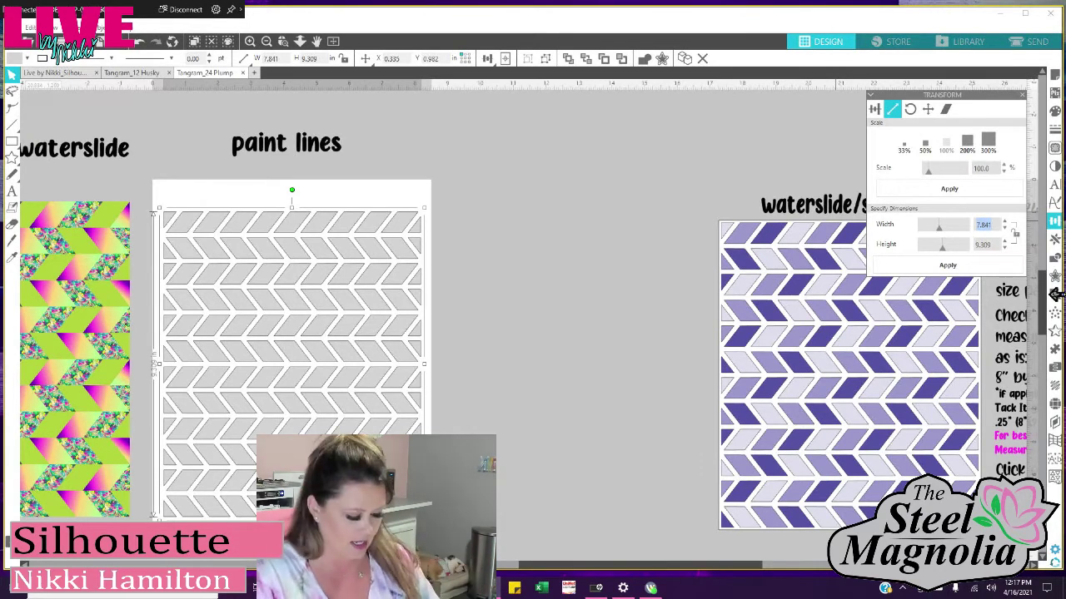
pyautogui.write('7')
pyautogui.press('Return')
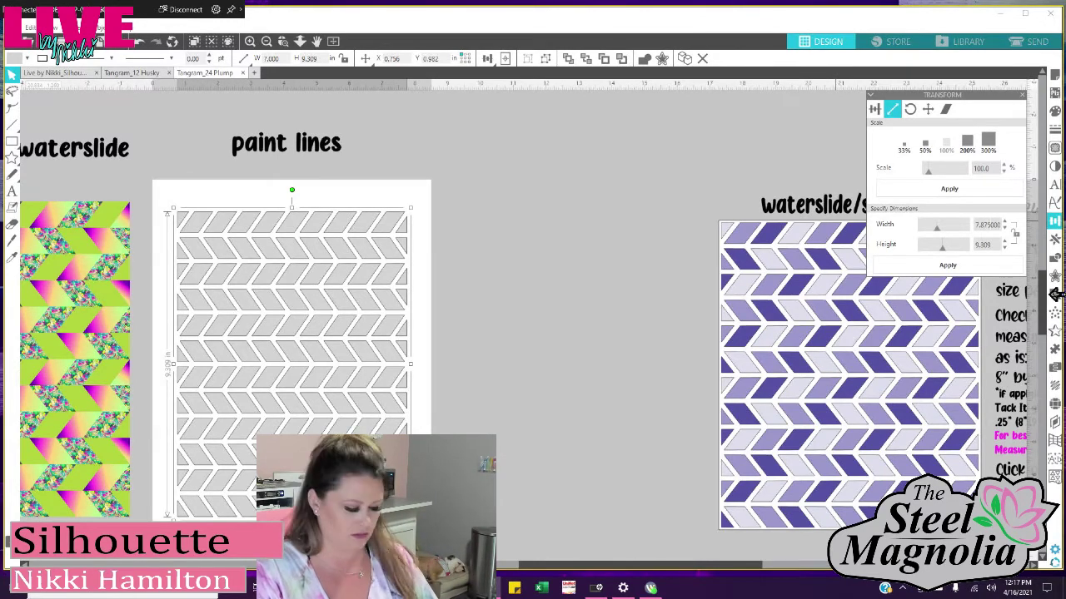
pyautogui.press('Return')
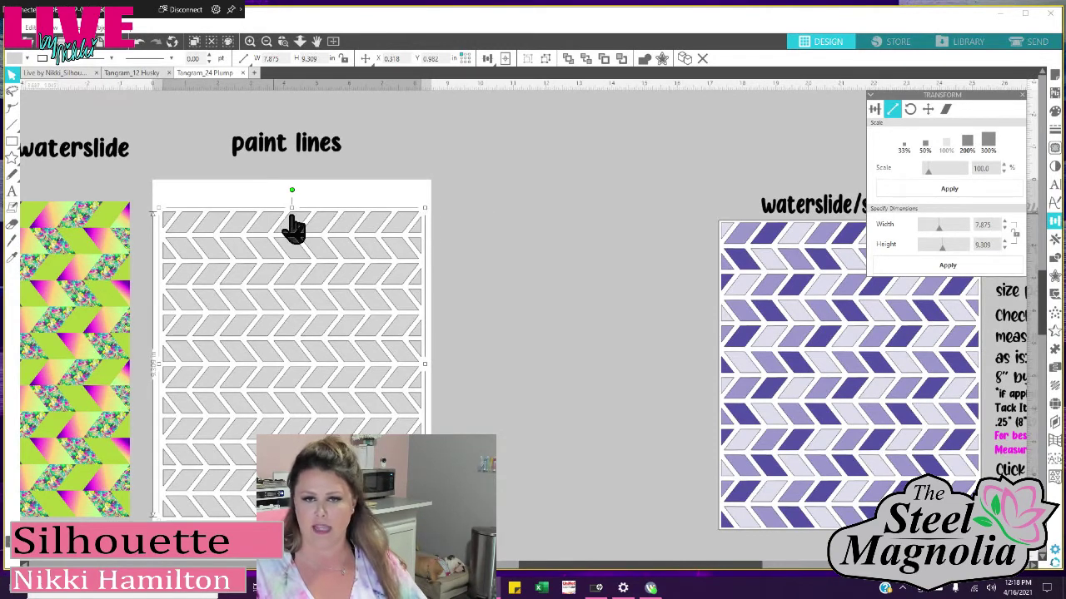
pyautogui.click(979, 244)
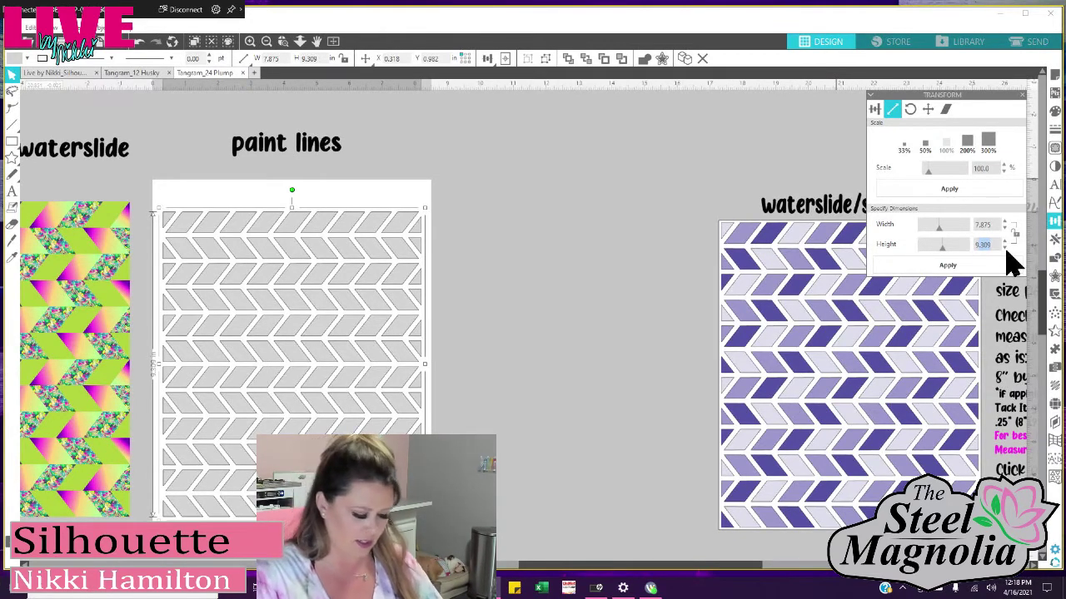
pyautogui.write('9.3')
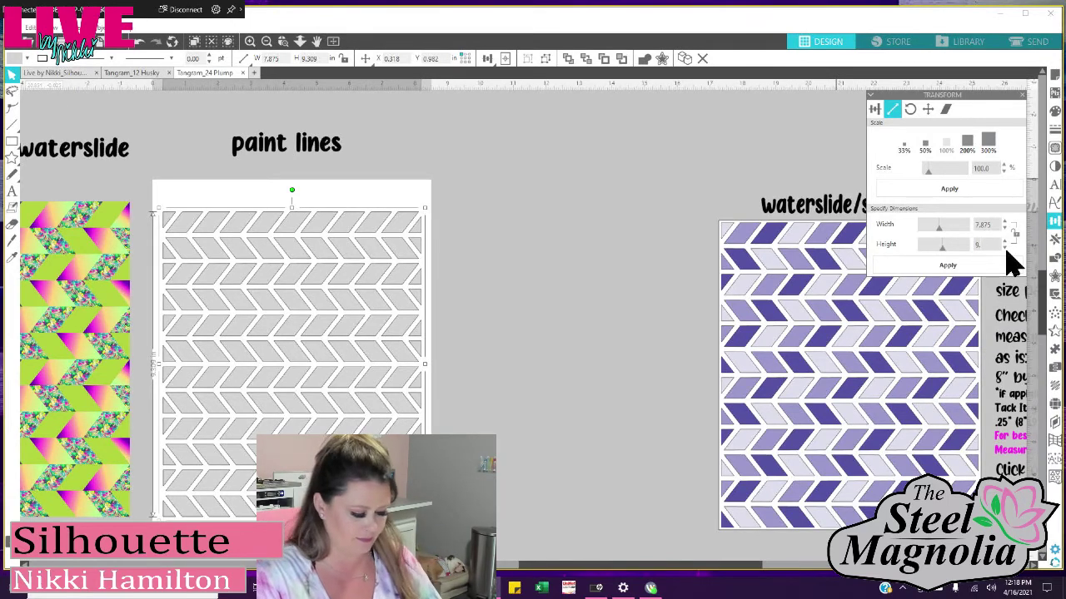
pyautogui.click(1012, 263)
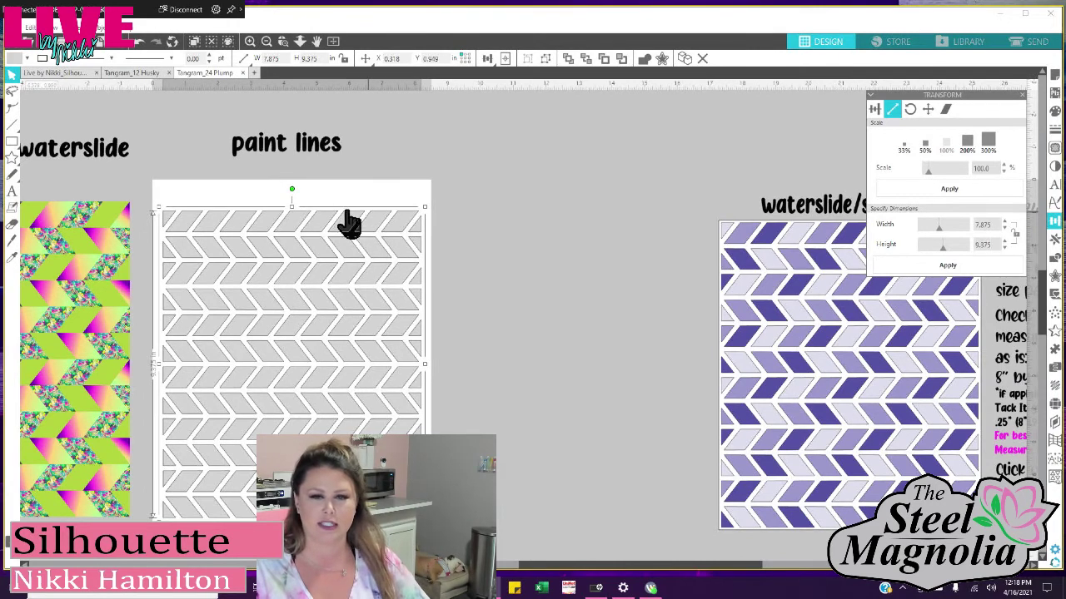
pyautogui.click(153, 198)
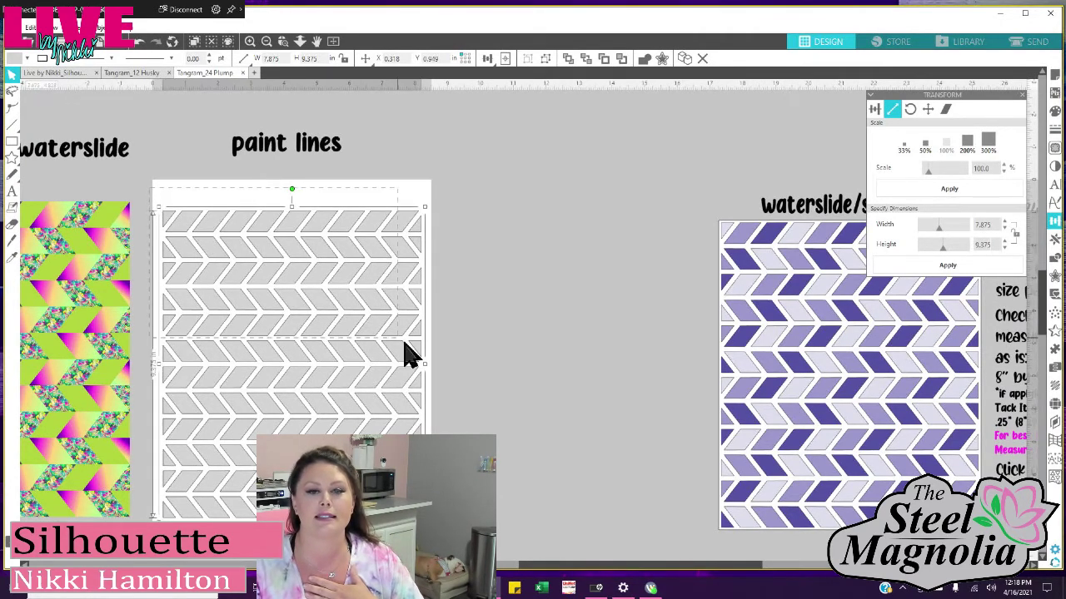
pyautogui.moveTo(387, 341)
pyautogui.mouseDown()
pyautogui.moveTo(480, 341)
pyautogui.moveTo(385, 336)
pyautogui.moveTo(393, 328)
pyautogui.mouseUp()
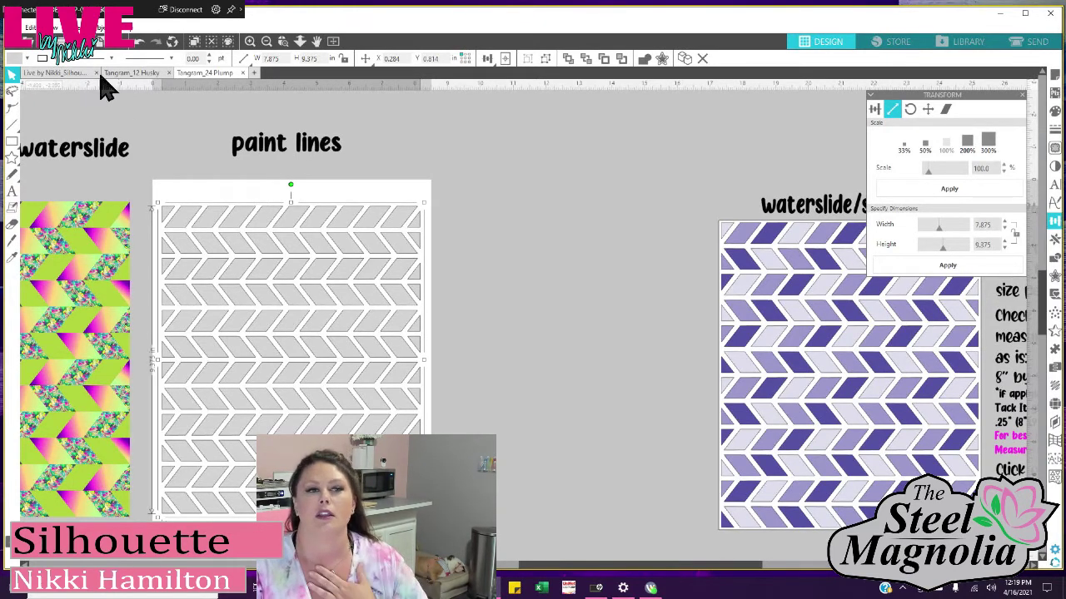
# - Examine the file types offered for saving the design to the hard drive, trying JPEG and SVG, and cancel without saving
pyautogui.click(32, 27)
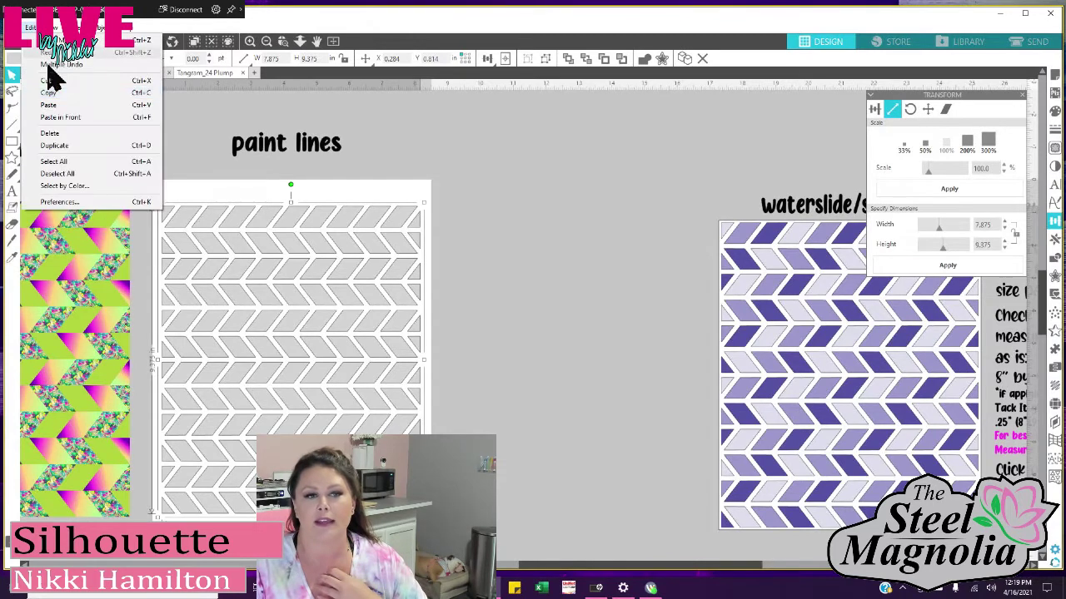
pyautogui.moveTo(14, 28)
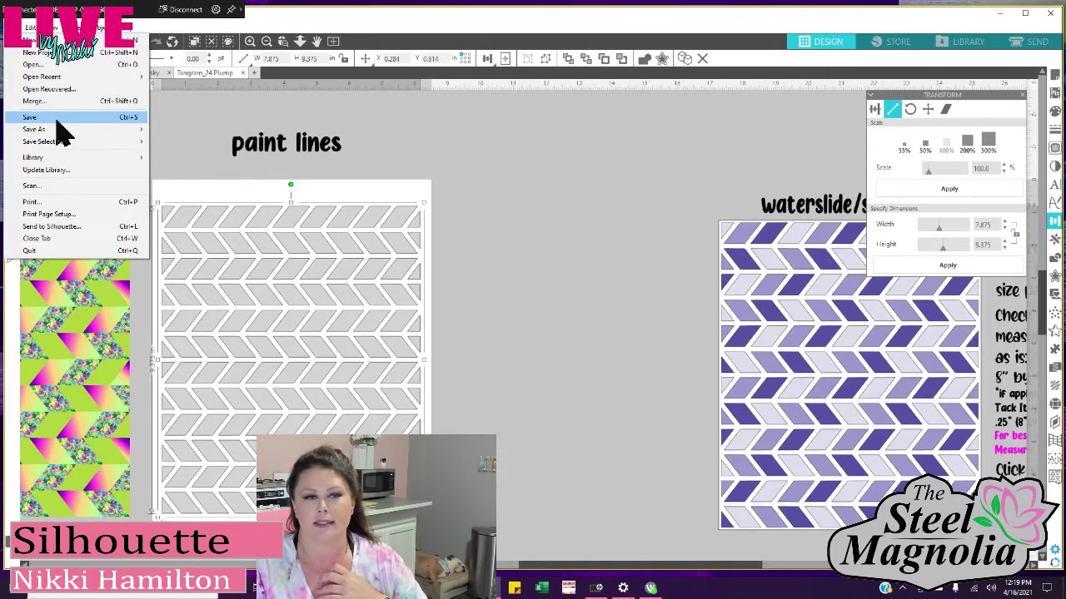
pyautogui.moveTo(60, 133)
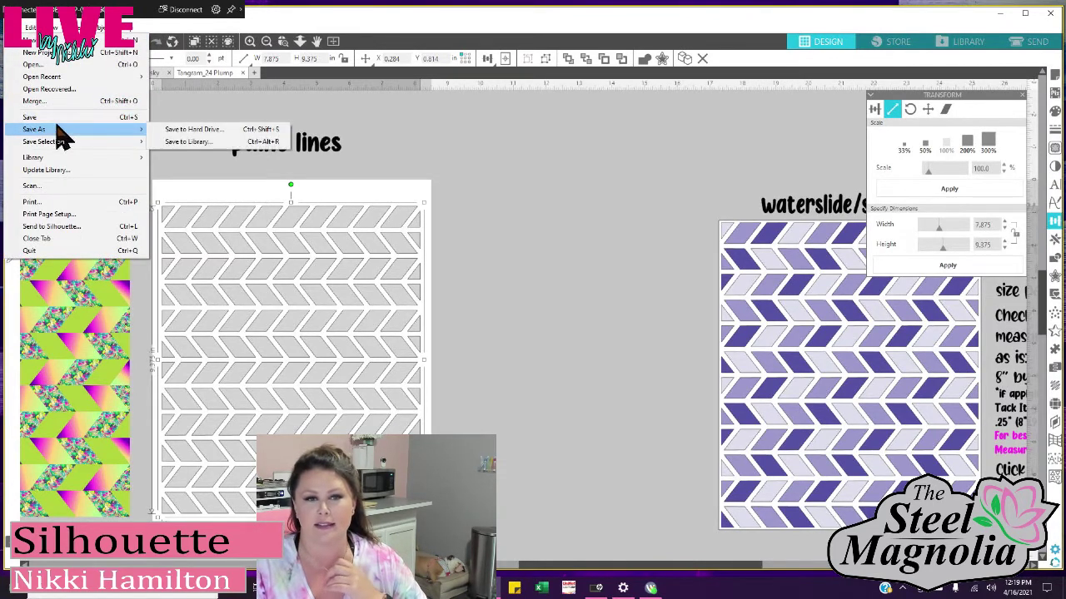
pyautogui.click(223, 130)
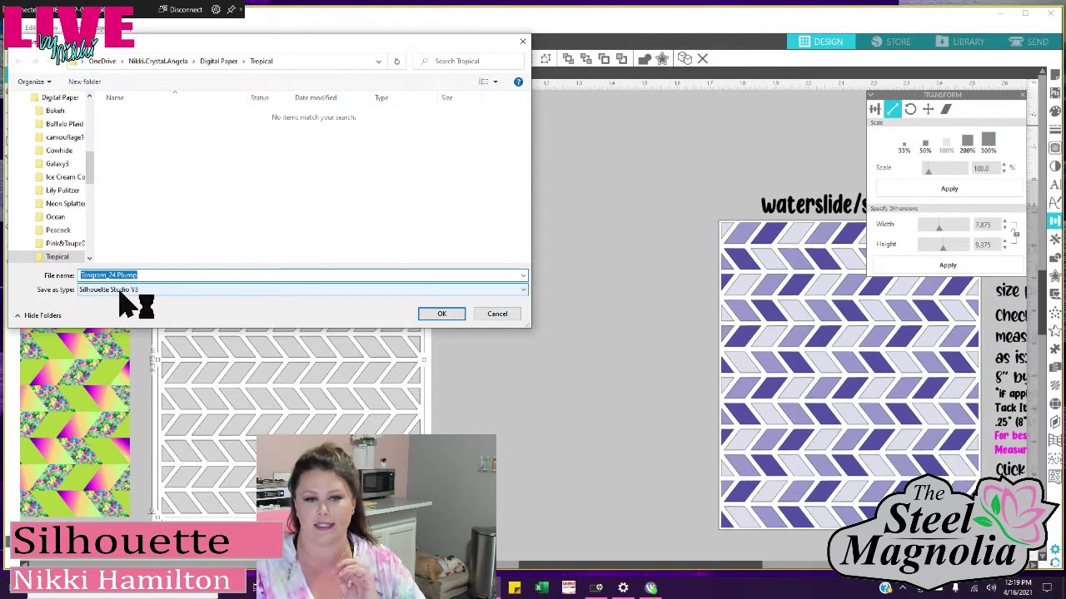
pyautogui.click(152, 292)
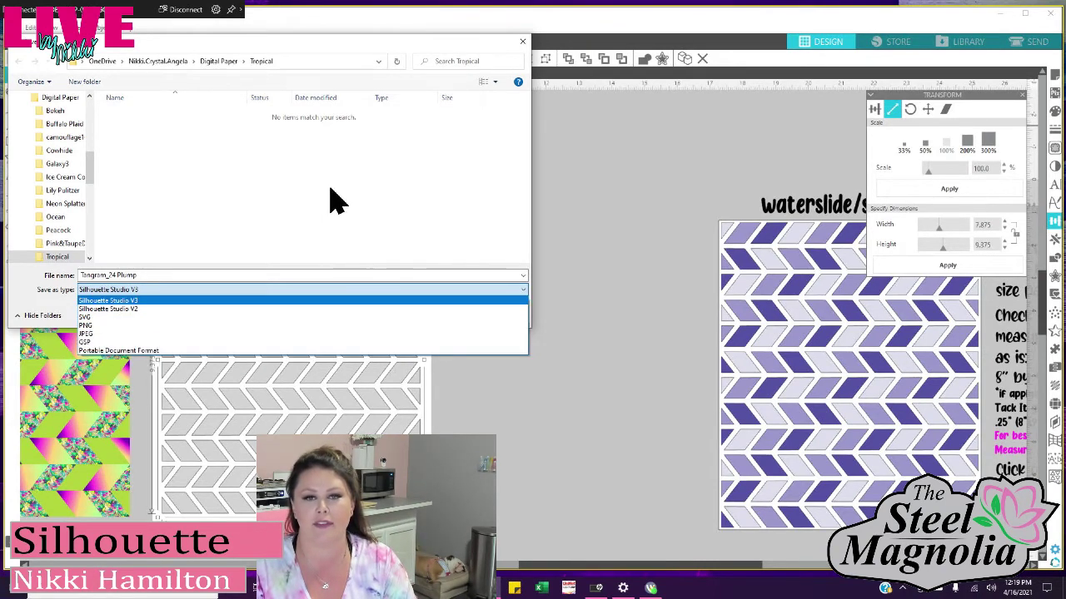
pyautogui.press('j')
pyautogui.press('Return')
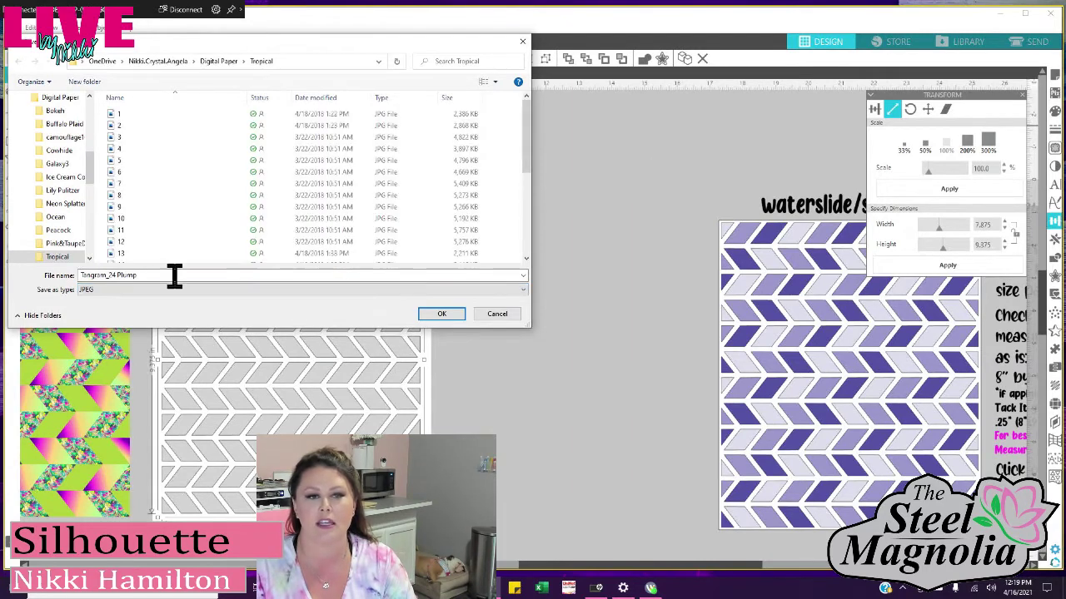
pyautogui.click(108, 290)
pyautogui.click(117, 313)
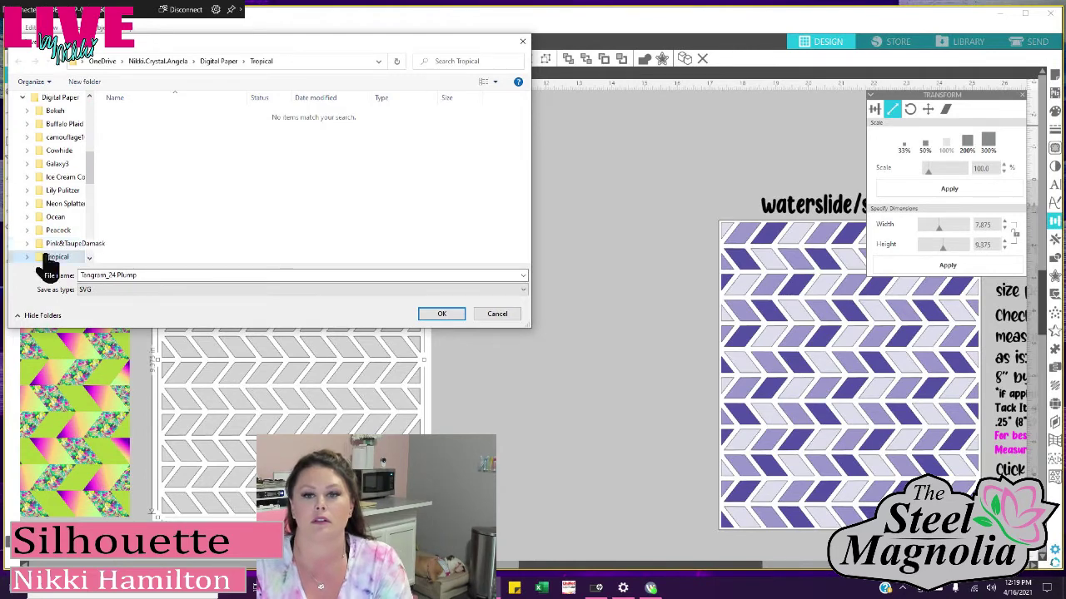
pyautogui.click(497, 315)
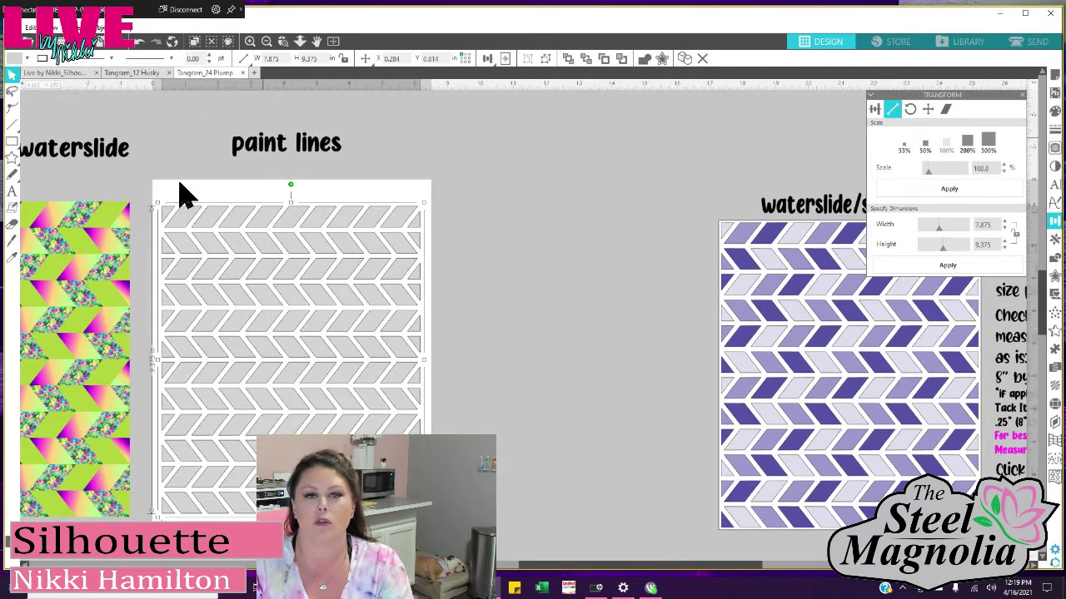
# - Move the paint lines title and pattern together off the Letter page into the empty space beside the waterslide/sublimation design
pyautogui.keyDown('shift'); pyautogui.click(233, 137); pyautogui.keyUp('shift')
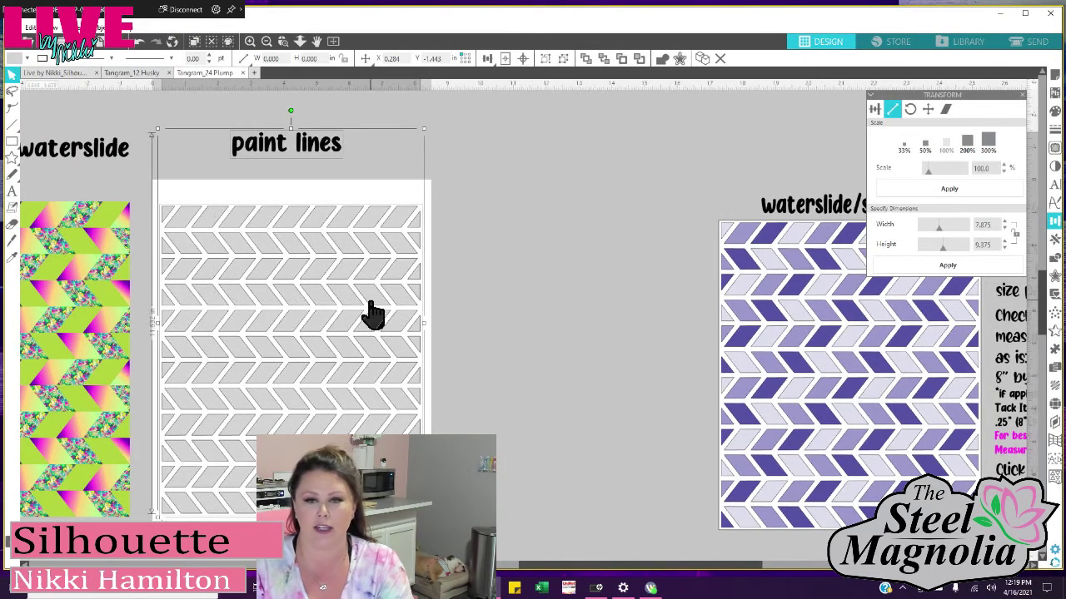
pyautogui.moveTo(368, 313); pyautogui.dragTo(685, 326)
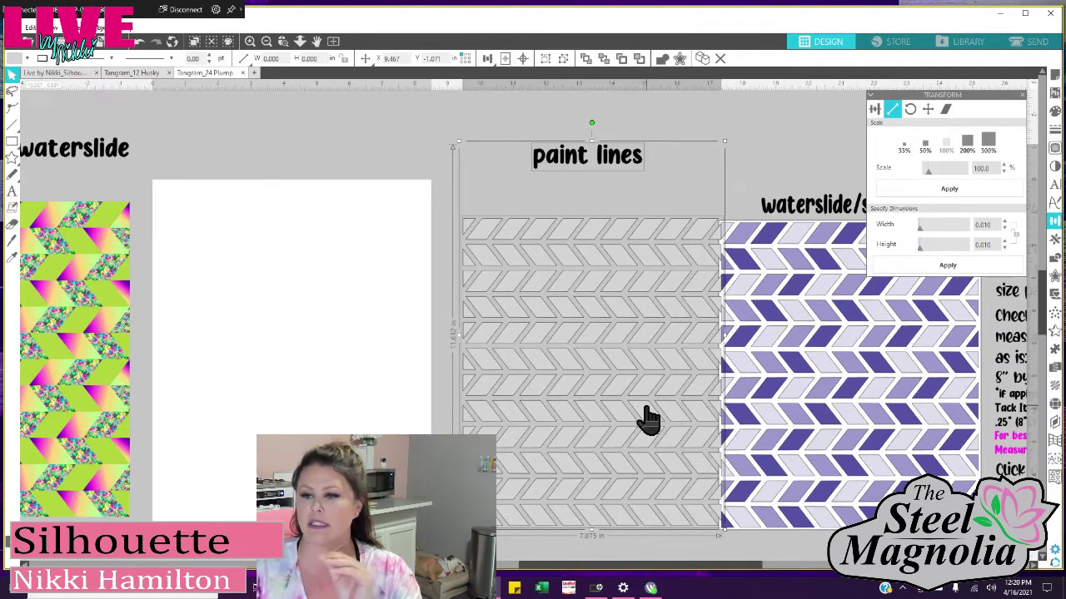
pyautogui.moveTo(585, 275); pyautogui.dragTo(575, 275)
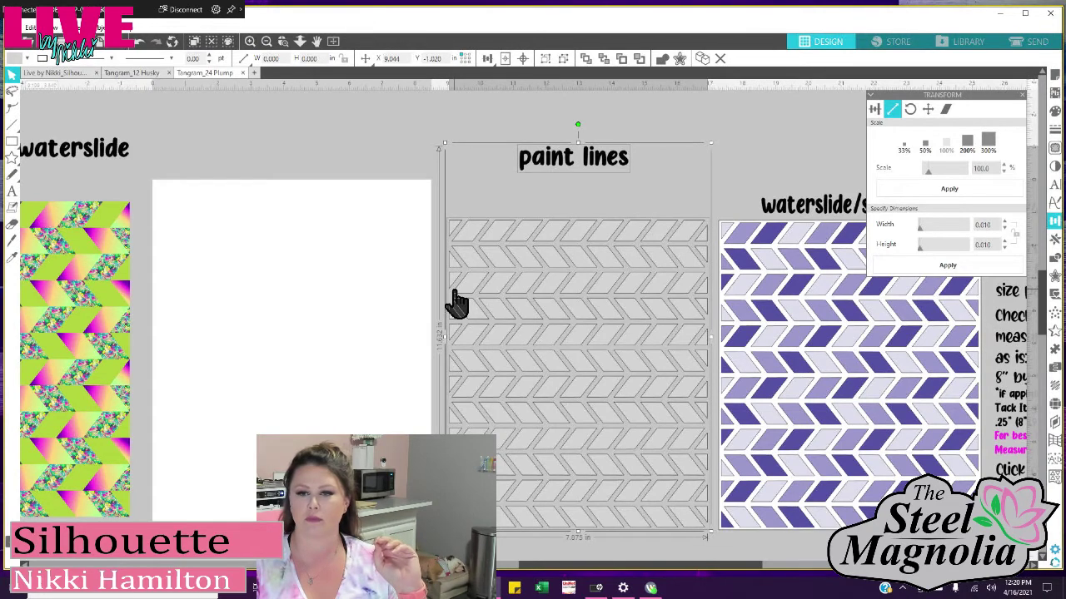
pyautogui.click(700, 175)
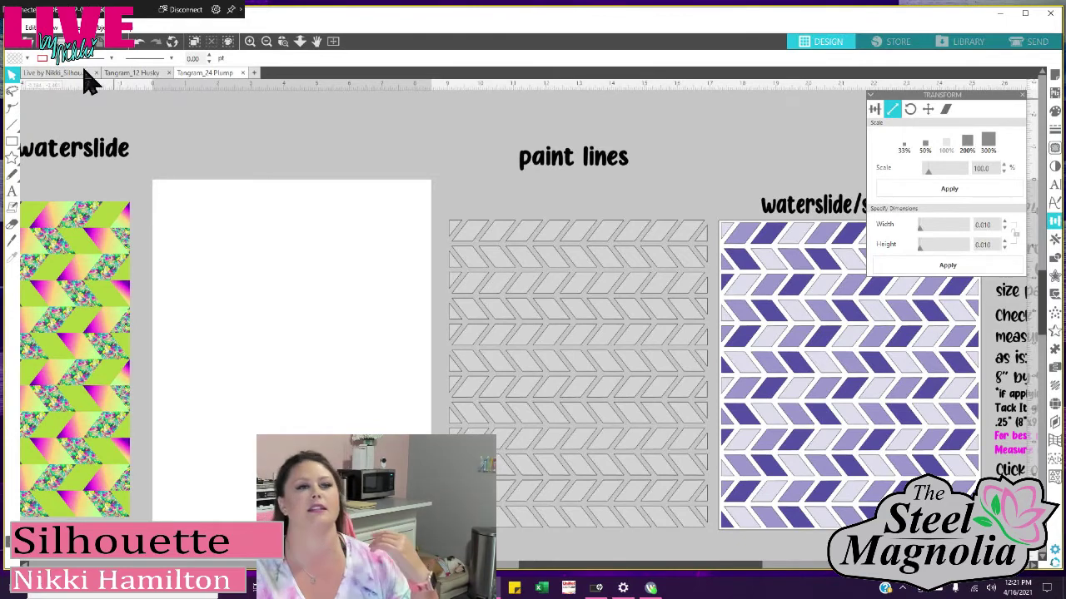
# - Open the Waterslide Tangram_16 Plump file from the Tumbler Files folder
pyautogui.click(33, 46)
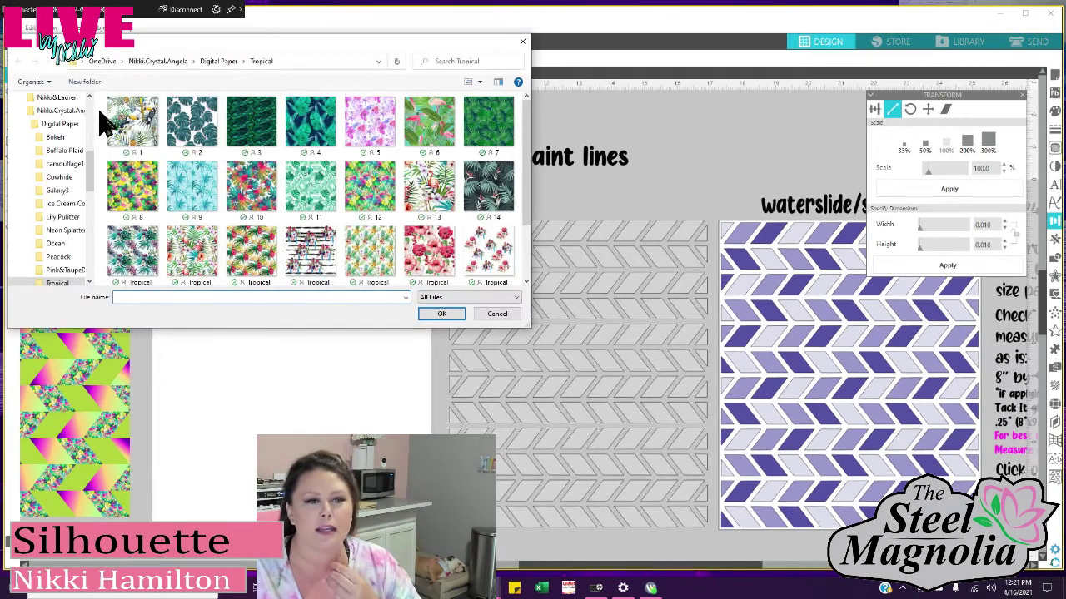
pyautogui.moveTo(92, 157); pyautogui.dragTo(91, 142)
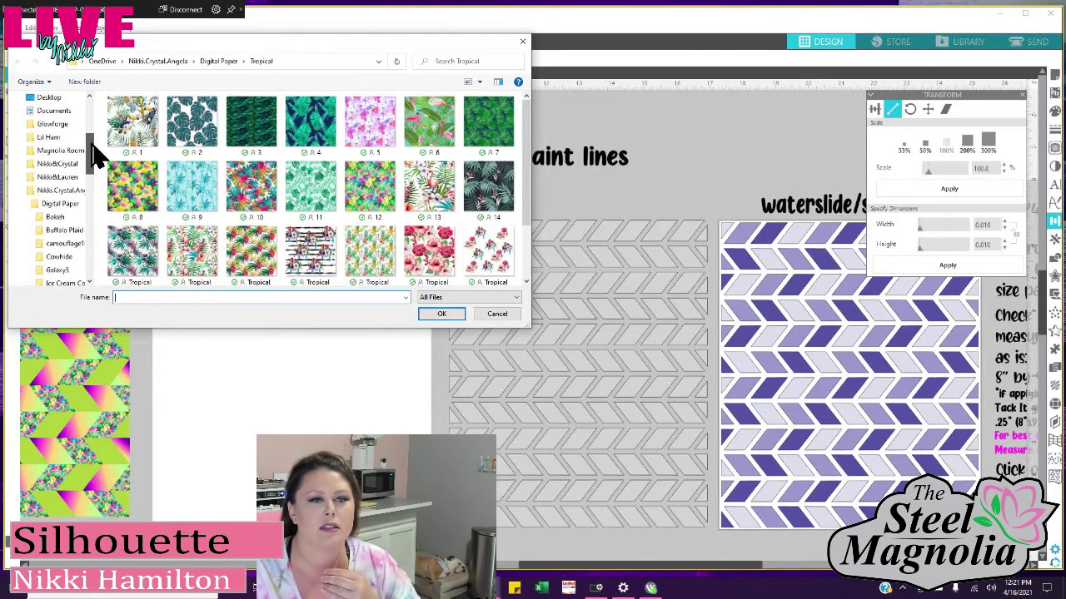
pyautogui.click(68, 191)
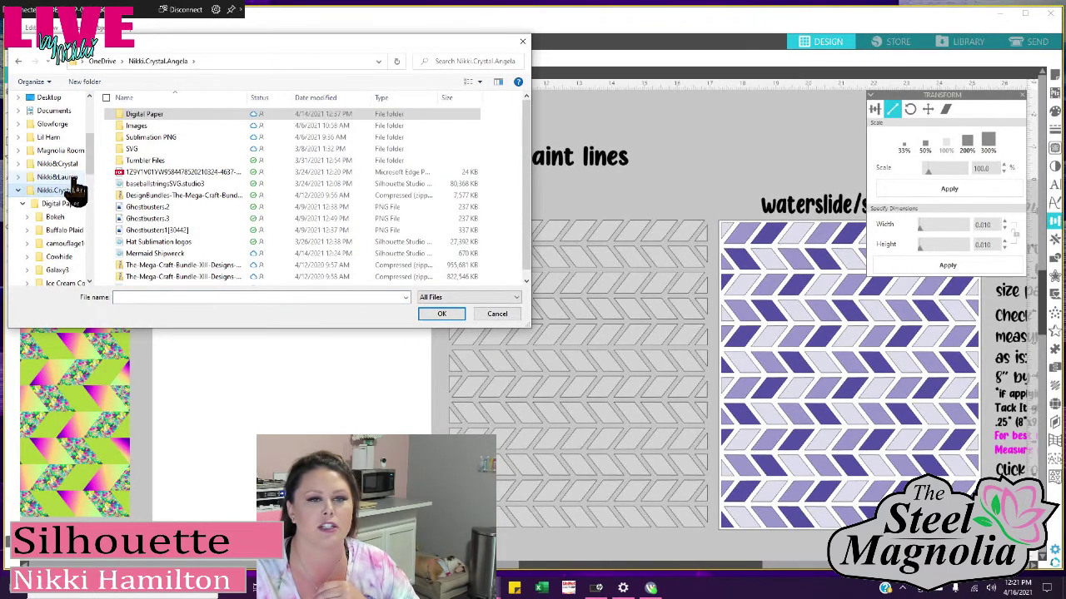
pyautogui.click(166, 160)
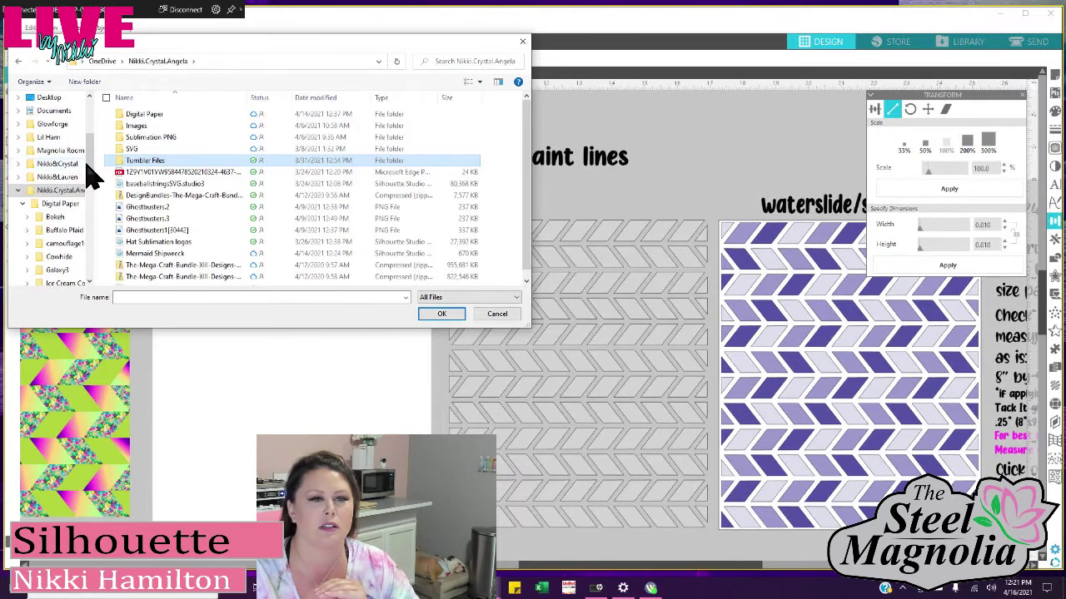
pyautogui.doubleClick(132, 163)
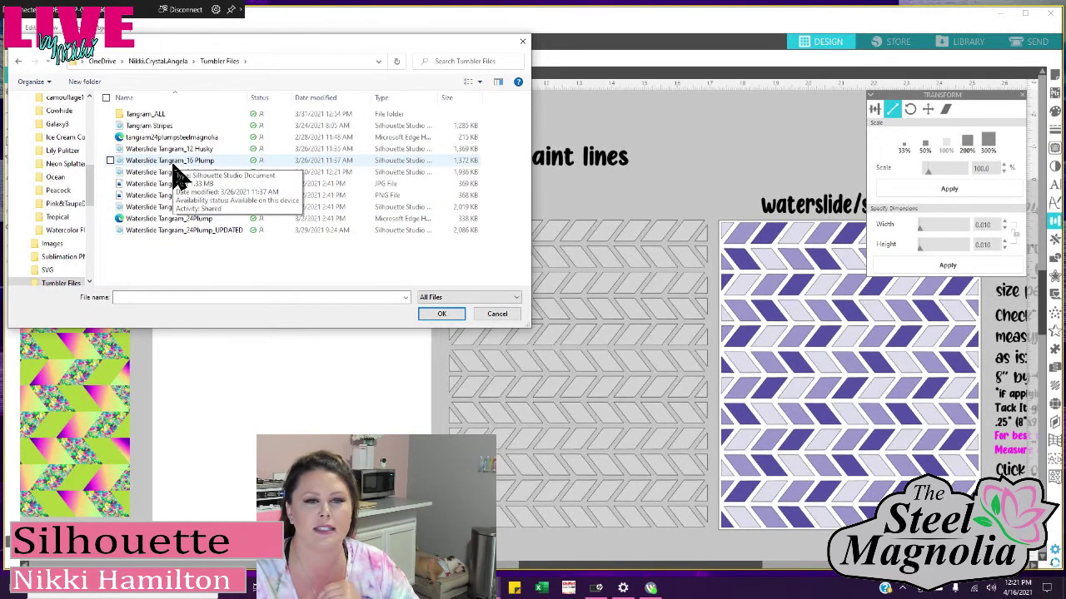
pyautogui.doubleClick(164, 162)
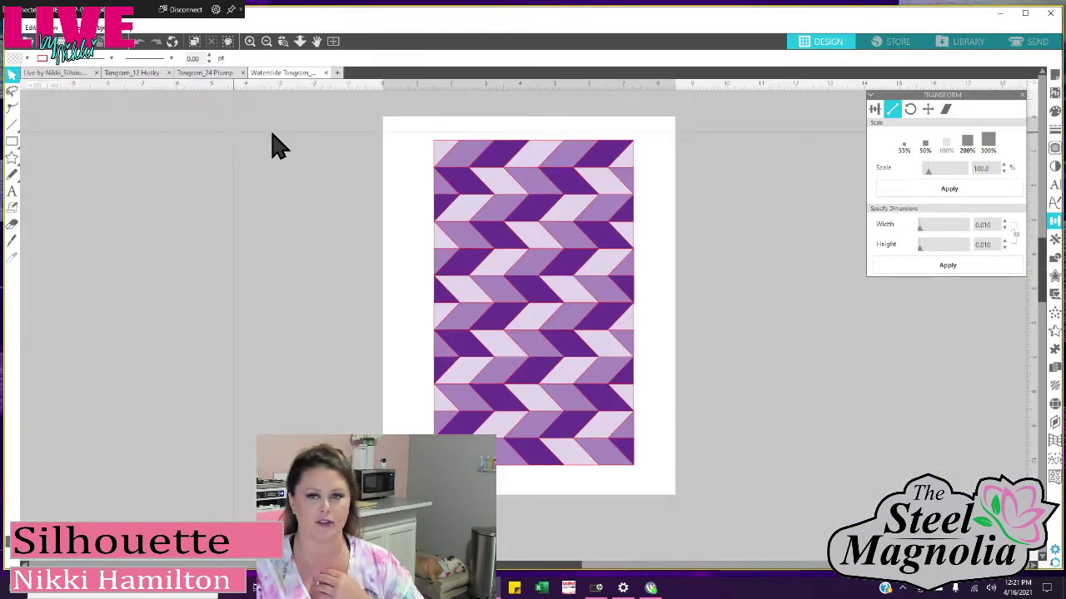
# - Select the entire purple tangram pattern and set its width to 5.125 in
pyautogui.moveTo(393, 124); pyautogui.dragTo(638, 310)
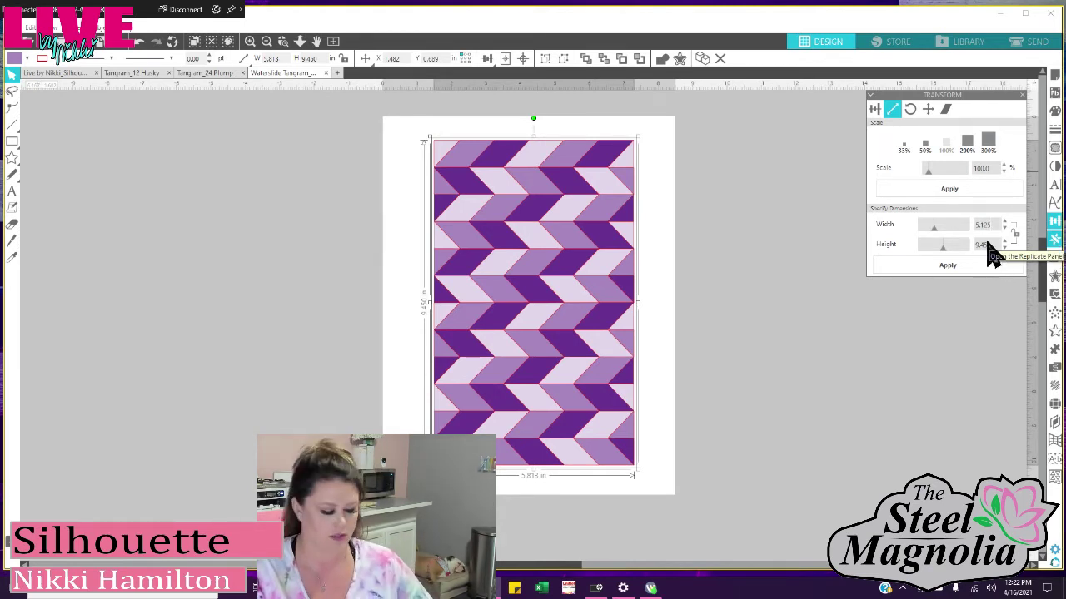
pyautogui.click(947, 265)
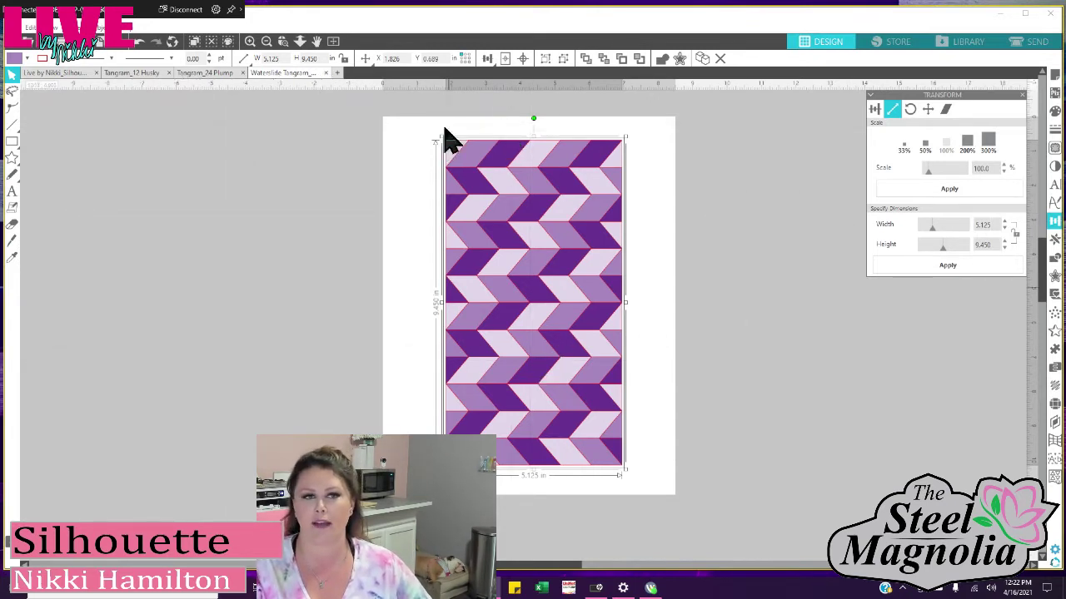
# - Return to the Tangram_24 Plump design, move the waterslide/sublimation pattern onto the Letter page, and place its title above the page
pyautogui.click(212, 75)
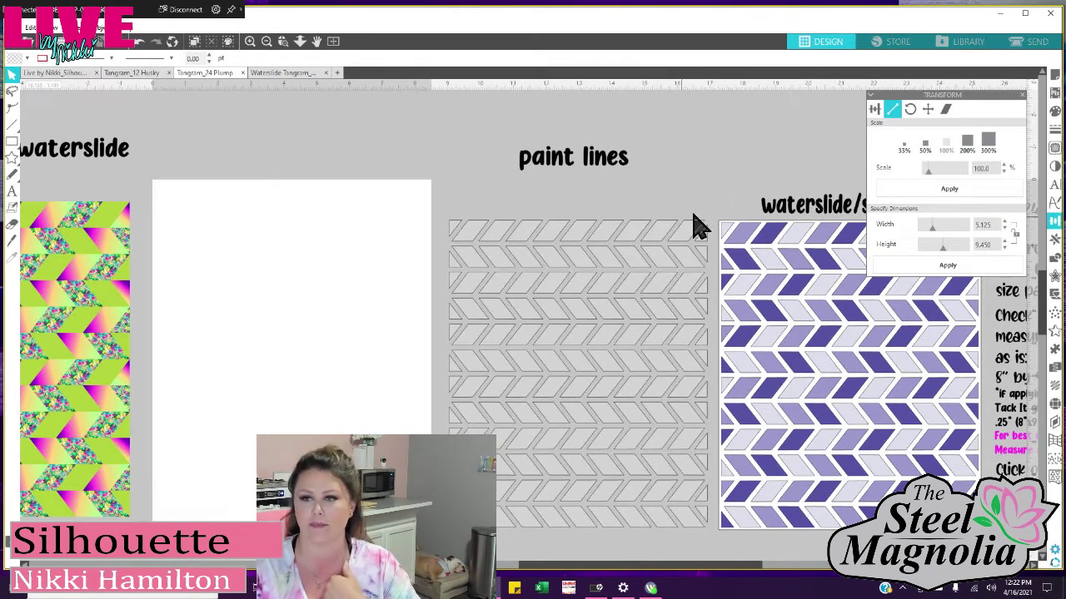
pyautogui.click(805, 250)
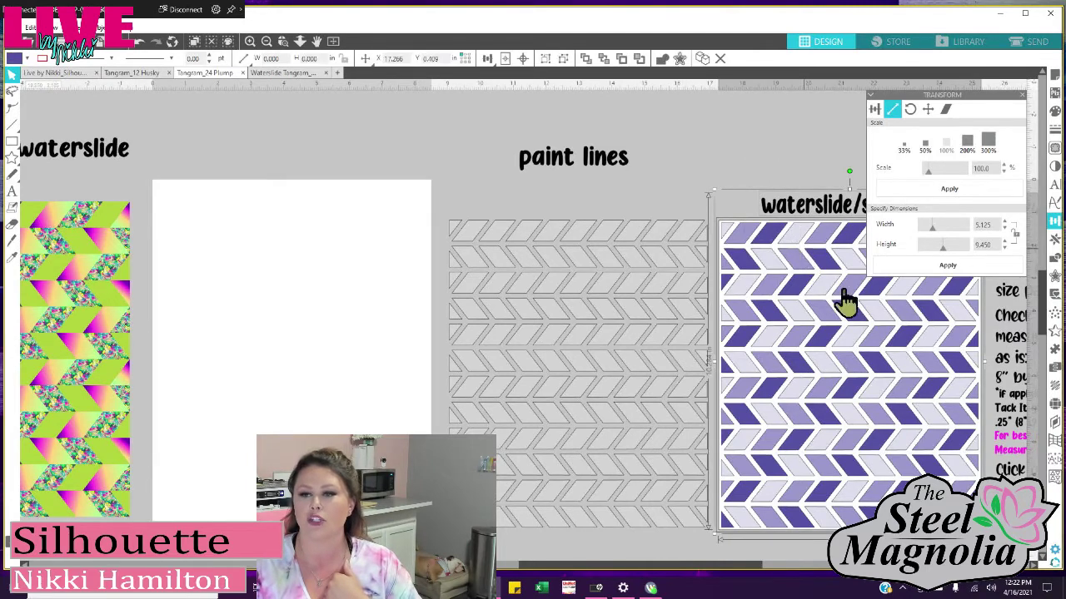
pyautogui.moveTo(414, 308); pyautogui.dragTo(289, 295)
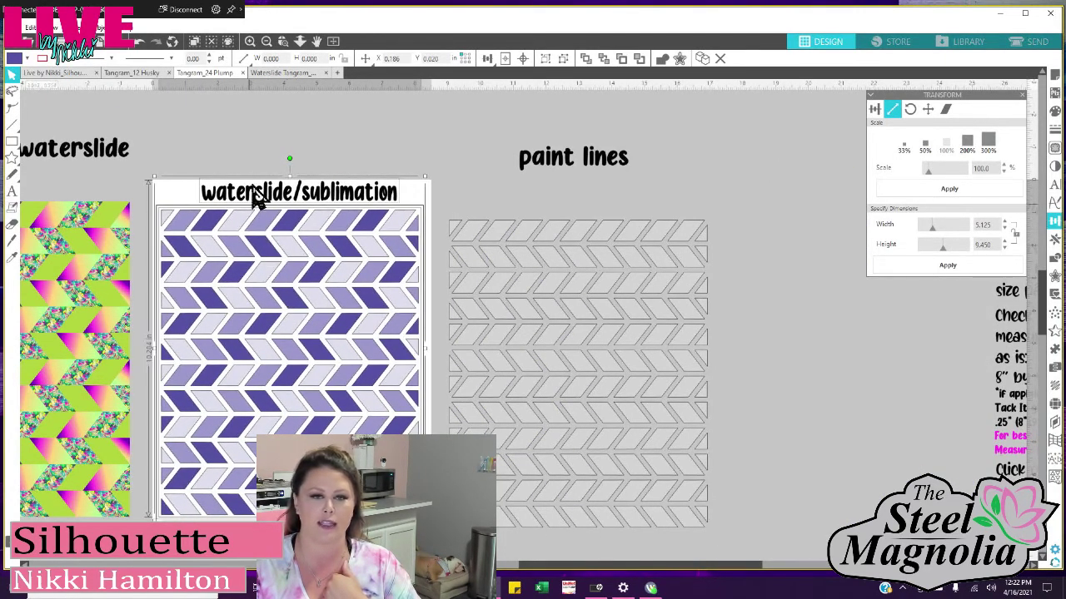
pyautogui.click(291, 135)
pyautogui.moveTo(287, 179); pyautogui.dragTo(291, 148)
# - Recolour the waterslide/sublimation pattern with red for the palest pieces, purple for the lavender pieces and yellow for the darkest violet pieces
pyautogui.click(169, 226)
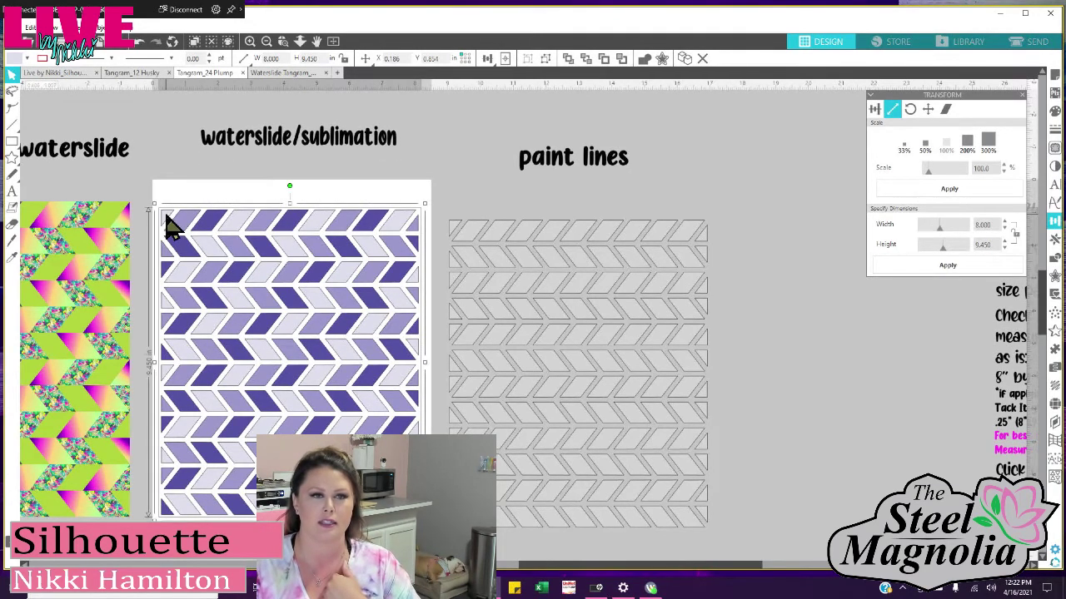
pyautogui.click(27, 59)
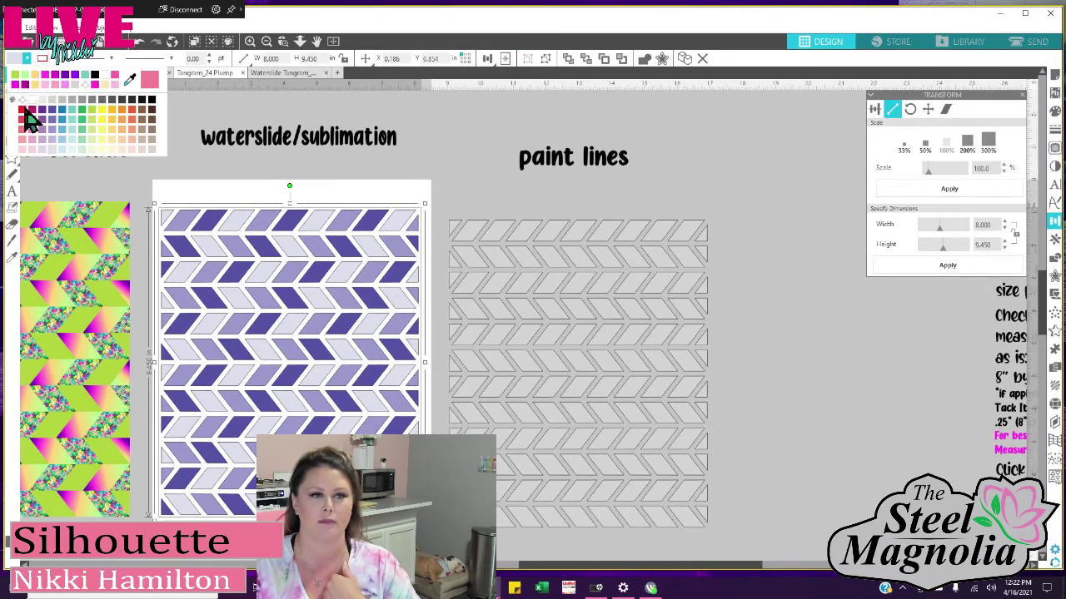
pyautogui.click(26, 111)
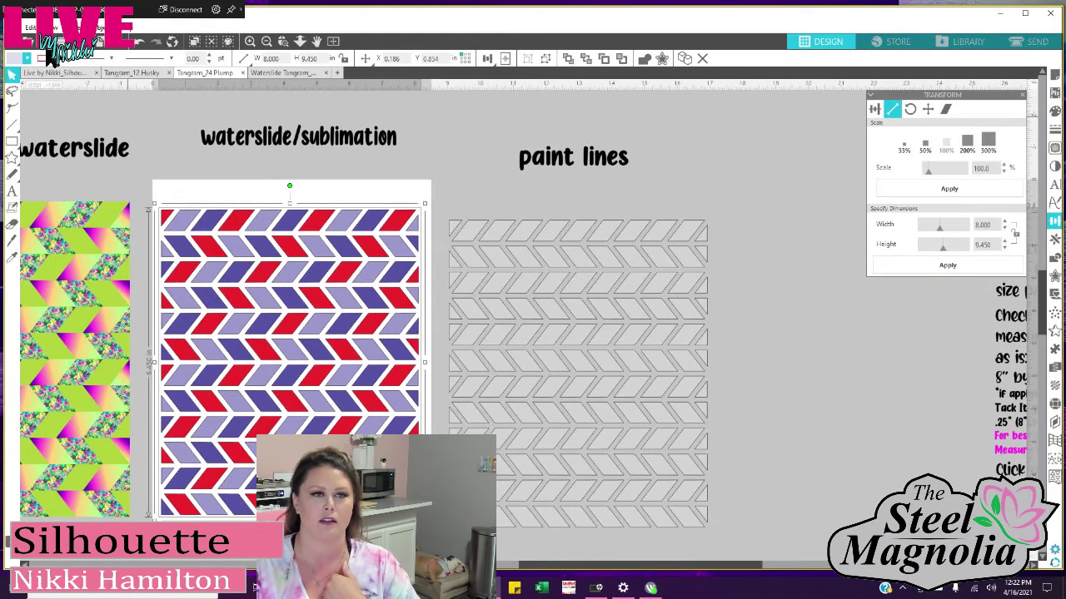
pyautogui.click(26, 58)
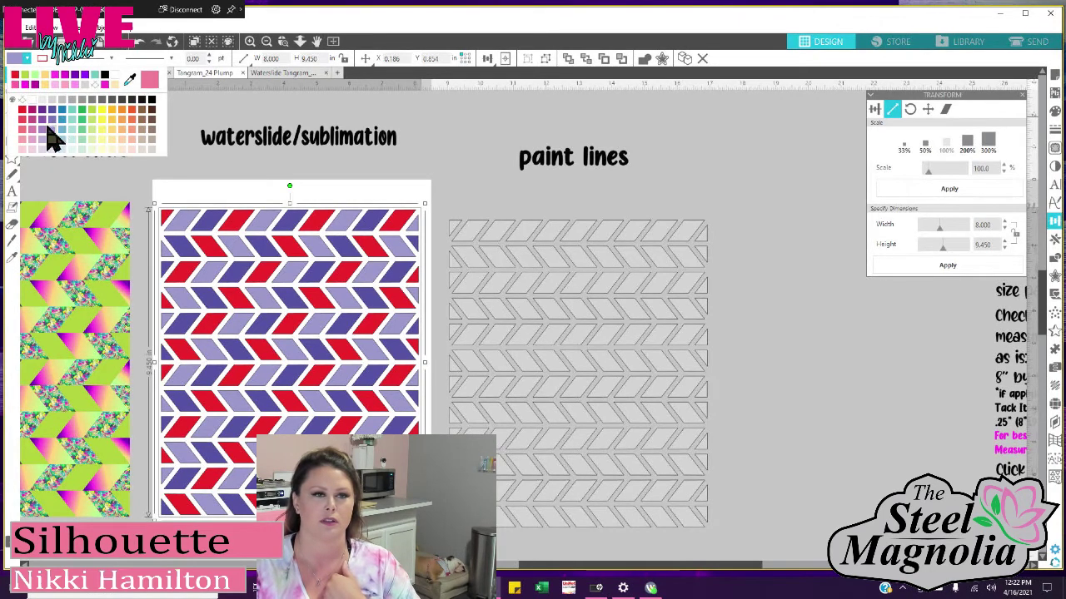
pyautogui.click(45, 119)
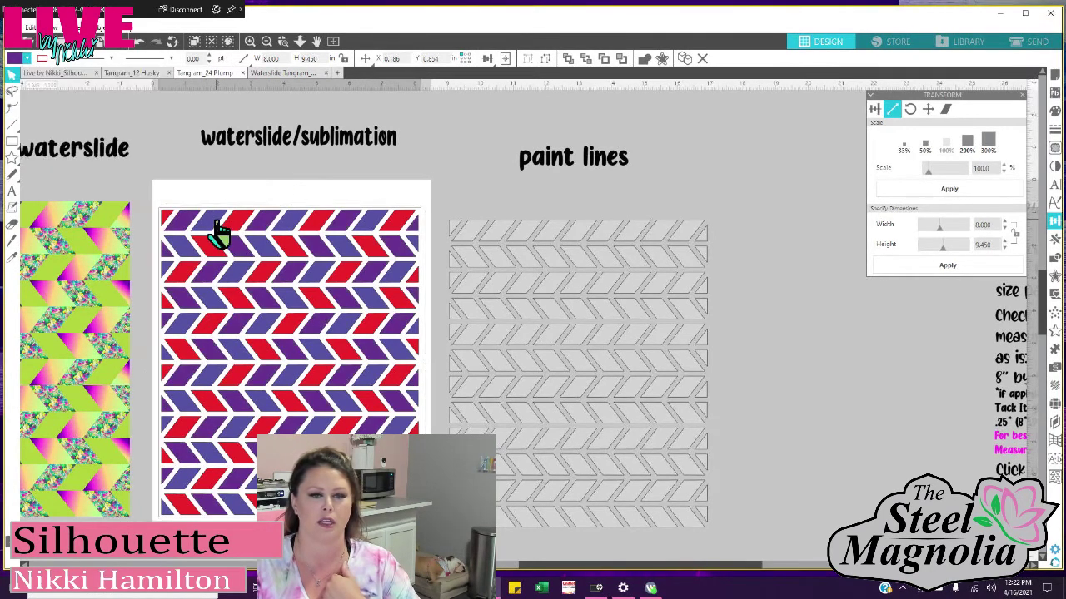
pyautogui.click(219, 236)
pyautogui.click(30, 60)
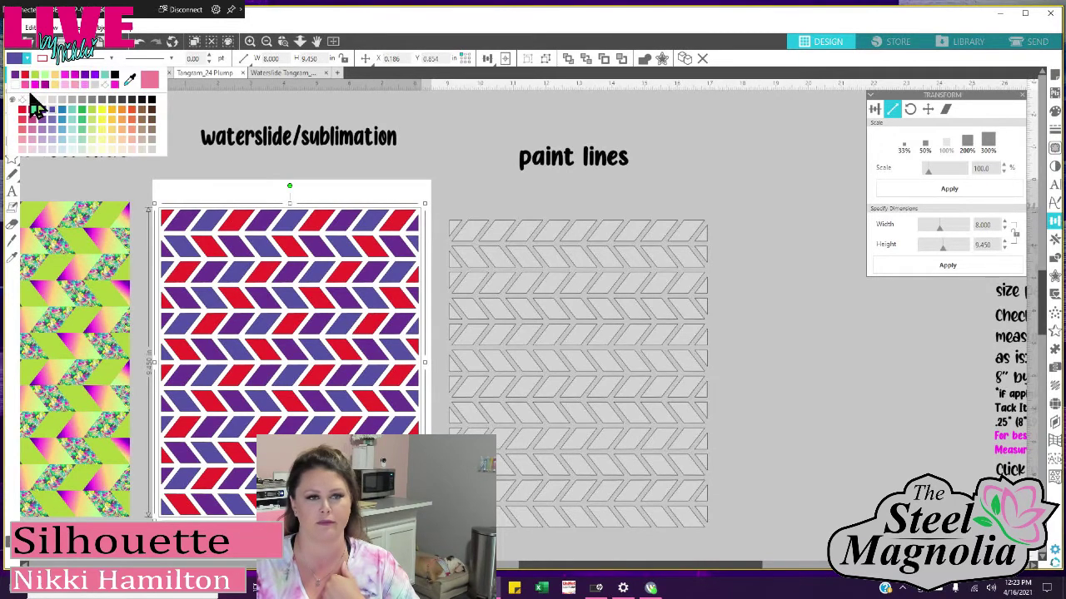
pyautogui.press('Escape')
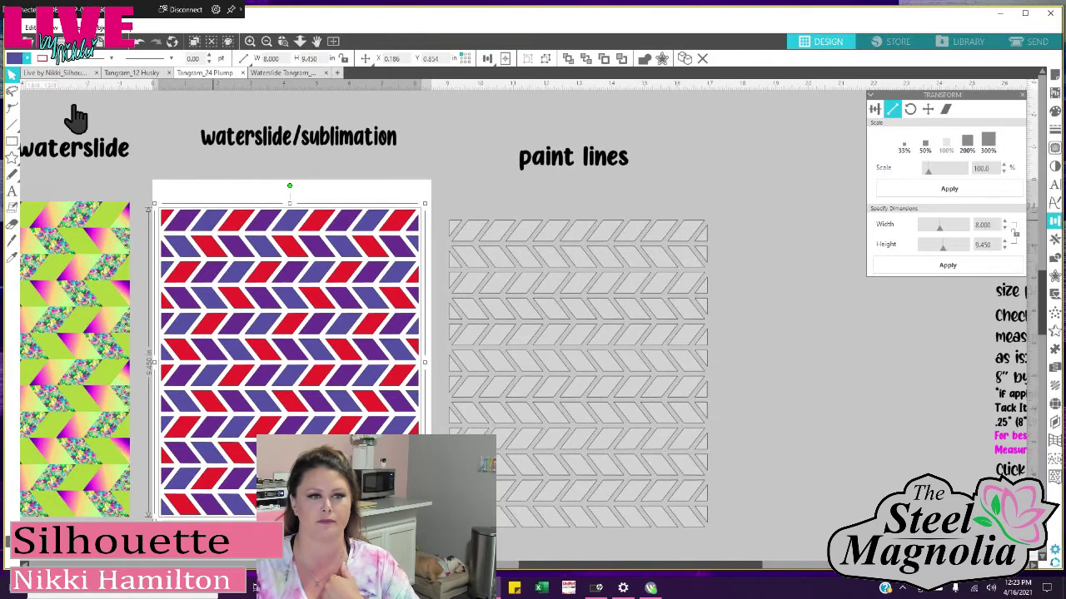
pyautogui.click(26, 60)
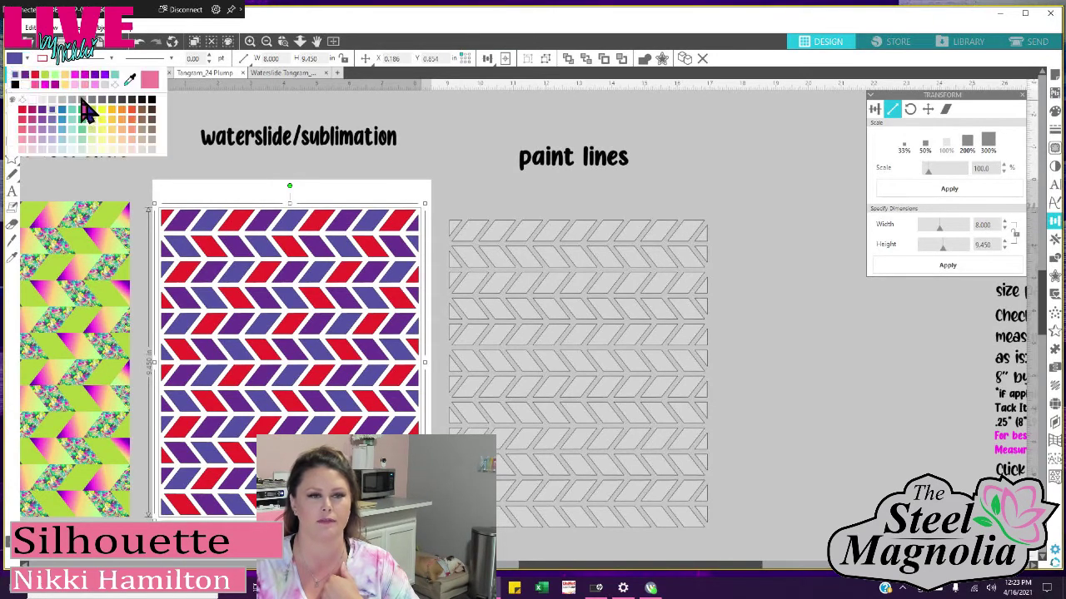
pyautogui.click(108, 118)
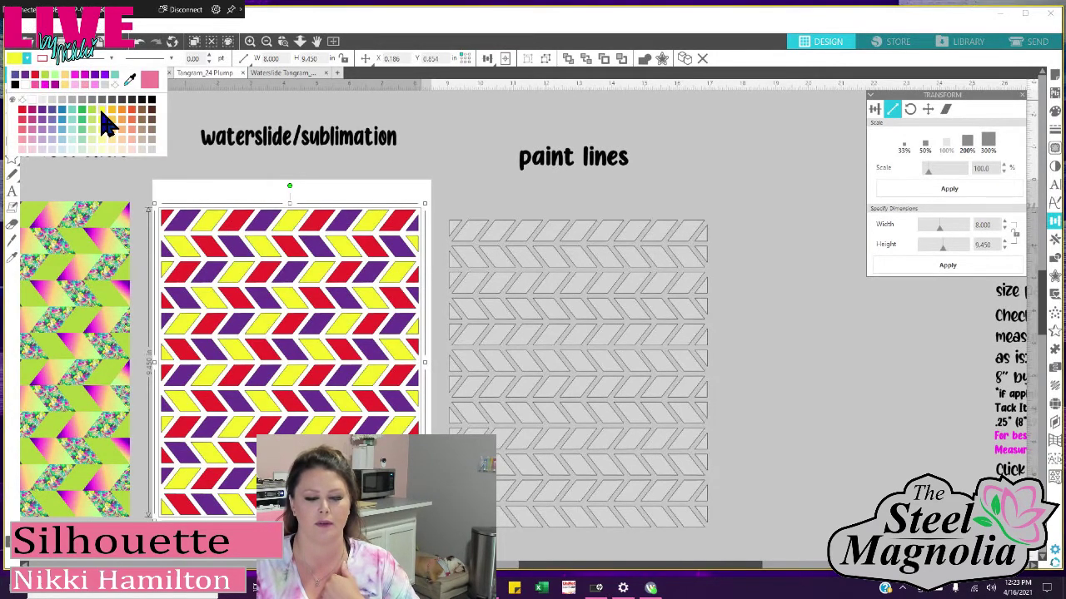
pyautogui.press('Escape')
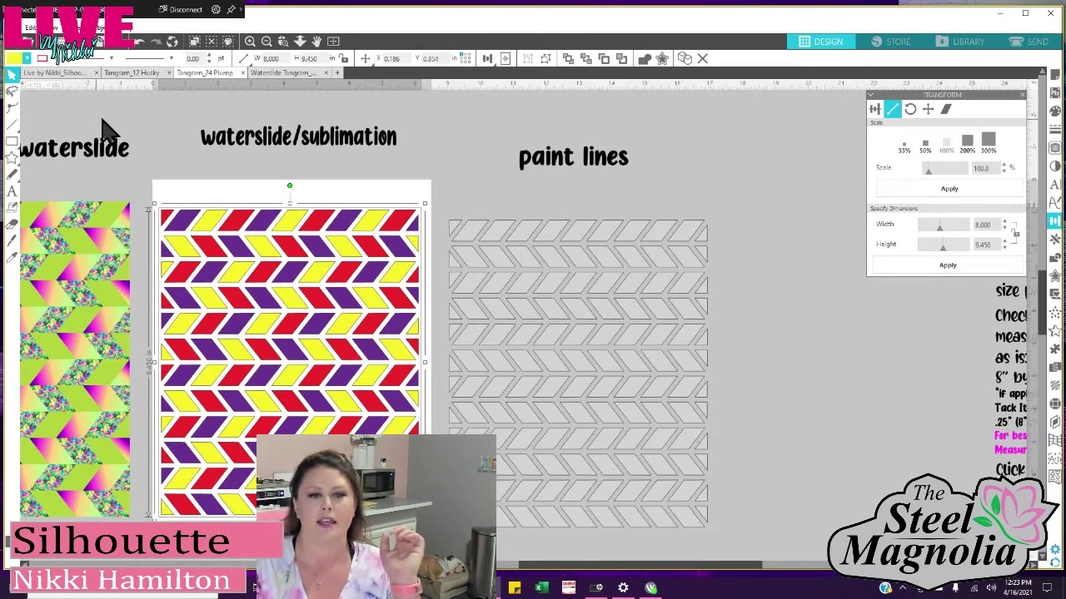
# - Fill the white background lines between the waterslide/sublimation pieces with black
pyautogui.click(234, 219)
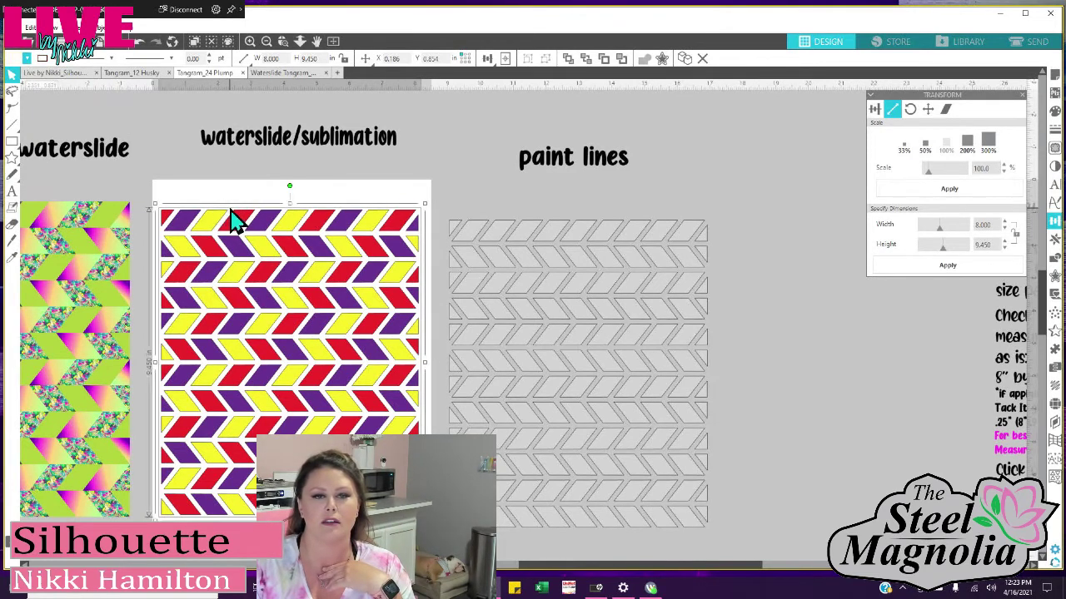
pyautogui.click(30, 60)
pyautogui.click(25, 79)
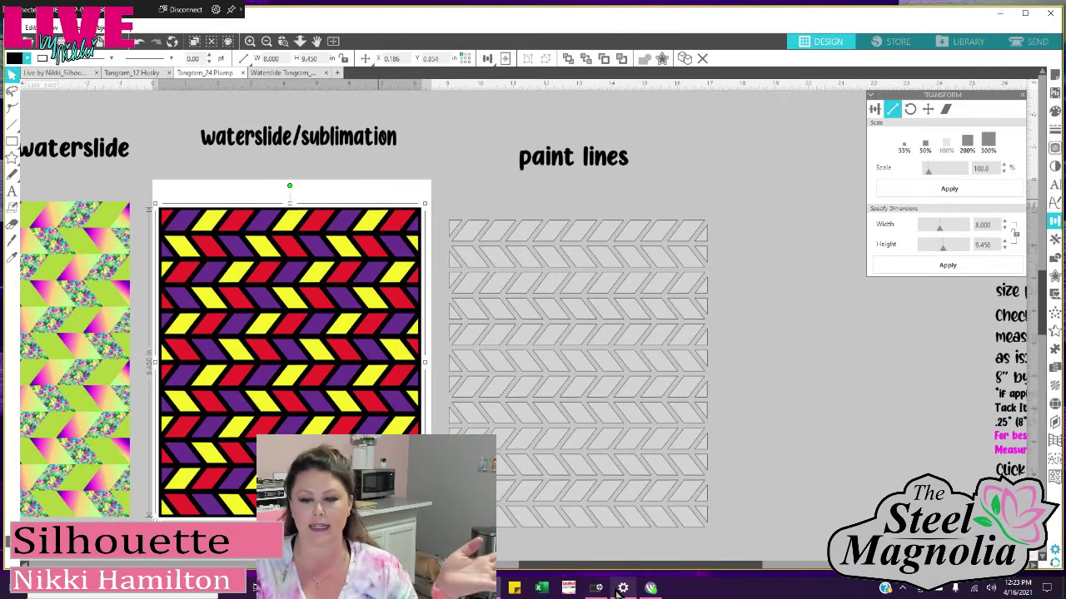
# - Fill the purple pieces with the dark brown wood pattern and the yellow pieces with the pale weathered wood pattern
pyautogui.moveTo(614, 567); pyautogui.dragTo(597, 566)
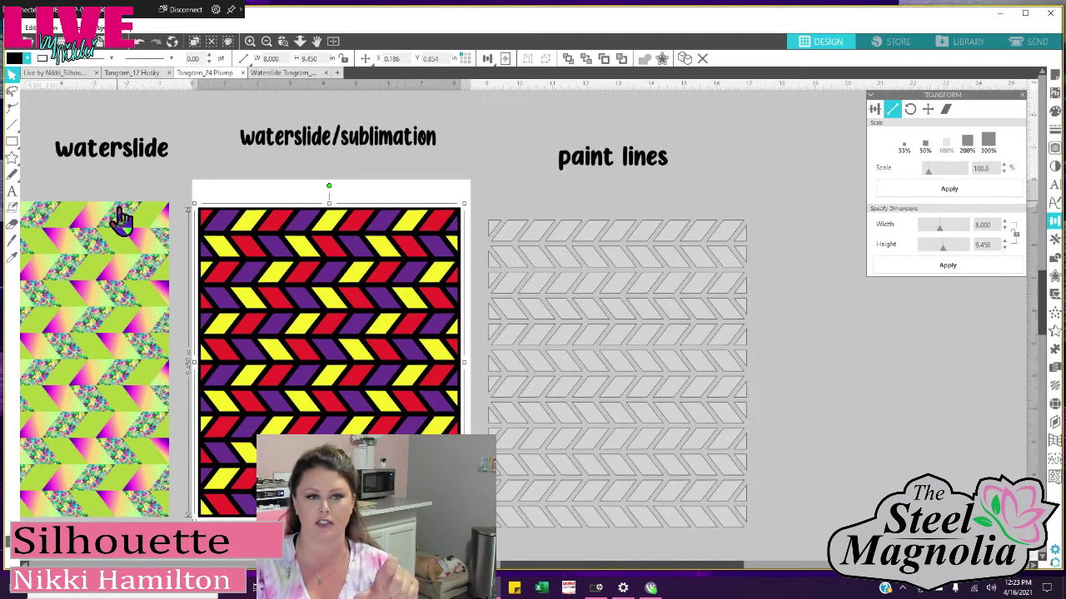
pyautogui.click(1054, 115)
pyautogui.click(911, 110)
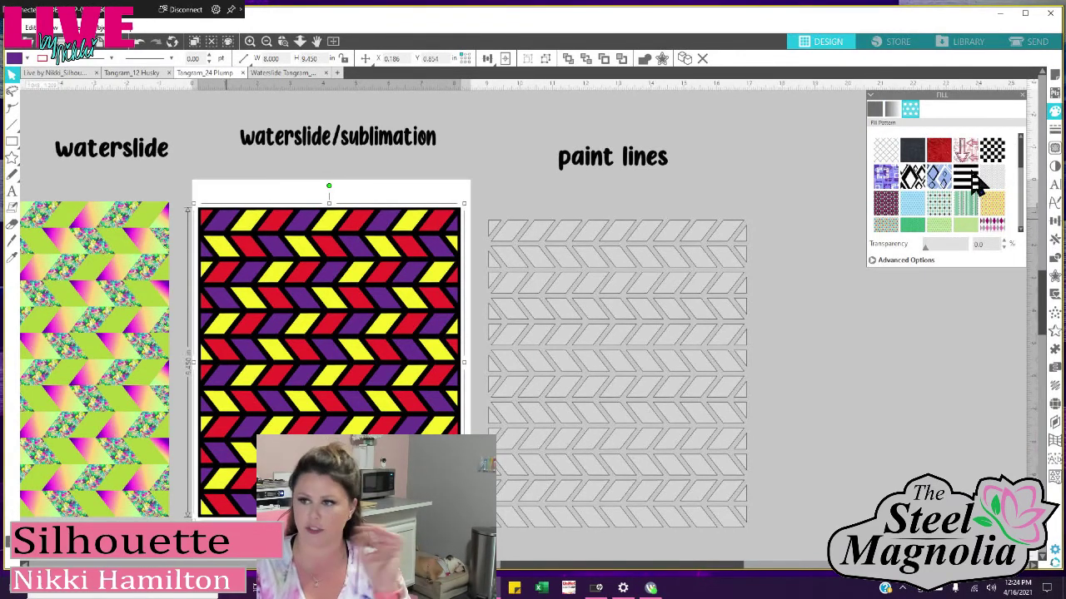
pyautogui.scroll(-3, 999, 204)
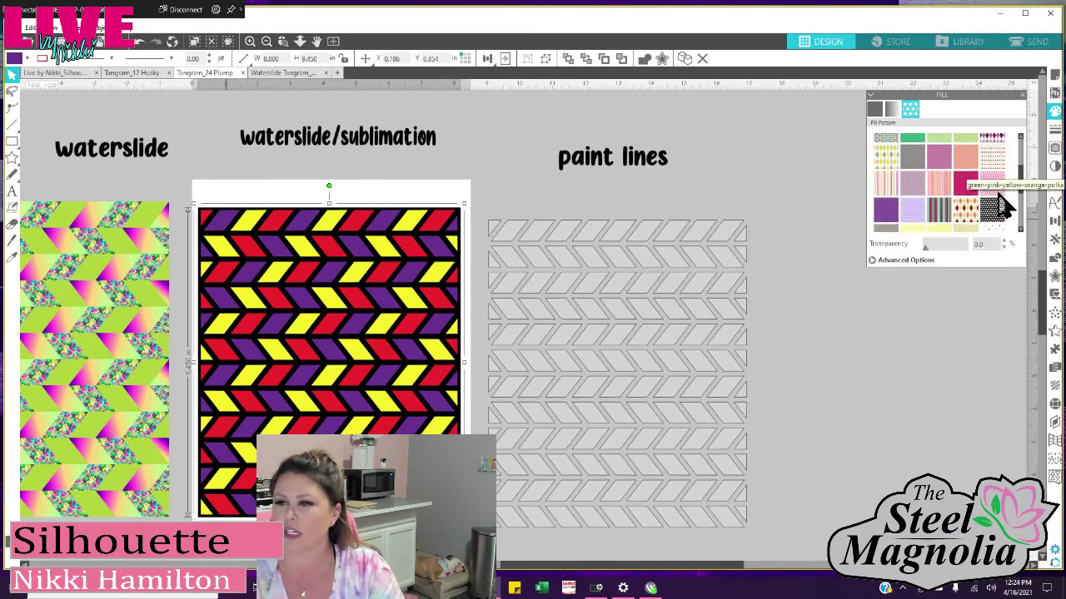
pyautogui.scroll(-6, 1002, 204)
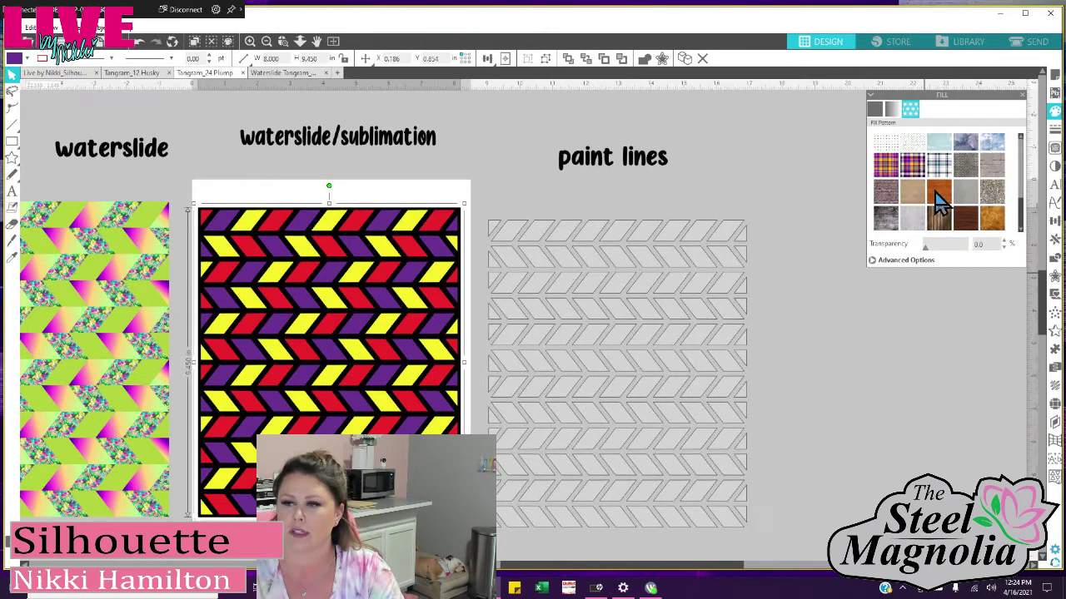
pyautogui.click(964, 221)
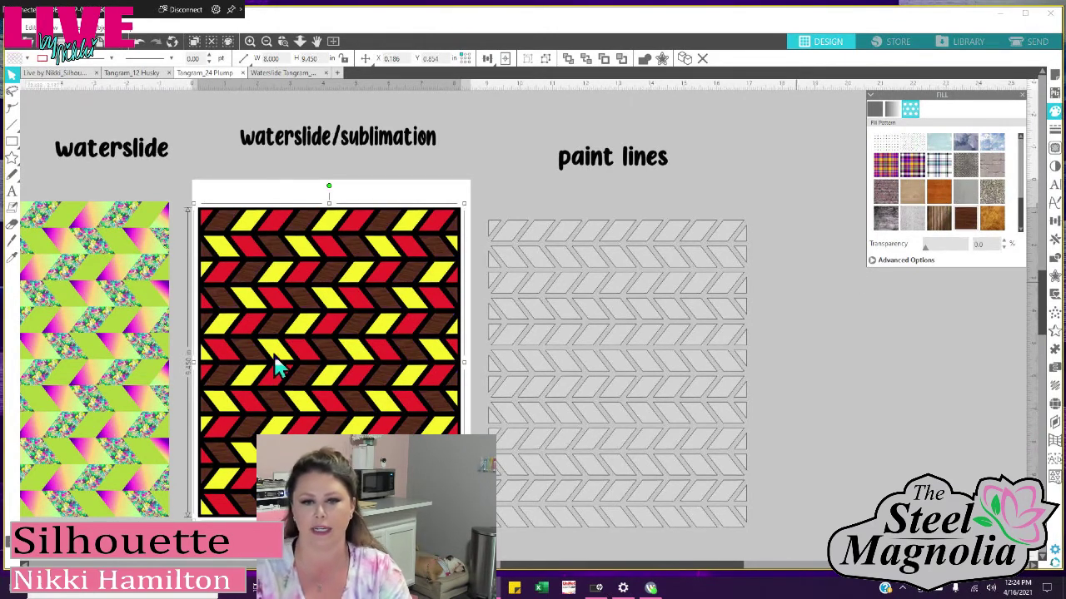
pyautogui.click(998, 167)
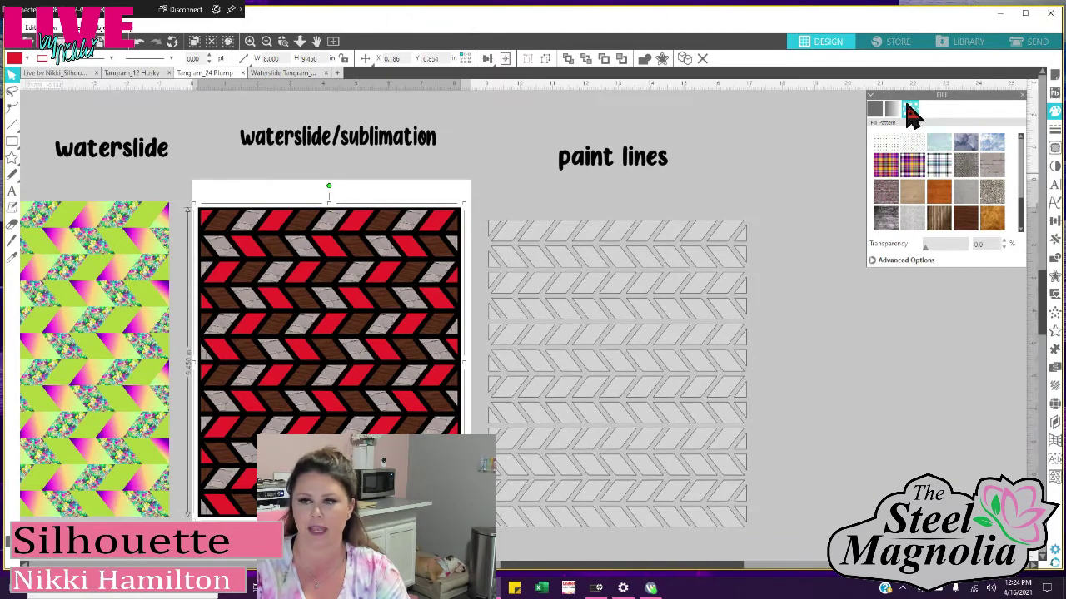
# - Fill the red pieces of the waterslide/sublimation pattern with the magenta-to-white gradient
pyautogui.scroll(5, 940, 148)
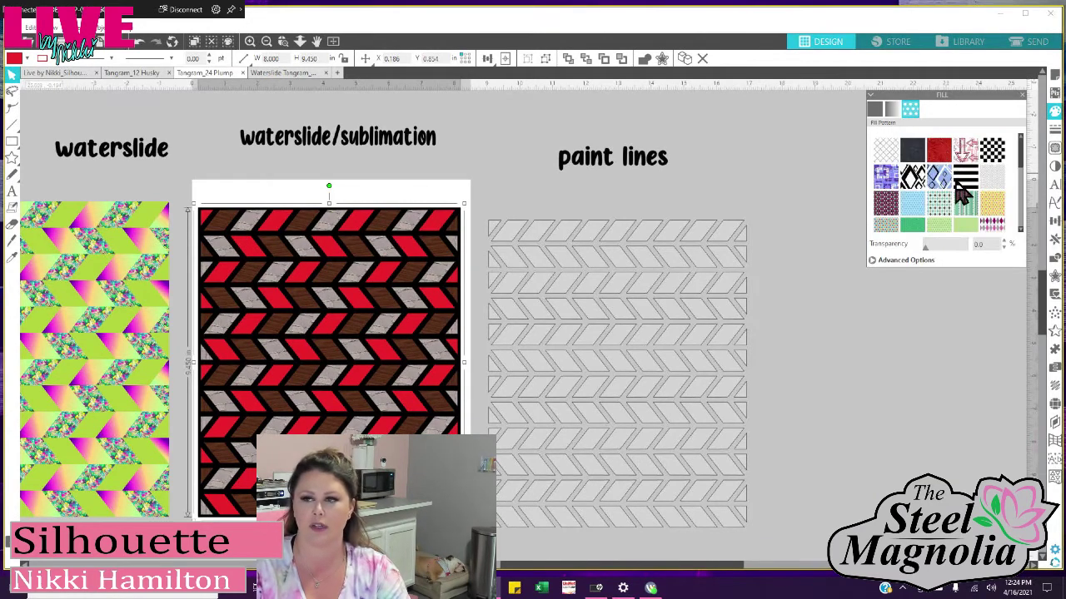
pyautogui.click(891, 114)
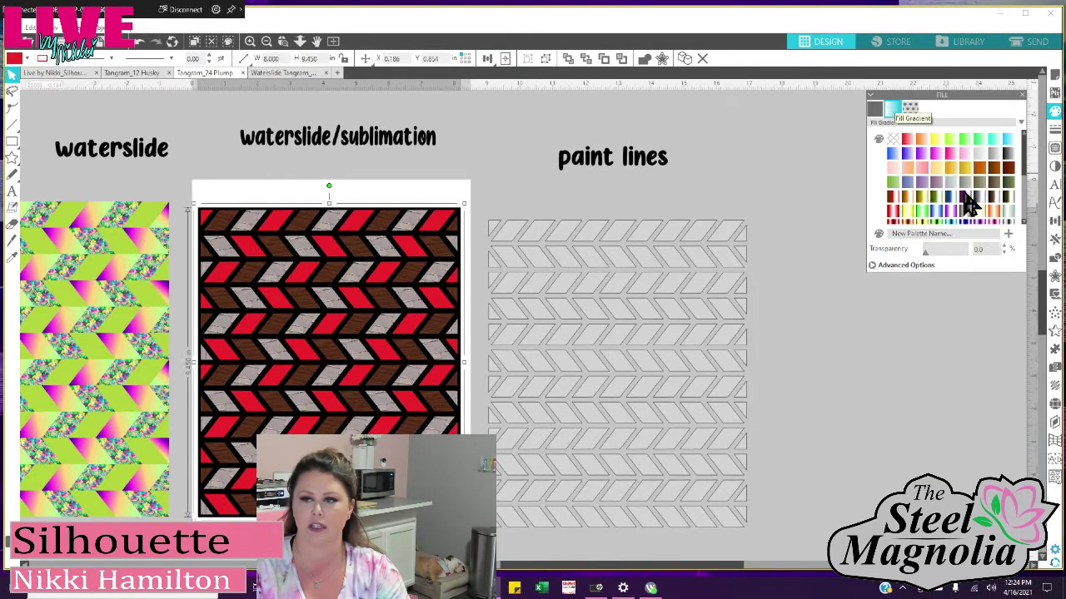
pyautogui.scroll(-5, 972, 203)
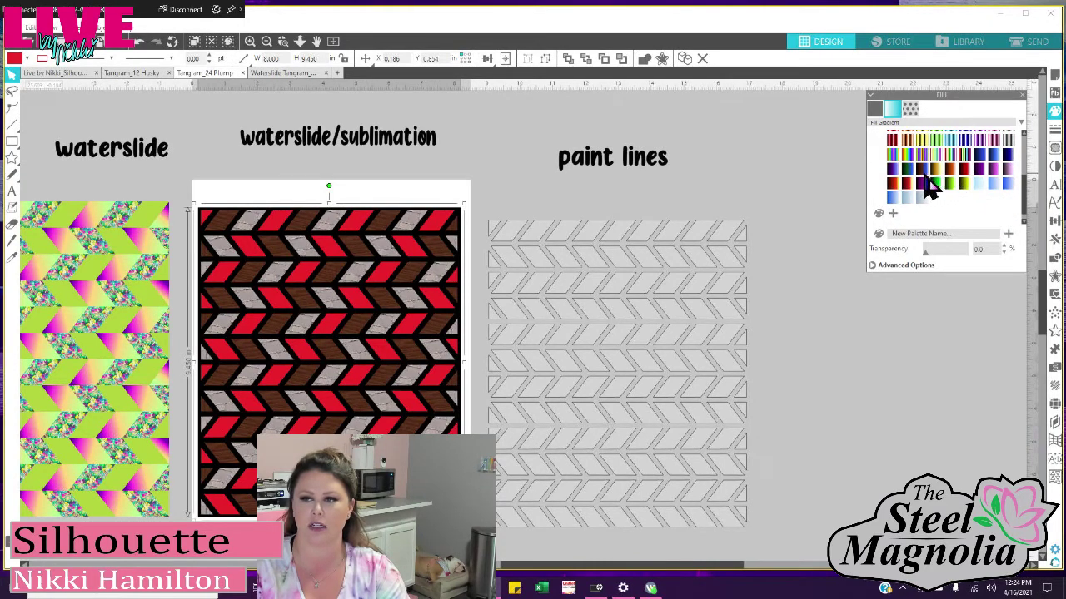
pyautogui.click(941, 157)
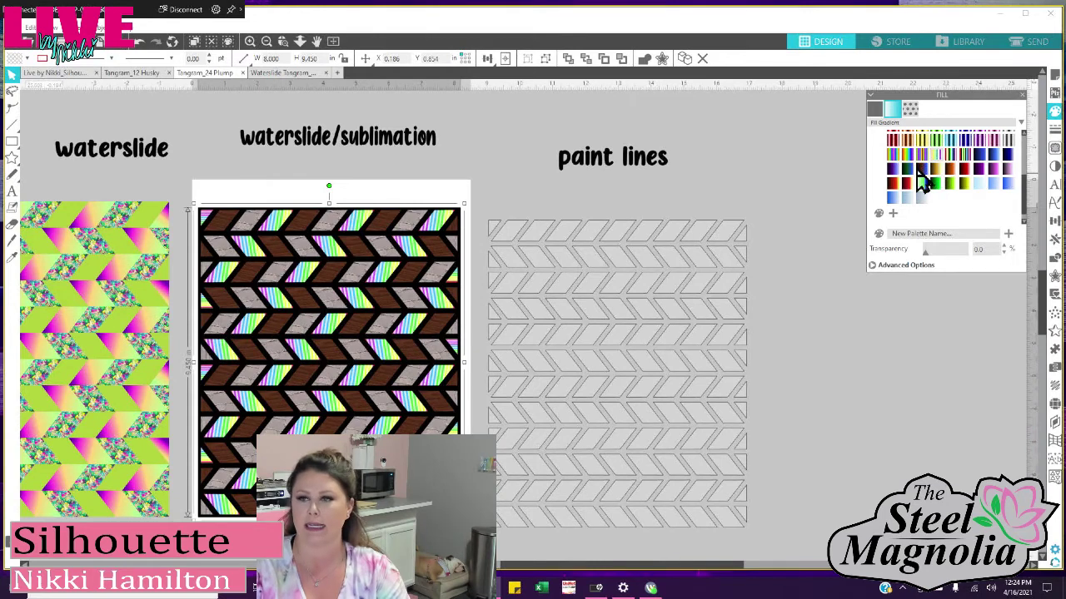
pyautogui.scroll(3, 922, 181)
pyautogui.scroll(3, 923, 181)
pyautogui.click(938, 164)
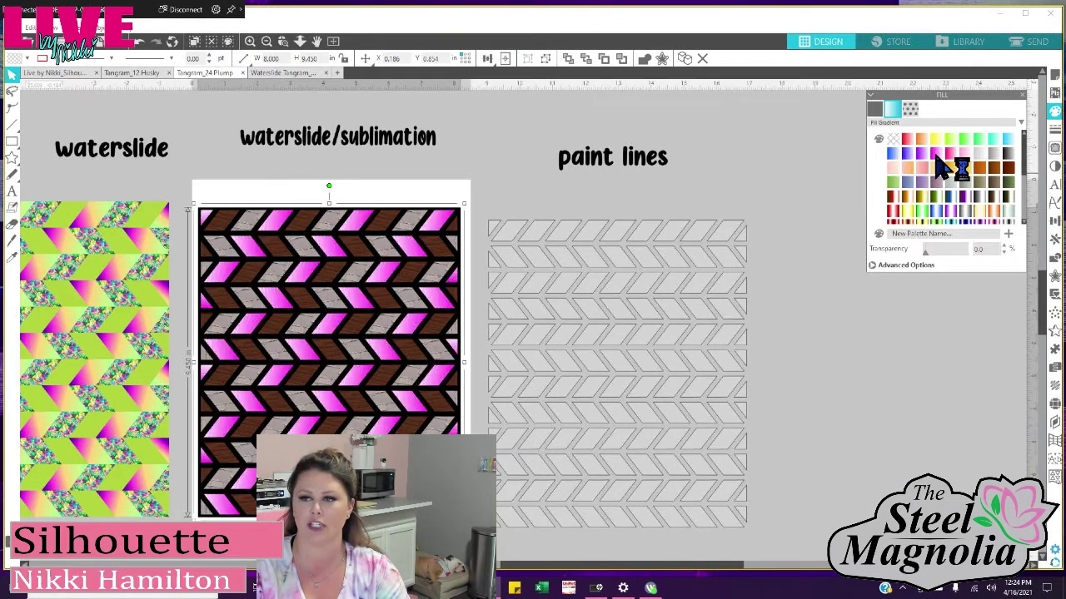
# - Darken the magenta end of the gradient using the fill's advanced options, and deselect the pattern
pyautogui.click(904, 266)
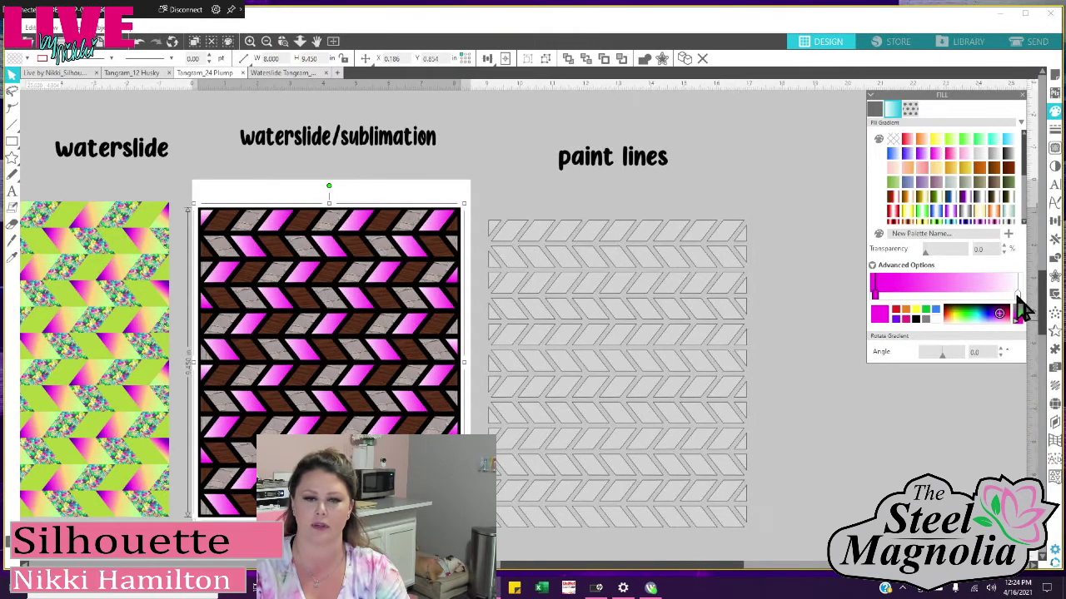
pyautogui.moveTo(1018, 309)
pyautogui.mouseDown()
pyautogui.moveTo(1024, 331)
pyautogui.moveTo(1019, 324)
pyautogui.mouseUp()
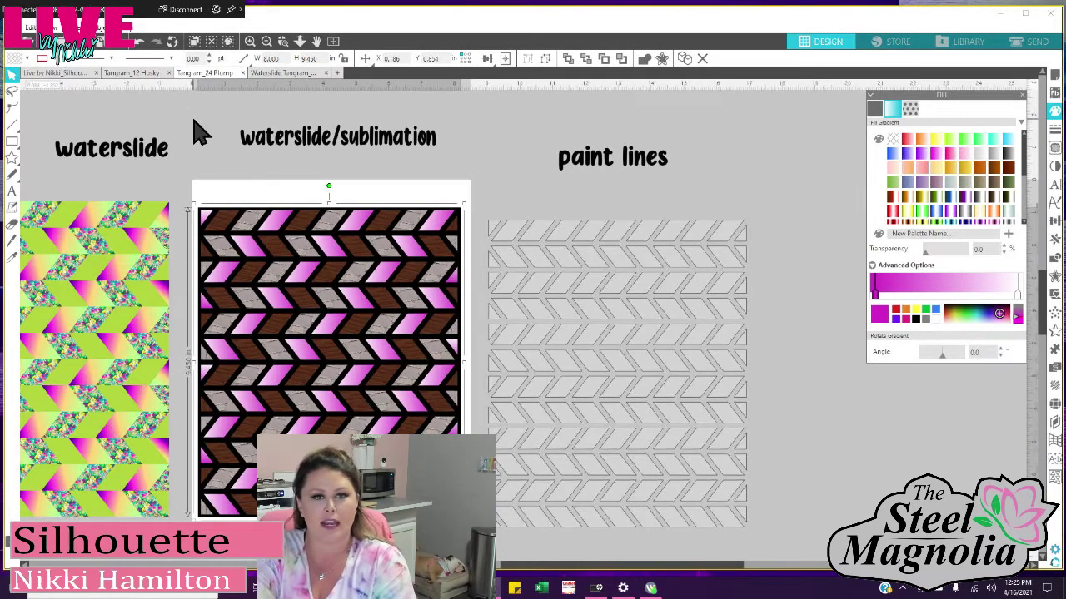
pyautogui.click(200, 128)
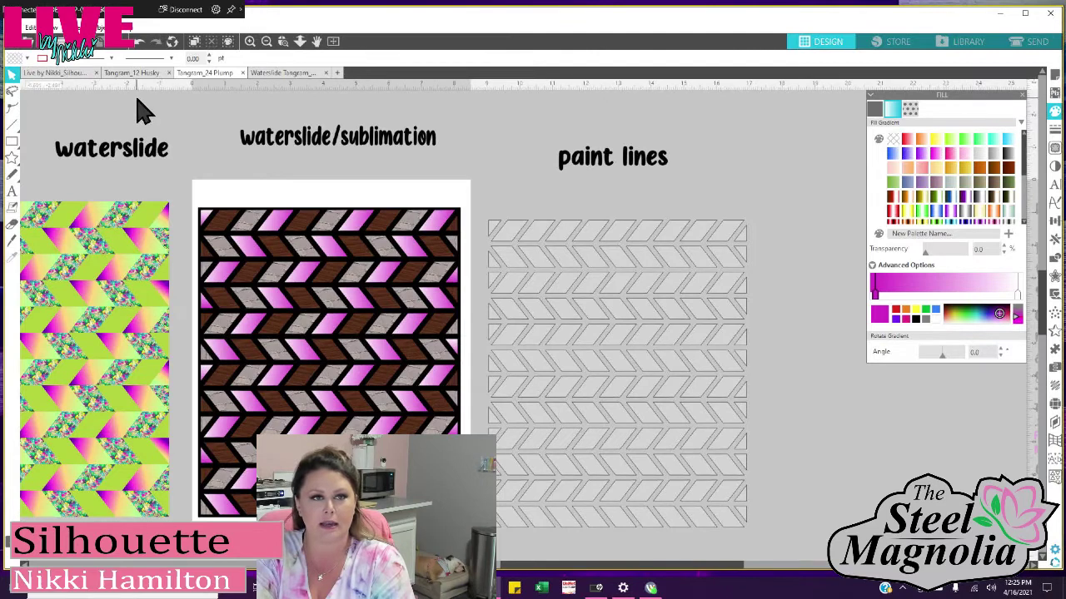
# - Create a new blank Letter-size document
pyautogui.click(33, 51)
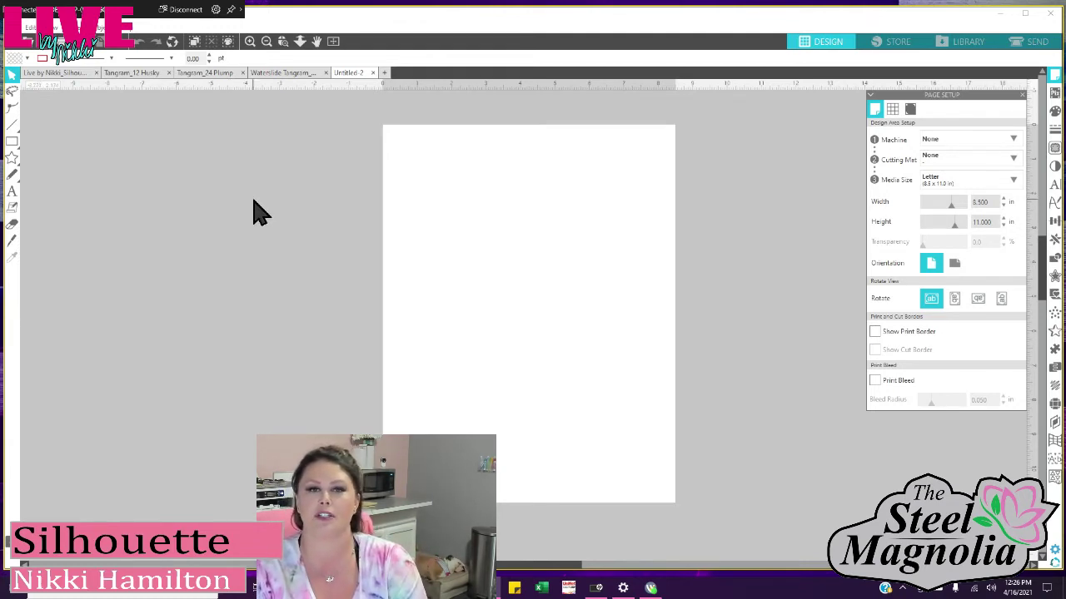
pyautogui.moveTo(292, 15); pyautogui.dragTo(295, 32)
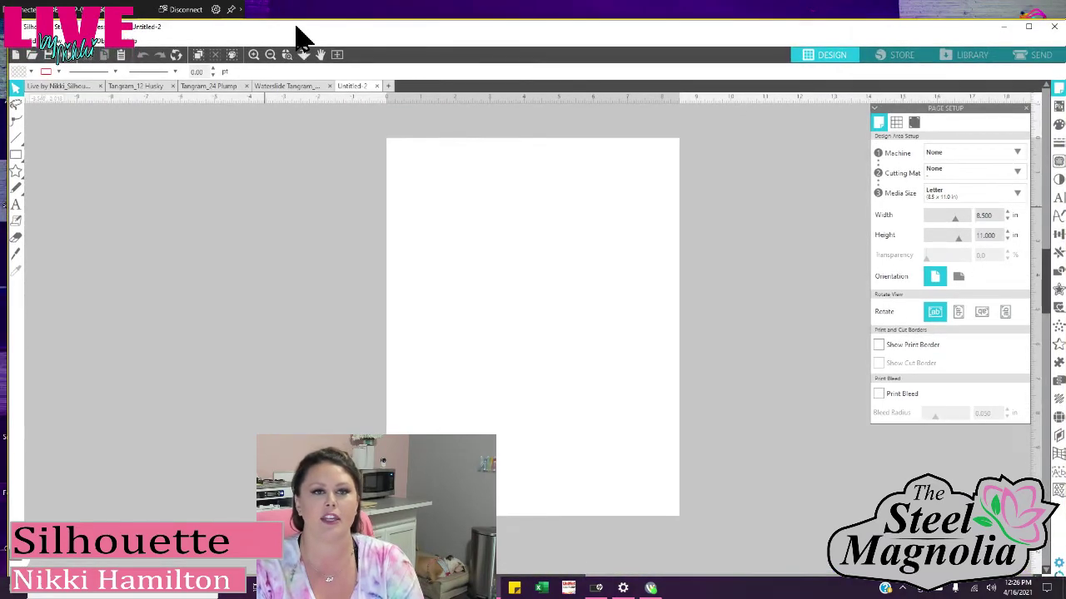
pyautogui.click(133, 41)
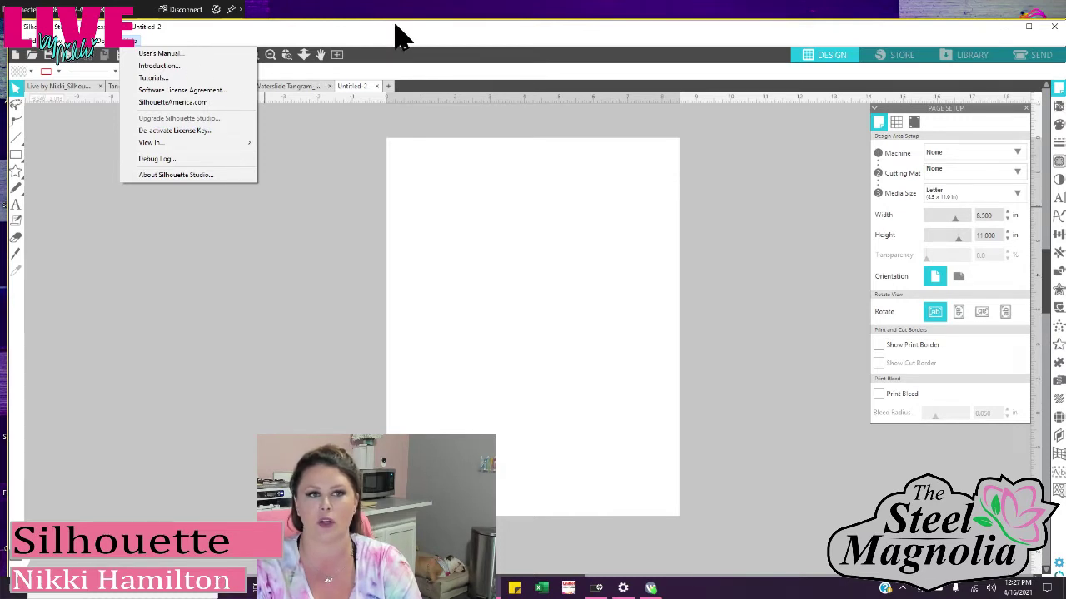
pyautogui.moveTo(396, 25); pyautogui.dragTo(391, 18)
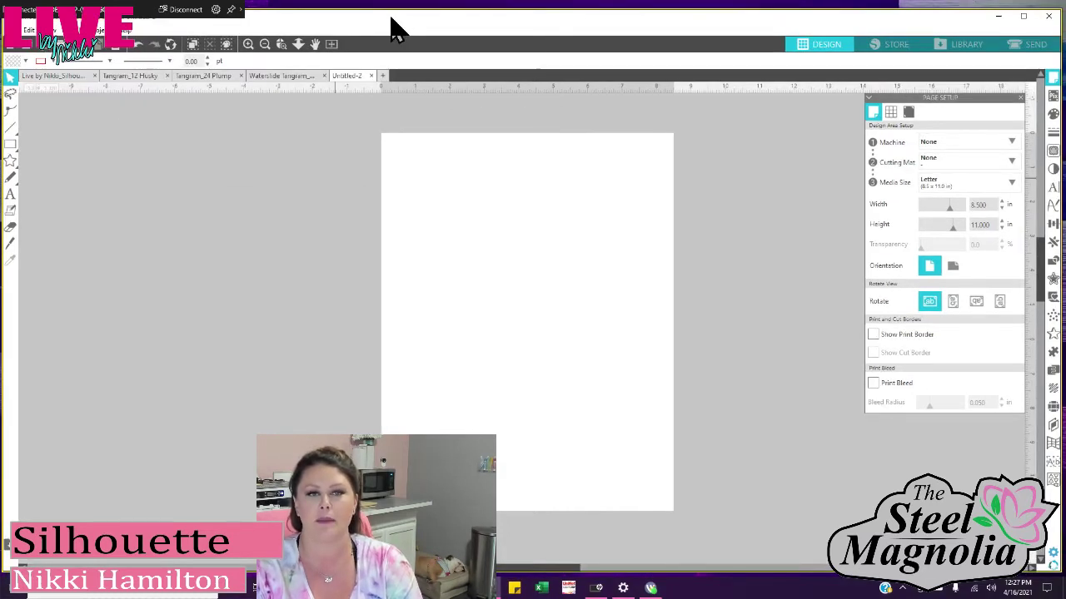
pyautogui.click(125, 30)
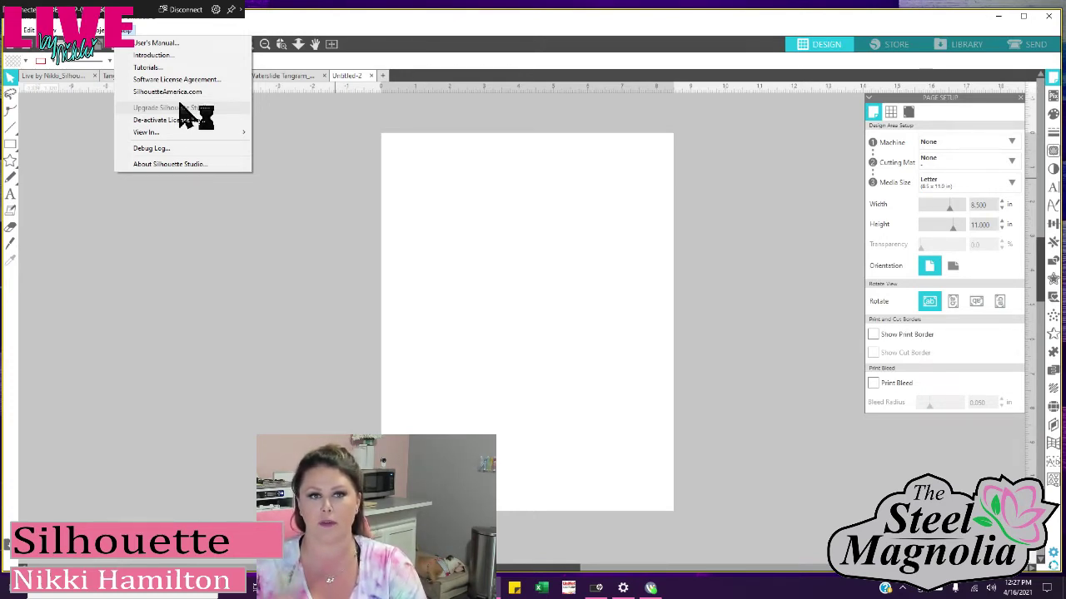
pyautogui.click(275, 250)
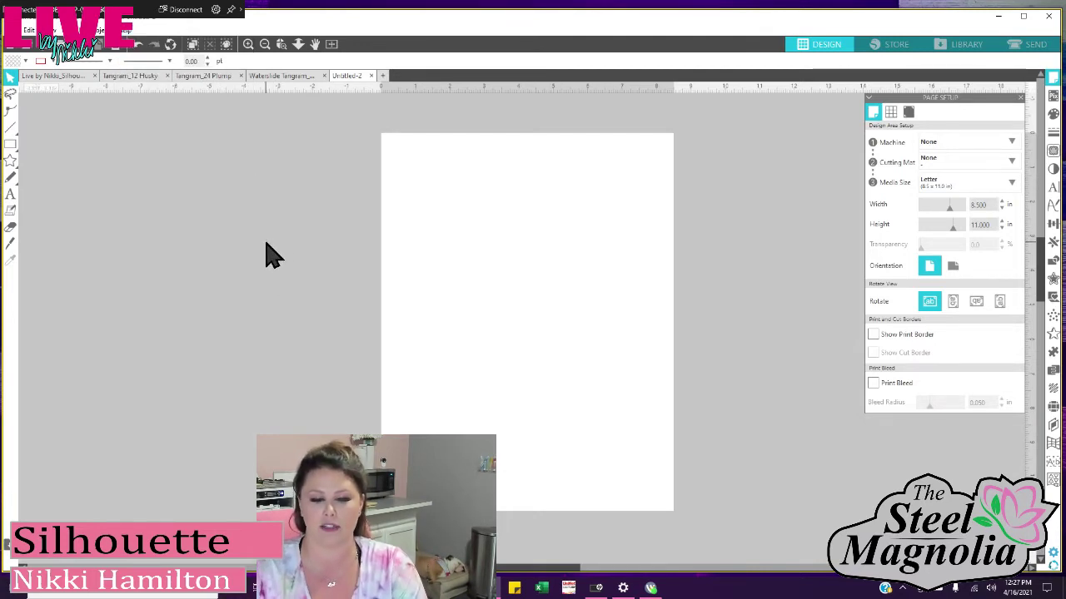
# - Add a first name as a text object on the blank page and select it
pyautogui.click(11, 194)
pyautogui.click(422, 275)
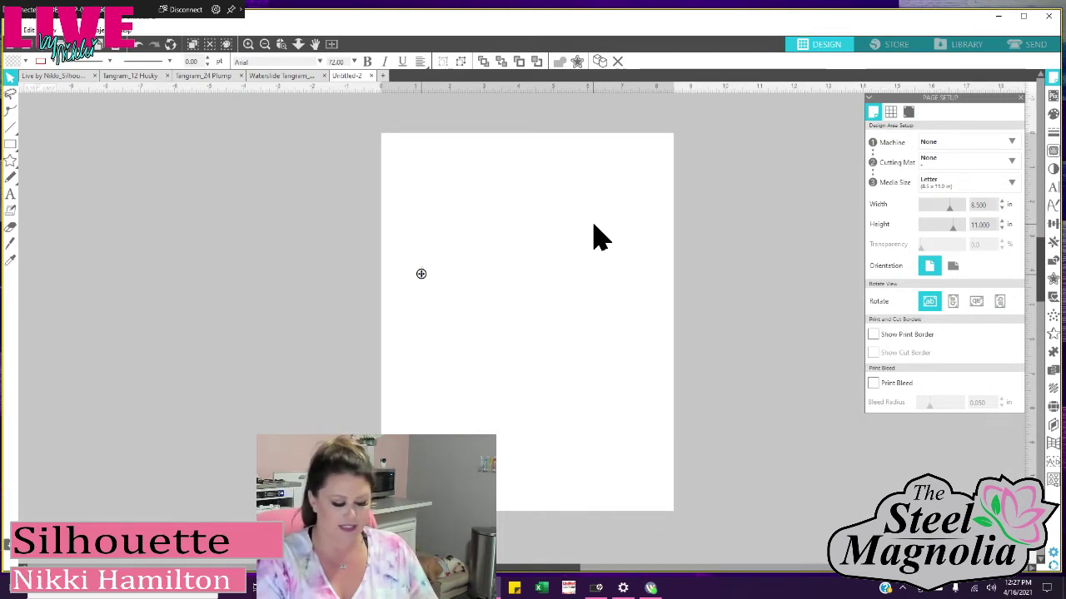
pyautogui.write('Nikki')
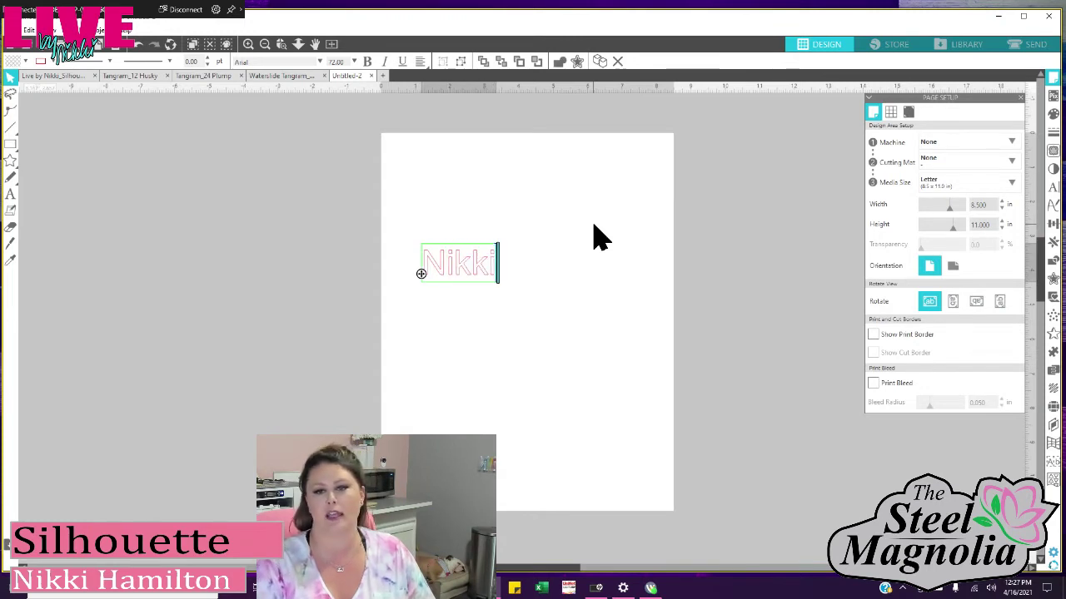
pyautogui.click(566, 355)
pyautogui.click(440, 278)
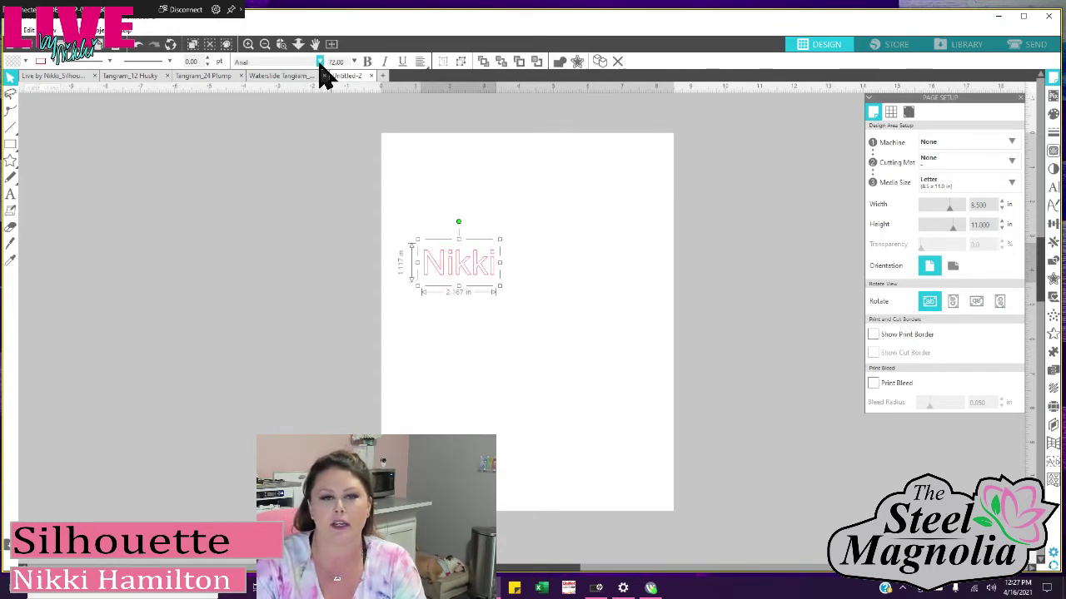
# - Set the name's font to Autumn in November and enlarge the text to about 6 in wide
pyautogui.click(320, 62)
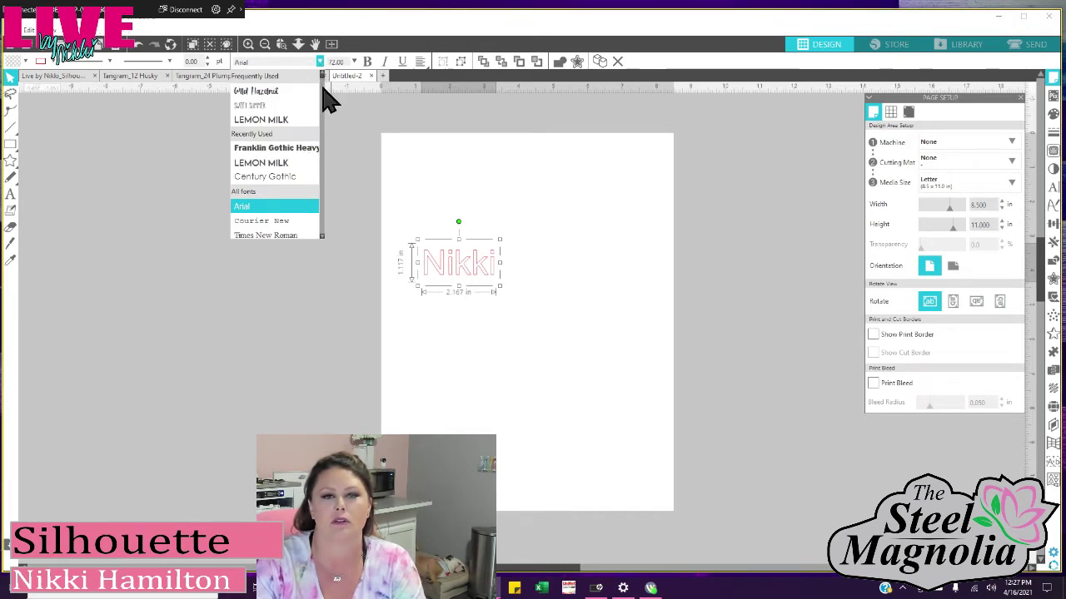
pyautogui.scroll(-3, 323, 98)
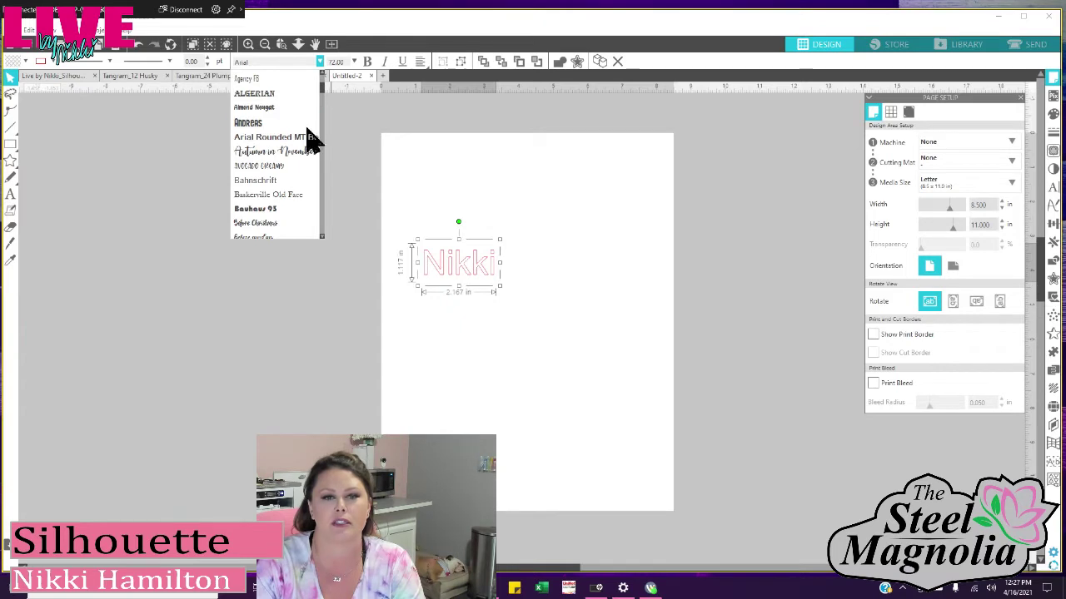
pyautogui.click(306, 153)
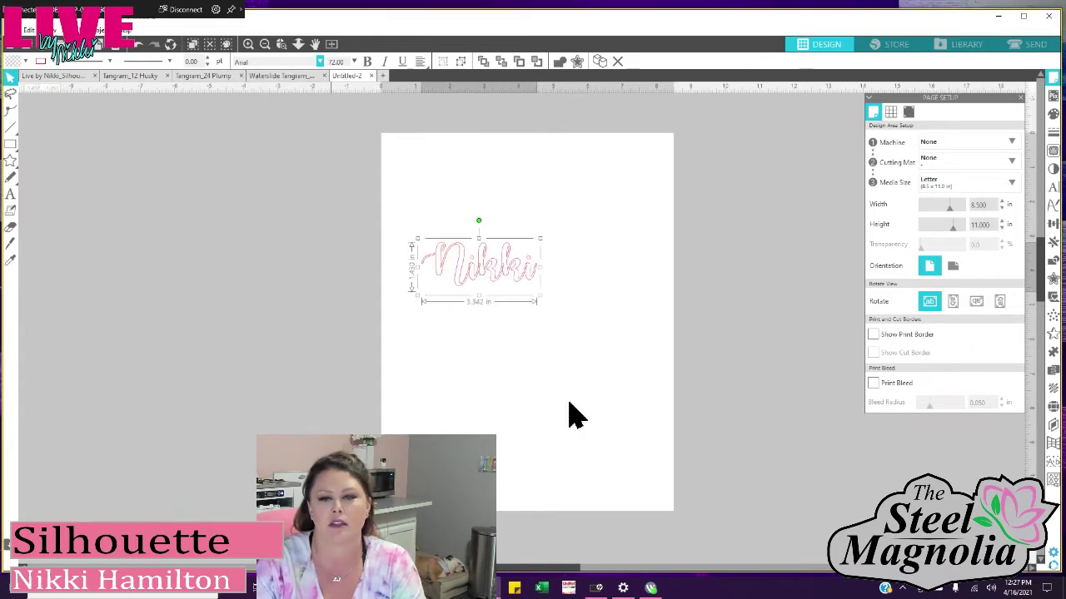
pyautogui.moveTo(548, 303); pyautogui.dragTo(641, 384)
pyautogui.click(11, 78)
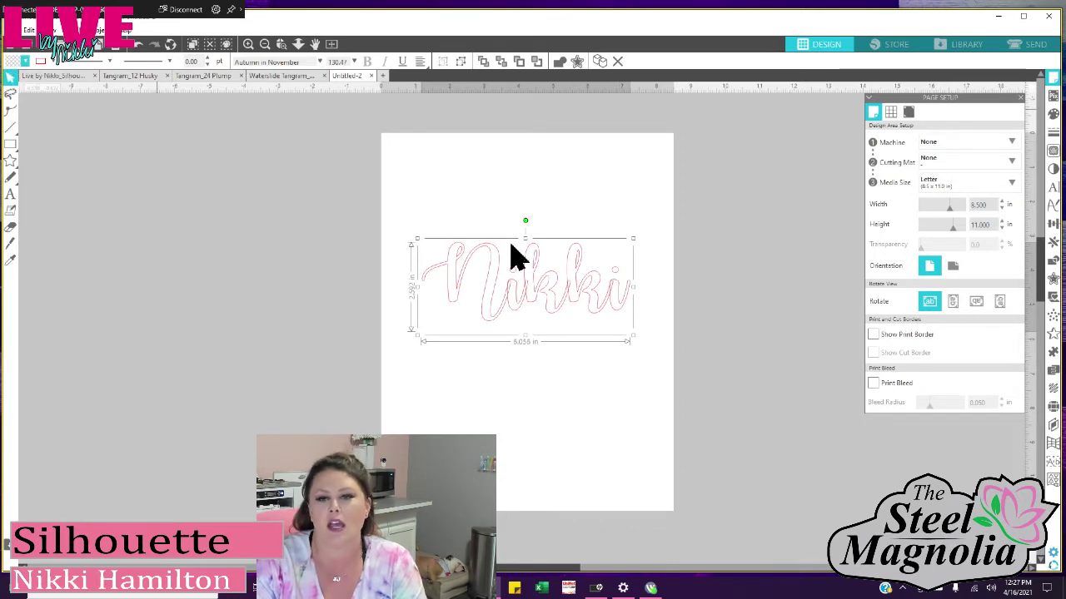
# - Weld the name's overlapping letters and group the resulting shapes
pyautogui.rightClick(516, 306)
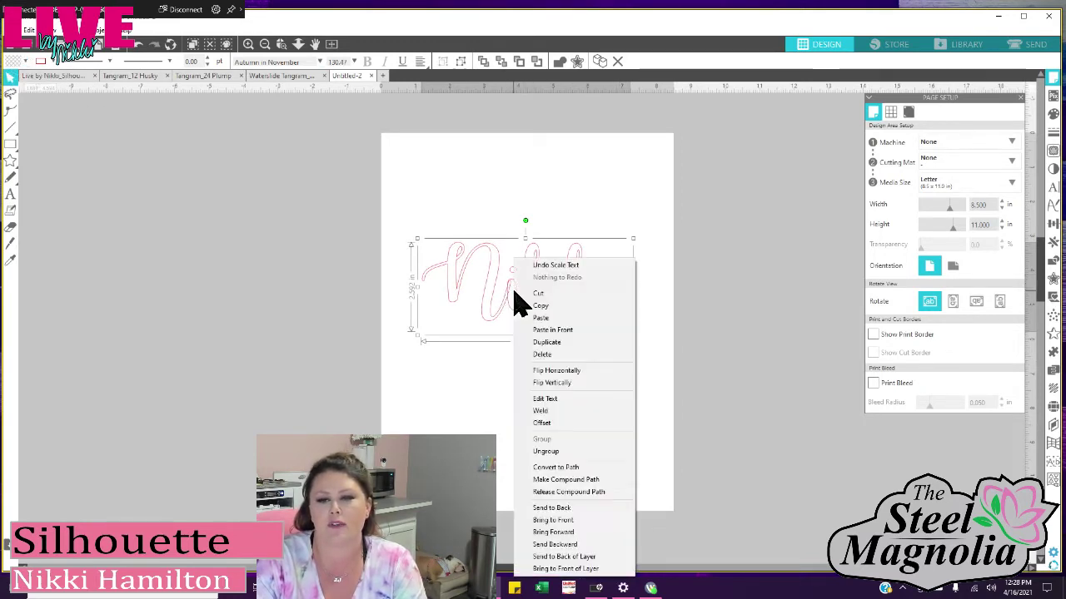
pyautogui.click(545, 411)
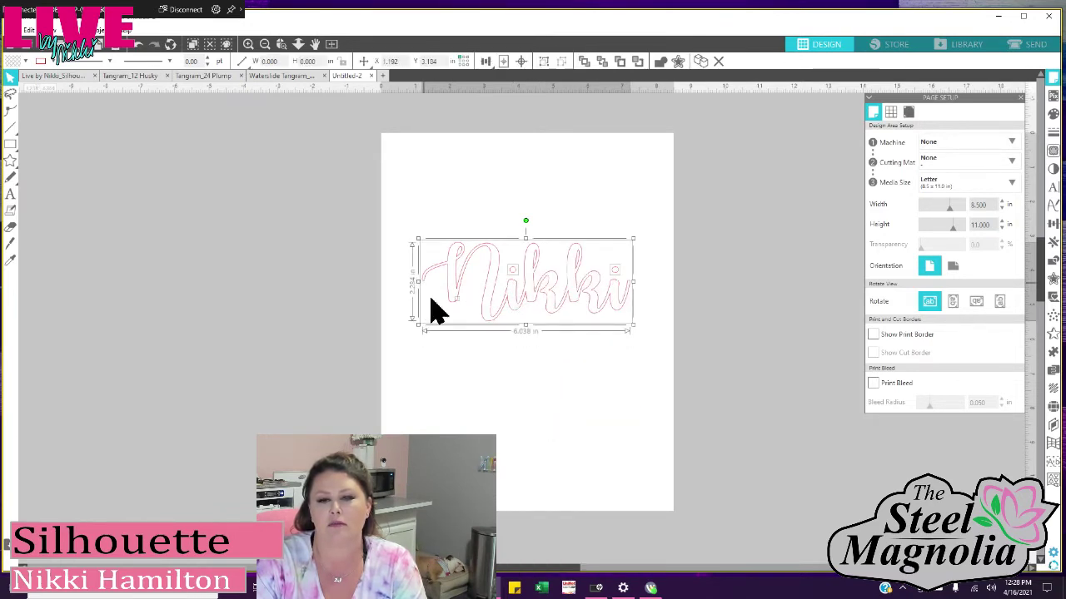
pyautogui.rightClick(539, 283)
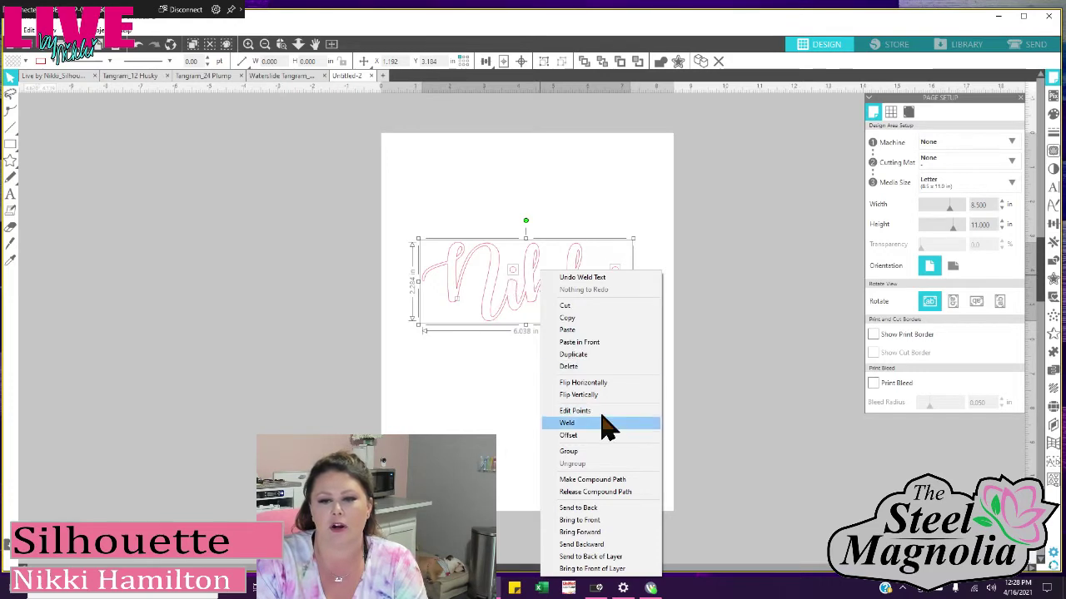
pyautogui.click(589, 454)
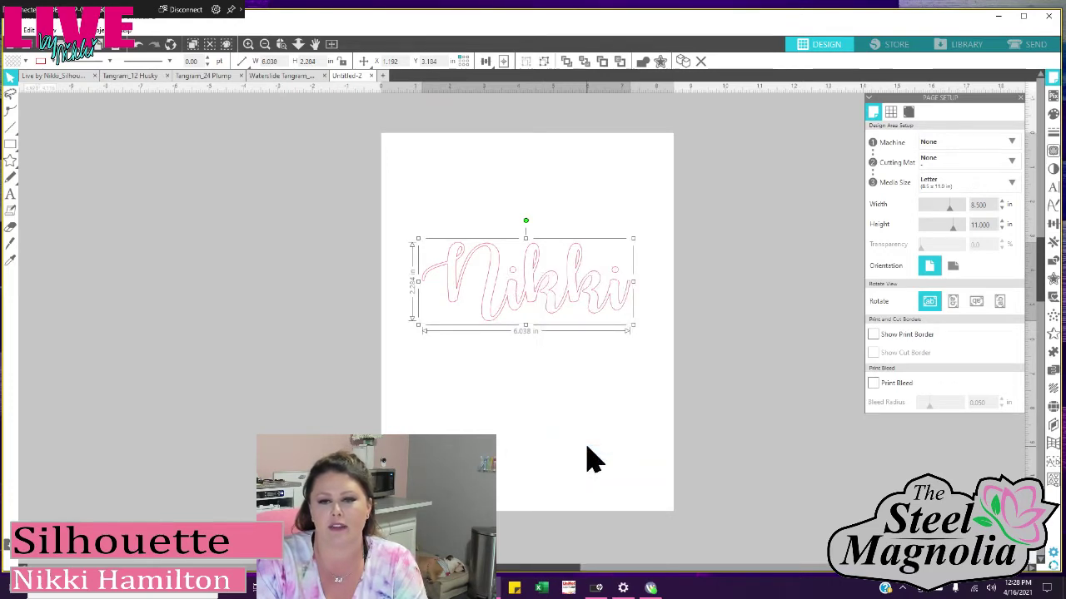
# - Move the grouped name slightly higher on the page and fill it with black
pyautogui.moveTo(522, 302); pyautogui.dragTo(580, 293)
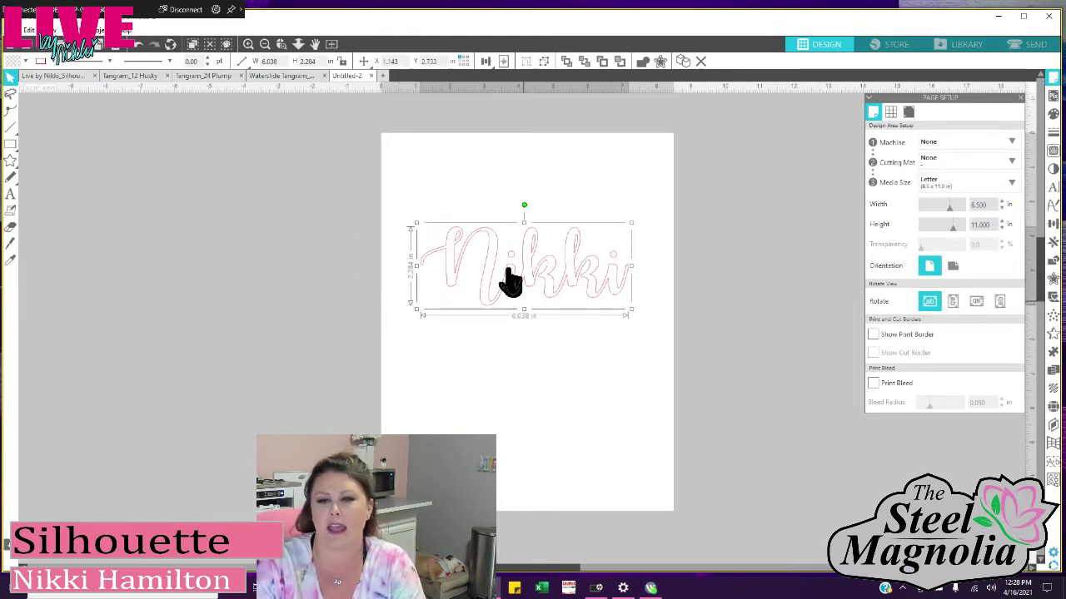
pyautogui.click(25, 62)
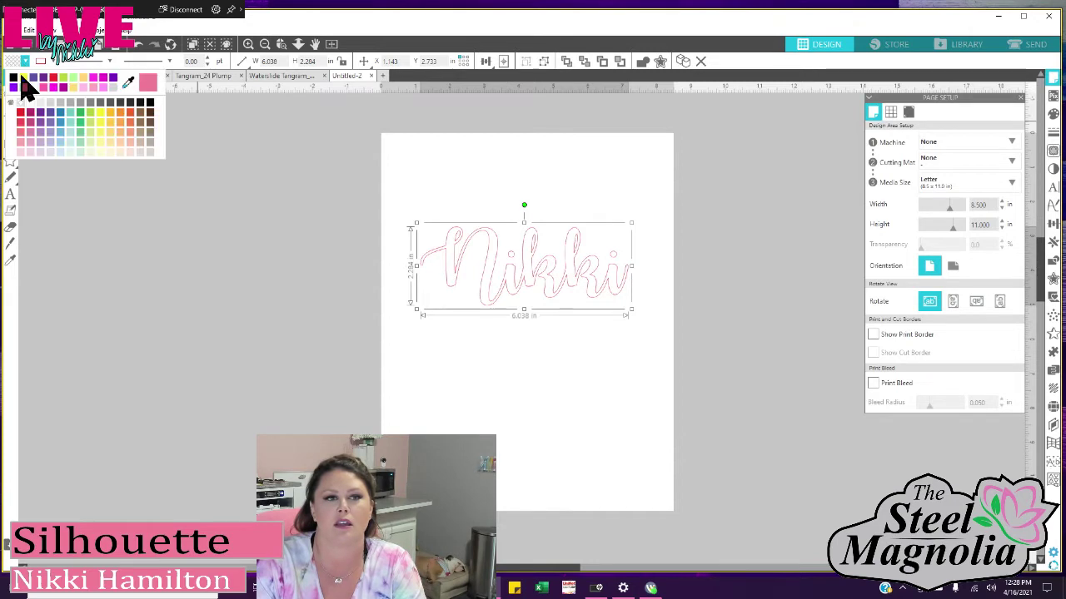
pyautogui.click(15, 81)
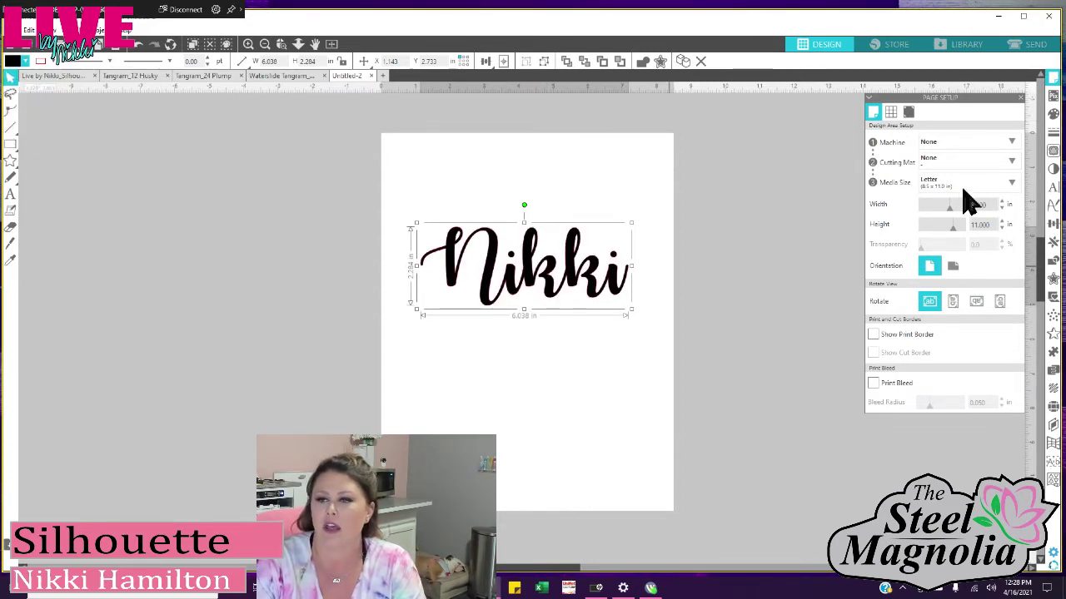
# - Create a rounded-corner outward offset of 0.085 in around the name
pyautogui.click(1053, 279)
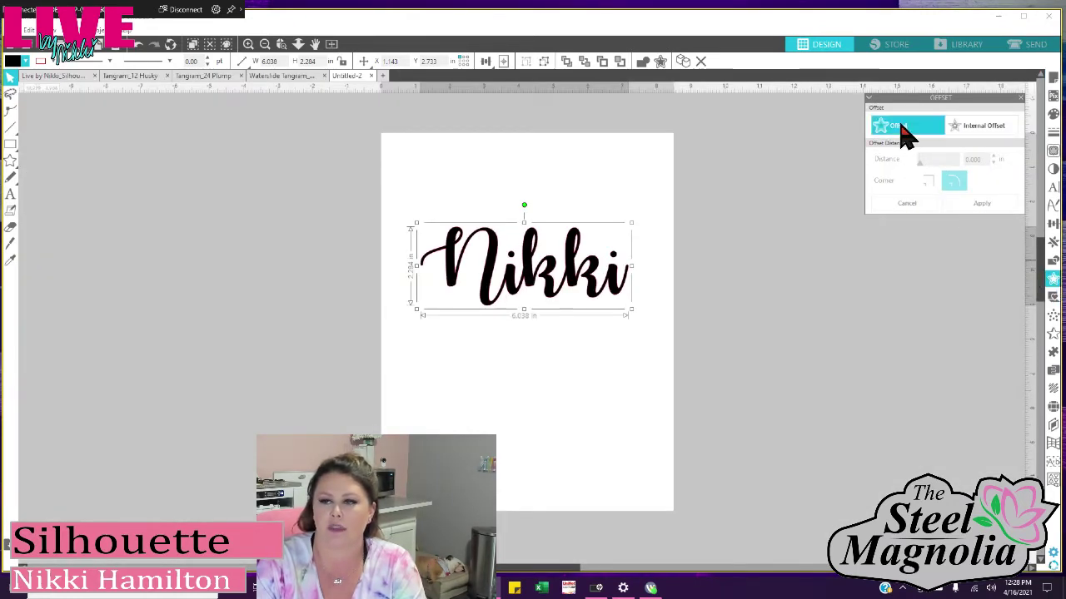
pyautogui.click(901, 131)
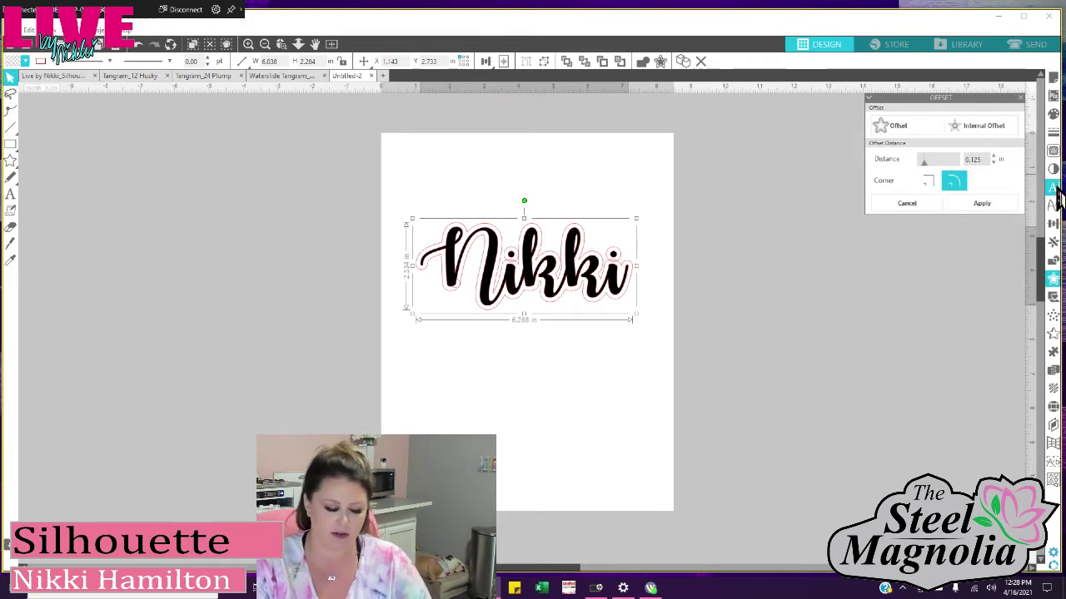
pyautogui.write('0.5')
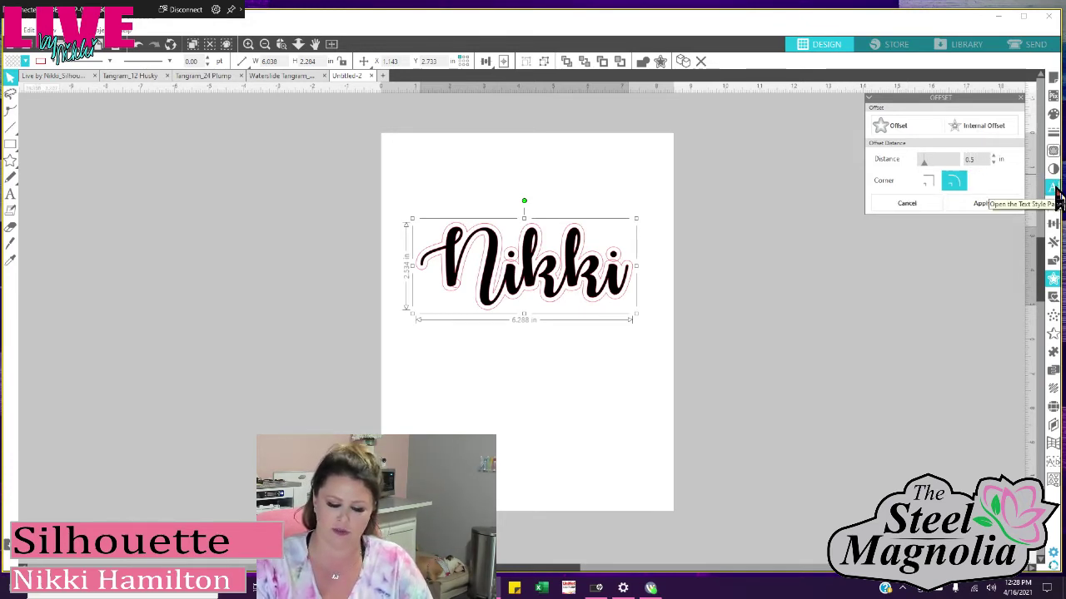
pyautogui.write('85')
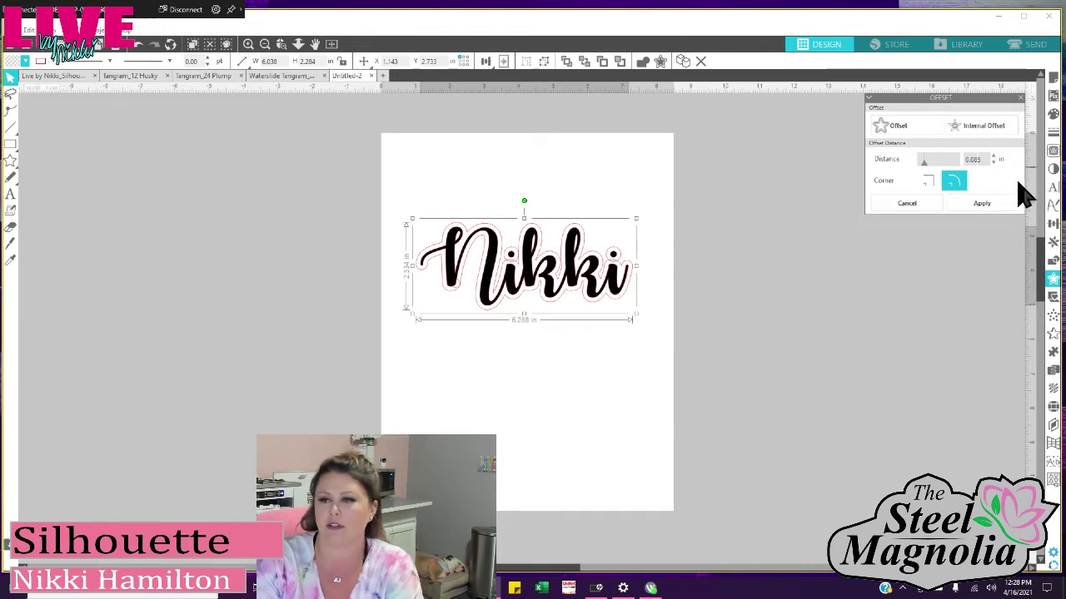
pyautogui.press('Return')
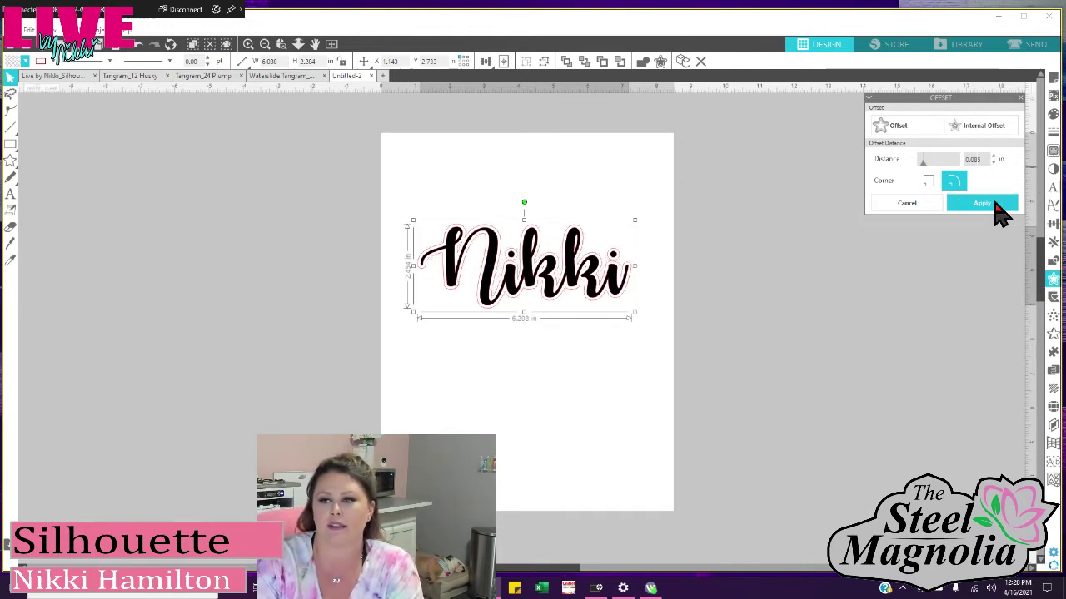
pyautogui.click(987, 199)
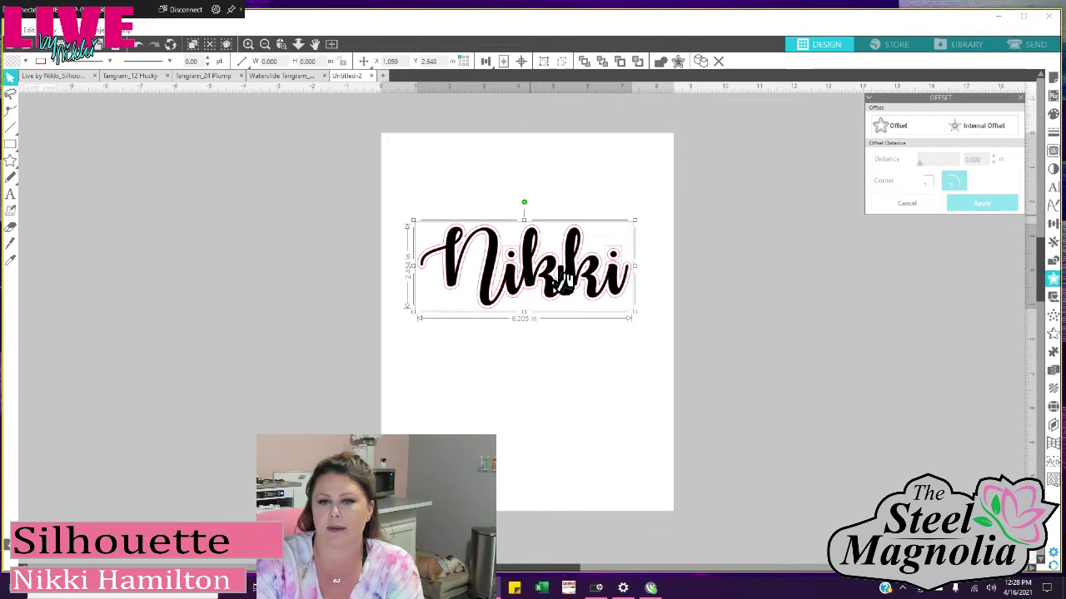
# - Separate the black name from its offset outline by moving it off the page, beside the outline
pyautogui.click(495, 352)
pyautogui.moveTo(485, 312); pyautogui.dragTo(218, 308)
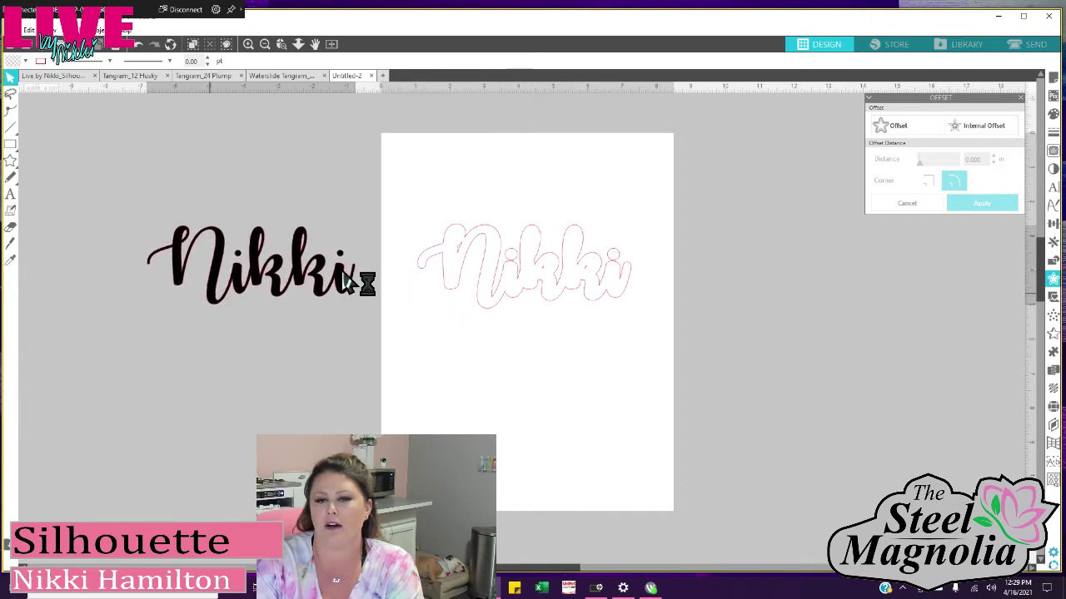
pyautogui.moveTo(540, 309); pyautogui.dragTo(538, 348)
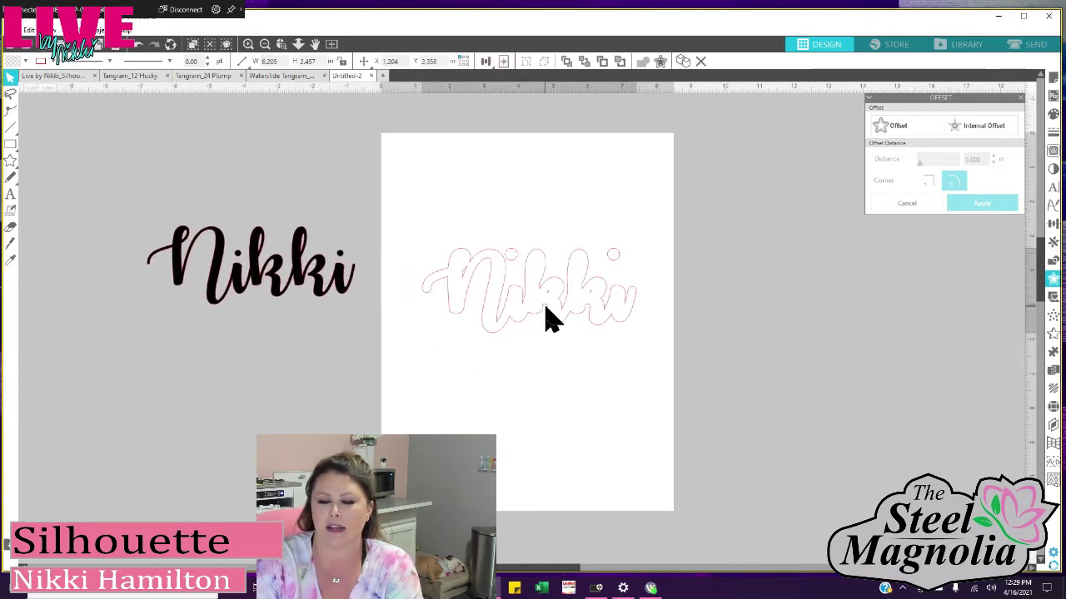
pyautogui.click(549, 316)
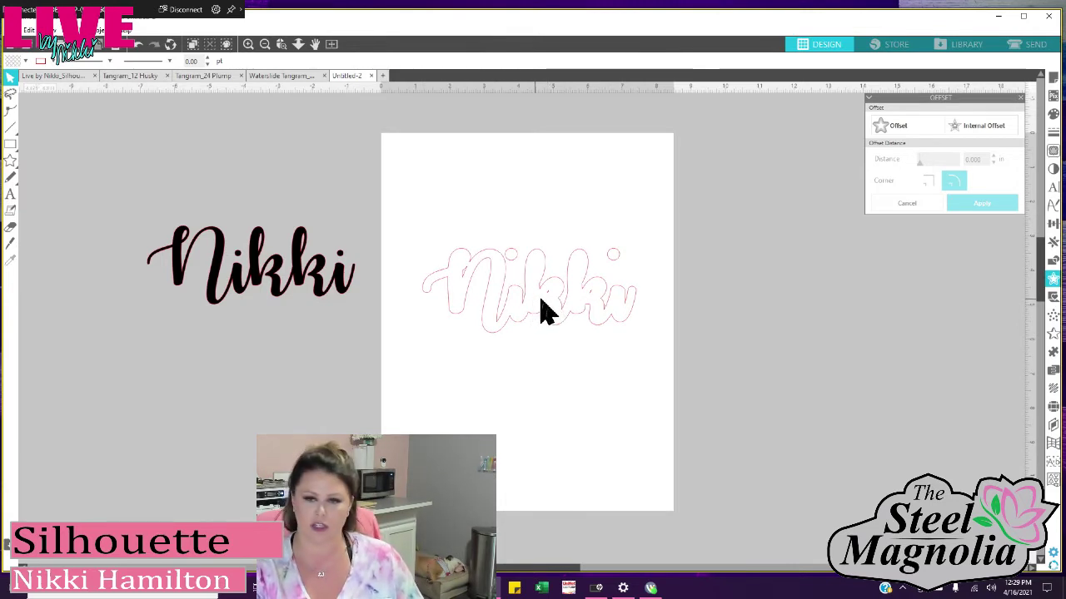
pyautogui.moveTo(552, 311); pyautogui.dragTo(546, 286)
# - Group all the pieces of the offset outline and fill the group with pink
pyautogui.click(419, 205)
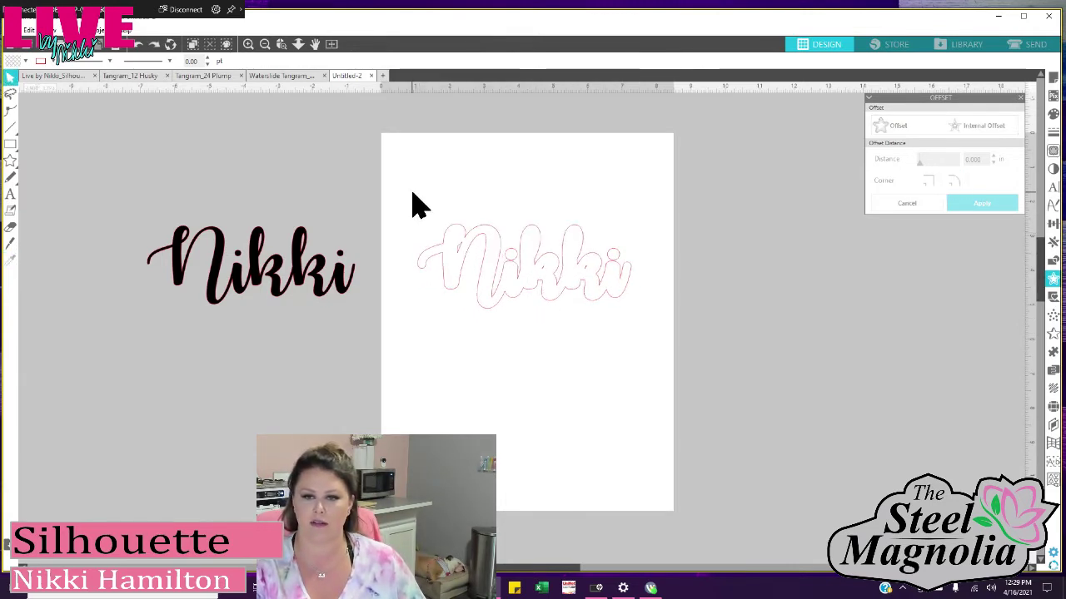
pyautogui.moveTo(419, 205); pyautogui.dragTo(683, 320)
pyautogui.rightClick(537, 281)
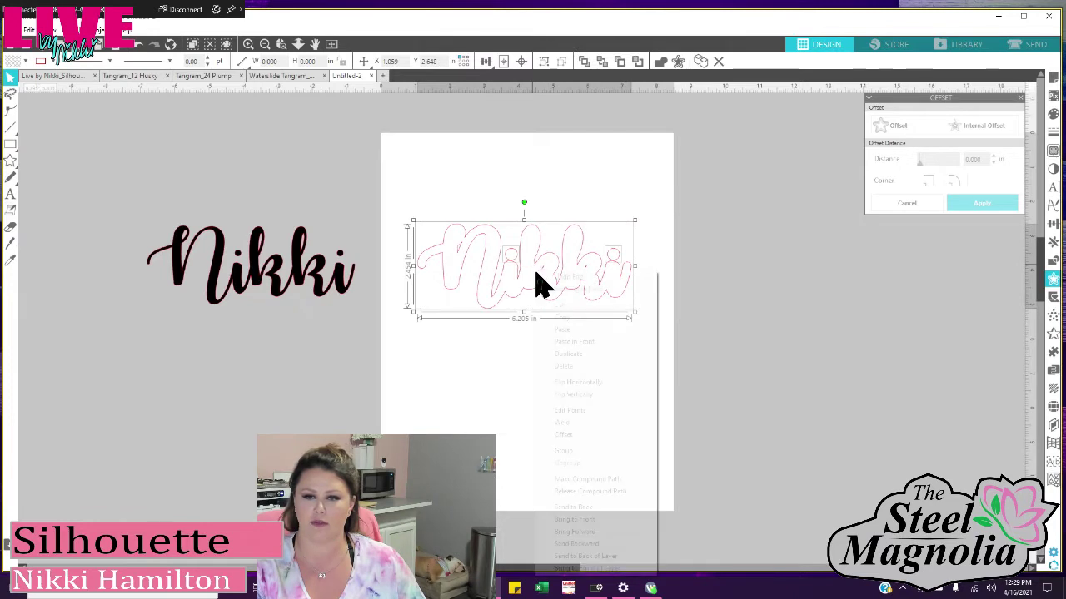
pyautogui.click(565, 450)
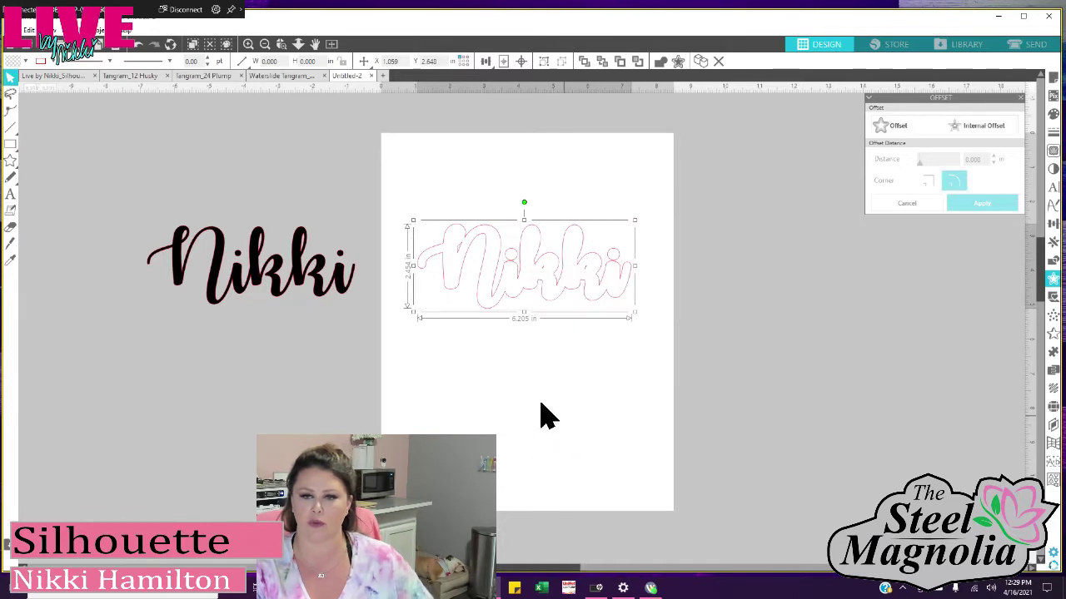
pyautogui.click(25, 62)
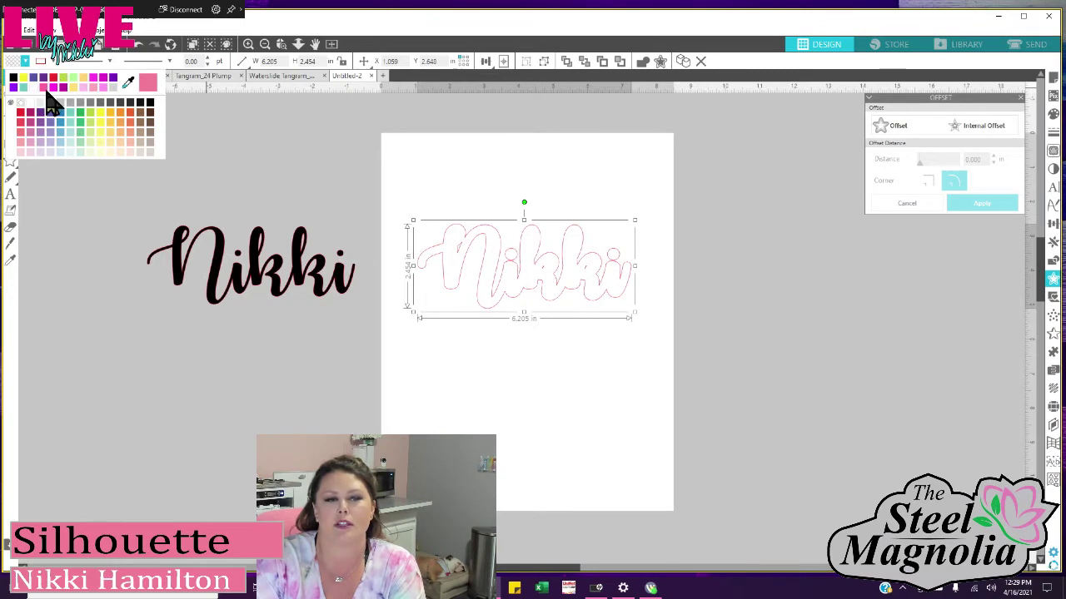
pyautogui.click(45, 88)
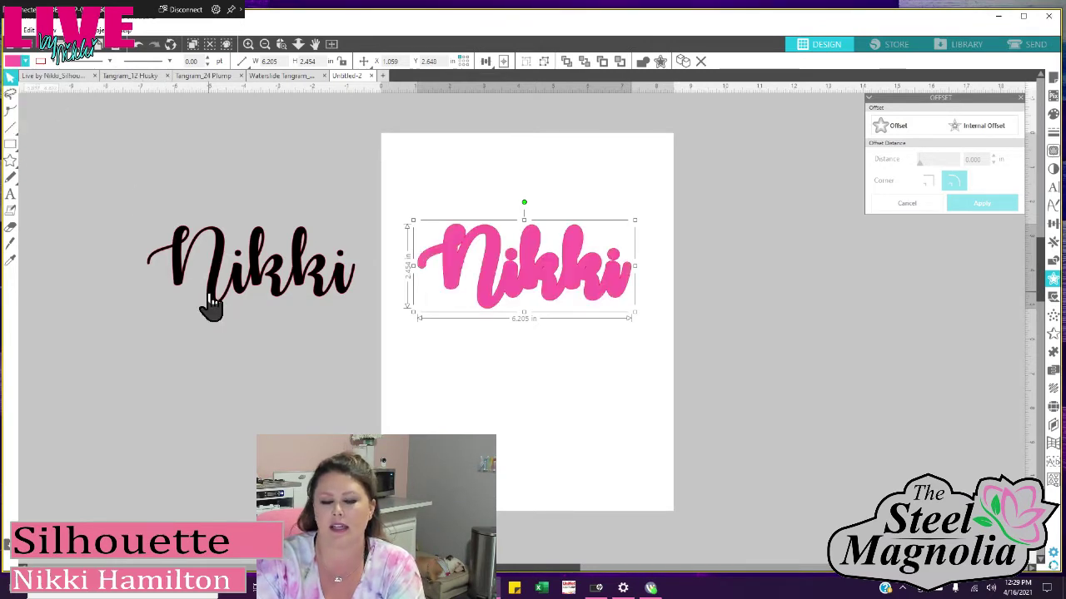
# - Preview the black name layered over its pink offset and place it below the offset on the page
pyautogui.moveTo(210, 307); pyautogui.dragTo(483, 299)
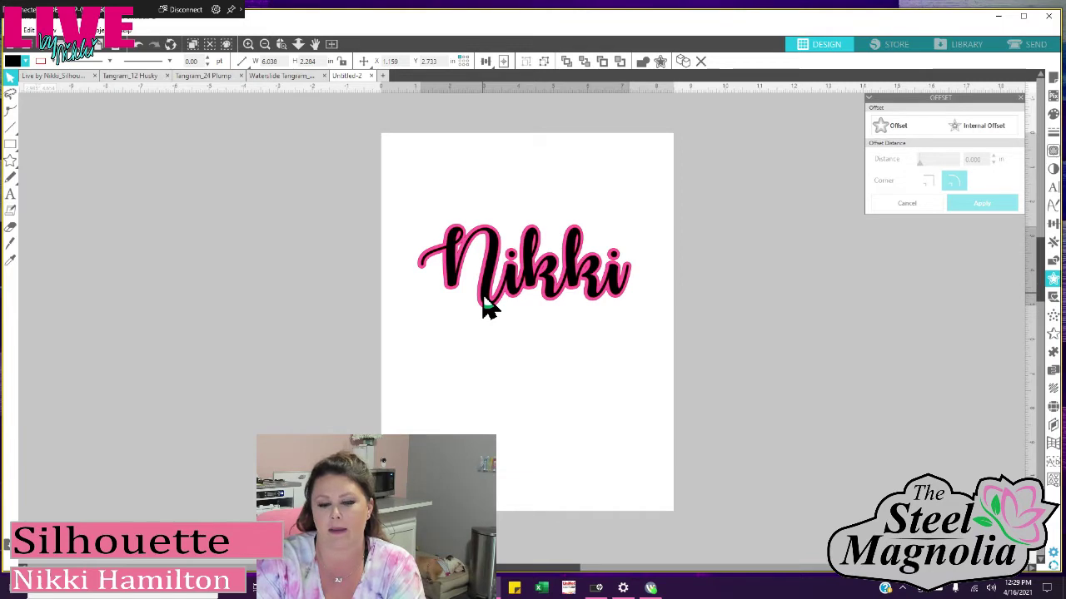
pyautogui.moveTo(479, 325); pyautogui.dragTo(487, 432)
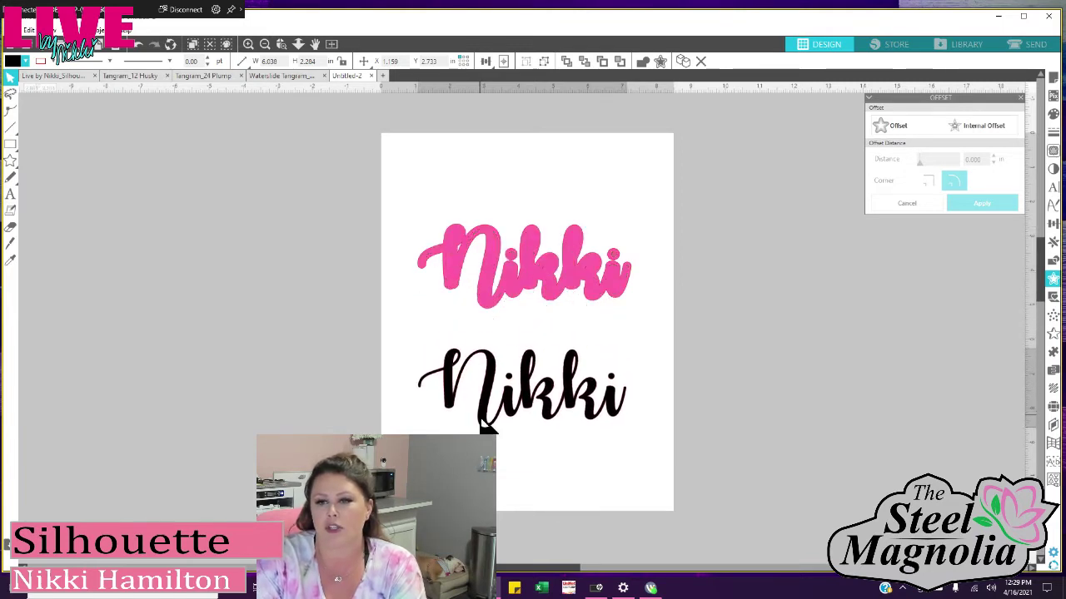
# - Release the compound path of the pink offset name to fill its tiny inner gaps
pyautogui.click(497, 306)
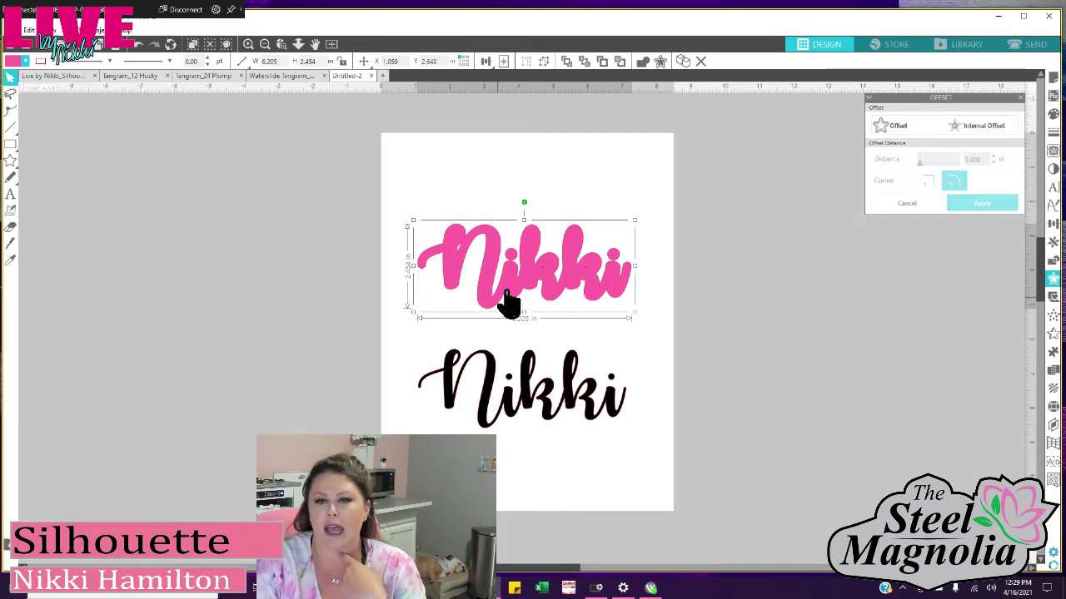
pyautogui.click(281, 44)
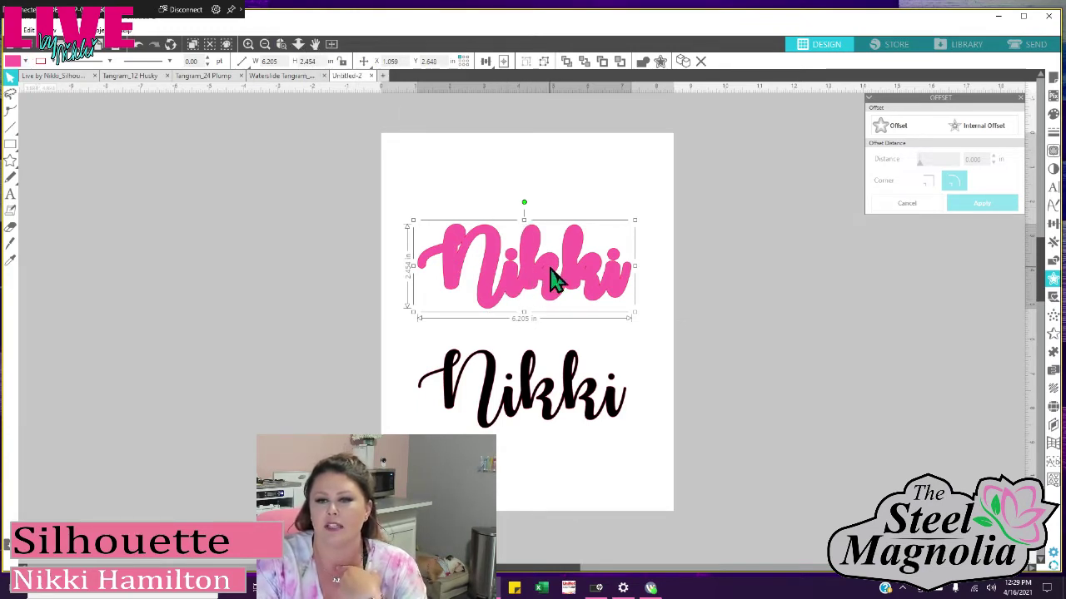
pyautogui.click(553, 279)
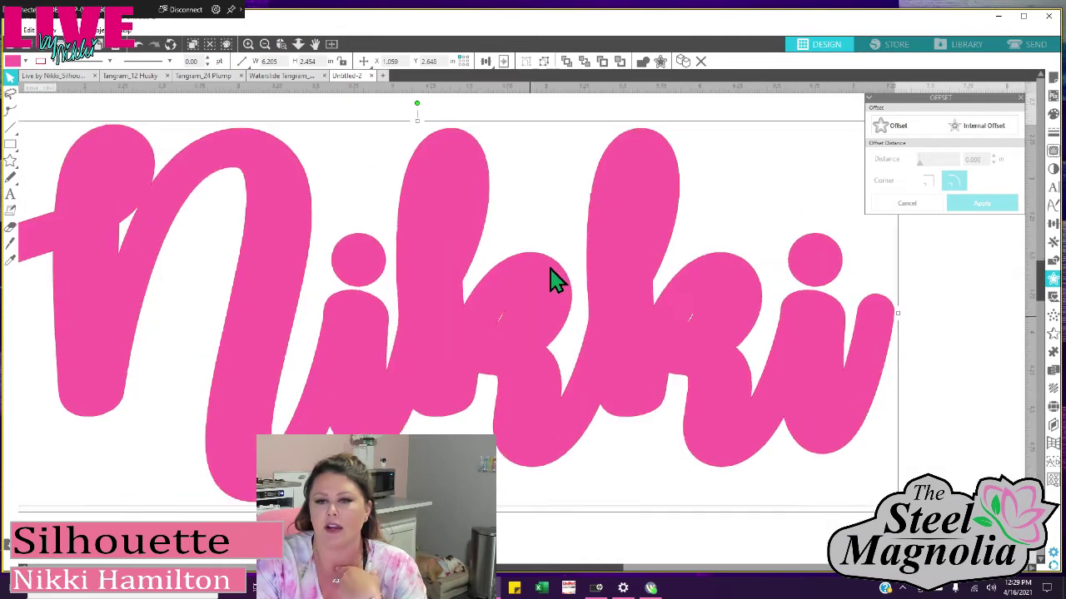
pyautogui.rightClick(512, 341)
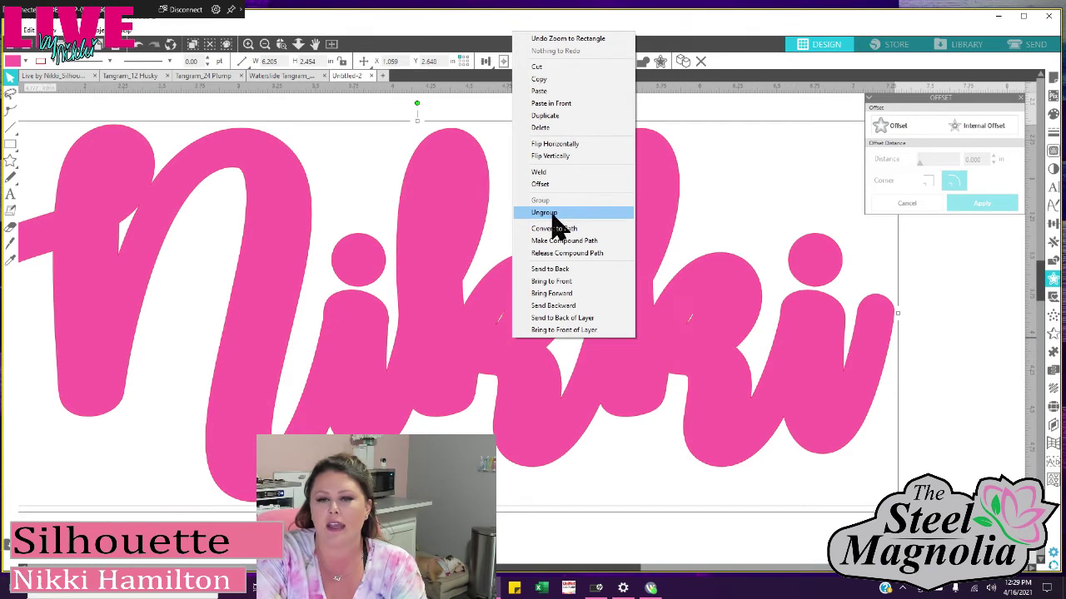
pyautogui.click(573, 254)
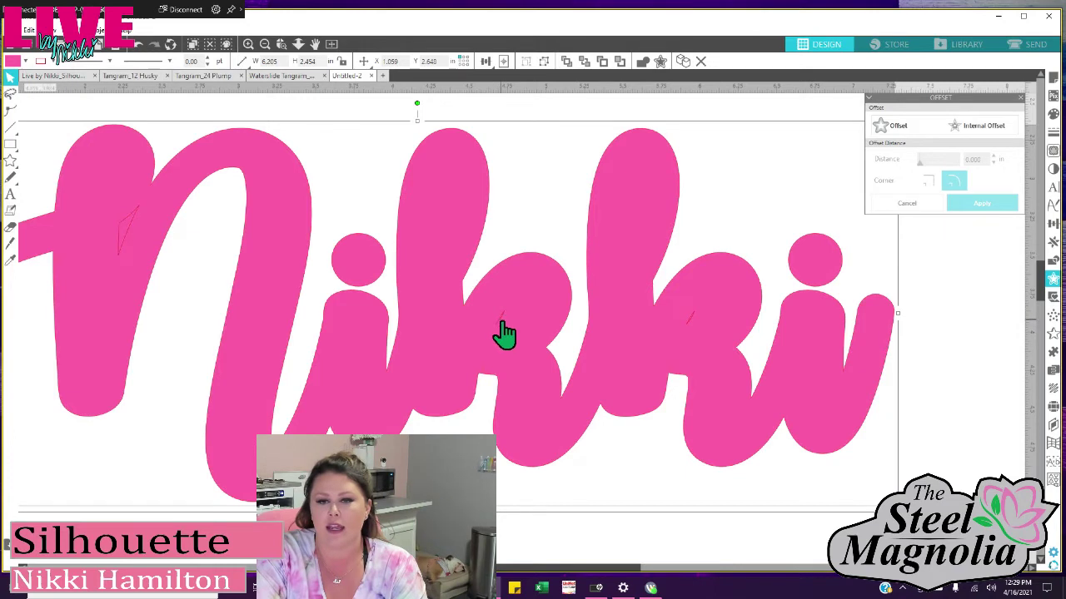
pyautogui.click(595, 554)
pyautogui.click(505, 328)
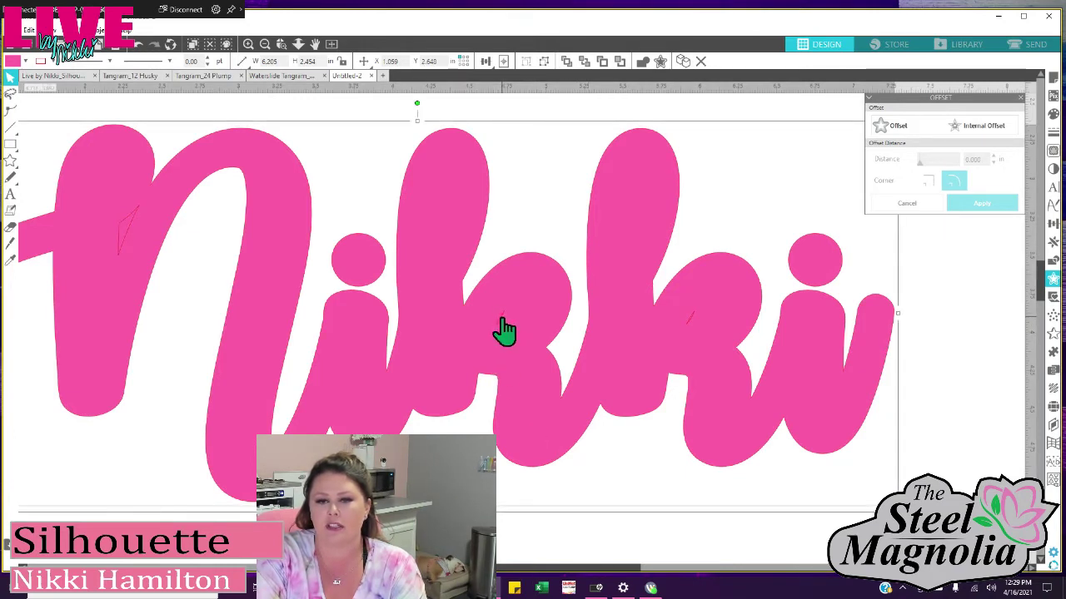
# - Ungroup the pink offset name into separate shapes and clear the selection
pyautogui.scroll(-5, 507, 333)
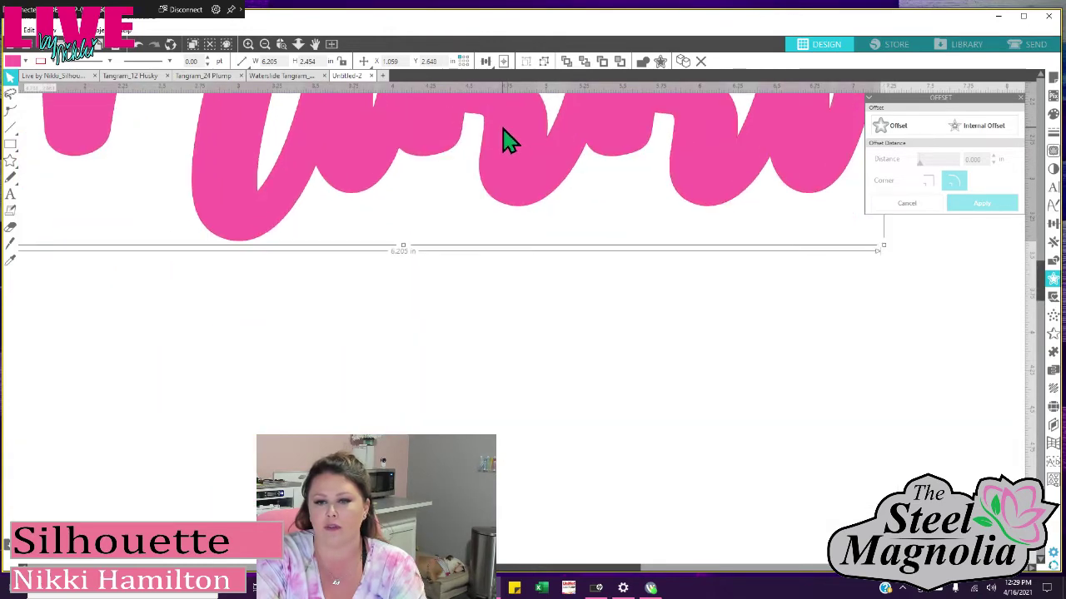
pyautogui.moveTo(764, 399); pyautogui.dragTo(439, 273)
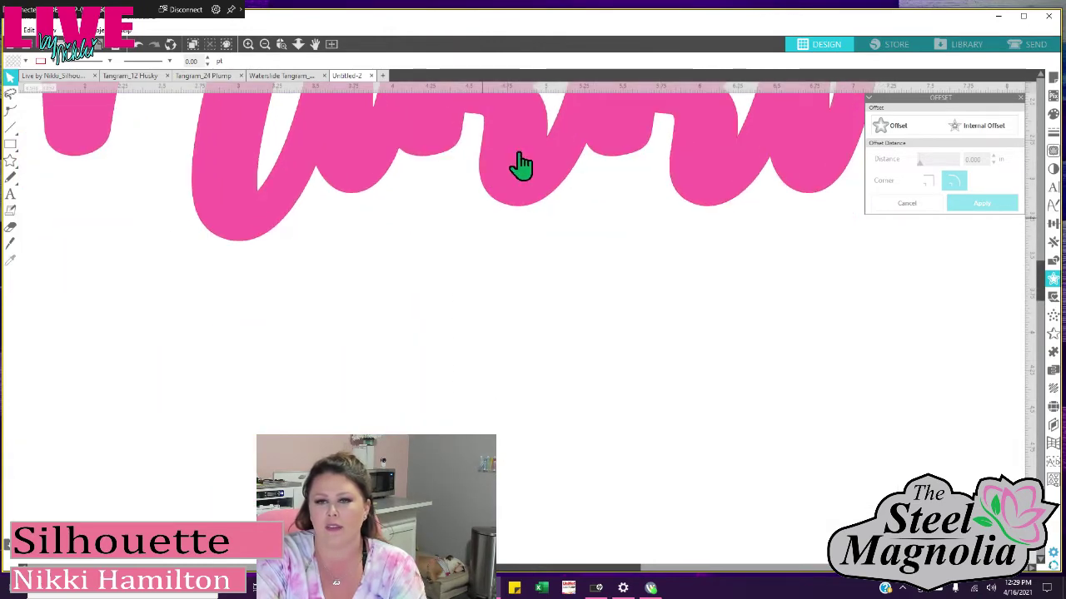
pyautogui.scroll(5, 528, 374)
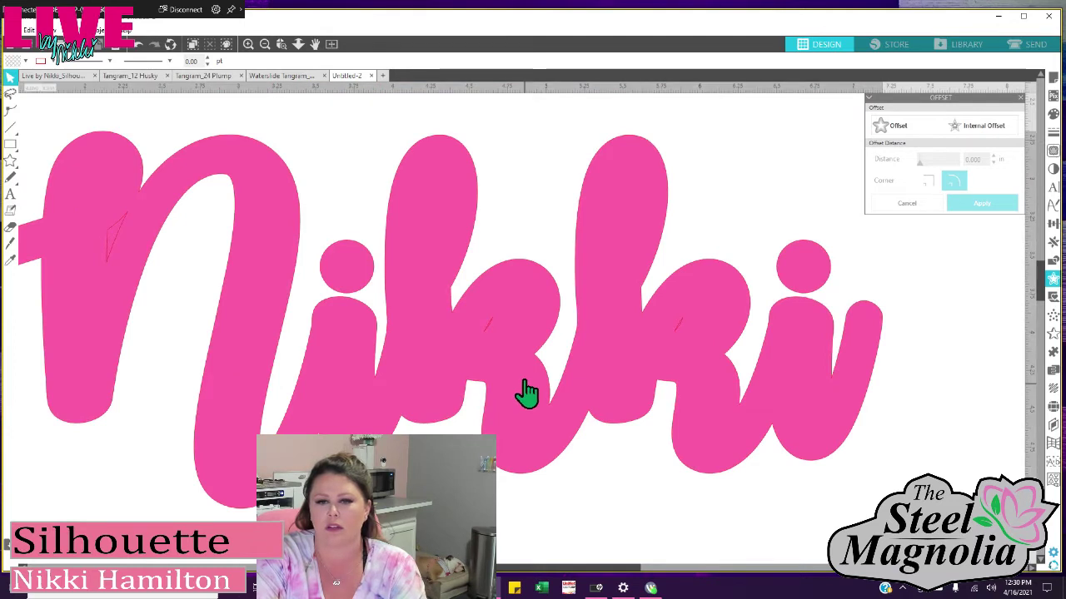
pyautogui.rightClick(513, 354)
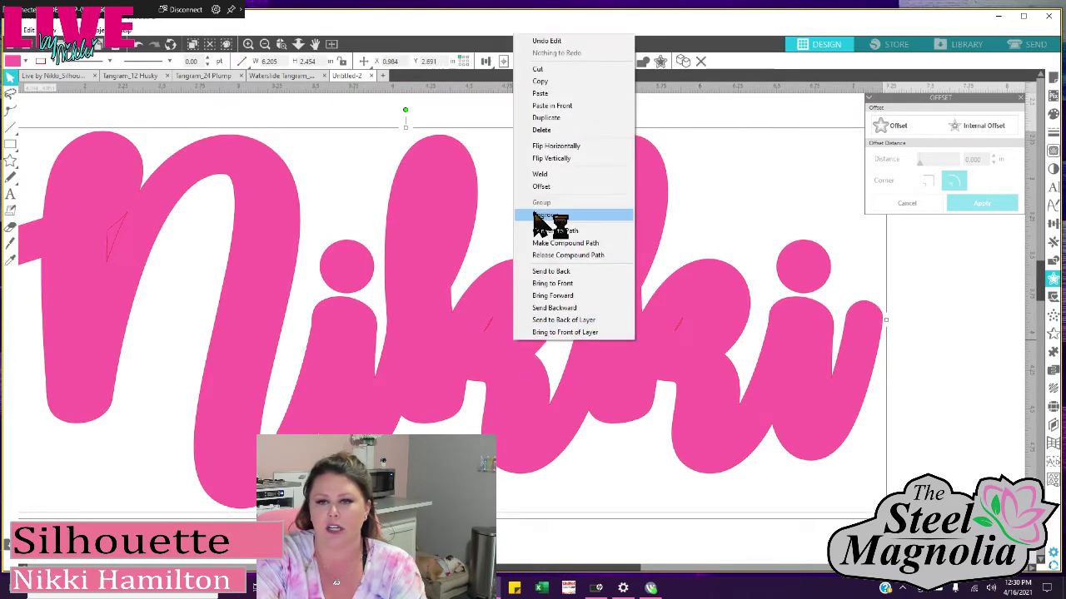
pyautogui.click(539, 216)
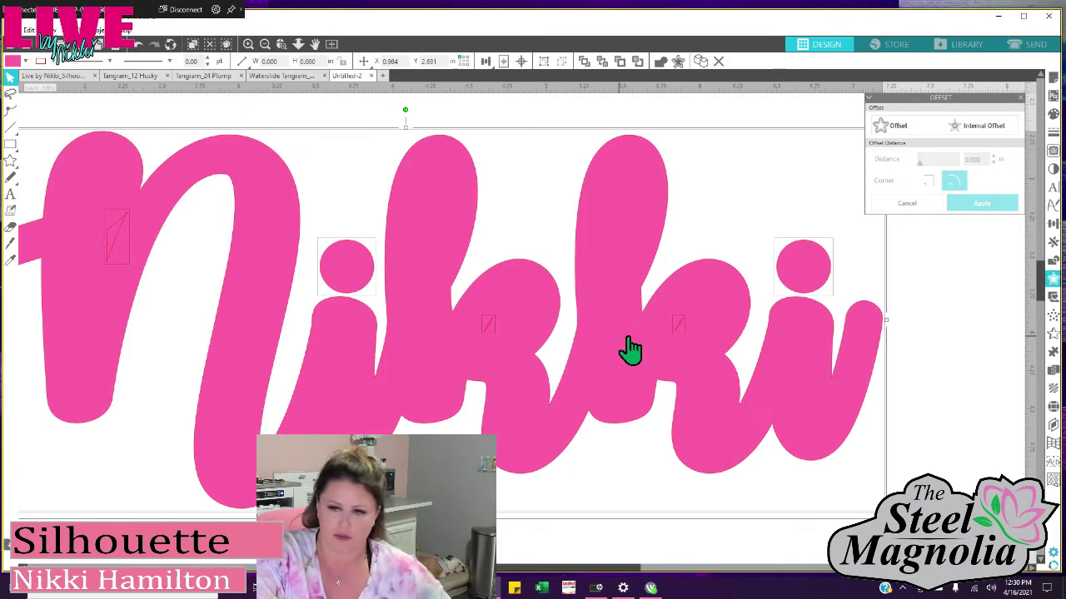
pyautogui.click(921, 449)
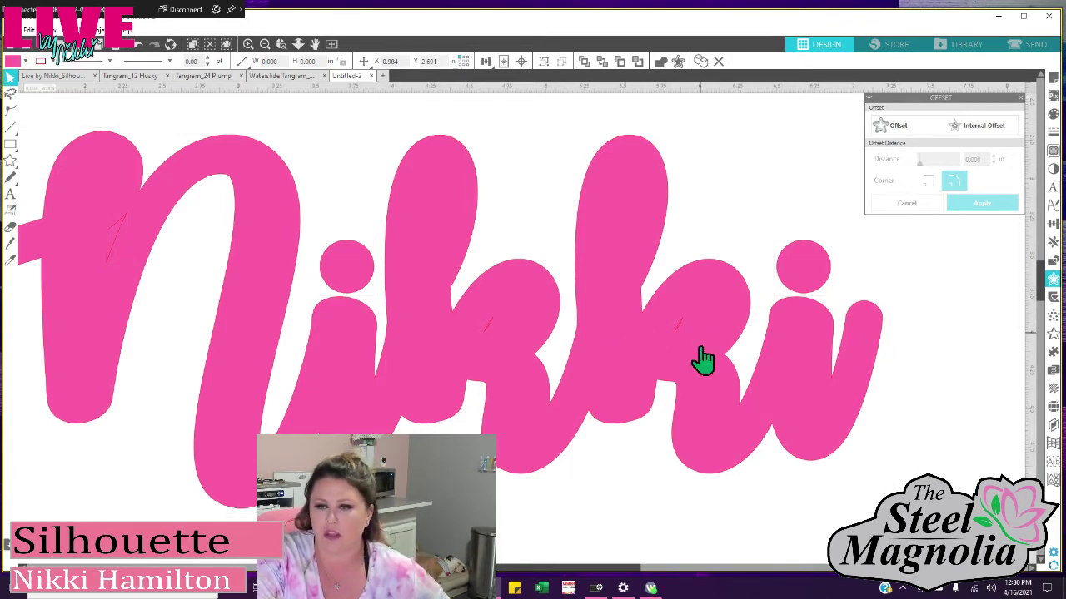
# - Delete the small leftover gap shapes inside both k letters and the capital N of the pink name
pyautogui.click(681, 333)
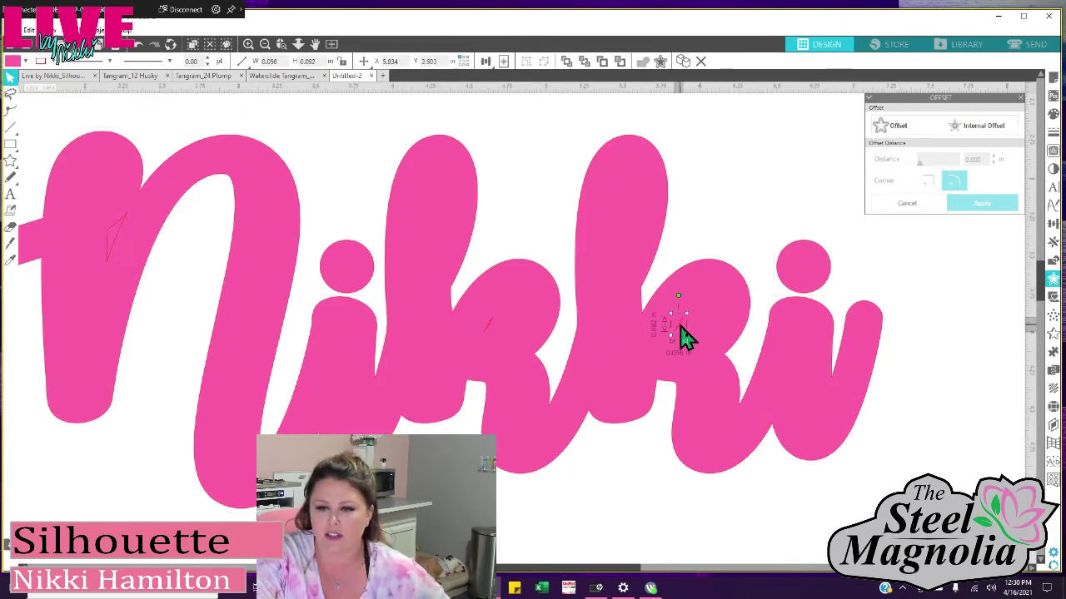
pyautogui.press('Delete')
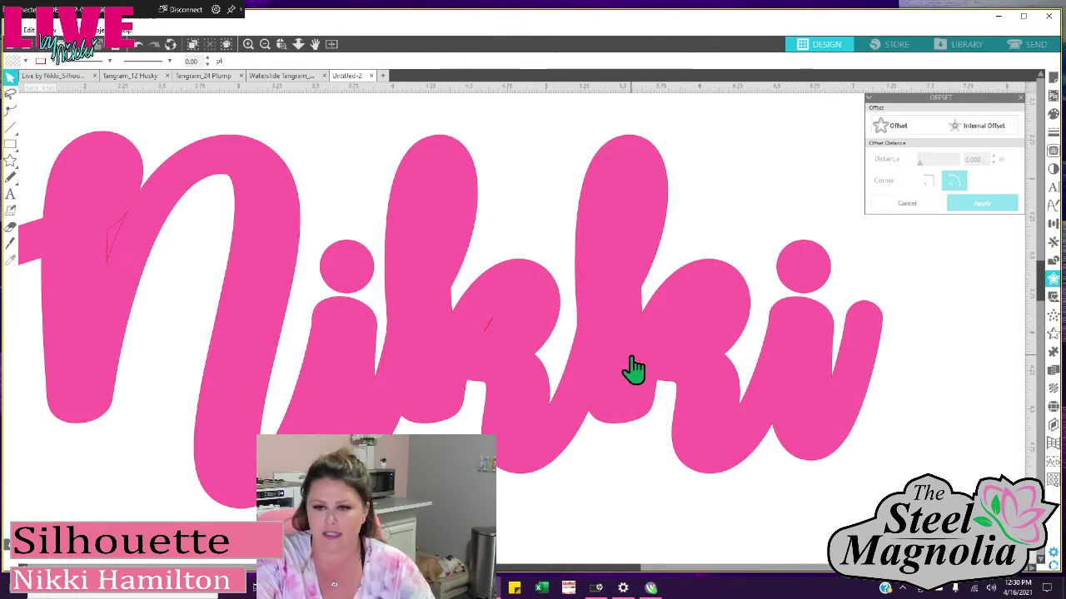
pyautogui.click(488, 330)
pyautogui.press('Delete')
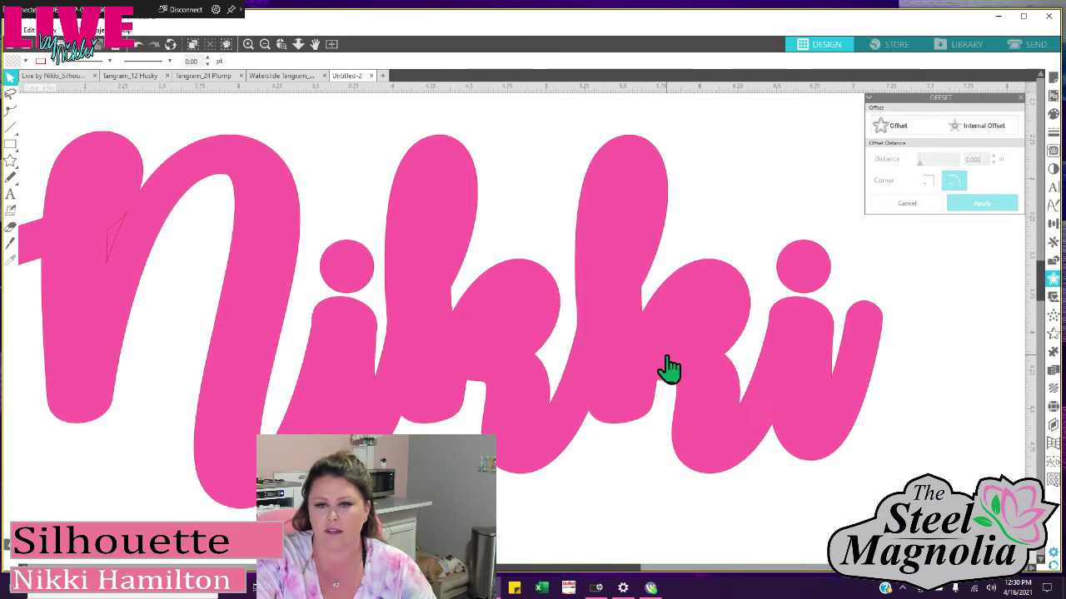
pyautogui.click(119, 249)
pyautogui.click(113, 248)
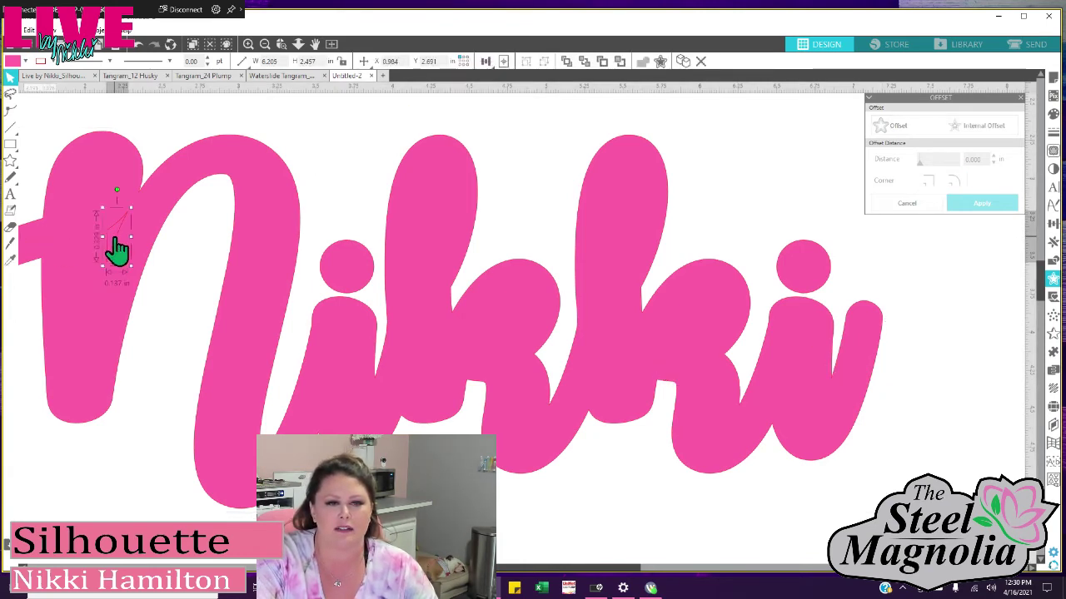
pyautogui.rightClick(117, 240)
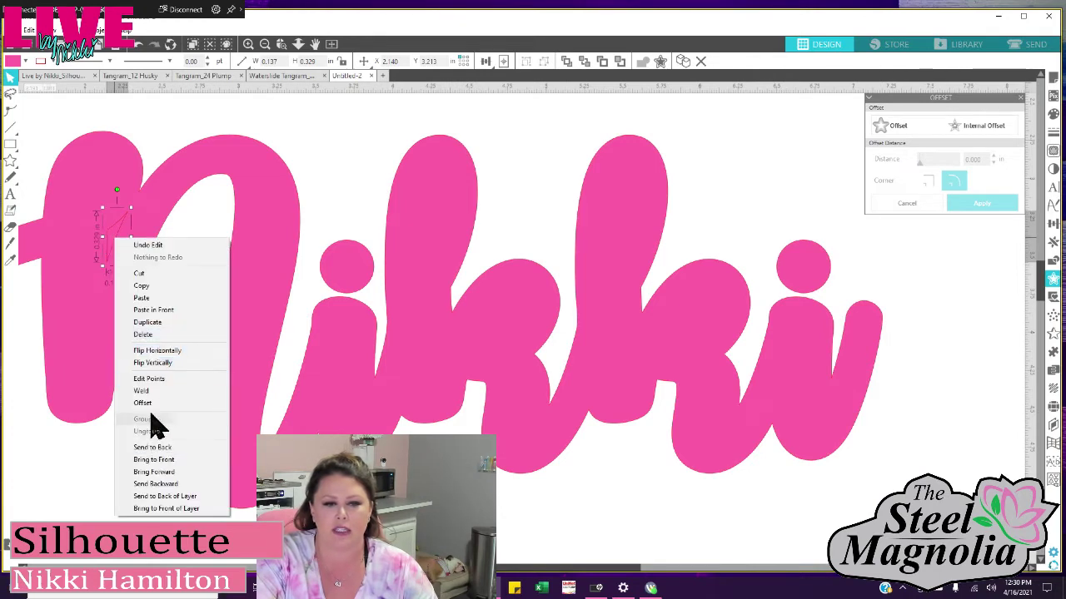
pyautogui.click(150, 334)
pyautogui.scroll(-1, 200, 376)
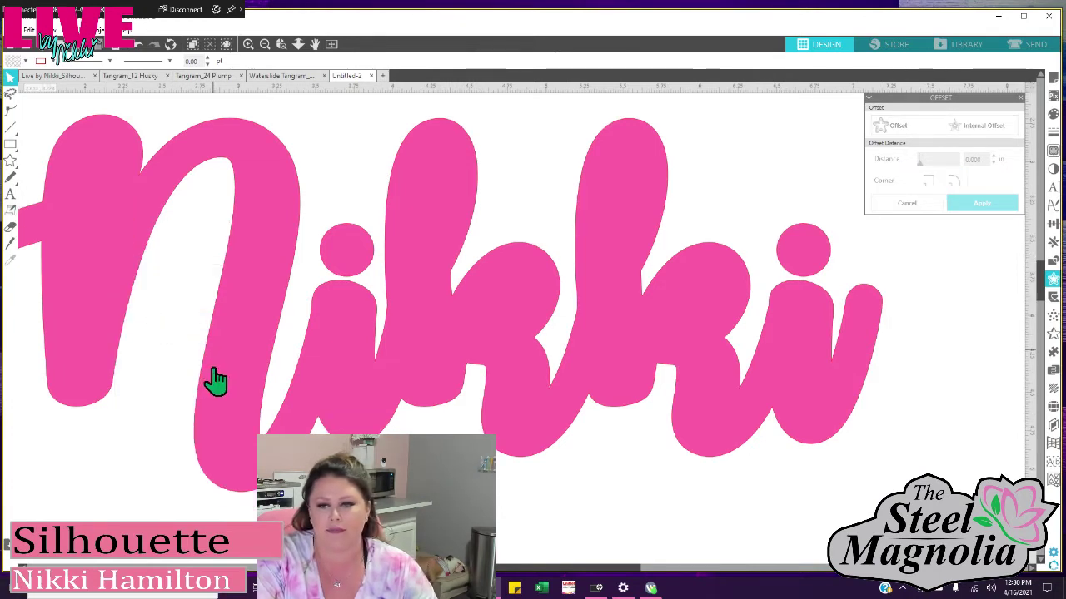
# - Select all the remaining pink shapes, including the i dots, and group them
pyautogui.click(265, 43)
pyautogui.click(323, 232)
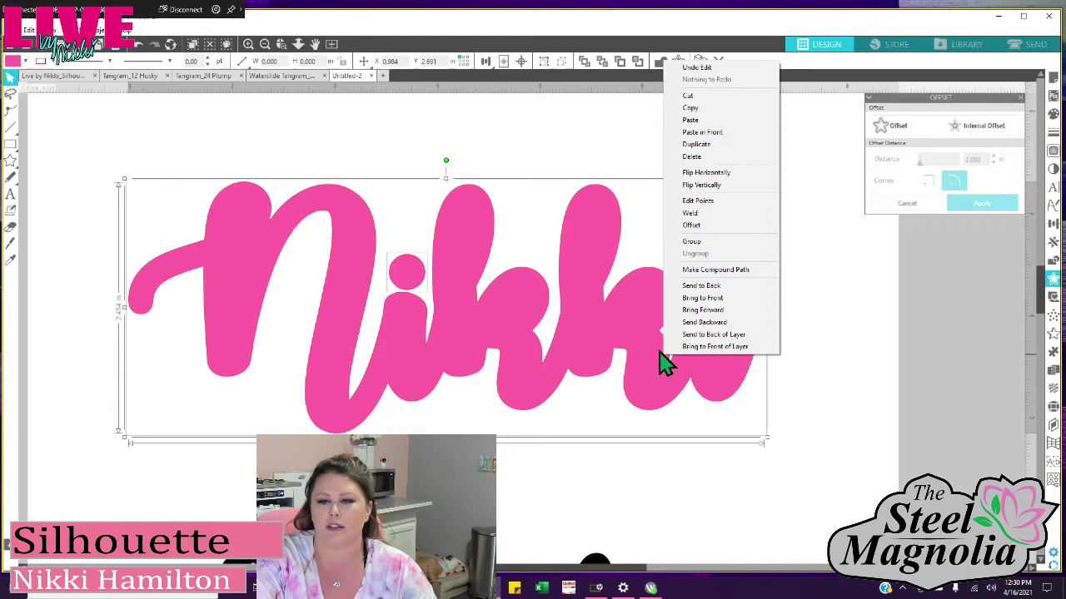
pyautogui.click(699, 241)
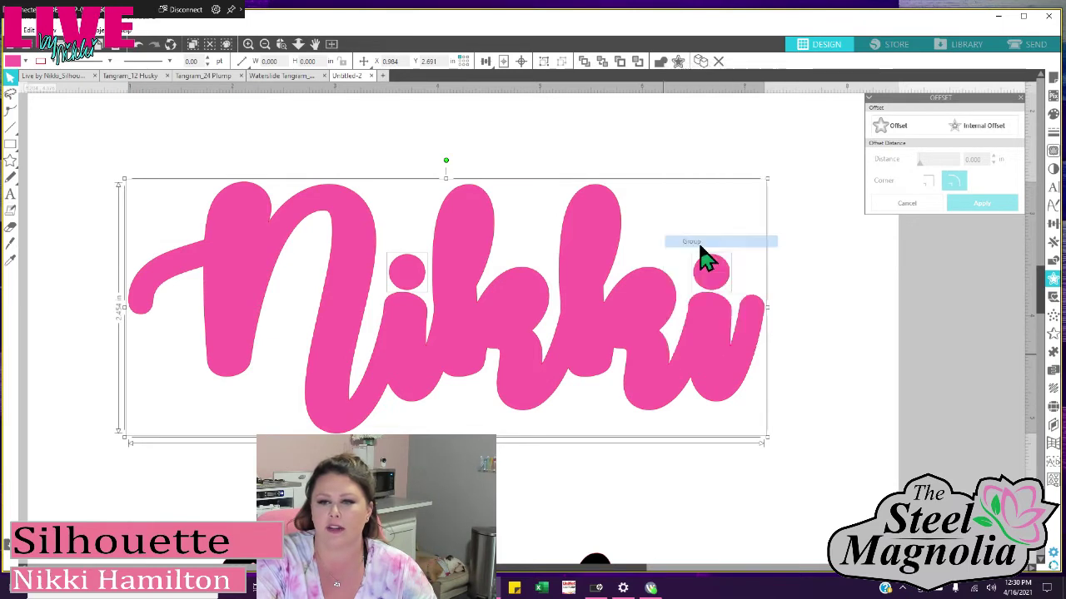
# - Create a rounded-corner outward offset of 0.055 in around the pink name and fill it with purple
pyautogui.click(906, 129)
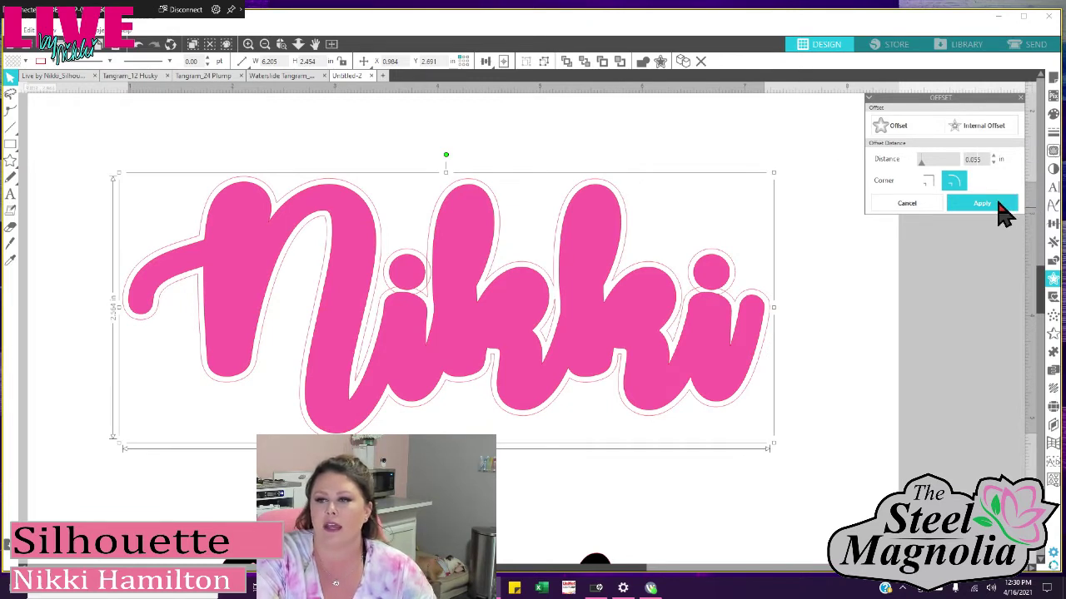
pyautogui.click(1002, 208)
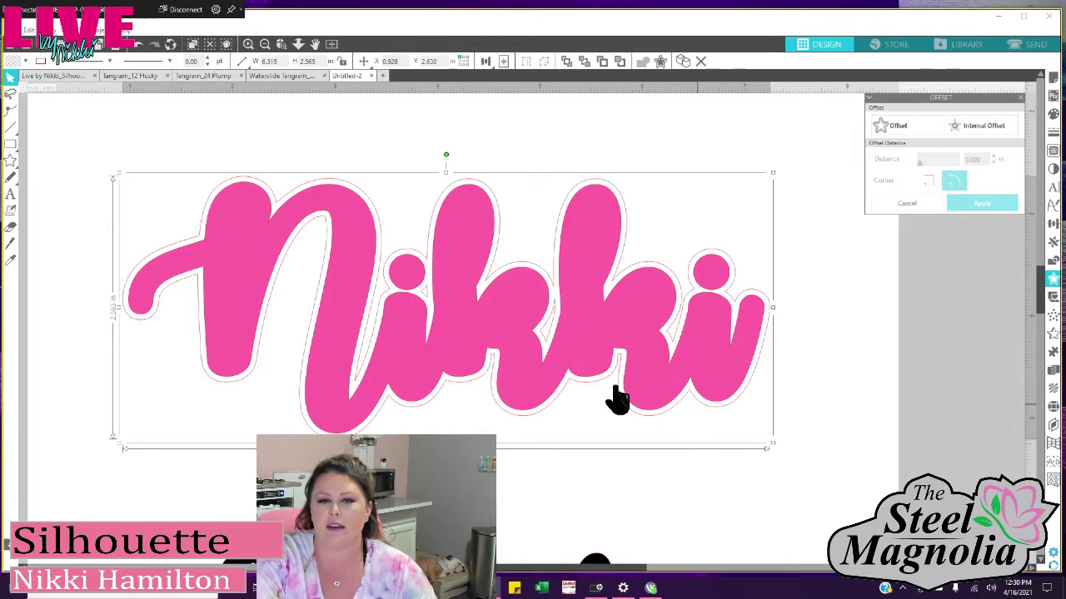
pyautogui.click(25, 60)
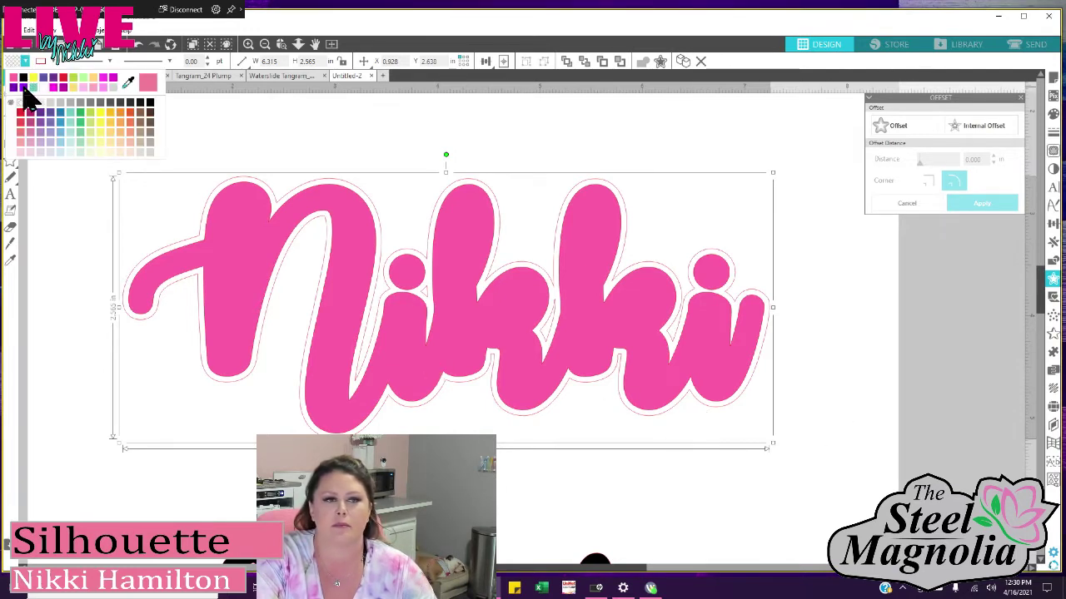
pyautogui.click(24, 89)
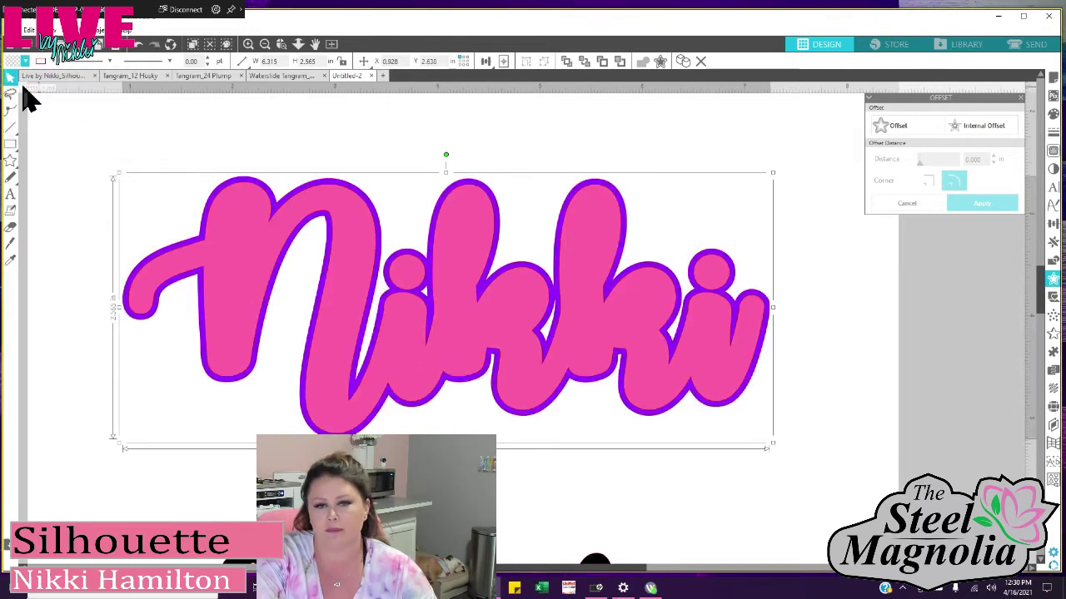
# - Select the pink name and its purple offset and combine them into a compound path that leaves a purple outline
pyautogui.click(854, 388)
pyautogui.click(636, 340)
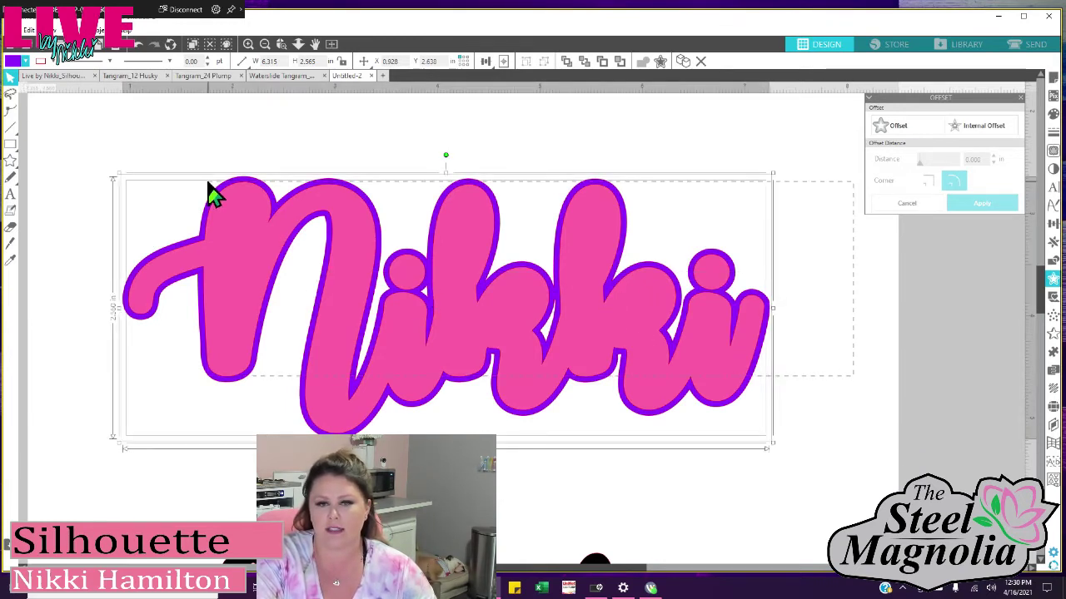
pyautogui.rightClick(356, 273)
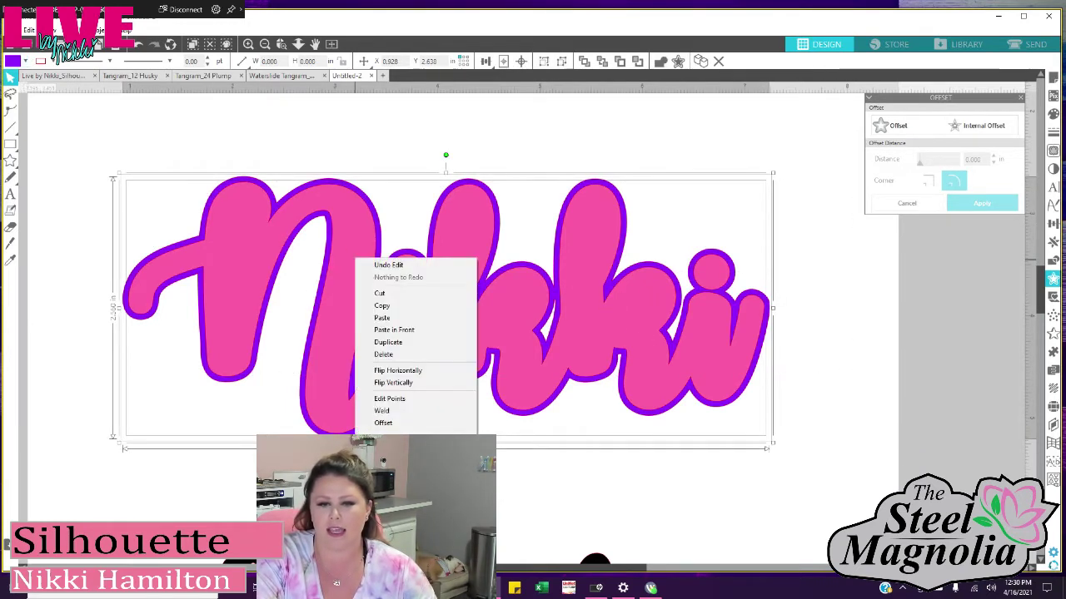
pyautogui.click(382, 411)
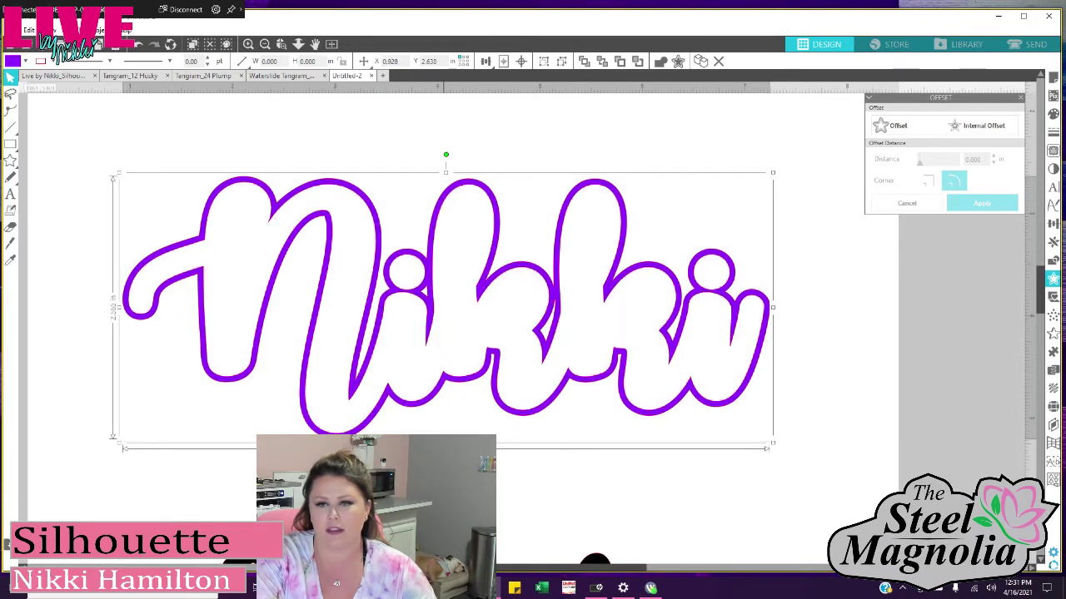
# - Centre the black name inside the purple outline and move both together up to the top of the page
pyautogui.click(265, 45)
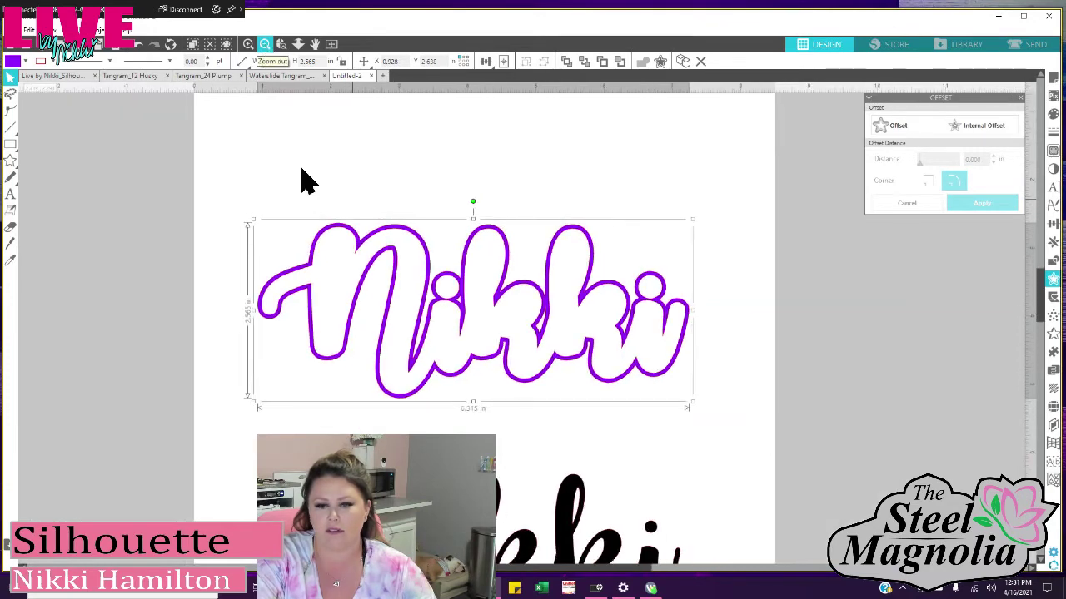
pyautogui.moveTo(381, 395); pyautogui.dragTo(413, 268)
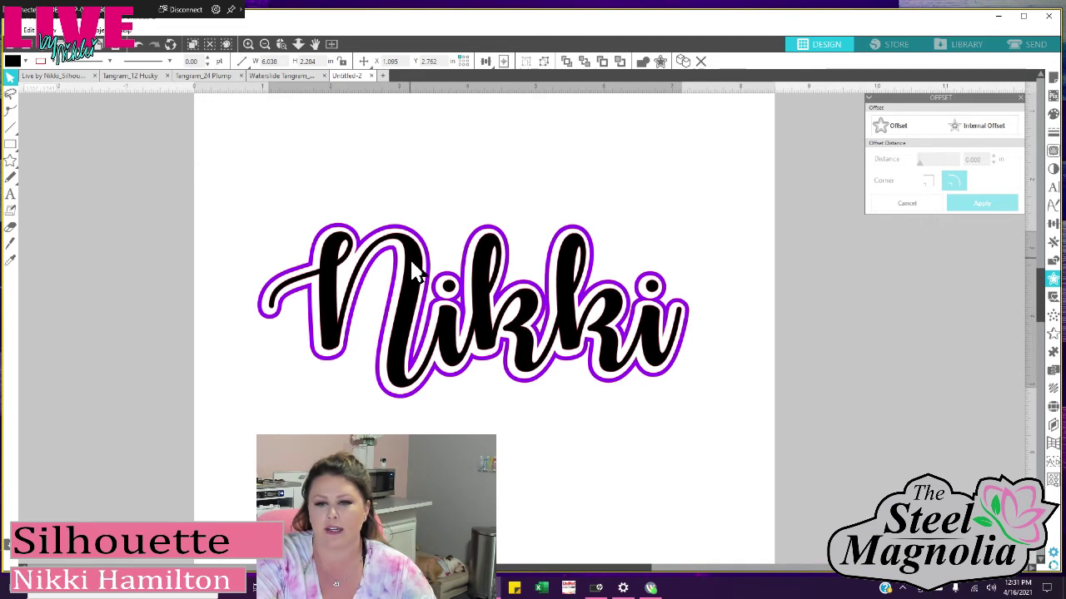
pyautogui.click(443, 293)
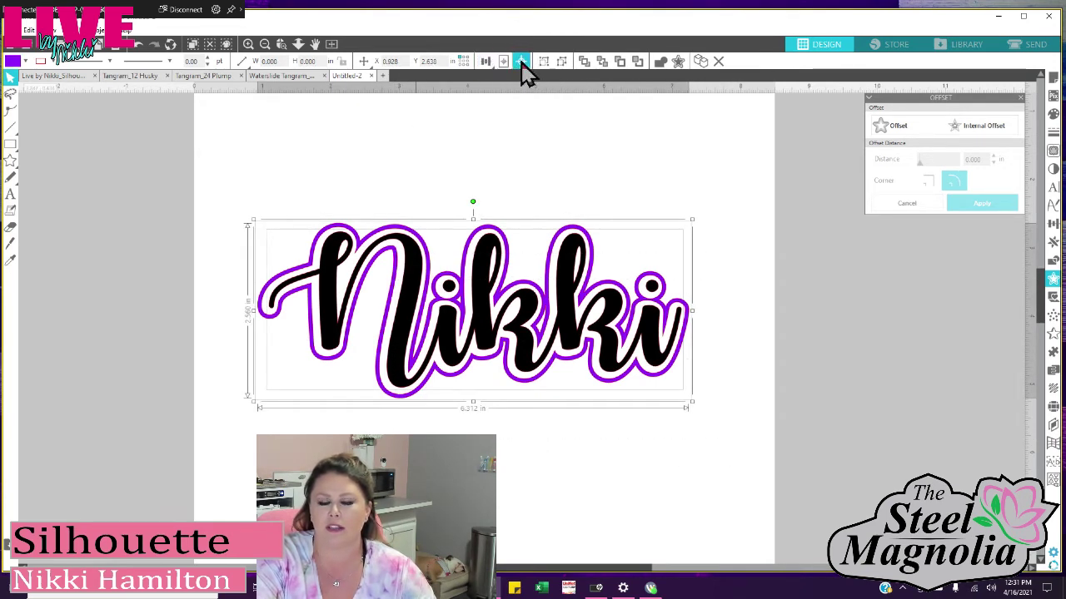
pyautogui.click(499, 165)
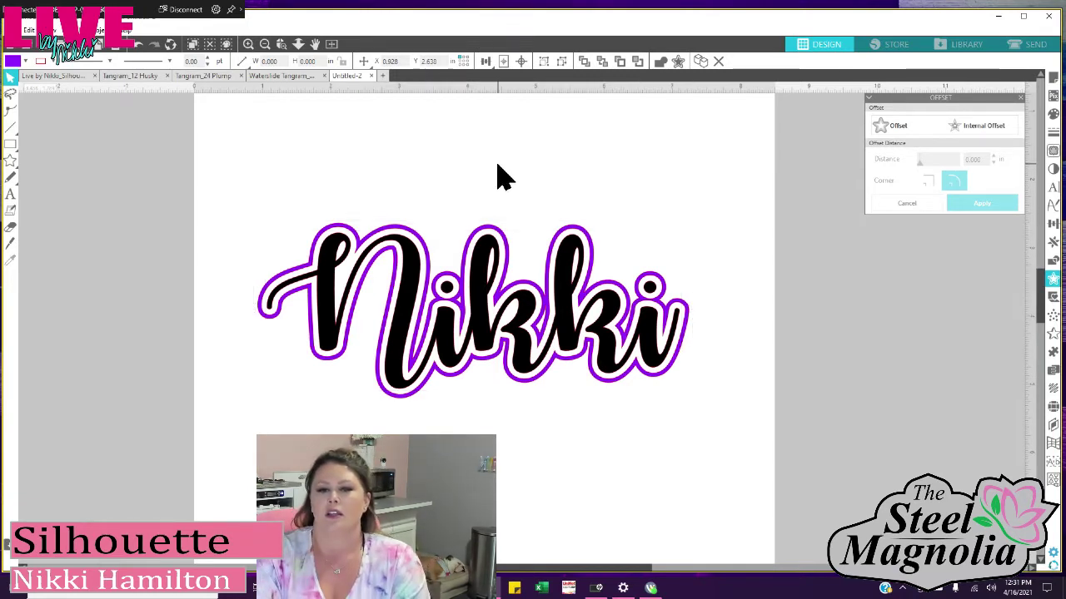
pyautogui.moveTo(224, 177); pyautogui.dragTo(735, 358)
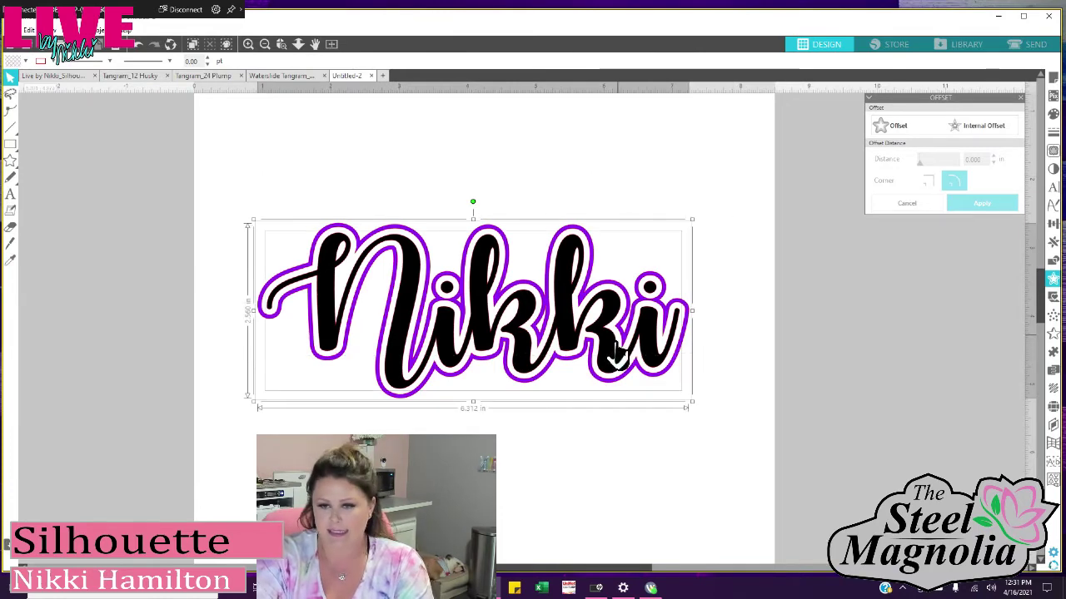
pyautogui.moveTo(620, 353); pyautogui.dragTo(605, 239)
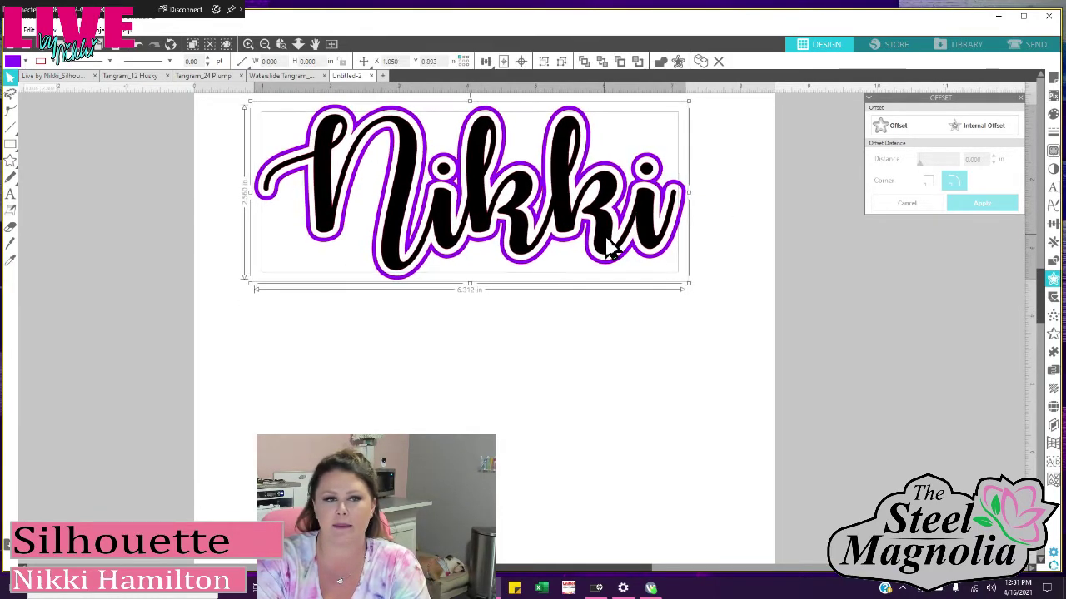
# - Draw a rectangle about 5.69 x 3.01 in below the name and a second about 5.49 x 1.47 in inside its lower half
pyautogui.moveTo(15, 167)
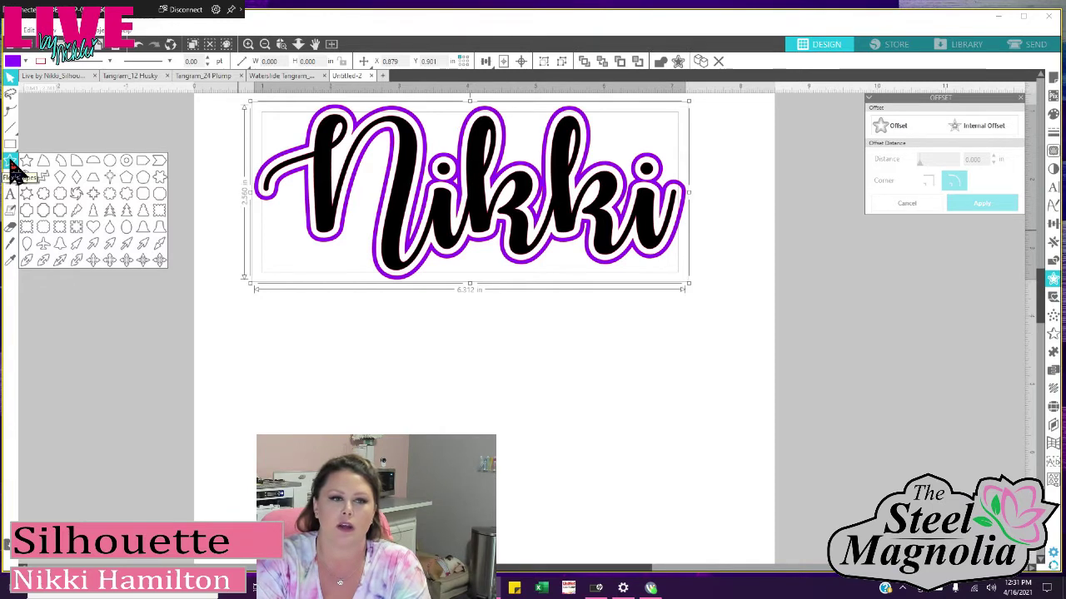
pyautogui.click(26, 145)
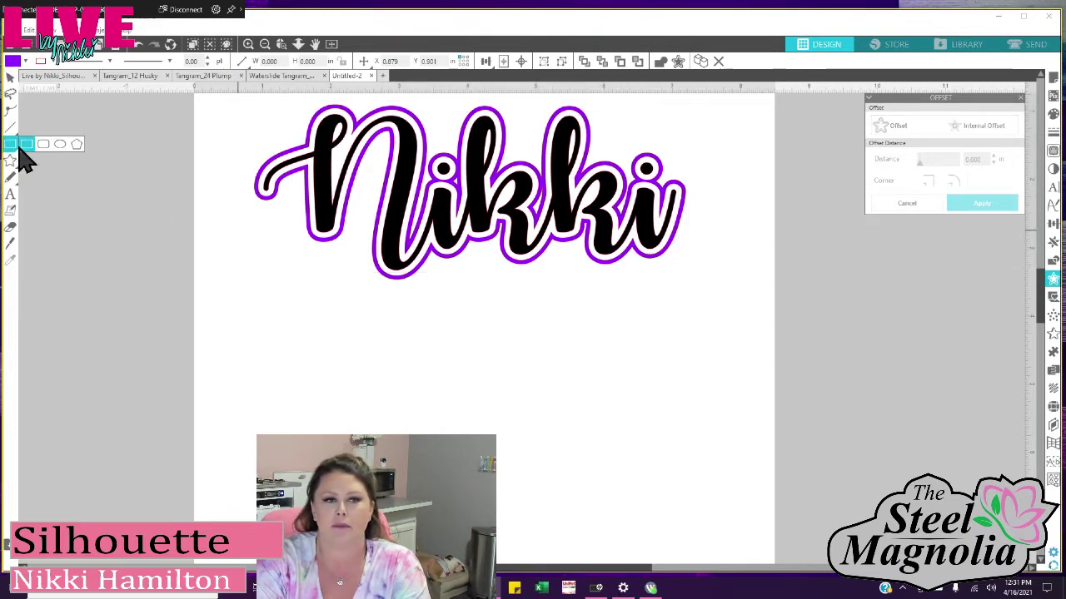
pyautogui.moveTo(273, 313); pyautogui.dragTo(657, 517)
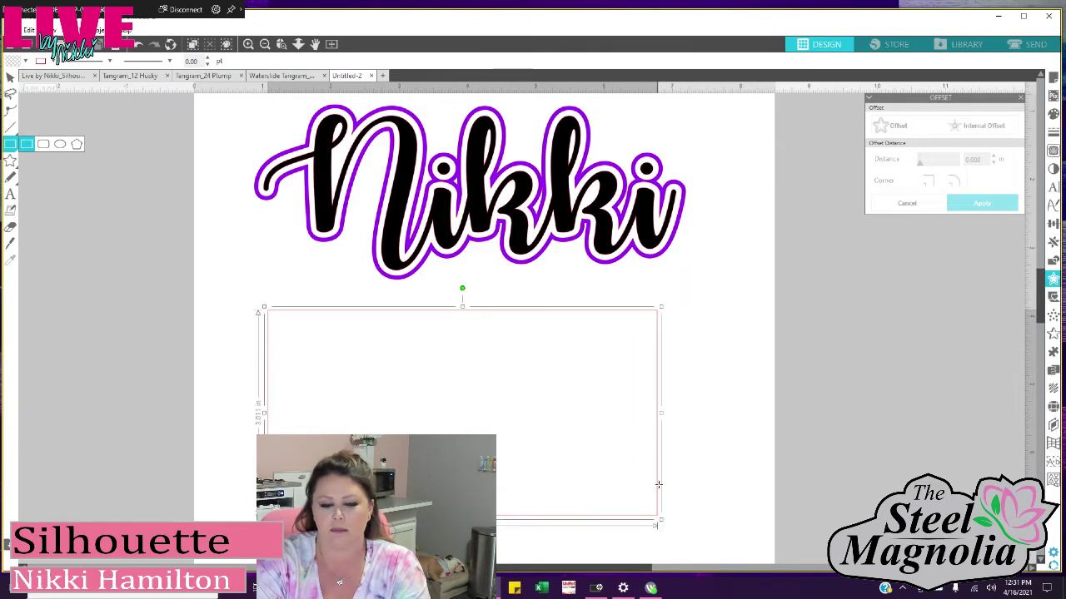
pyautogui.scroll(-1, 666, 411)
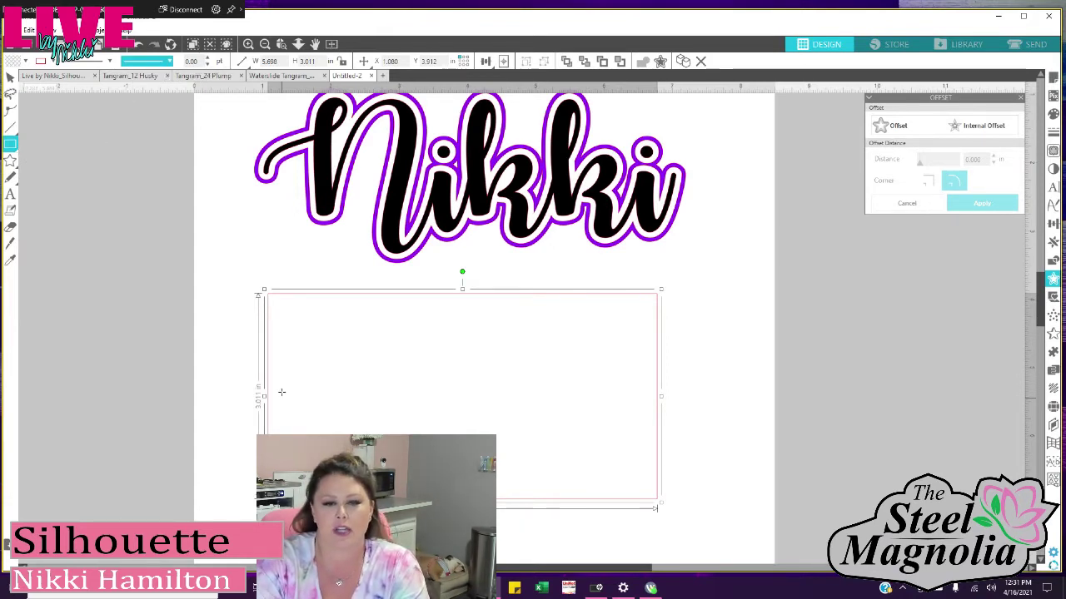
pyautogui.moveTo(276, 391); pyautogui.dragTo(651, 499)
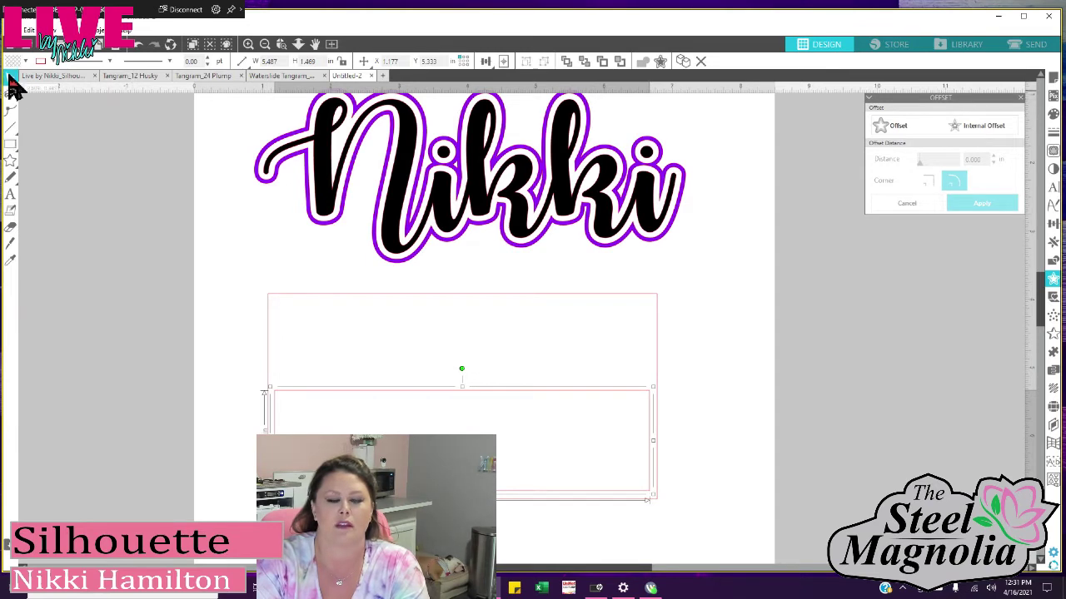
# - Combine the two rectangles into a compound path and fill the resulting frame with pink
pyautogui.moveTo(209, 346); pyautogui.dragTo(328, 439)
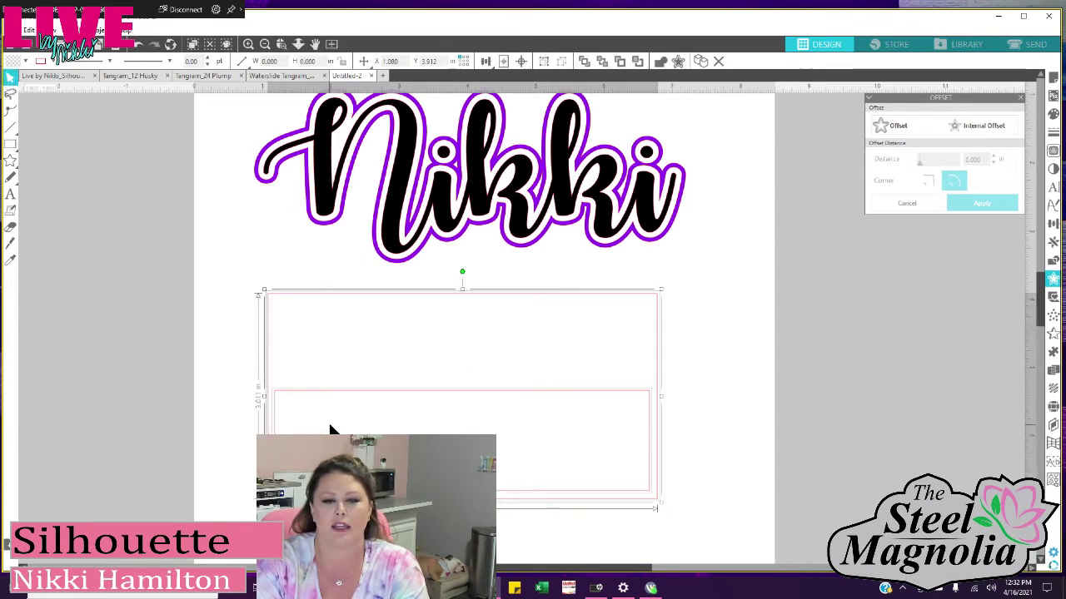
pyautogui.rightClick(328, 420)
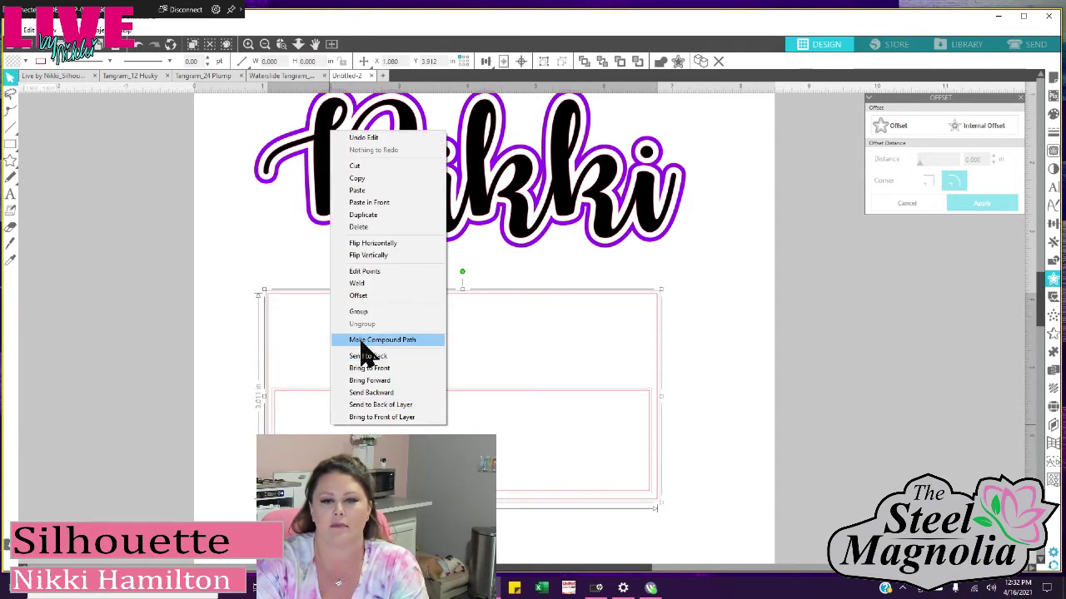
pyautogui.click(361, 341)
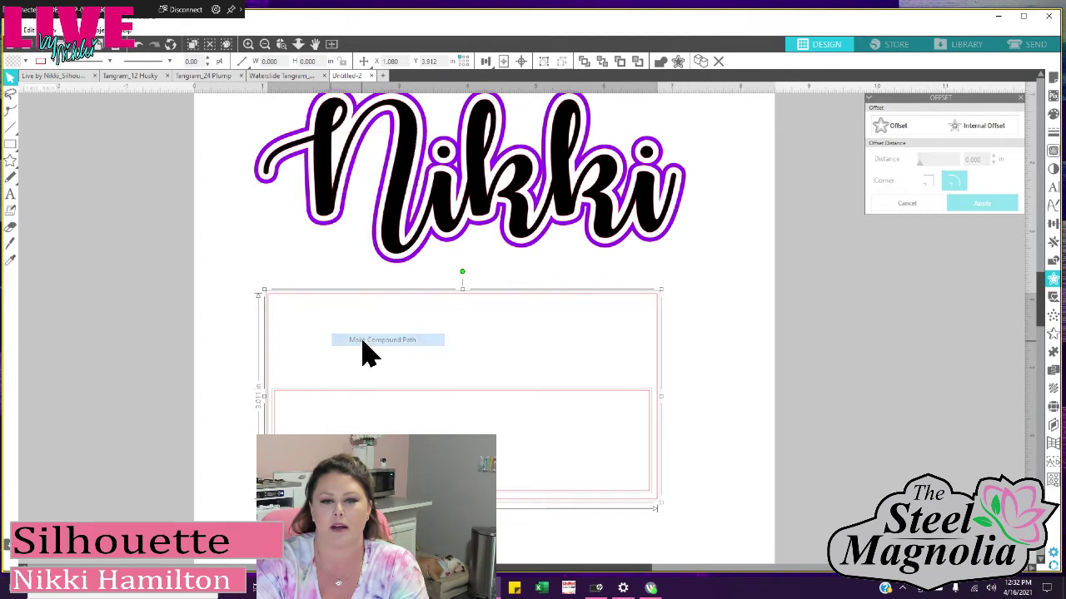
pyautogui.click(25, 61)
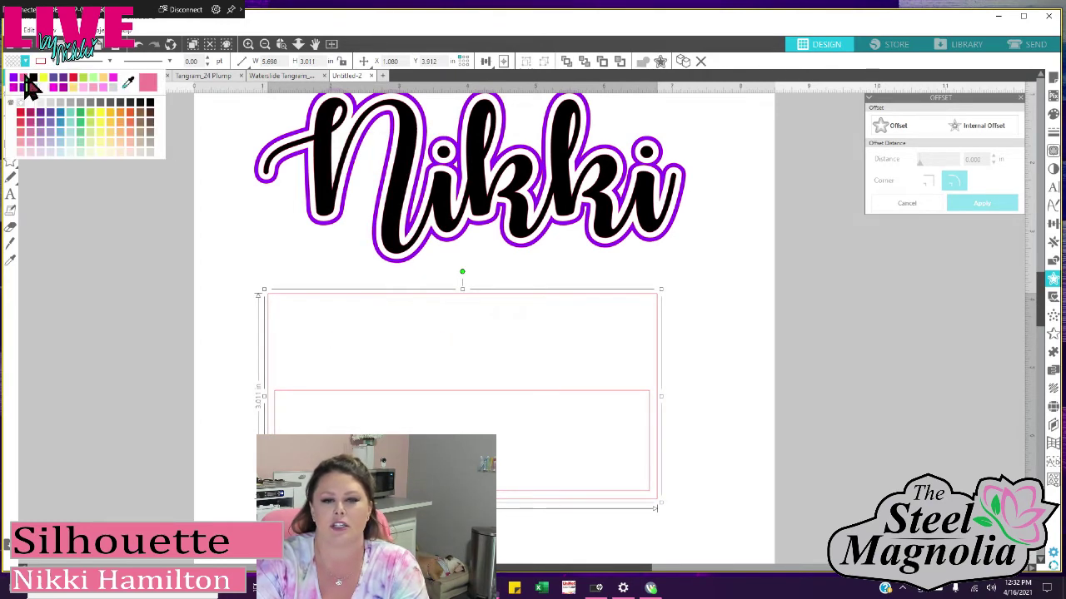
pyautogui.click(27, 78)
# - Add the text "Hello my name is..." over the upper band of the pink frame
pyautogui.click(10, 194)
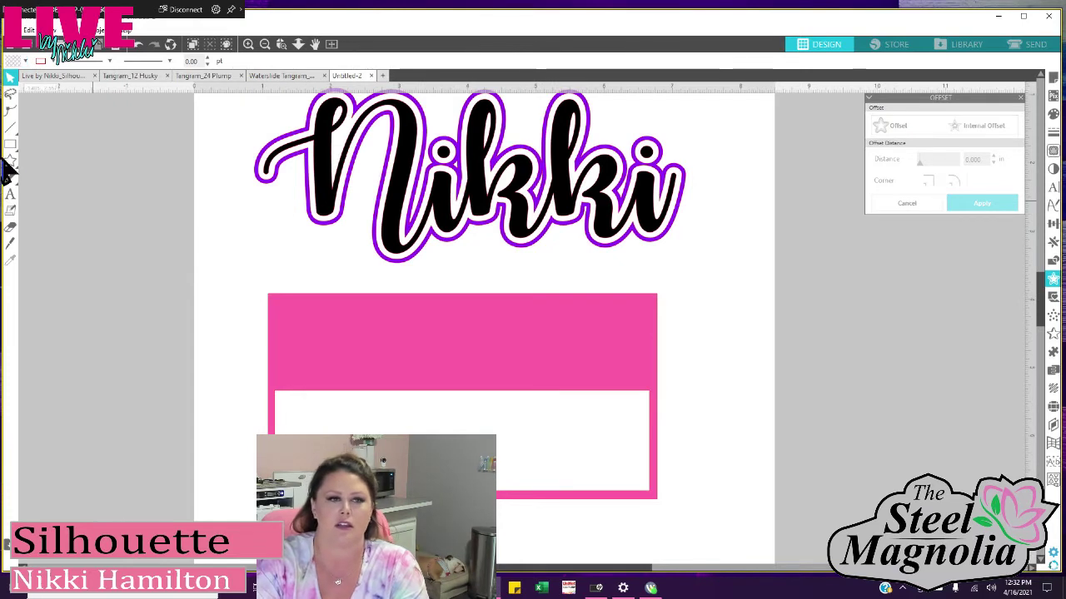
pyautogui.click(308, 326)
pyautogui.write('HEll')
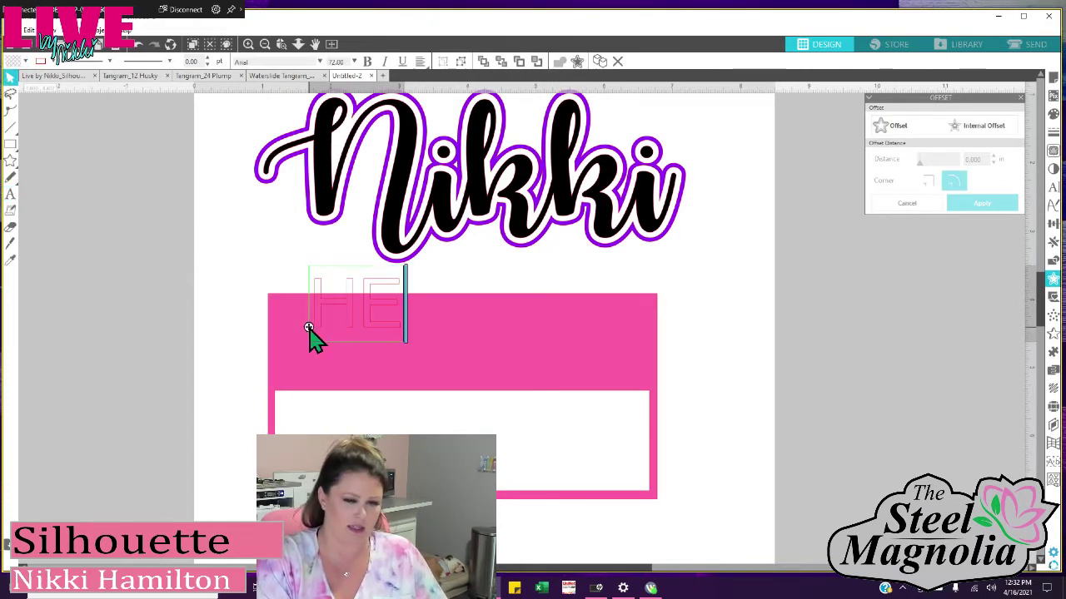
pyautogui.press('BackSpace')
pyautogui.press('BackSpace')
pyautogui.press('BackSpace')
pyautogui.press('BackSpace')
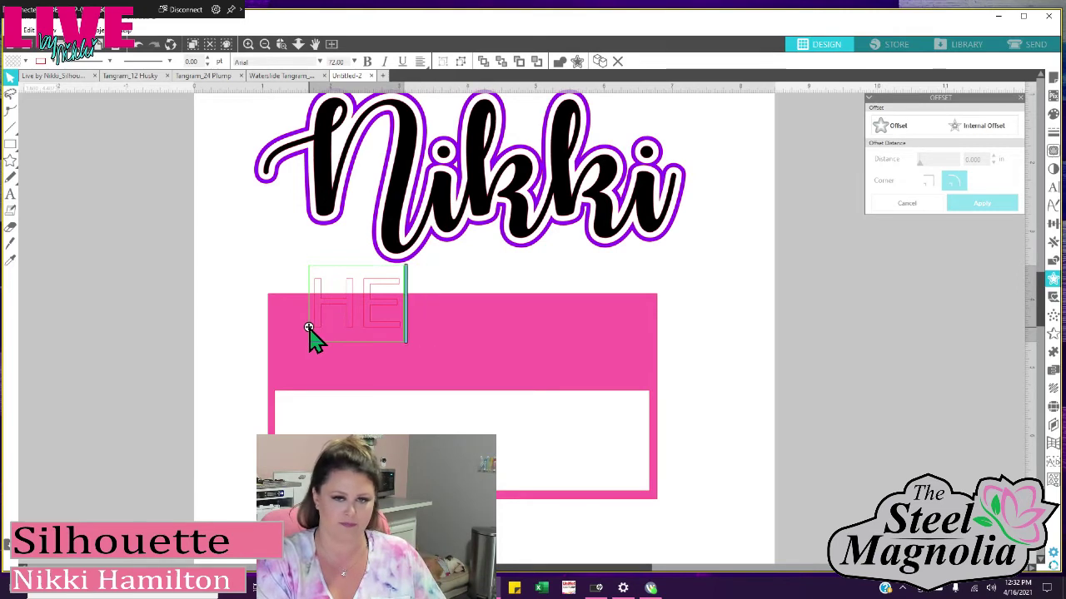
pyautogui.write('Hello my')
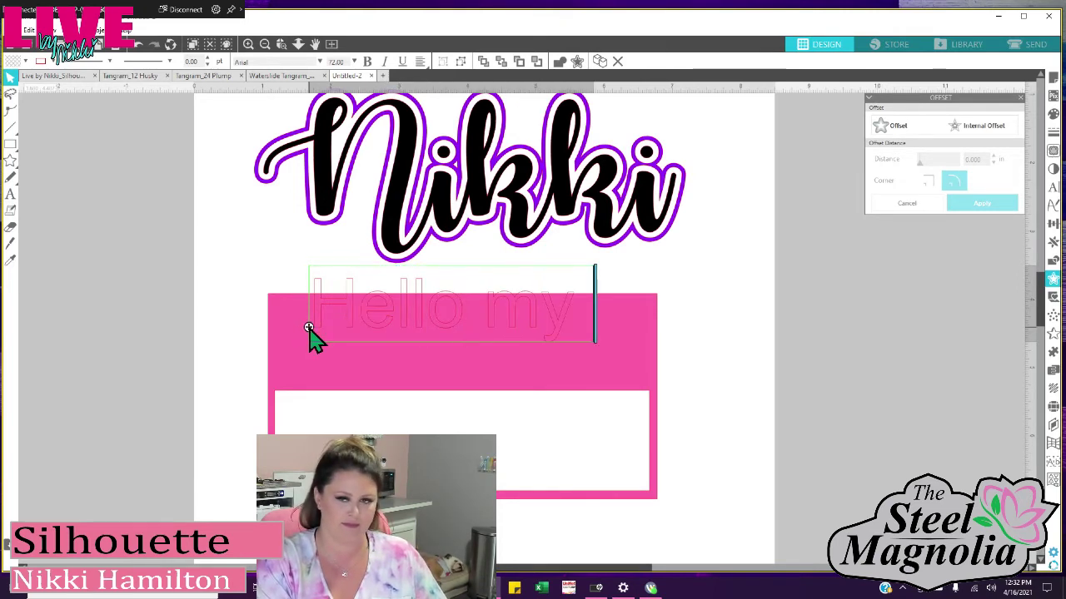
pyautogui.write(' name is..')
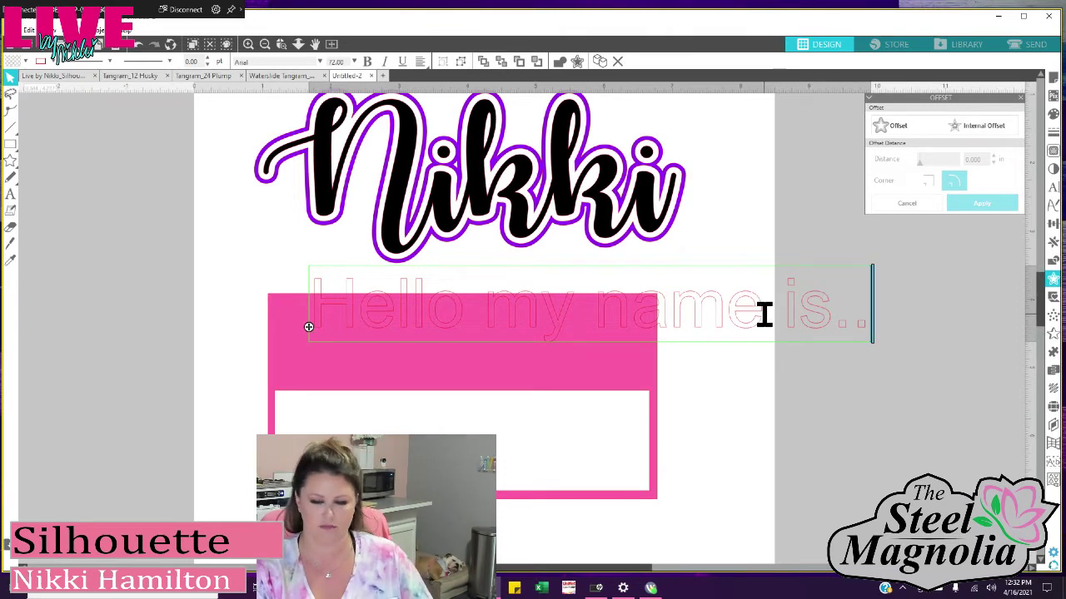
pyautogui.write('.')
pyautogui.click(880, 404)
# - Set the font of the "Hello my name is..." text to Almond Nougat after trying Algerian
pyautogui.click(716, 315)
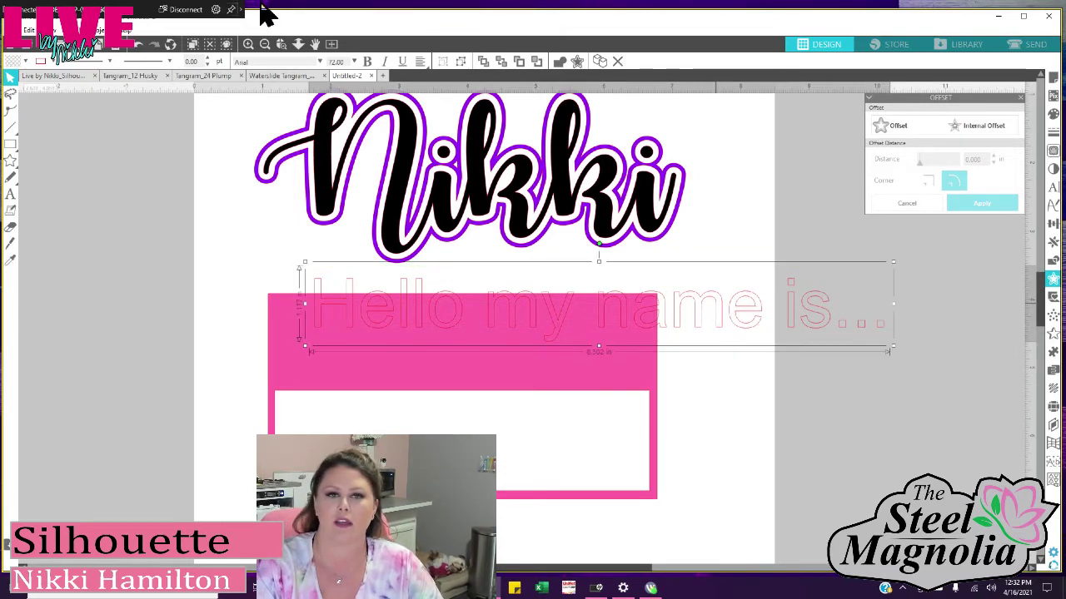
pyautogui.click(322, 62)
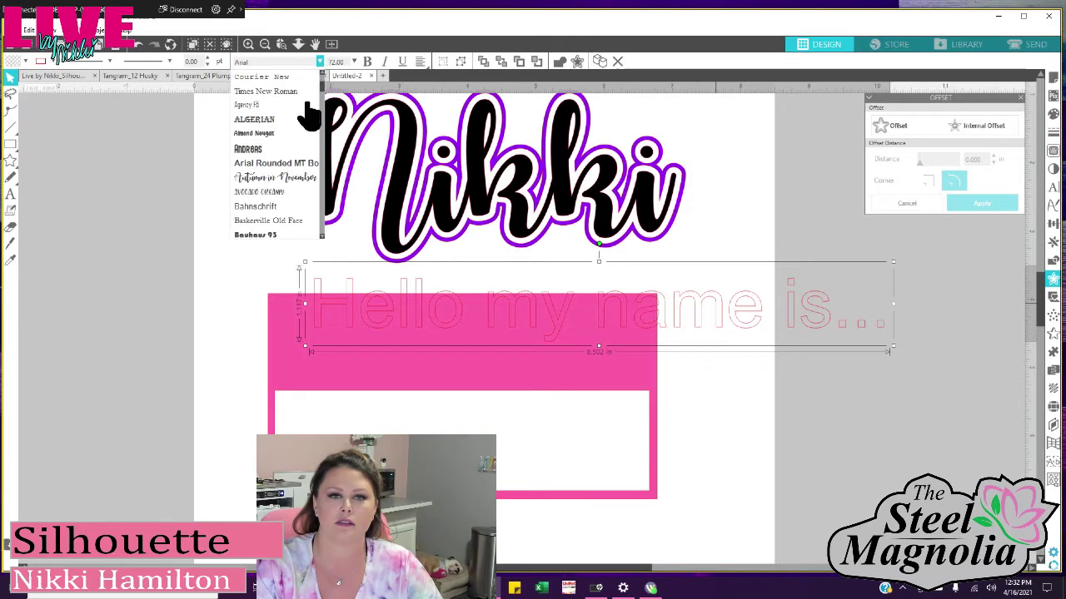
pyautogui.click(291, 125)
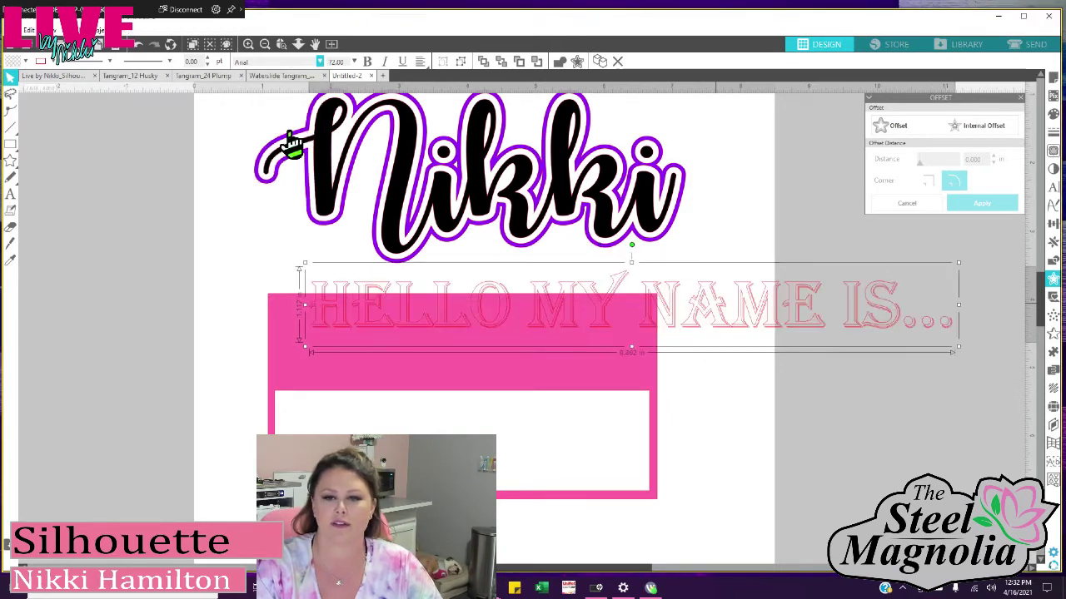
pyautogui.click(320, 63)
pyautogui.click(293, 106)
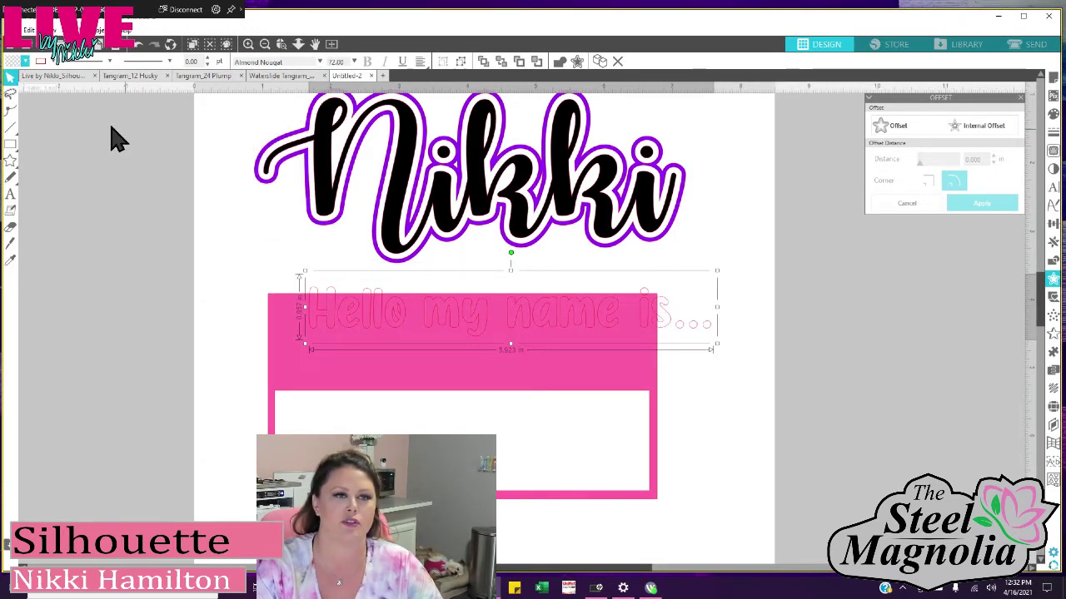
# - Fill the "Hello my name is..." text with black, then move and scale it to about 68 pt to fit inside the pink band
pyautogui.click(25, 61)
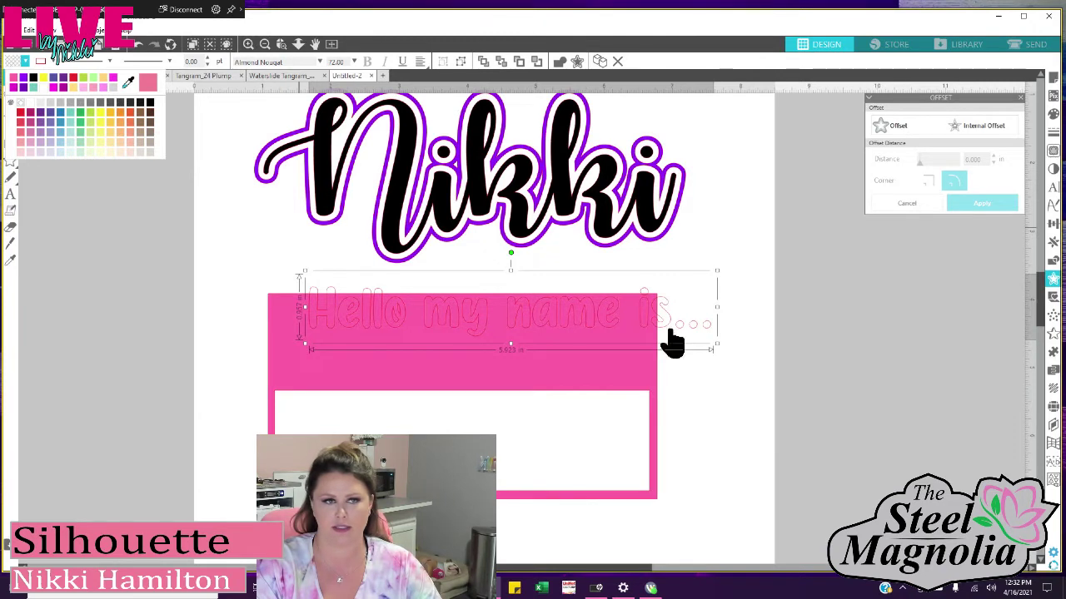
pyautogui.click(34, 87)
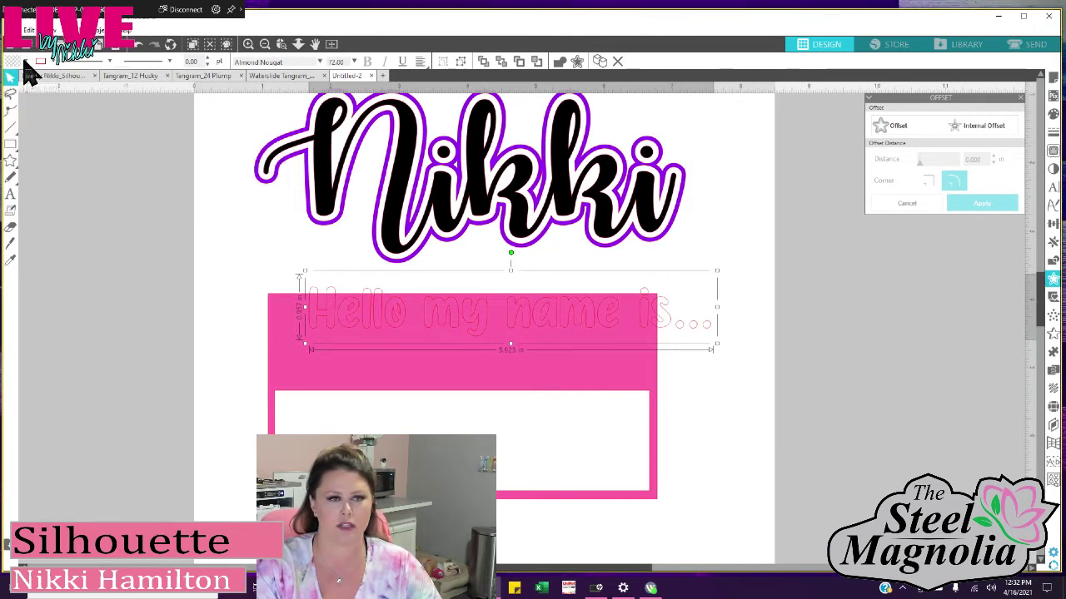
pyautogui.click(25, 63)
pyautogui.click(34, 82)
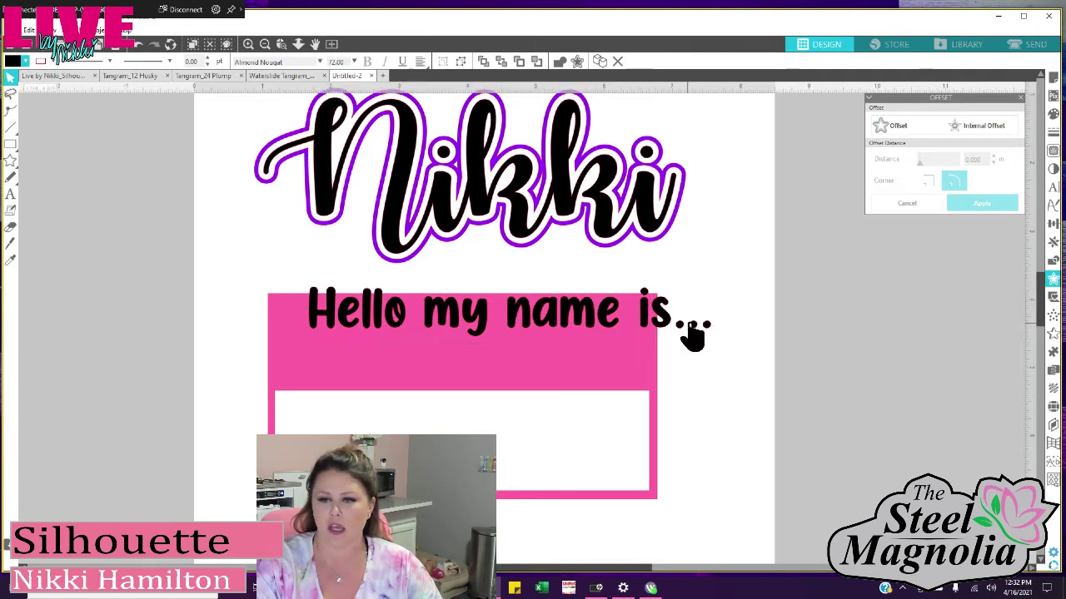
pyautogui.moveTo(692, 335); pyautogui.dragTo(652, 354)
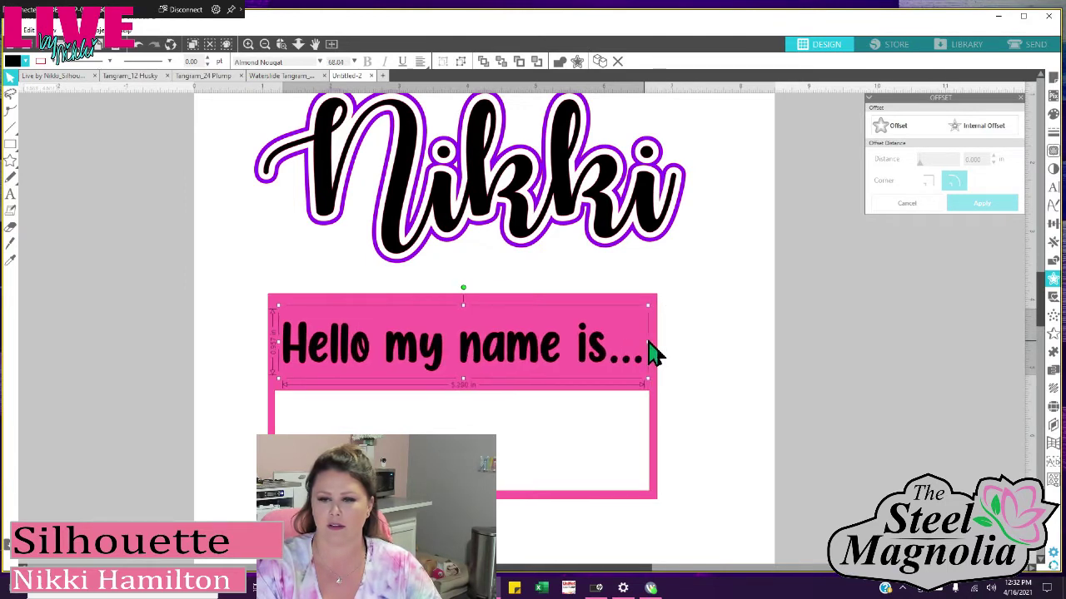
pyautogui.click(719, 352)
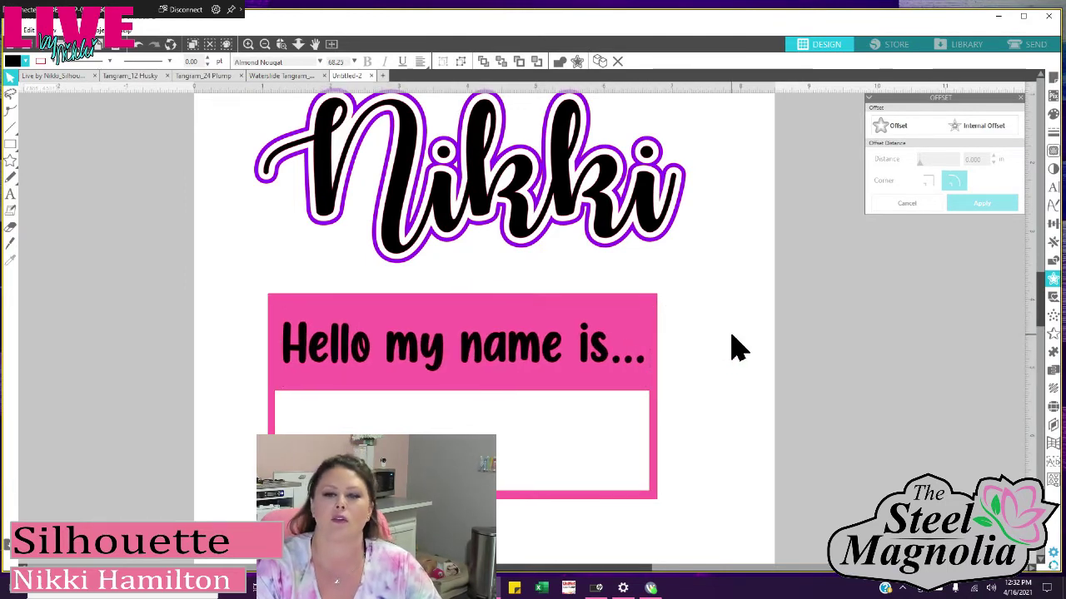
# - Select the "Hello my name is..." text with the pink frame and subtract the text from the frame
pyautogui.click(532, 352)
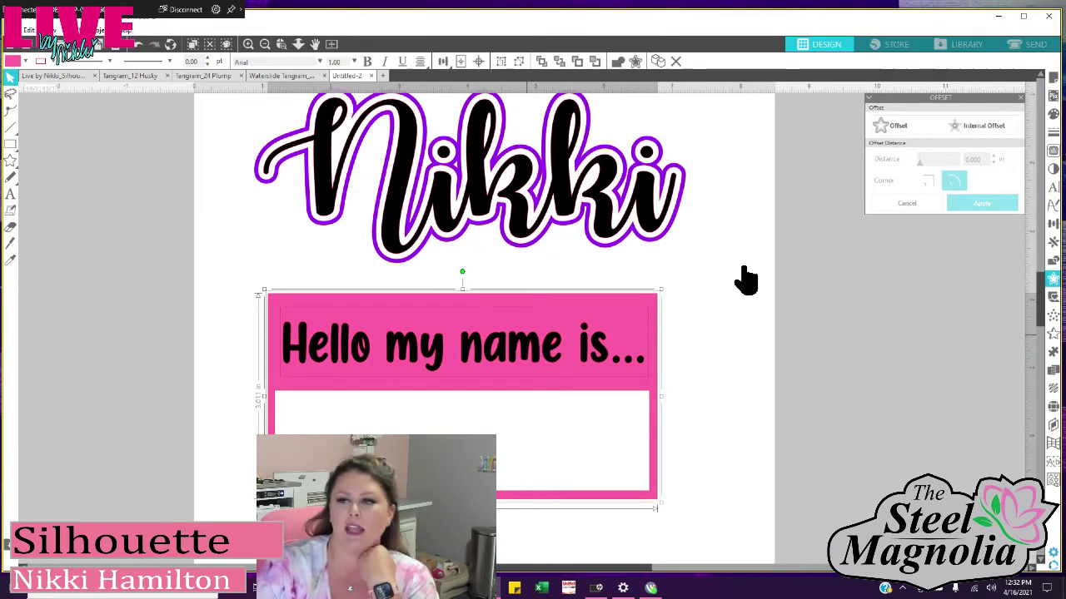
pyautogui.click(1054, 264)
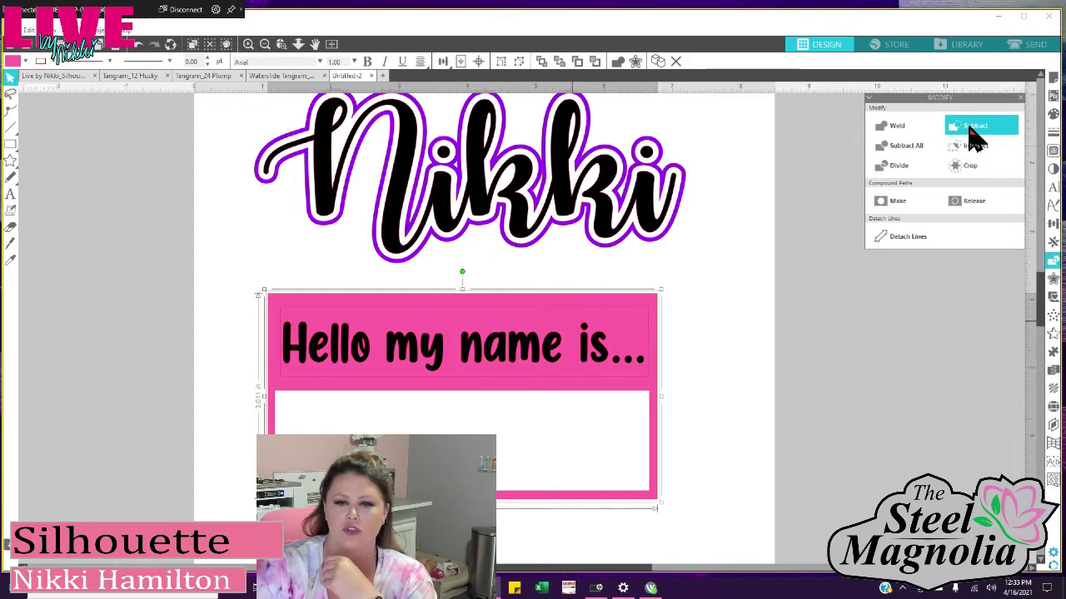
pyautogui.click(971, 131)
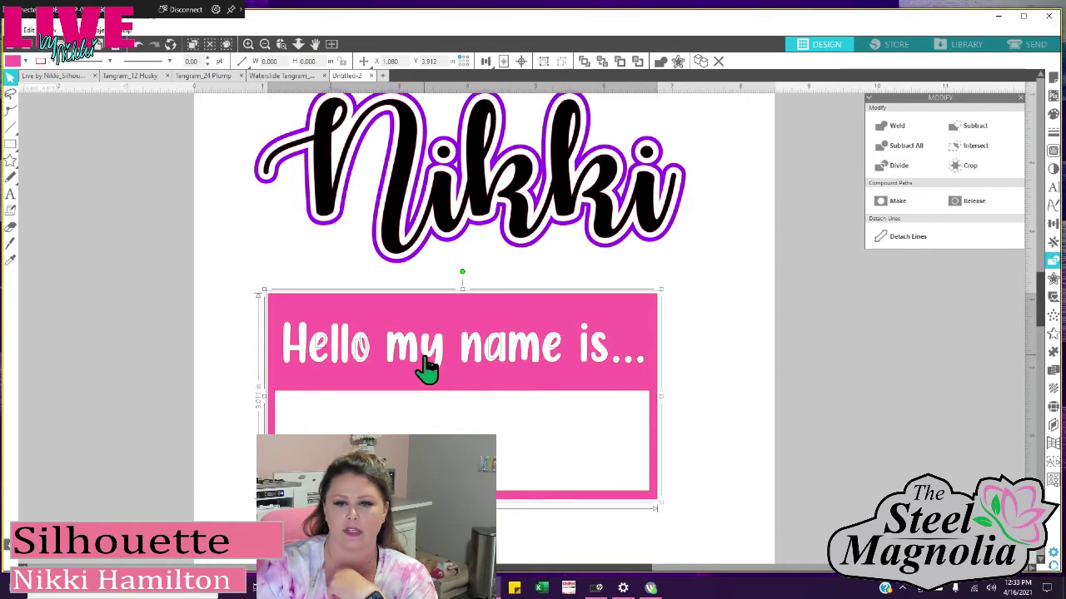
# - Combine the cut pink frame's pieces into a single shape, and resize the outlined name to fit inside the frame's white panel
pyautogui.rightClick(427, 366)
pyautogui.click(464, 236)
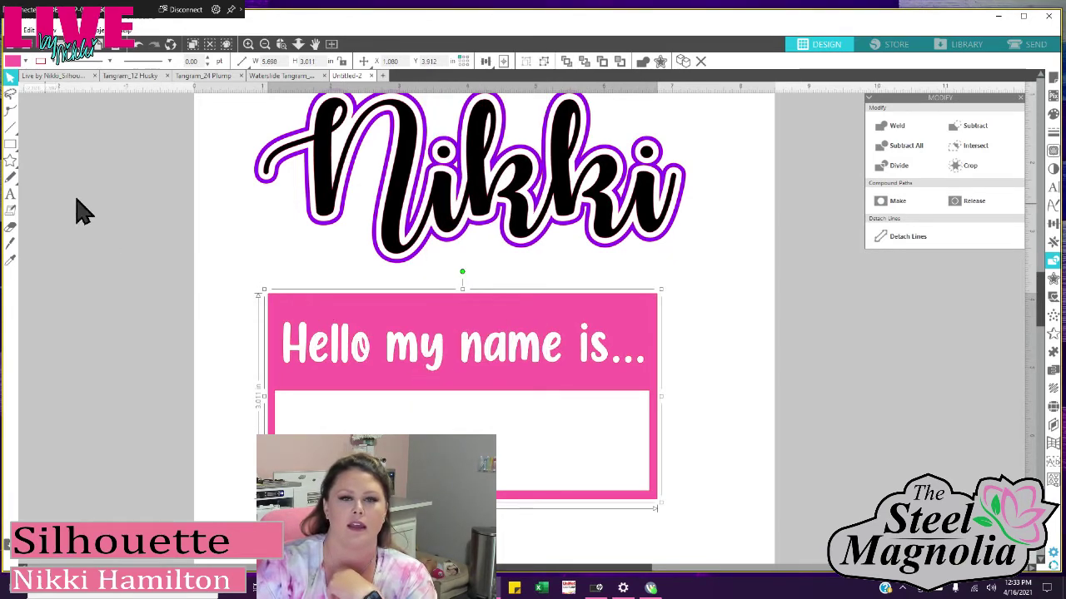
pyautogui.moveTo(736, 225); pyautogui.dragTo(424, 179)
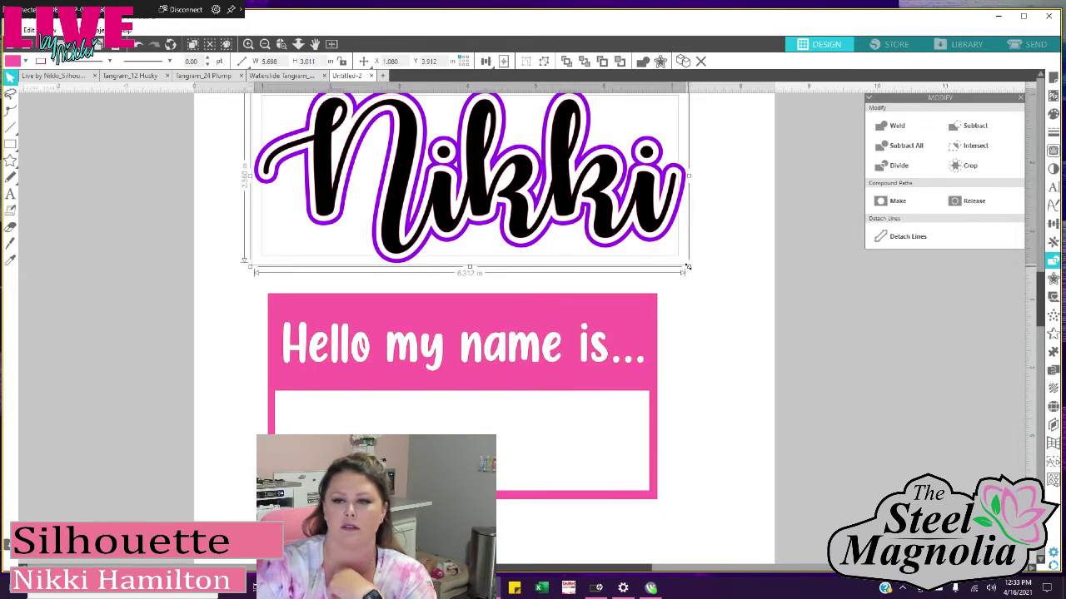
pyautogui.moveTo(688, 266); pyautogui.dragTo(471, 224)
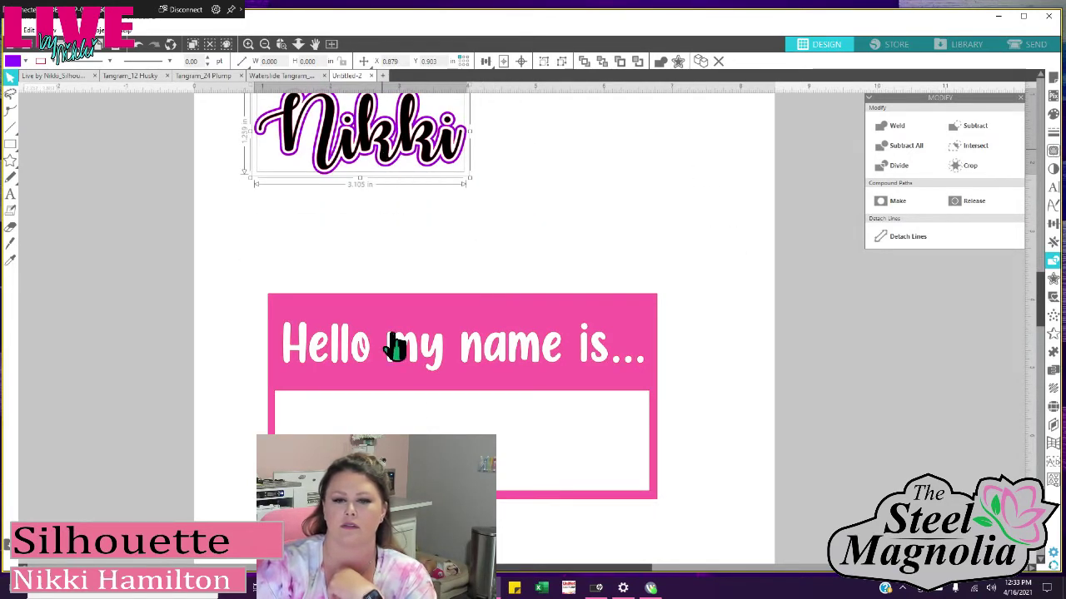
pyautogui.moveTo(407, 171); pyautogui.dragTo(492, 477)
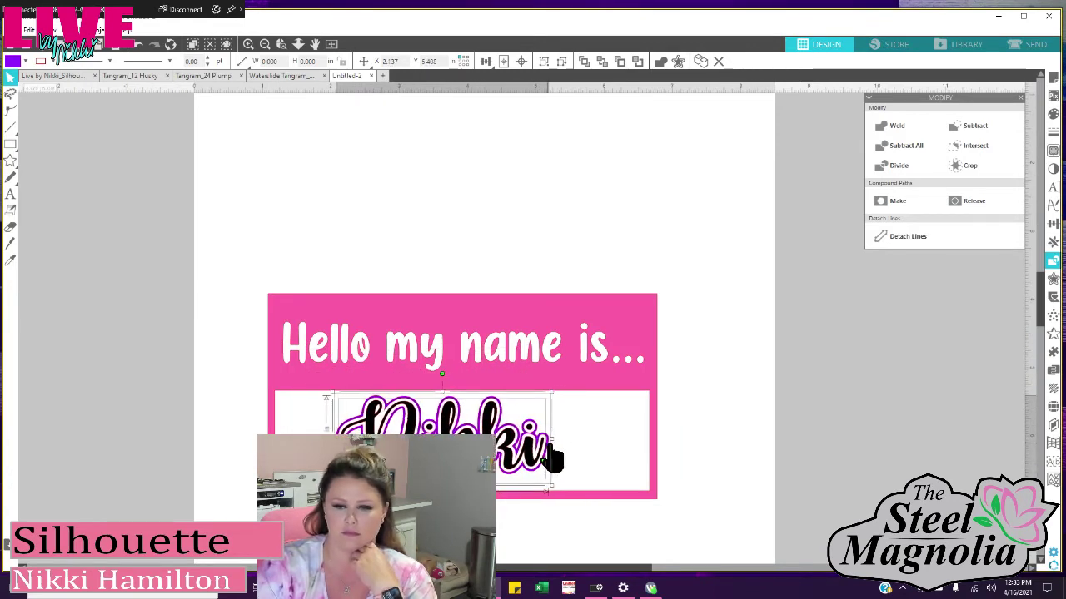
pyautogui.moveTo(552, 438); pyautogui.dragTo(589, 474)
# - Select the name with the pink frame and centre them horizontally on each other, after trying left alignment
pyautogui.click(502, 389)
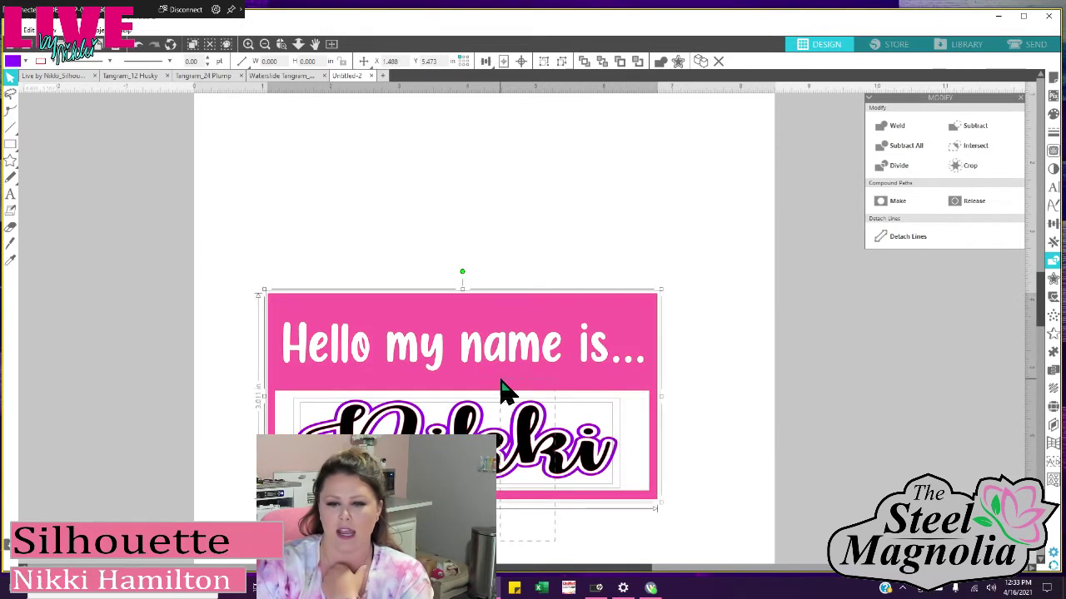
pyautogui.click(487, 64)
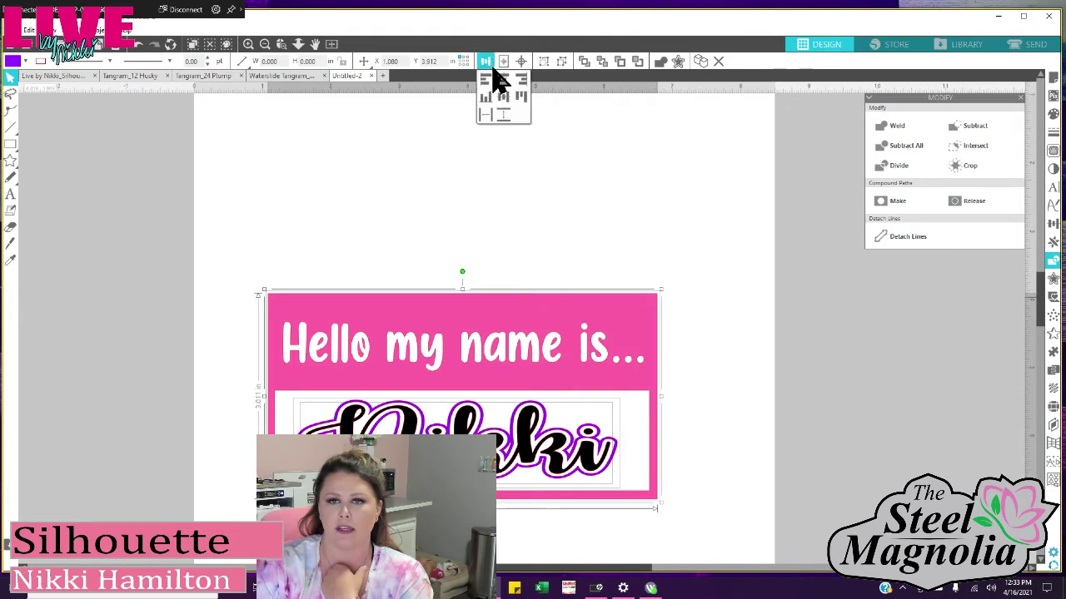
pyautogui.click(504, 82)
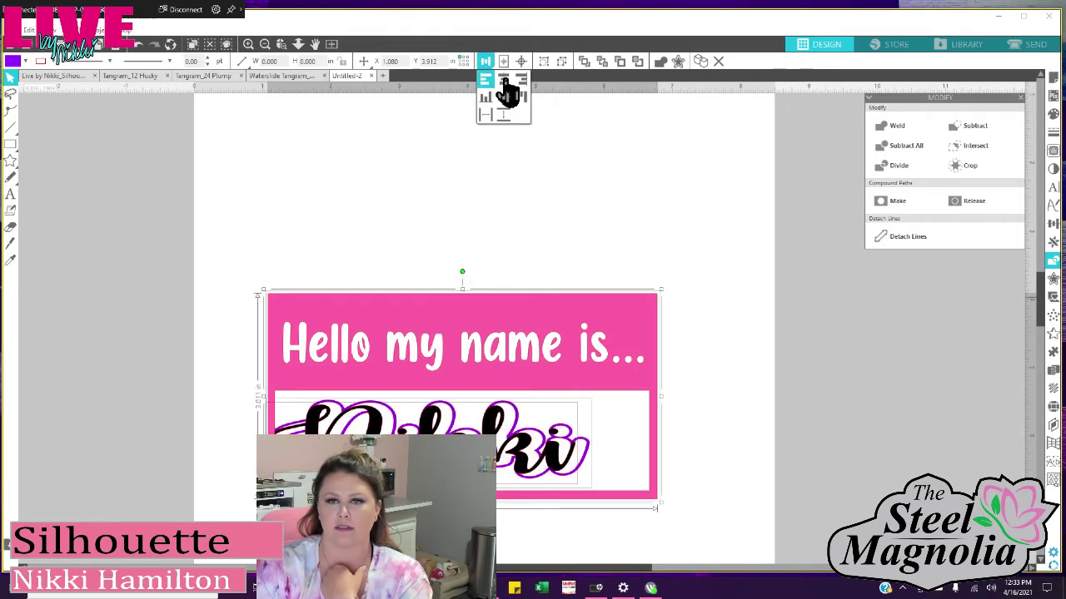
pyautogui.click(504, 82)
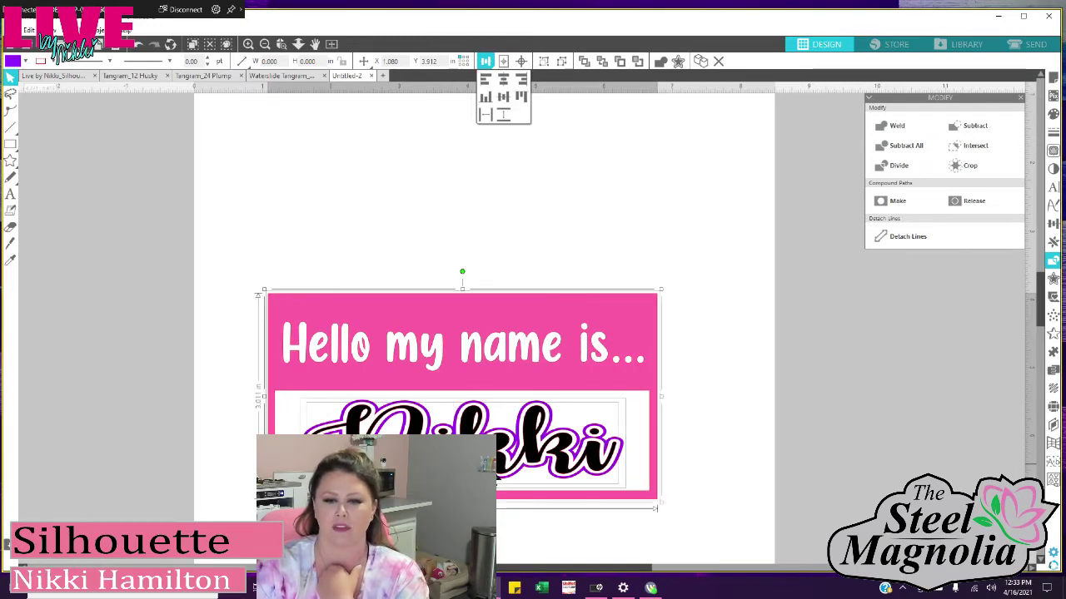
pyautogui.scroll(-3, 483, 421)
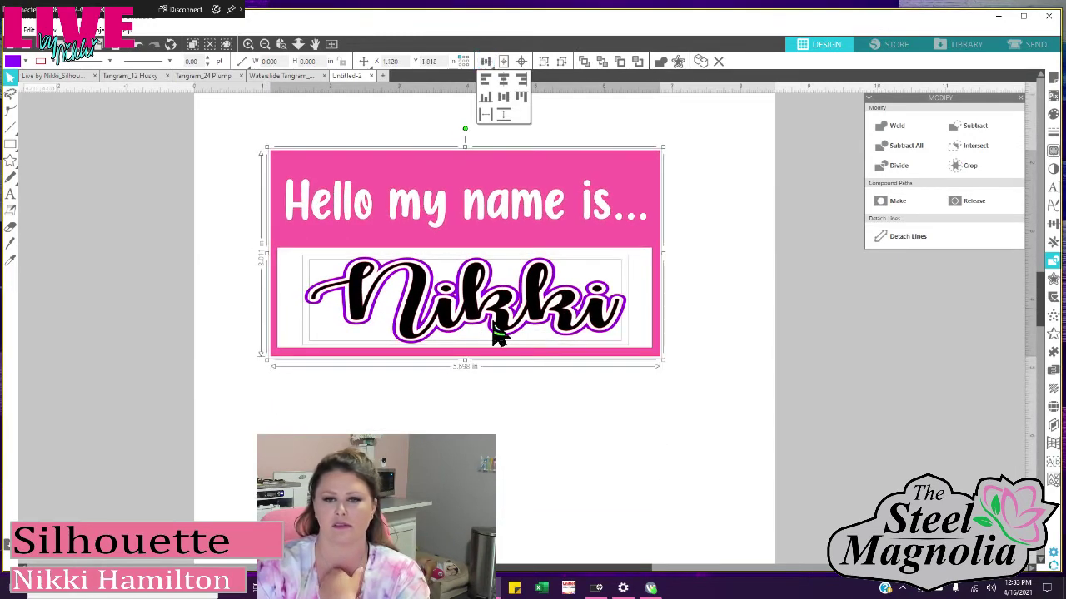
pyautogui.click(503, 81)
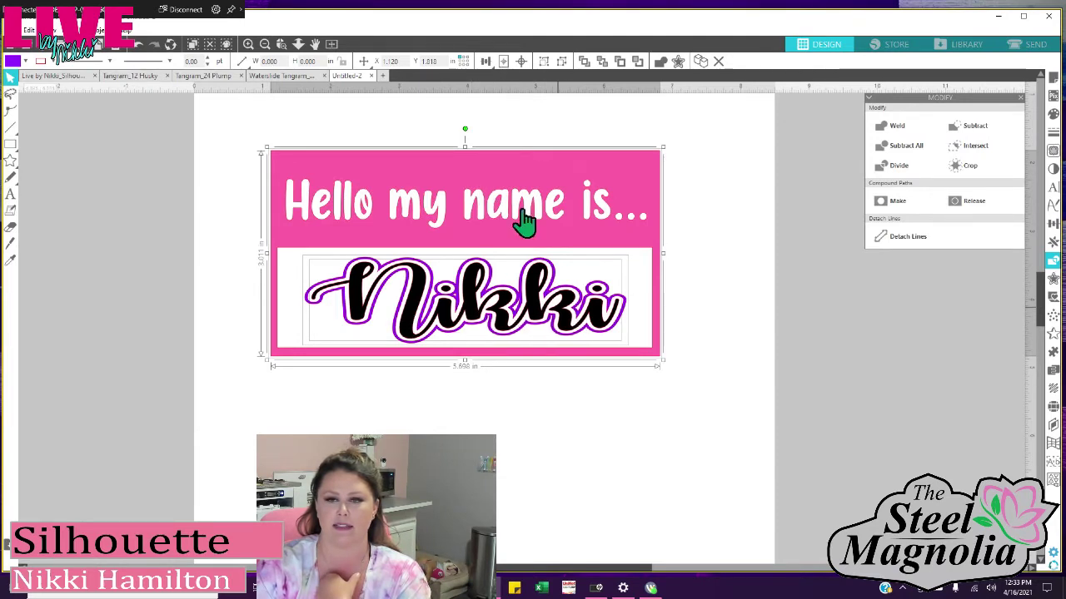
pyautogui.click(439, 389)
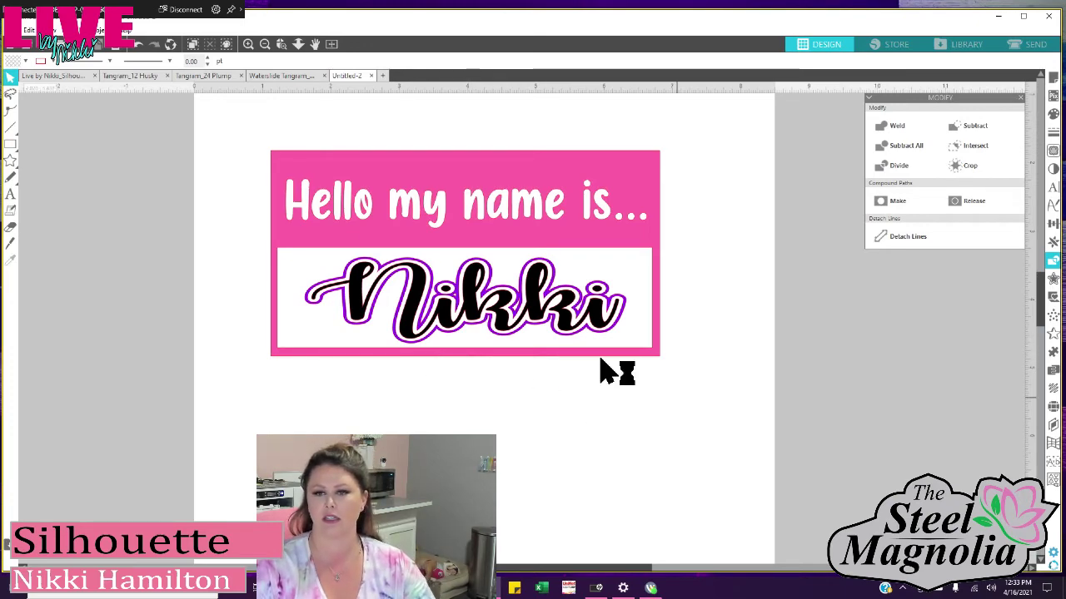
# - Select the whole name-tag design and move it off the page to clear the work area
pyautogui.moveTo(677, 398); pyautogui.dragTo(497, 284)
pyautogui.moveTo(469, 245); pyautogui.dragTo(470, 192)
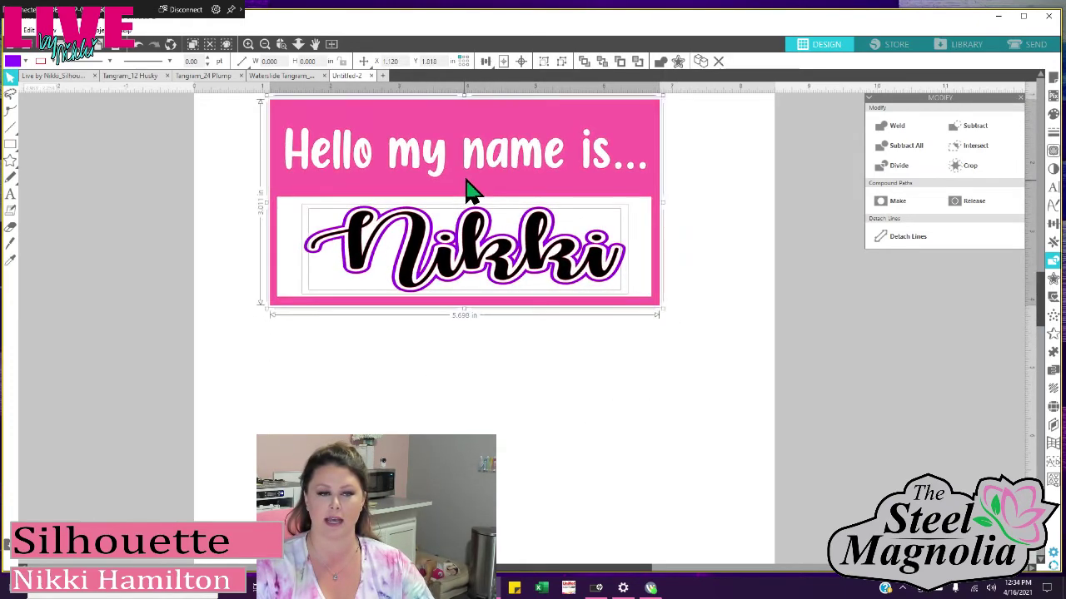
pyautogui.click(10, 194)
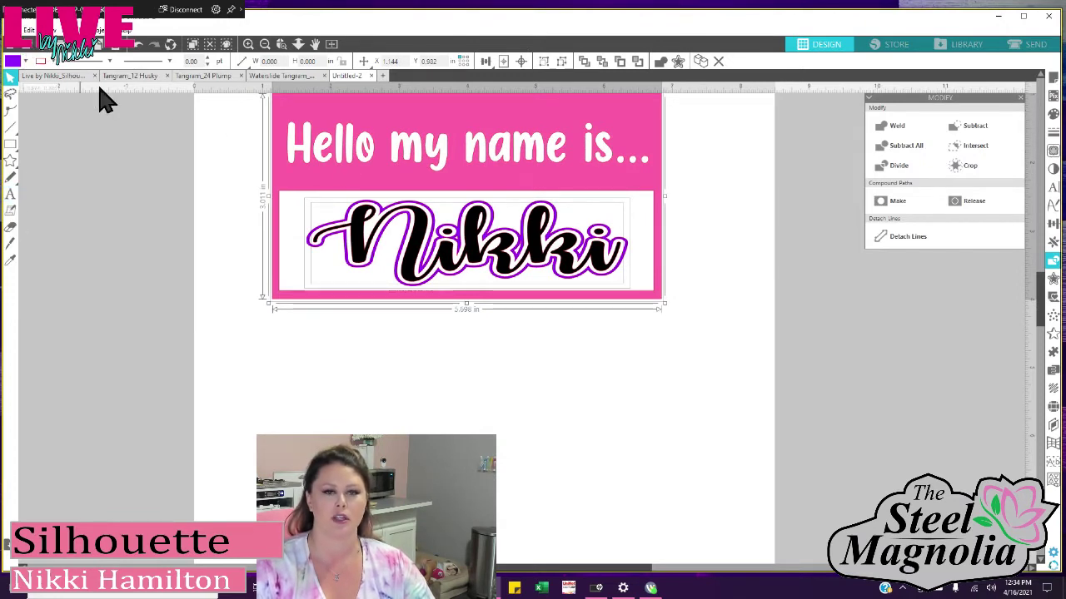
pyautogui.press('Delete')
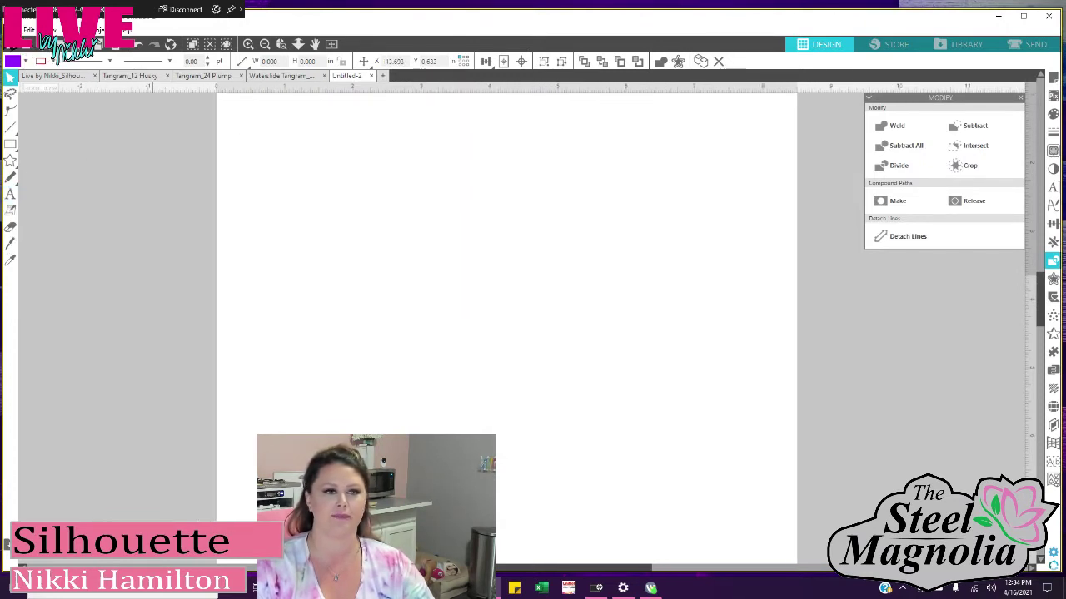
# - Start merging a file into the document and browse to the Buffalo Plaid folder inside Digital Paper
pyautogui.click(17, 32)
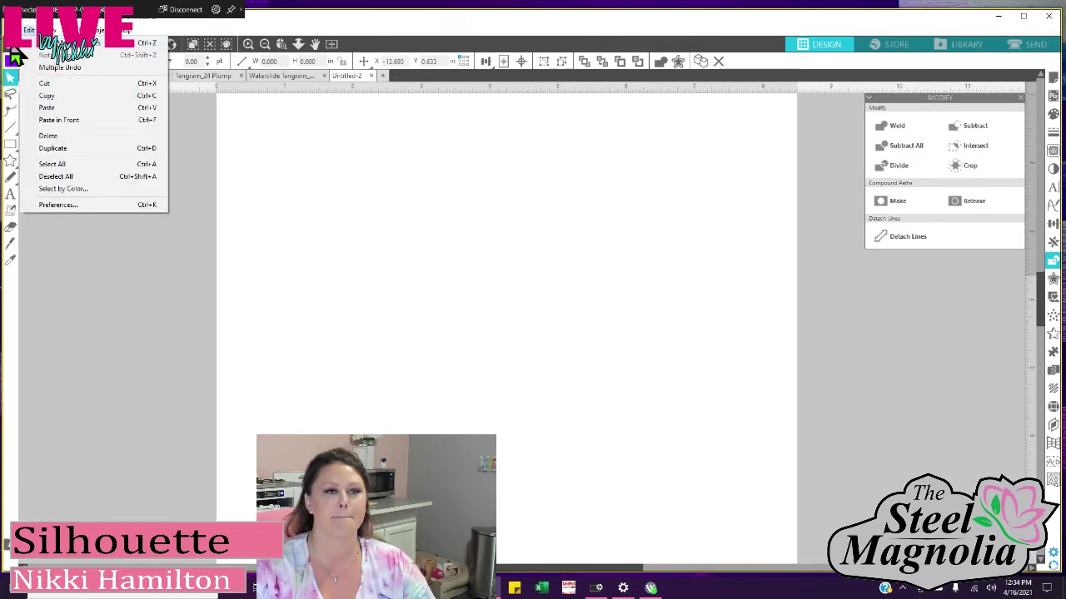
pyautogui.moveTo(29, 81)
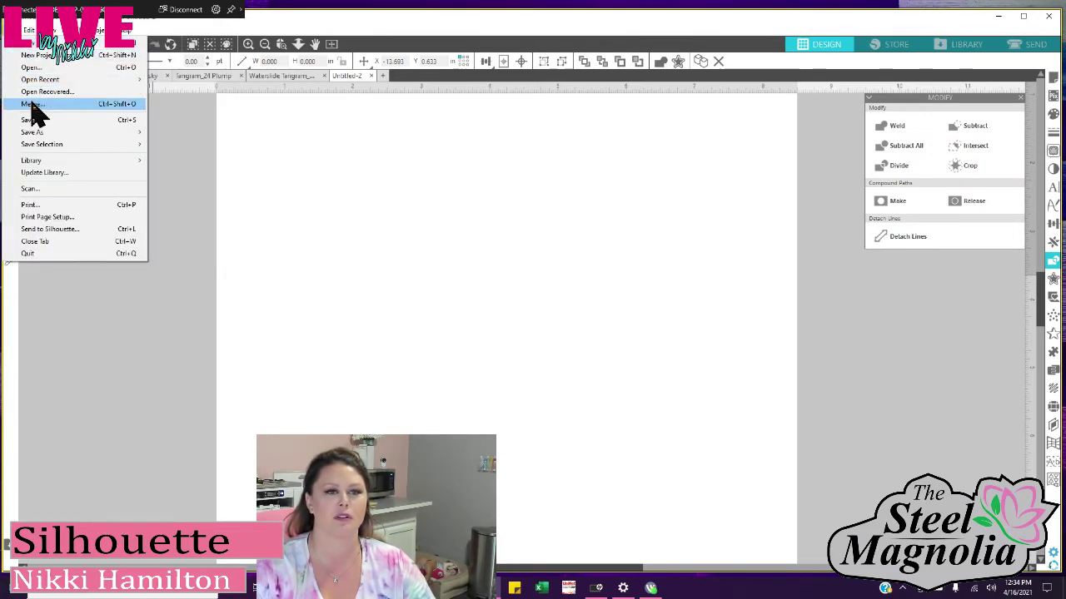
pyautogui.click(32, 104)
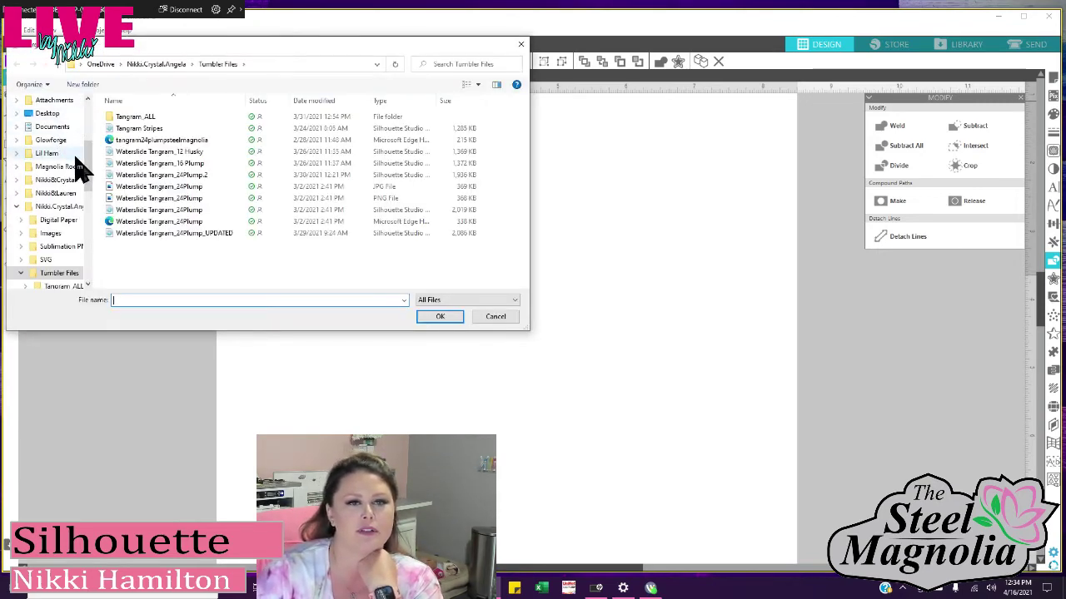
pyautogui.click(166, 65)
pyautogui.doubleClick(149, 119)
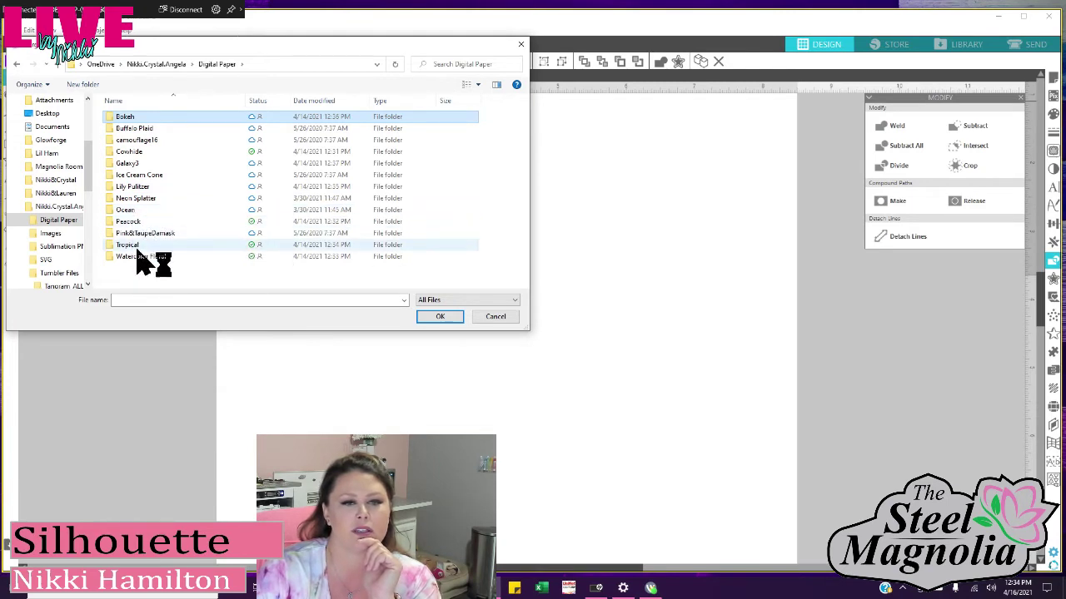
pyautogui.doubleClick(136, 130)
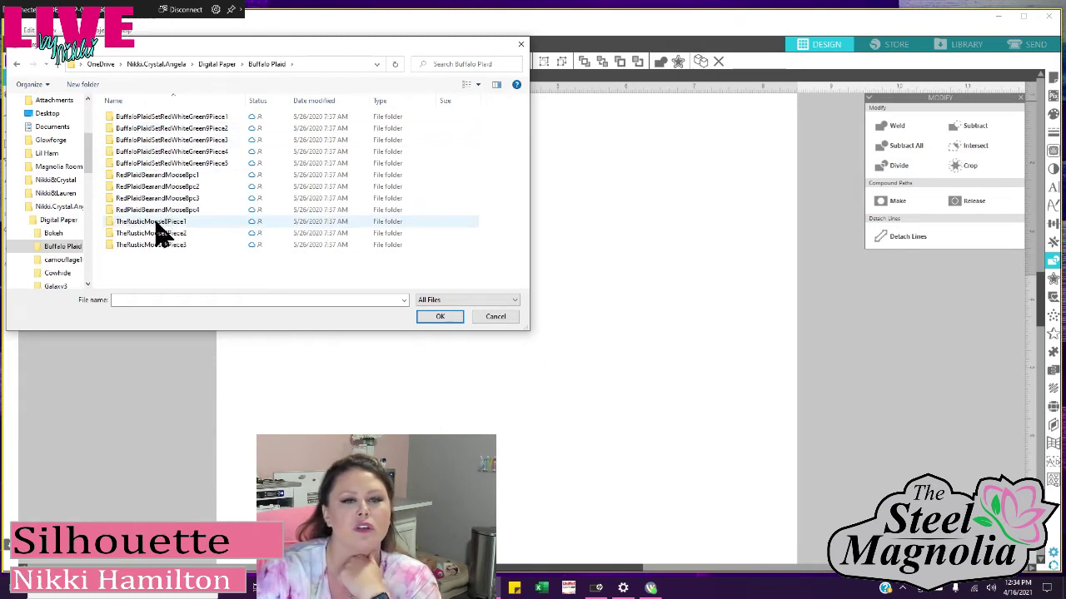
# - Show large icons, merge Red Buffalo Plaid Mini Diagonal from the RedPlaidBearandMoose8pc1 folder, and reposition the paper over the page
pyautogui.click(477, 85)
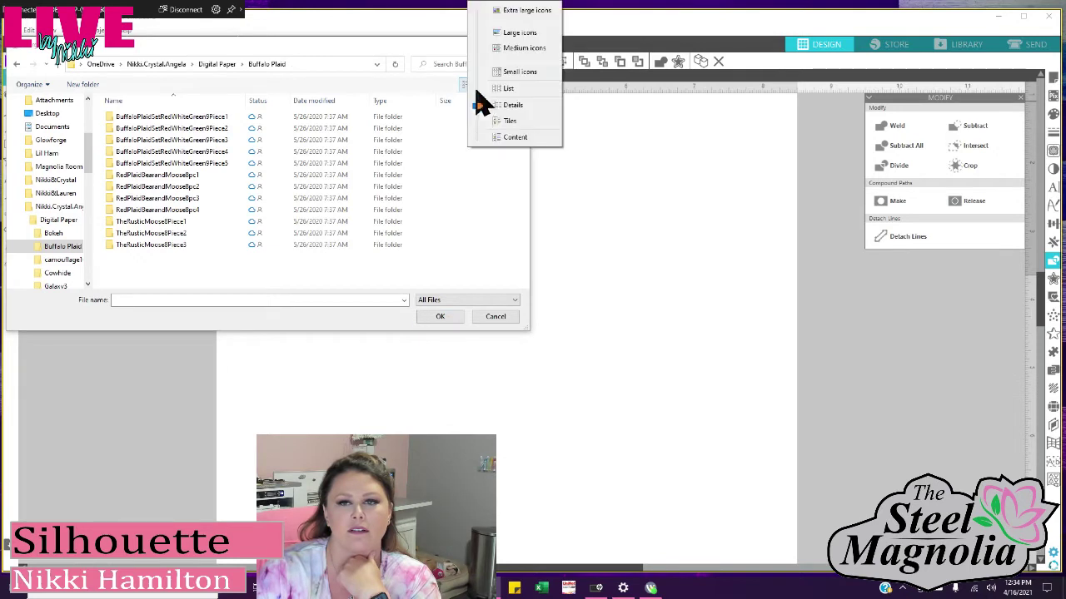
pyautogui.click(501, 33)
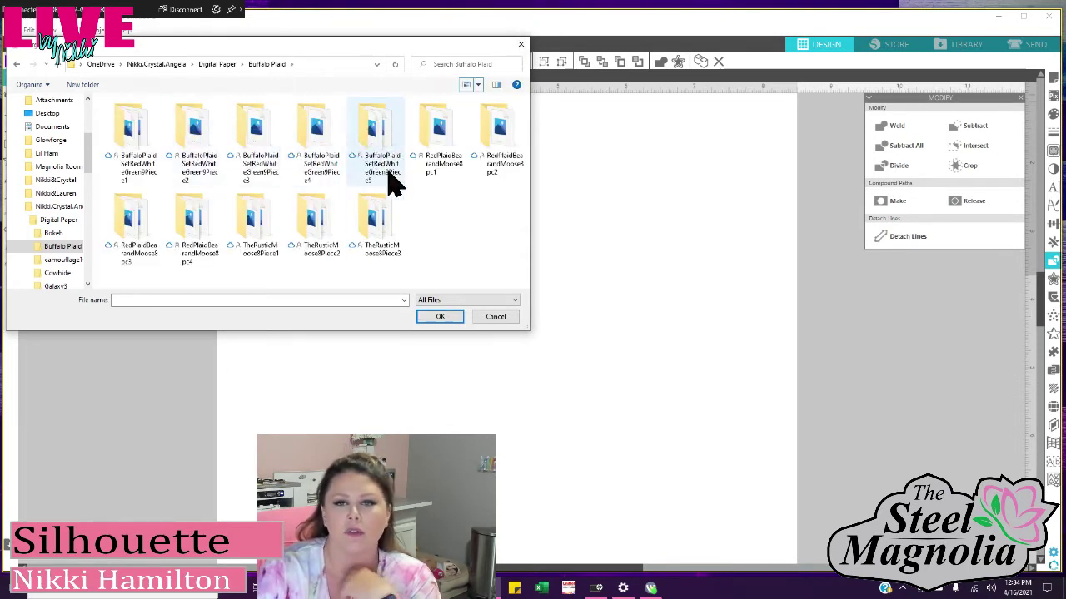
pyautogui.doubleClick(437, 150)
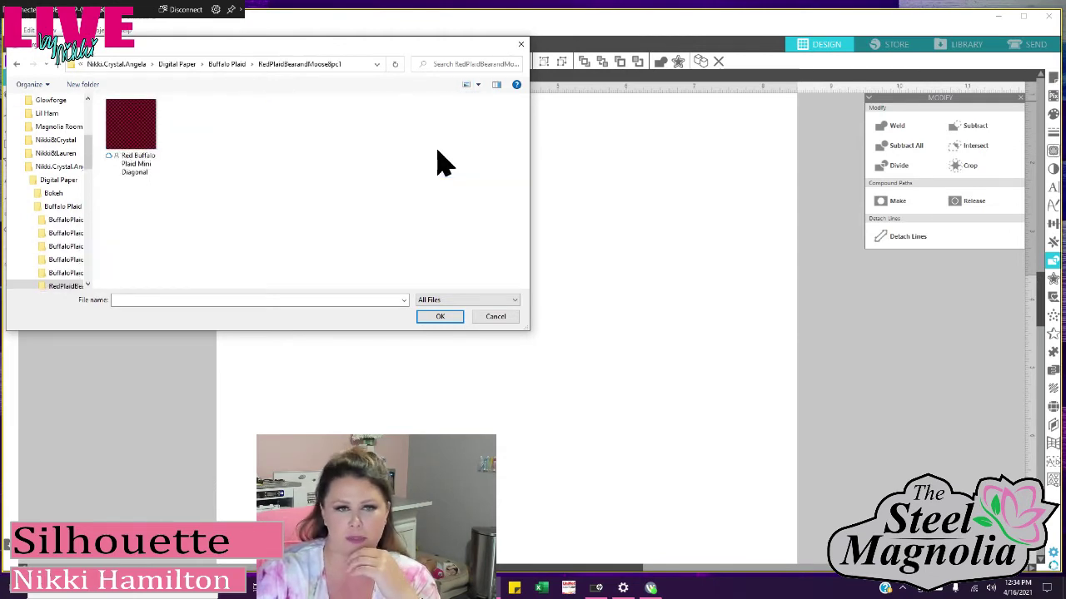
pyautogui.doubleClick(135, 129)
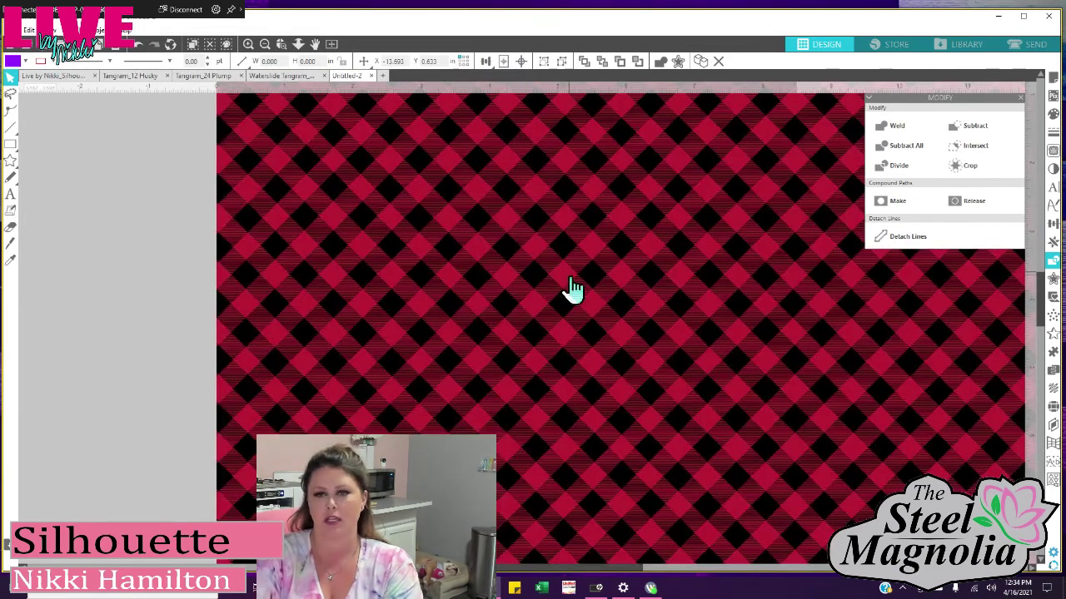
pyautogui.moveTo(454, 270)
pyautogui.mouseDown()
pyautogui.moveTo(380, 252)
pyautogui.moveTo(439, 257)
pyautogui.mouseUp()
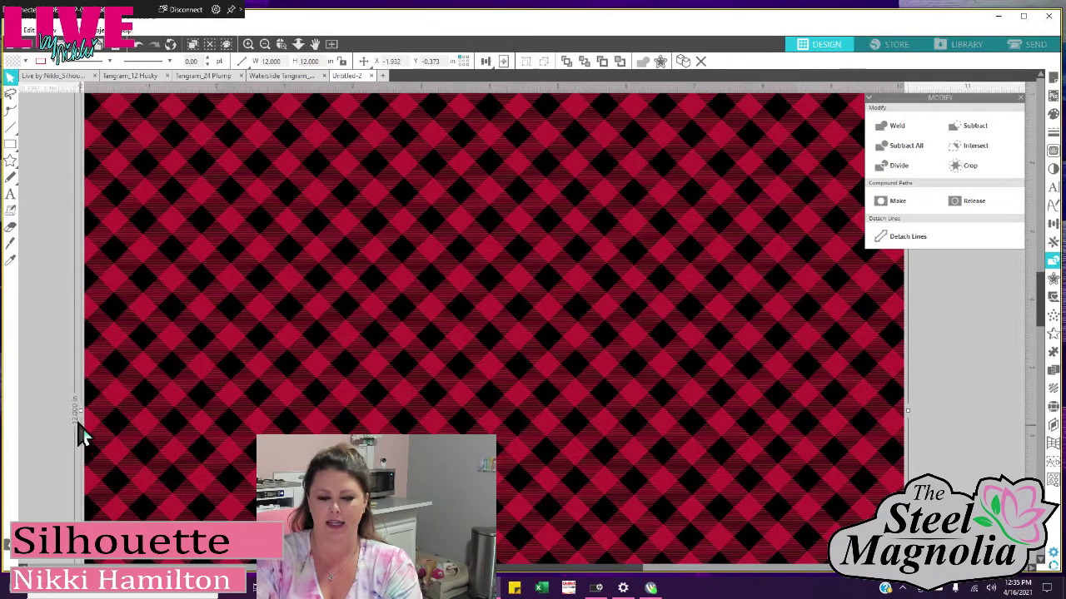
# - Start a Conical Warp on the red plaid paper and bring the whole warped shape into view
pyautogui.click(1054, 447)
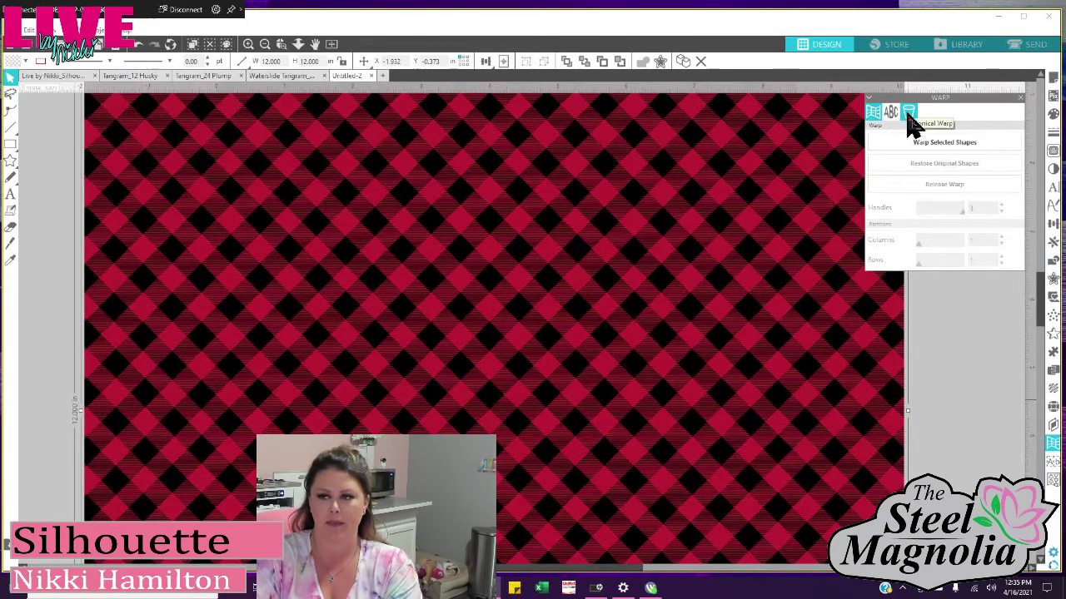
pyautogui.click(909, 115)
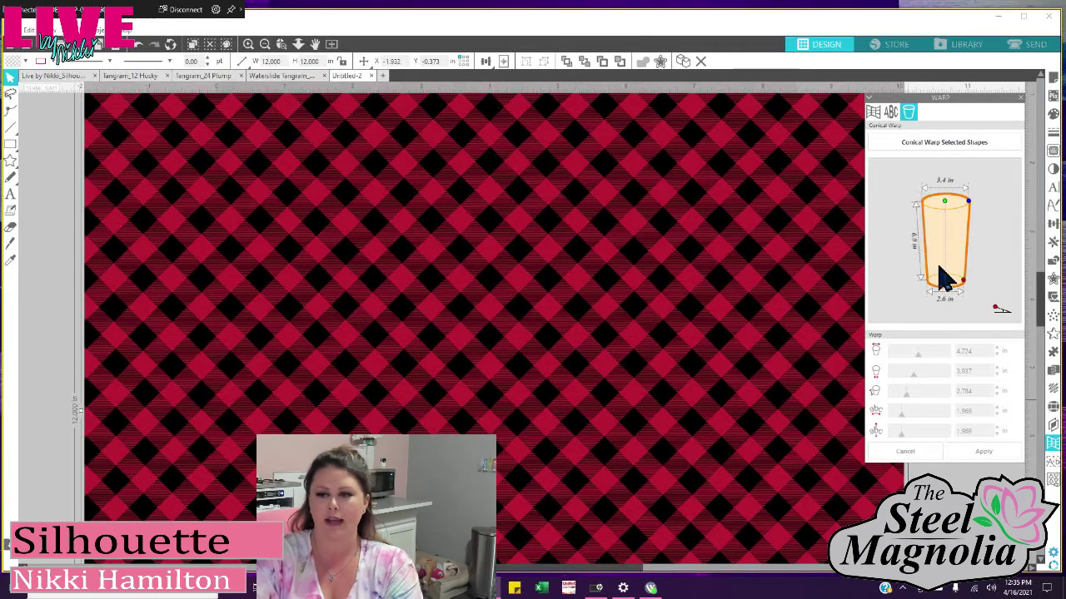
pyautogui.click(938, 146)
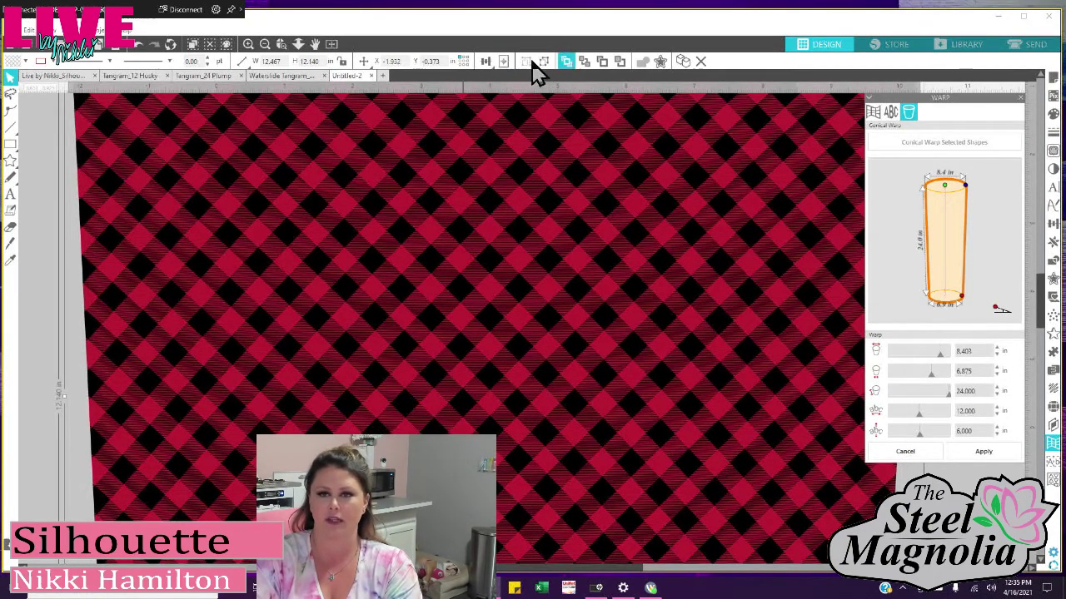
pyautogui.click(264, 44)
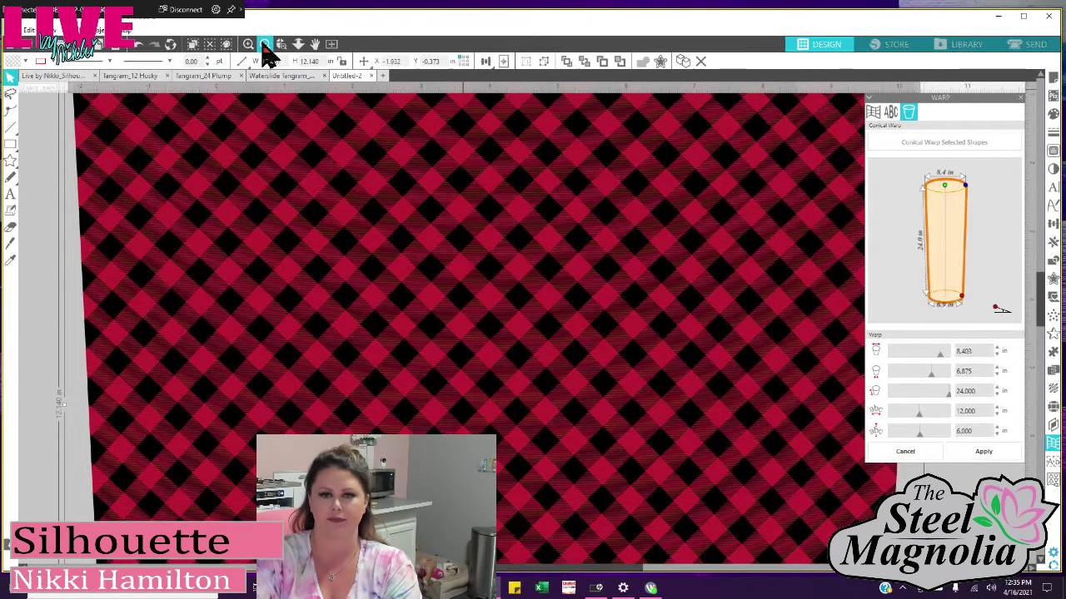
pyautogui.click(265, 44)
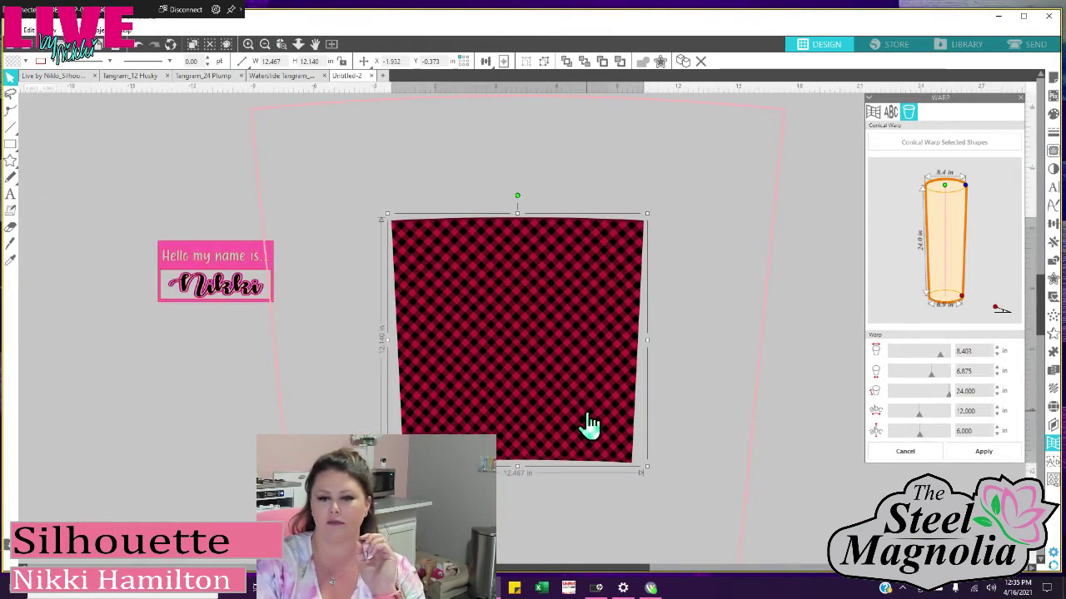
pyautogui.click(249, 45)
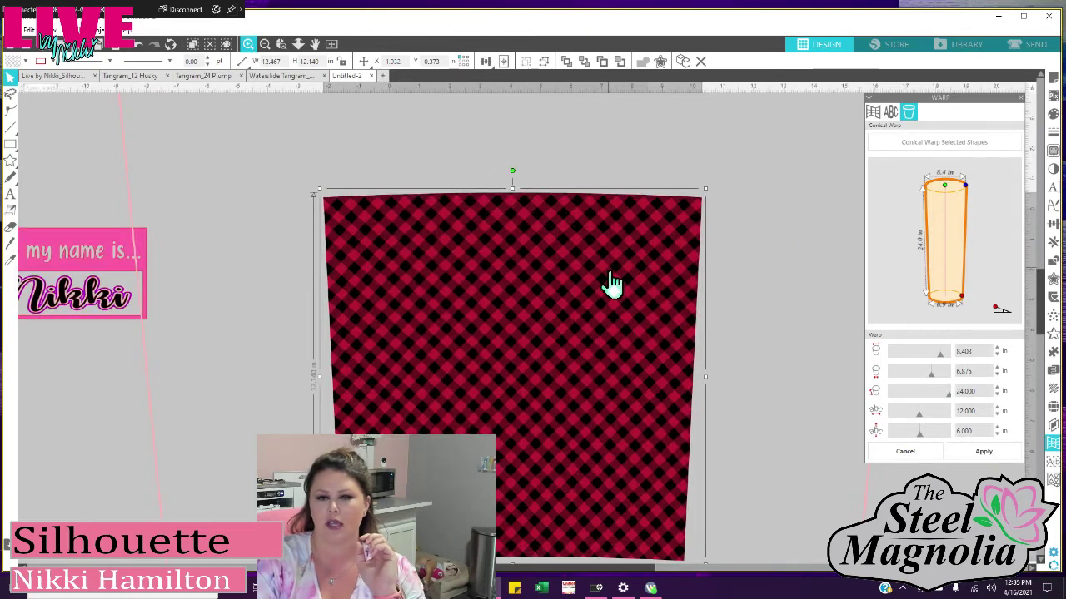
pyautogui.scroll(-3, 606, 283)
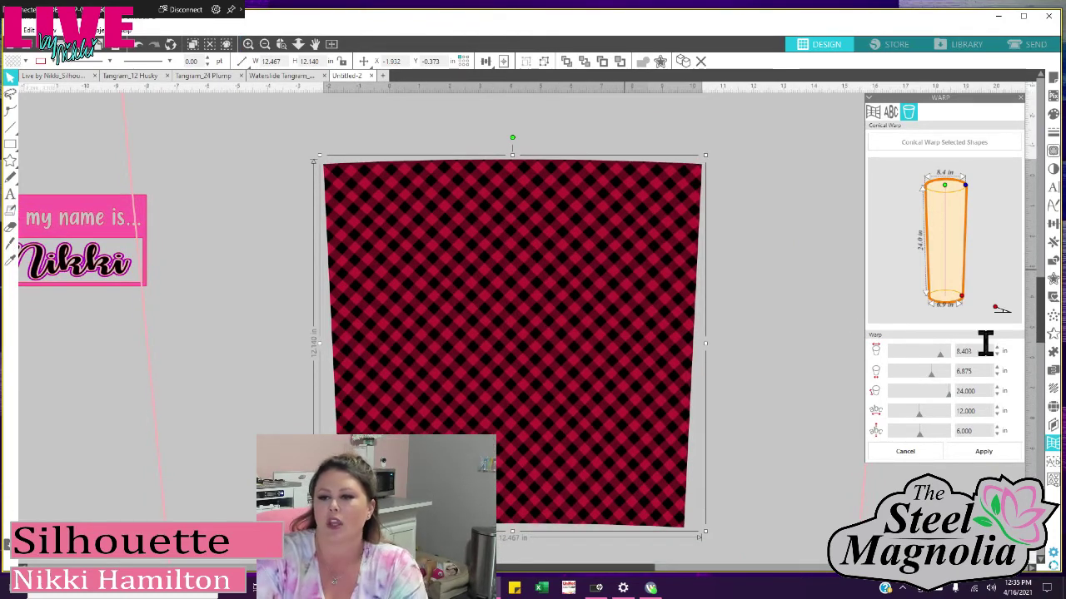
# - Set the conical warp's top width to 4.2 in and its bottom width to 3.7 in
pyautogui.moveTo(977, 349); pyautogui.dragTo(950, 351)
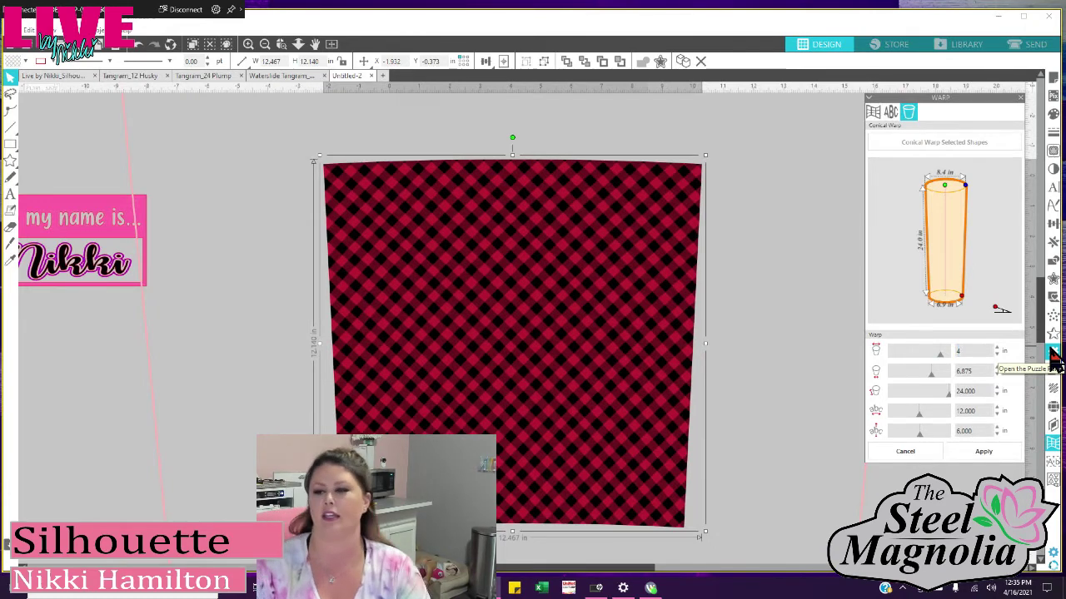
pyautogui.write('4.')
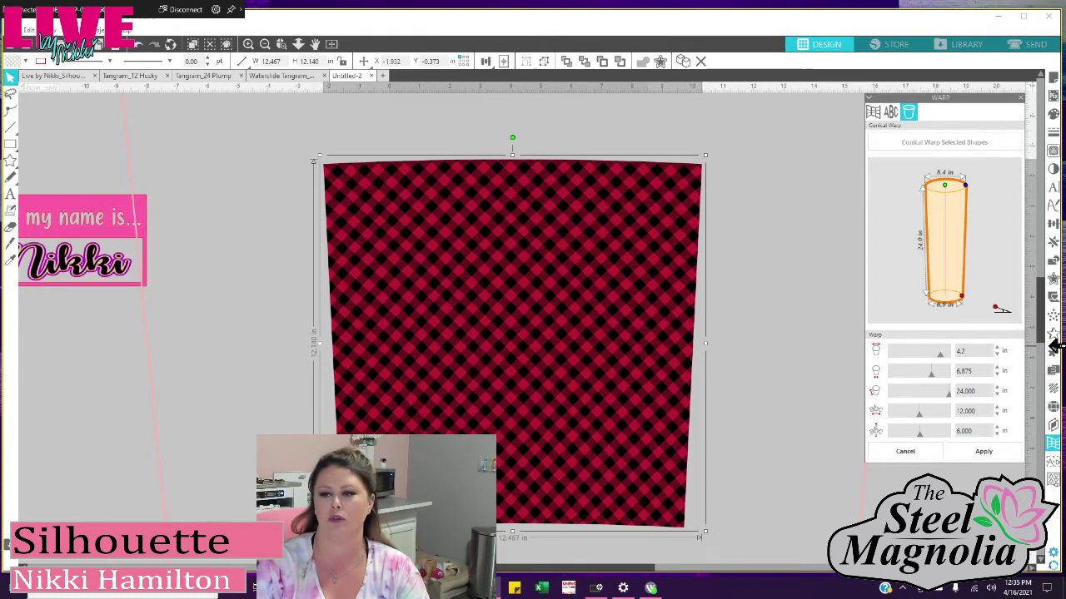
pyautogui.write('2')
pyautogui.press('Return')
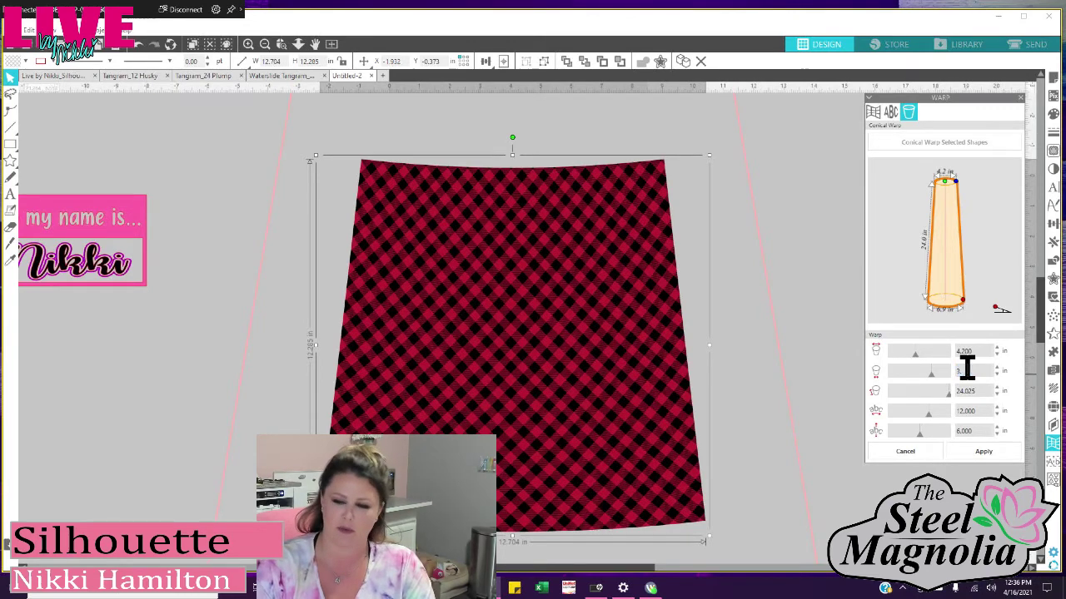
pyautogui.press('Return')
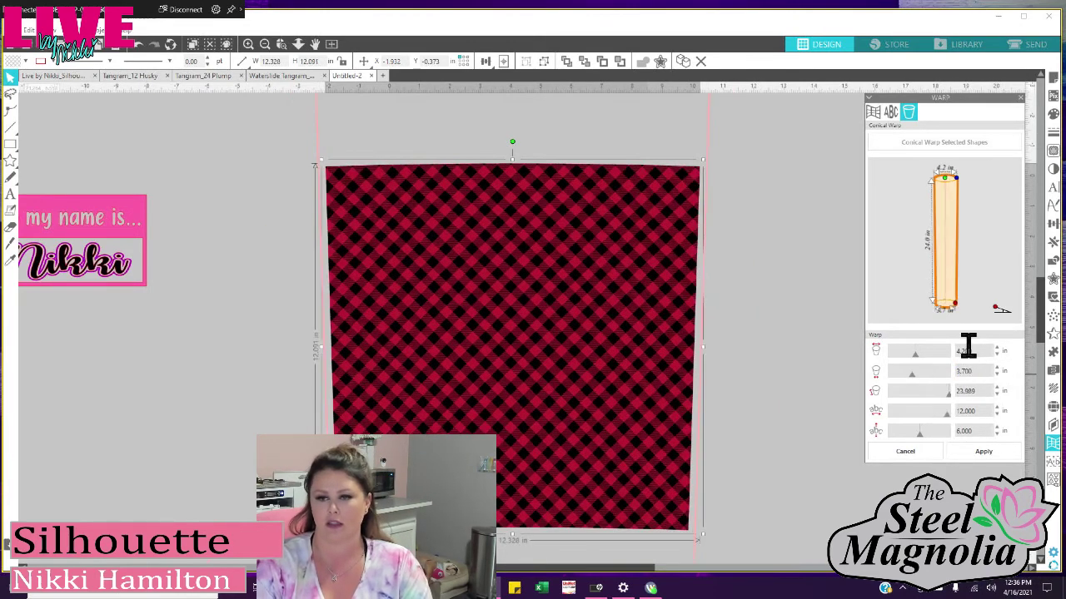
# - Set the plaid paper's conical warp height to 8 in and deselect the paper
pyautogui.moveTo(982, 391); pyautogui.dragTo(952, 391)
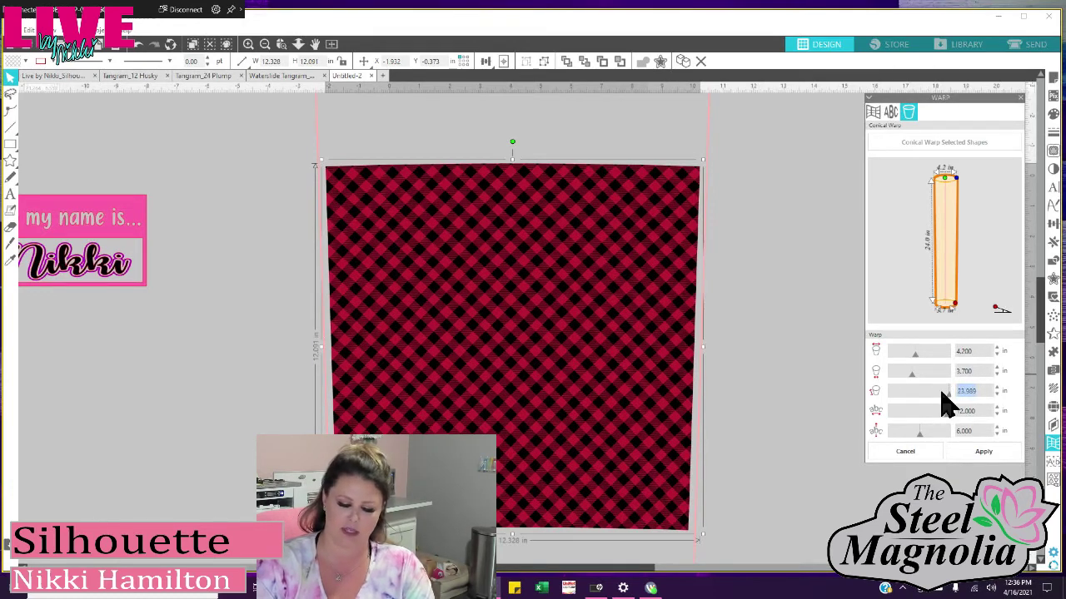
pyautogui.write('8')
pyautogui.press('Return')
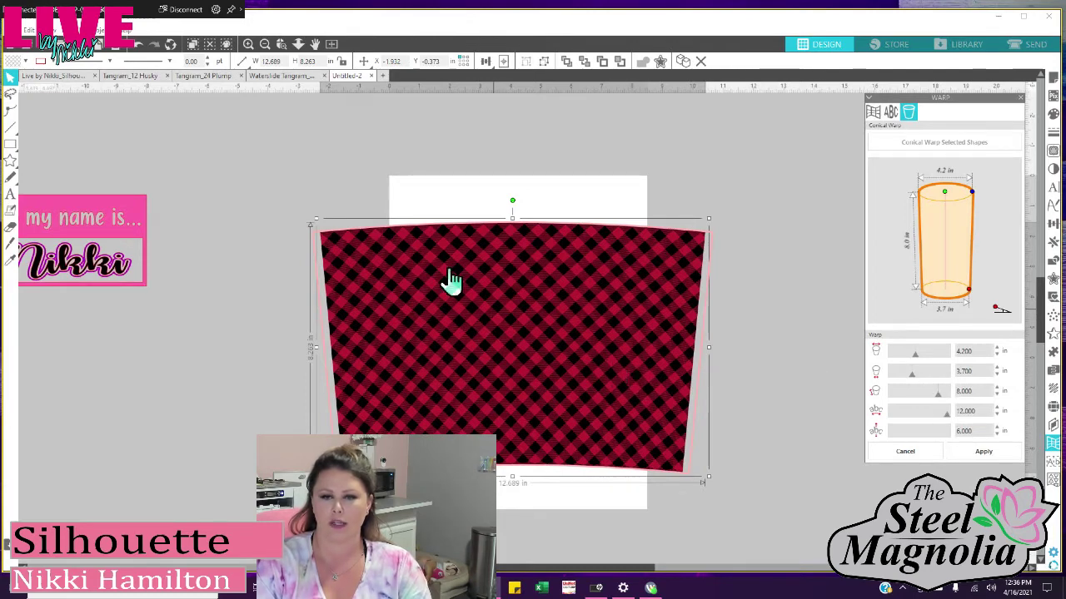
pyautogui.click(418, 185)
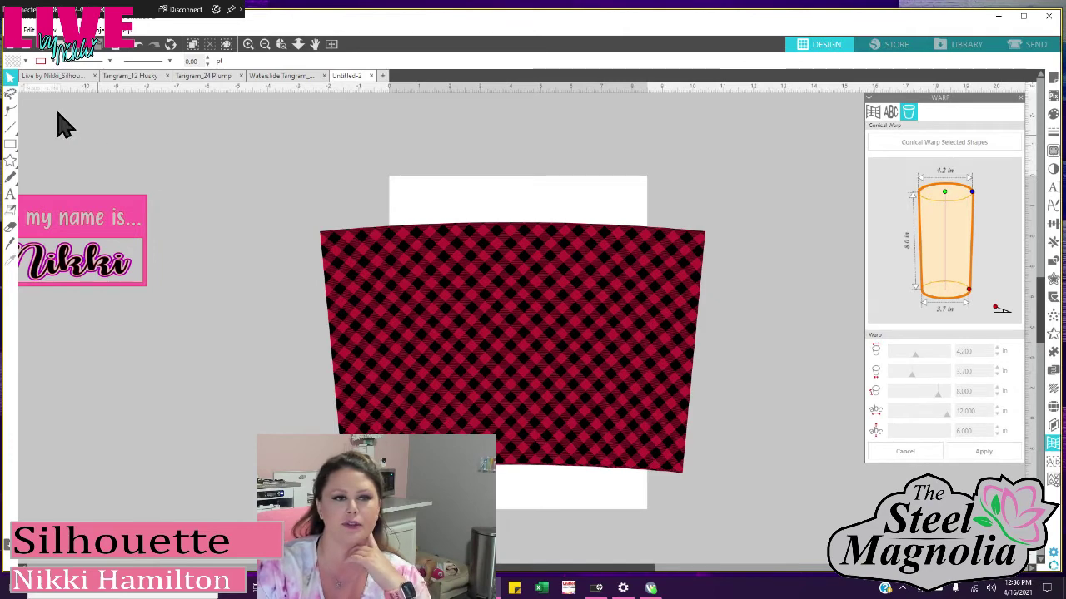
# - Add a text object with the presenter's first name on the plaid paper
pyautogui.click(12, 197)
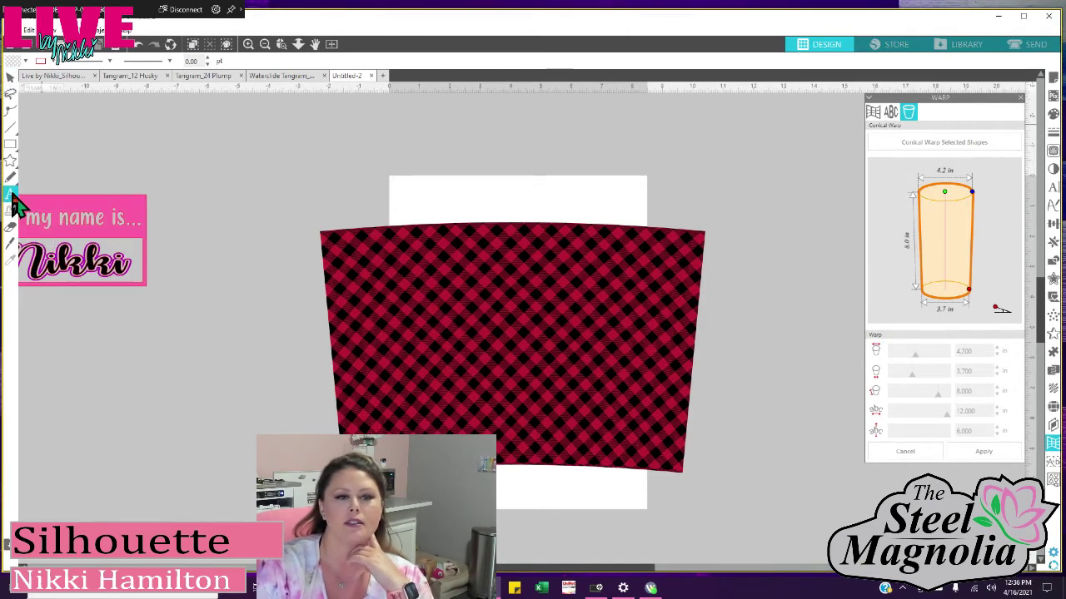
pyautogui.click(434, 325)
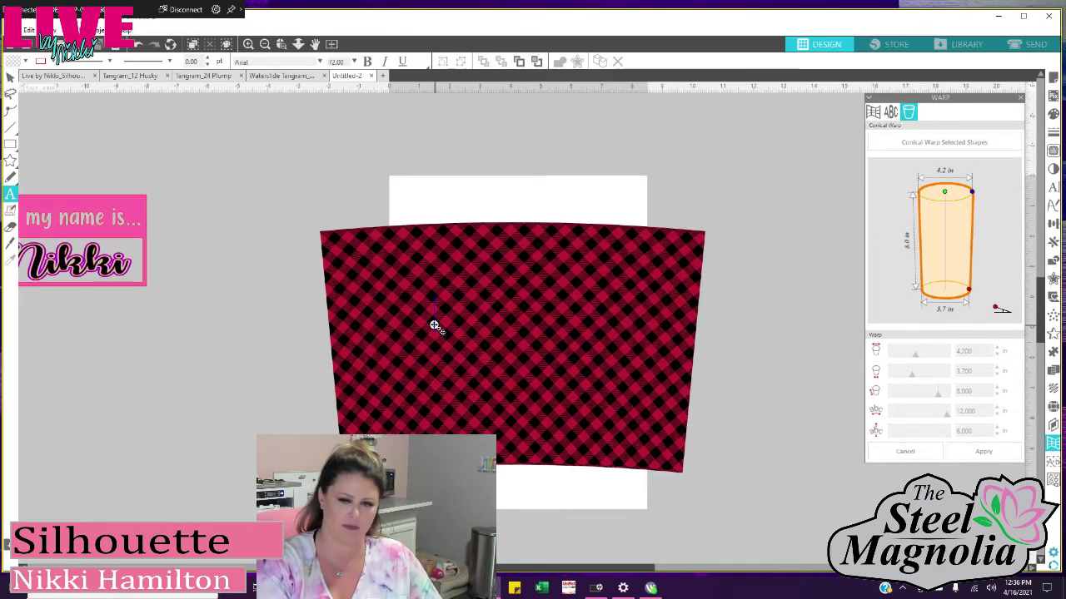
pyautogui.press('Escape')
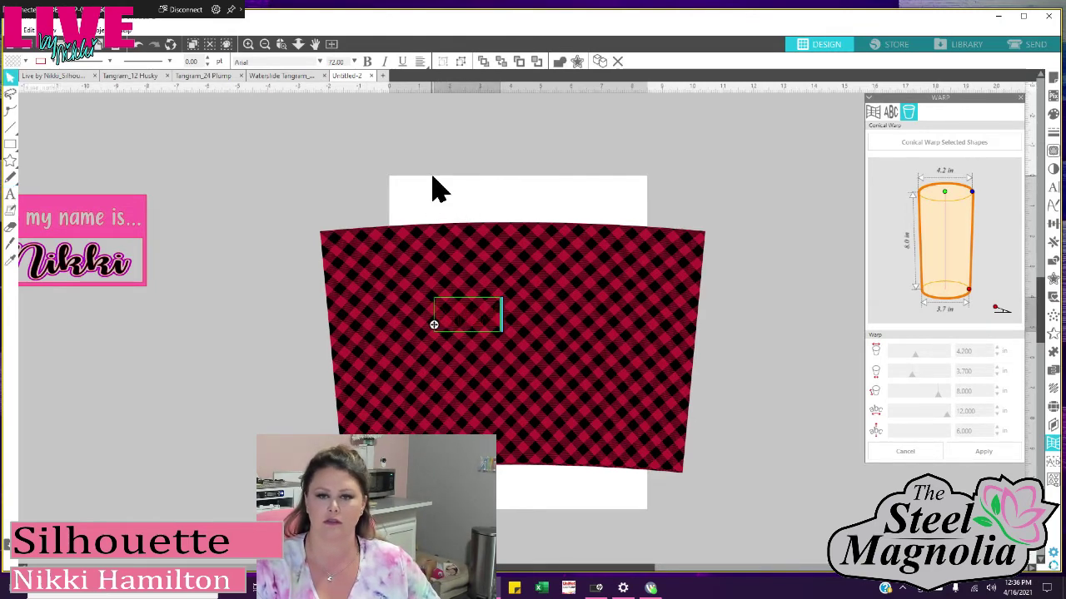
# - Move the plaid paper down to uncover the page and place the name text on the white area above it
pyautogui.click(503, 356)
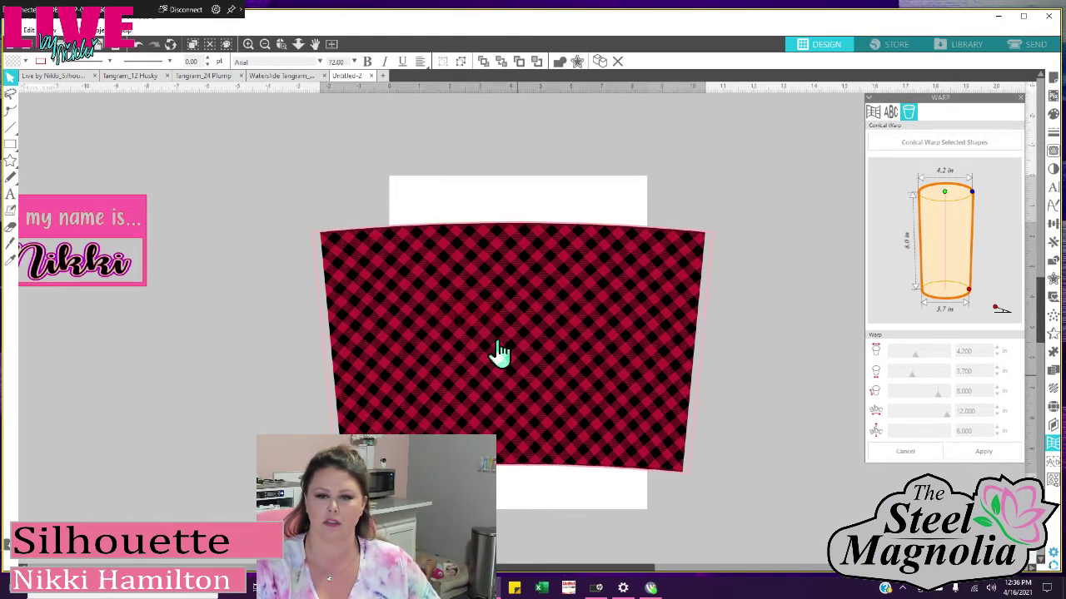
pyautogui.moveTo(497, 357); pyautogui.dragTo(495, 445)
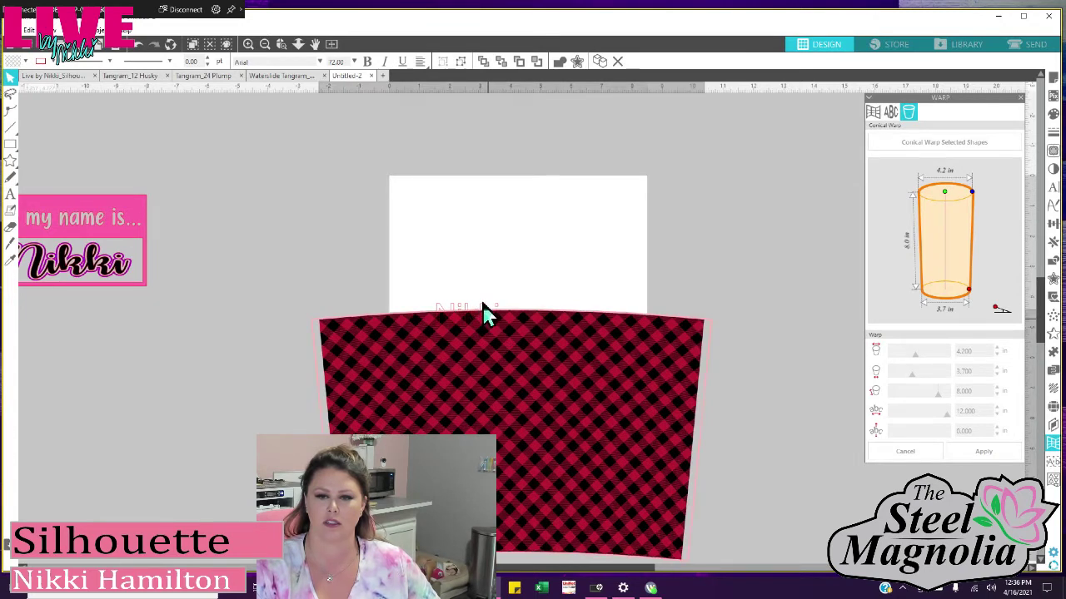
pyautogui.click(461, 315)
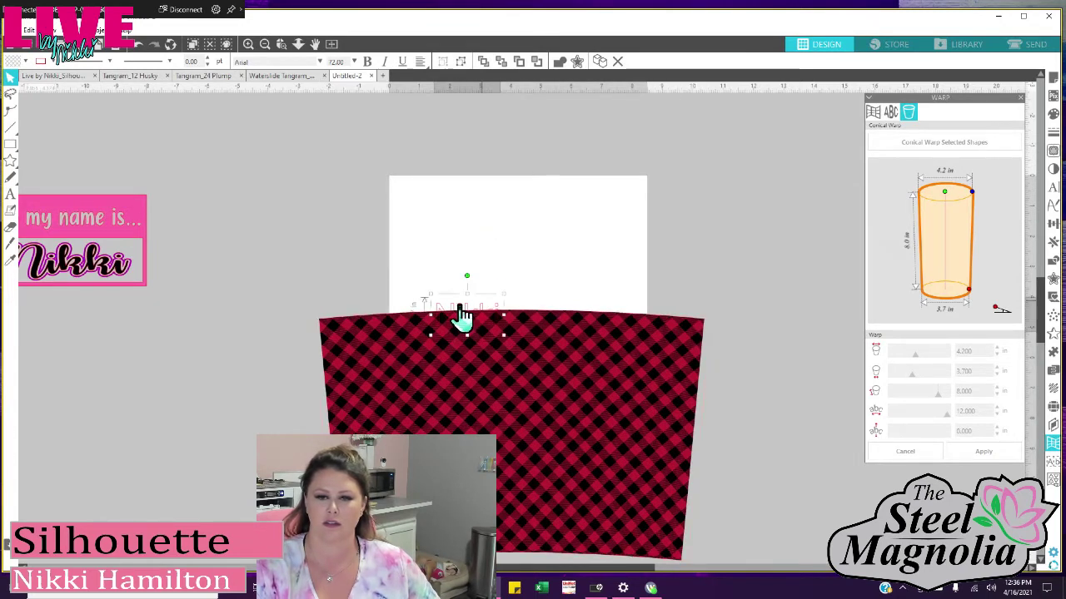
pyautogui.moveTo(461, 315); pyautogui.dragTo(492, 237)
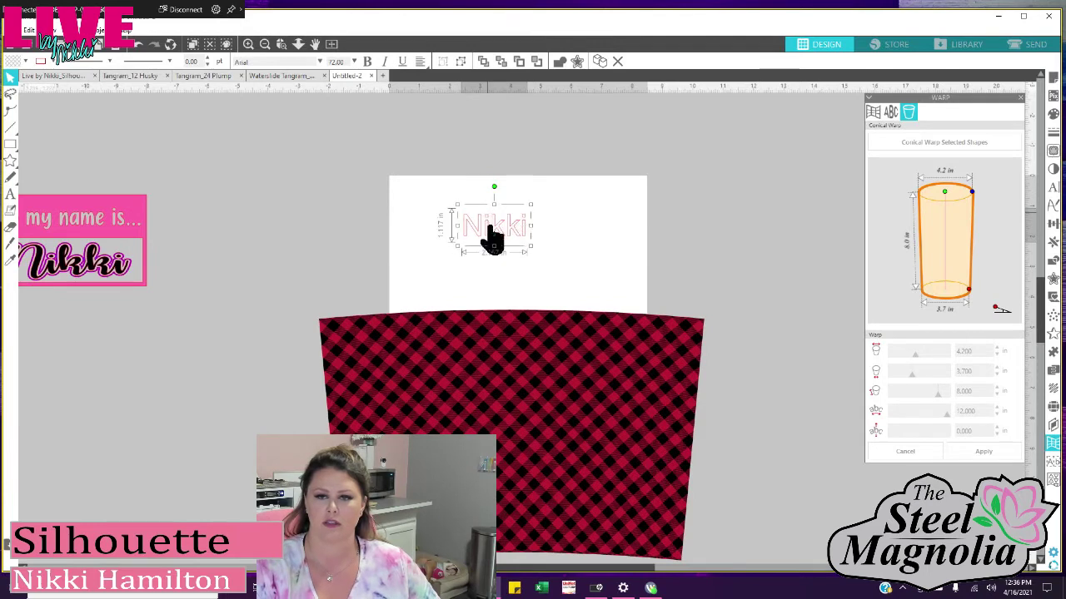
# - Fill the name text with white and change its font to Andreas
pyautogui.click(26, 61)
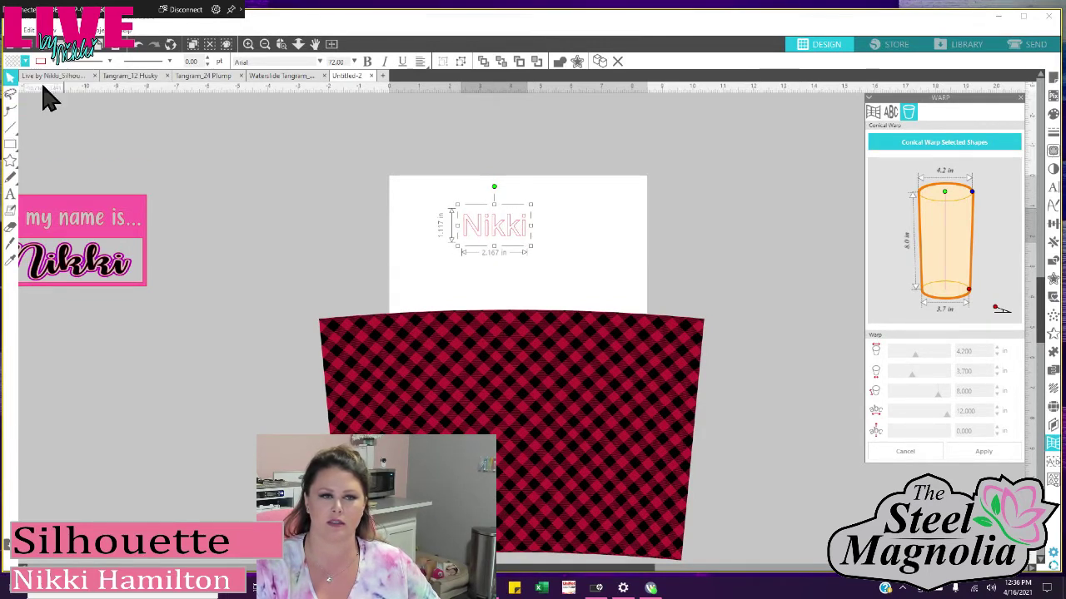
pyautogui.click(321, 64)
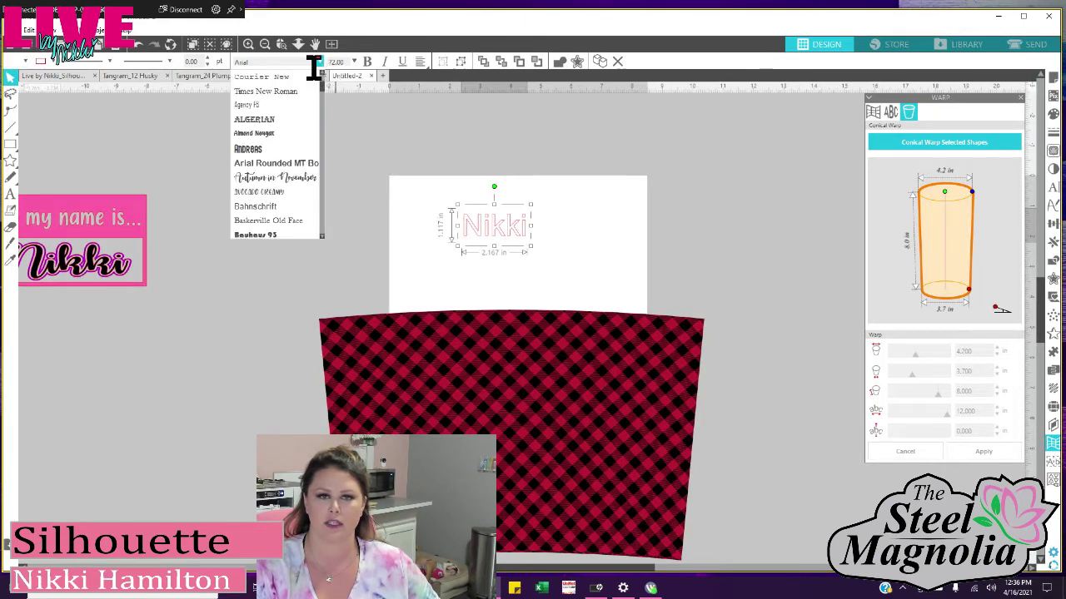
pyautogui.scroll(1, 301, 156)
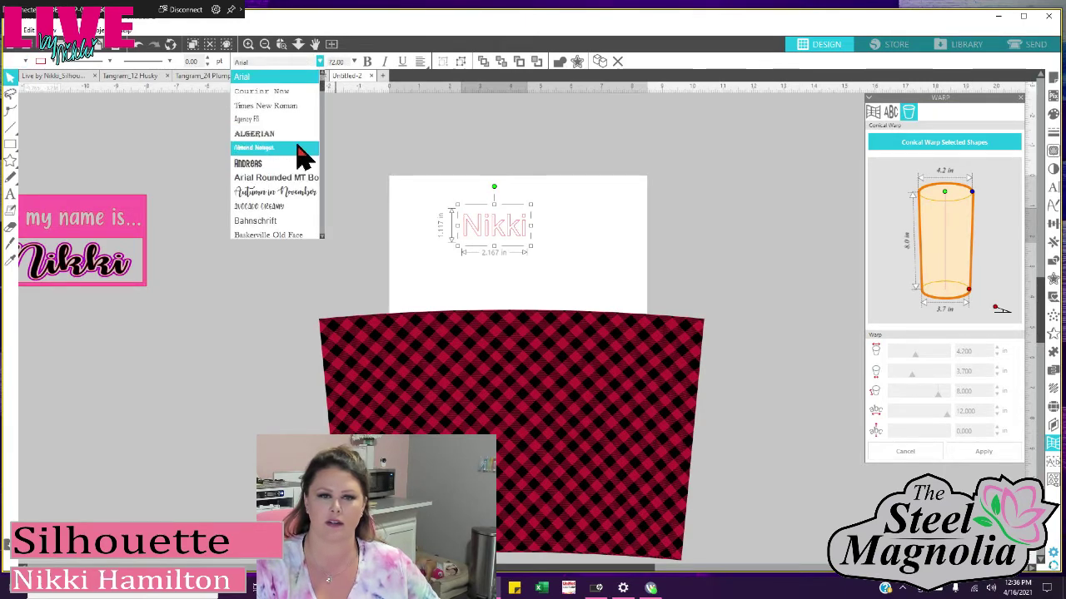
pyautogui.click(288, 165)
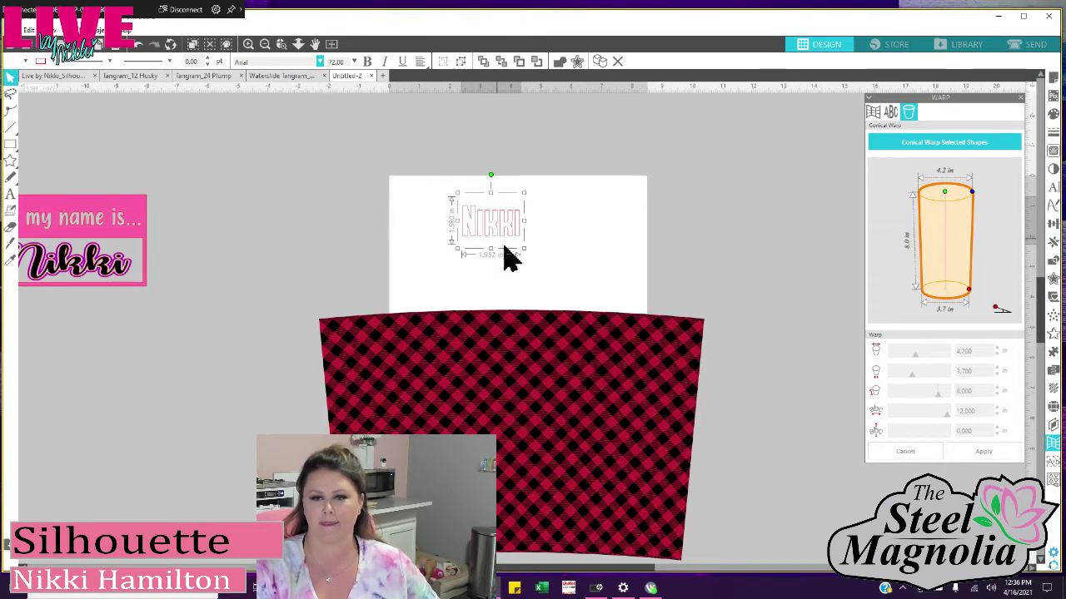
# - Enlarge the name text to about 172 pt and place it in the middle of the plaid paper
pyautogui.moveTo(606, 300); pyautogui.dragTo(618, 314)
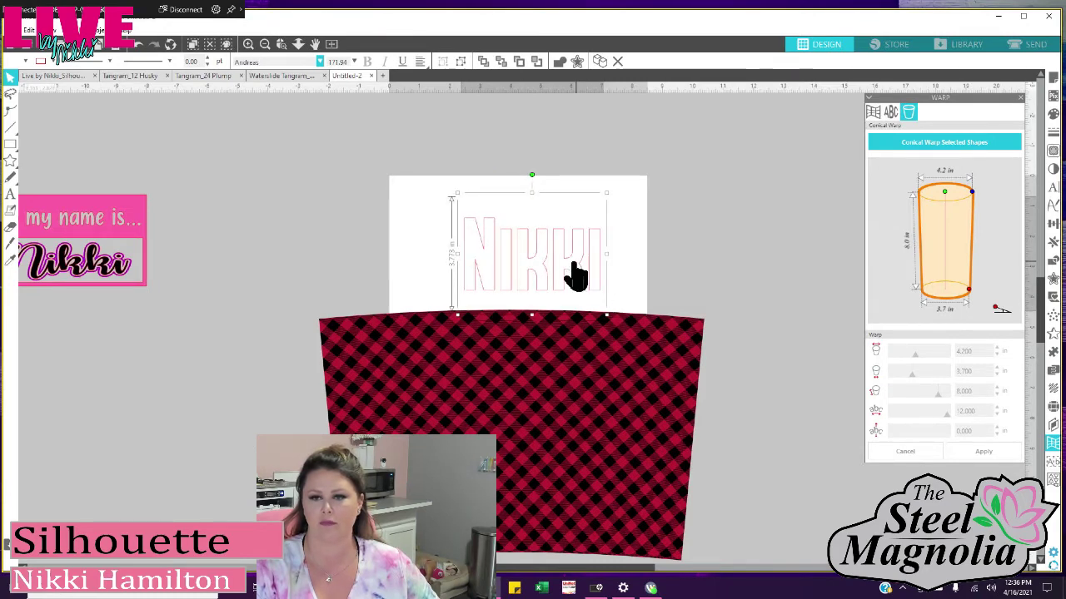
pyautogui.moveTo(575, 275); pyautogui.dragTo(551, 441)
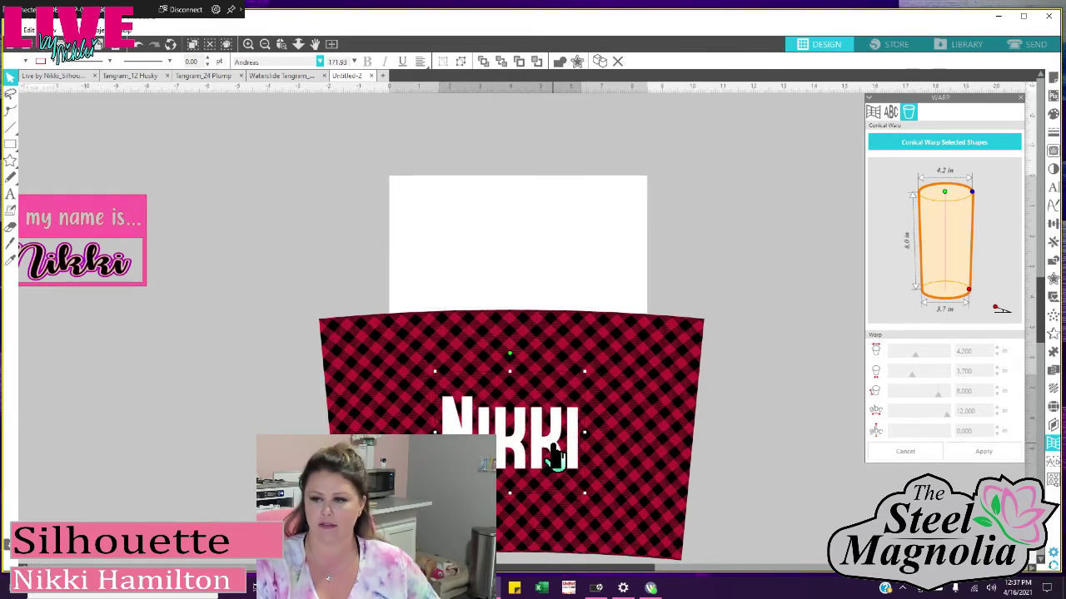
# - Start a Conical Warp on the name text with a top width of 4.2 in and a bottom width of 3.7 in
pyautogui.click(946, 146)
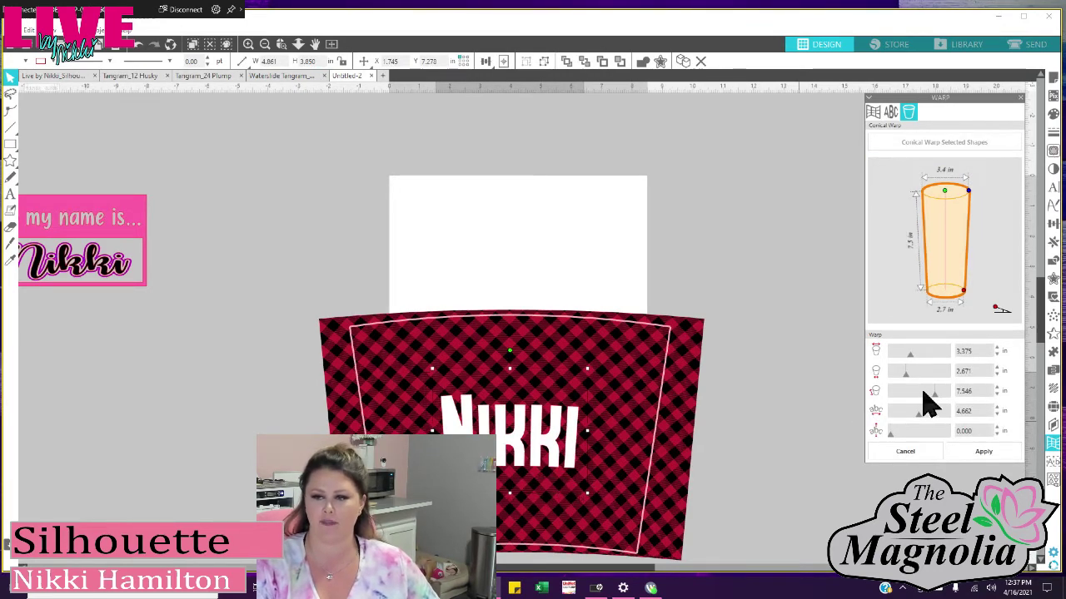
pyautogui.moveTo(975, 353); pyautogui.dragTo(930, 357)
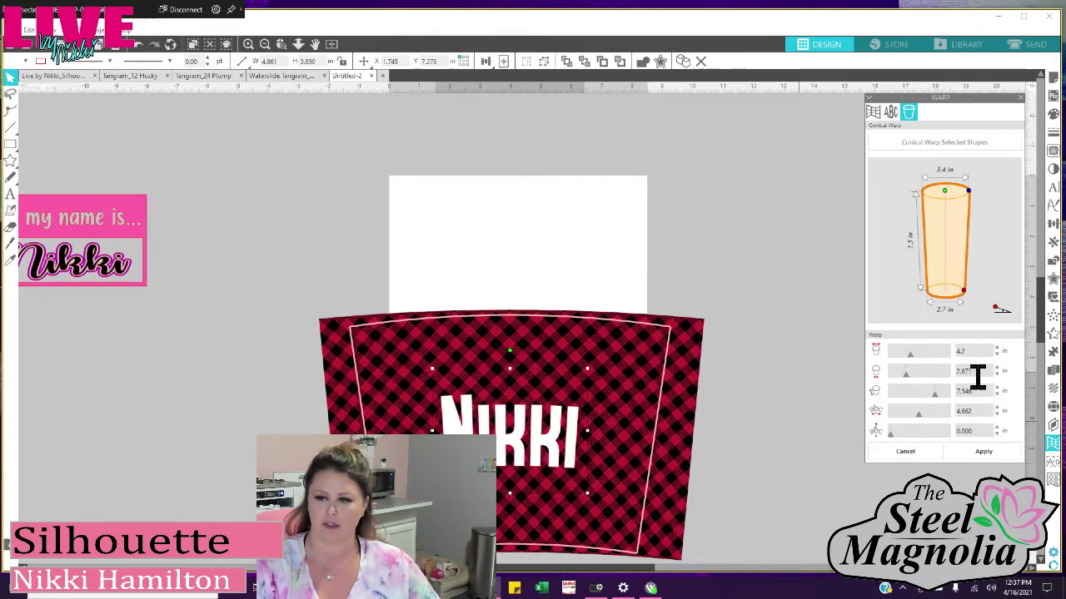
pyautogui.press('Return')
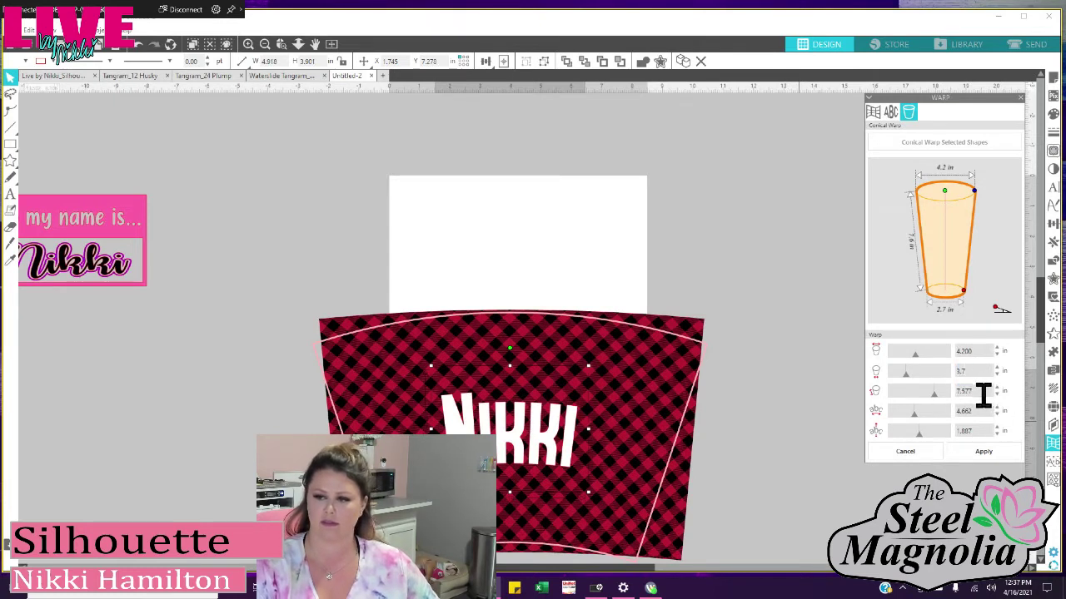
pyautogui.press('Return')
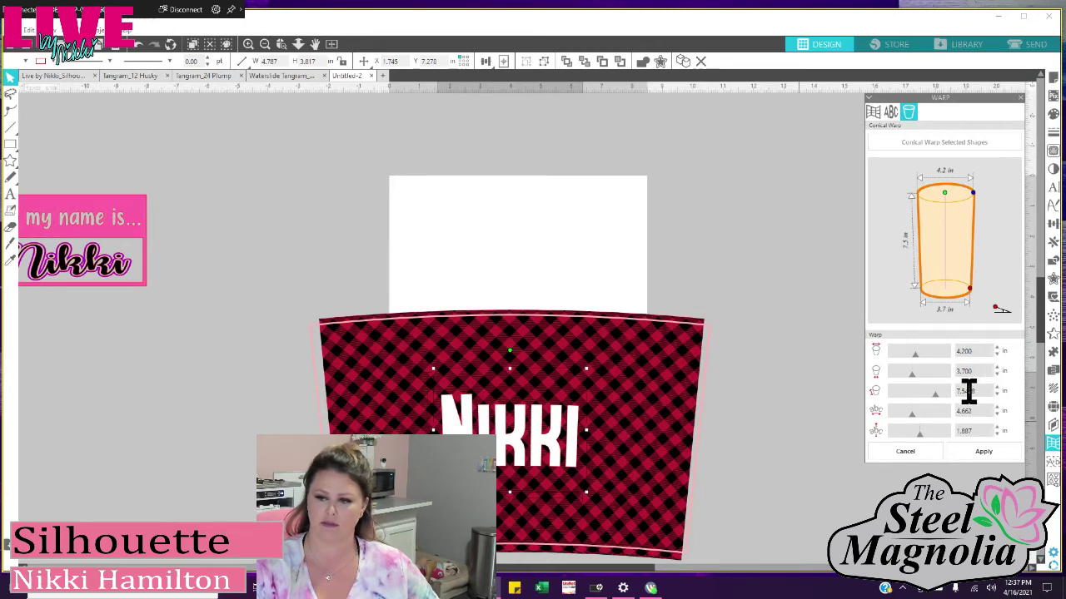
# - Set the name's warp height to 8 in, its width to about 5.28 in and its vertical position to about 1.64 in
pyautogui.doubleClick(969, 391)
pyautogui.press('Return')
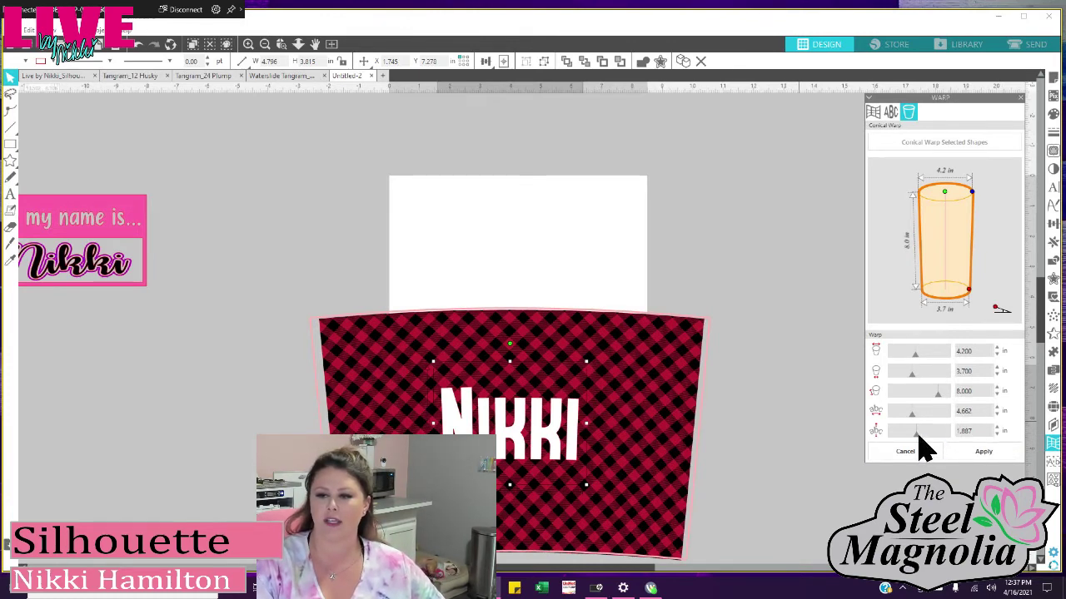
pyautogui.moveTo(913, 420); pyautogui.dragTo(916, 442)
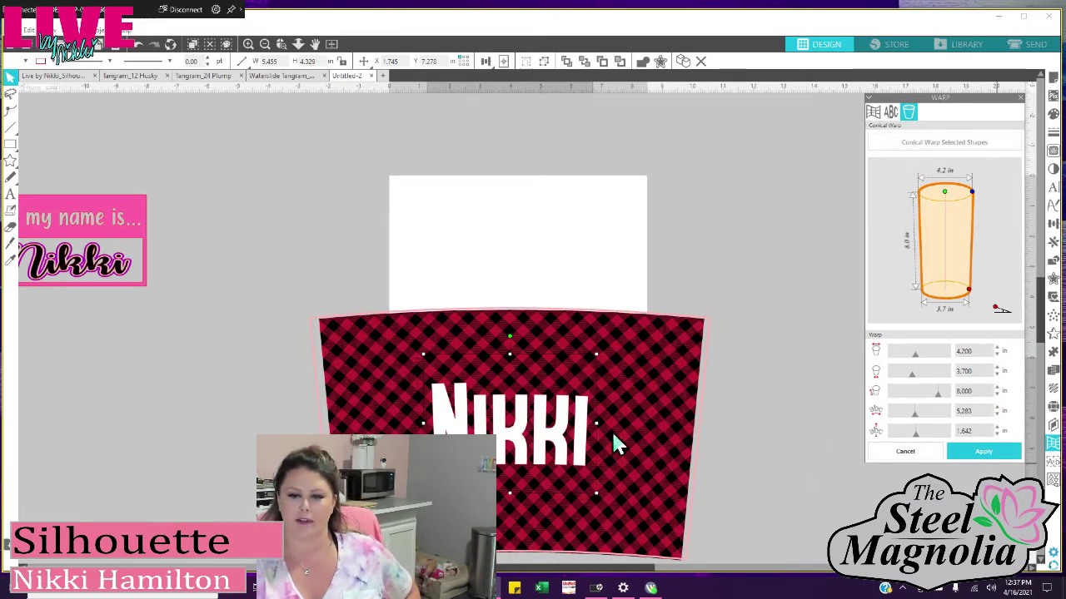
# - Try moving the last letter of the warped name separately, and undo the move
pyautogui.click(575, 437)
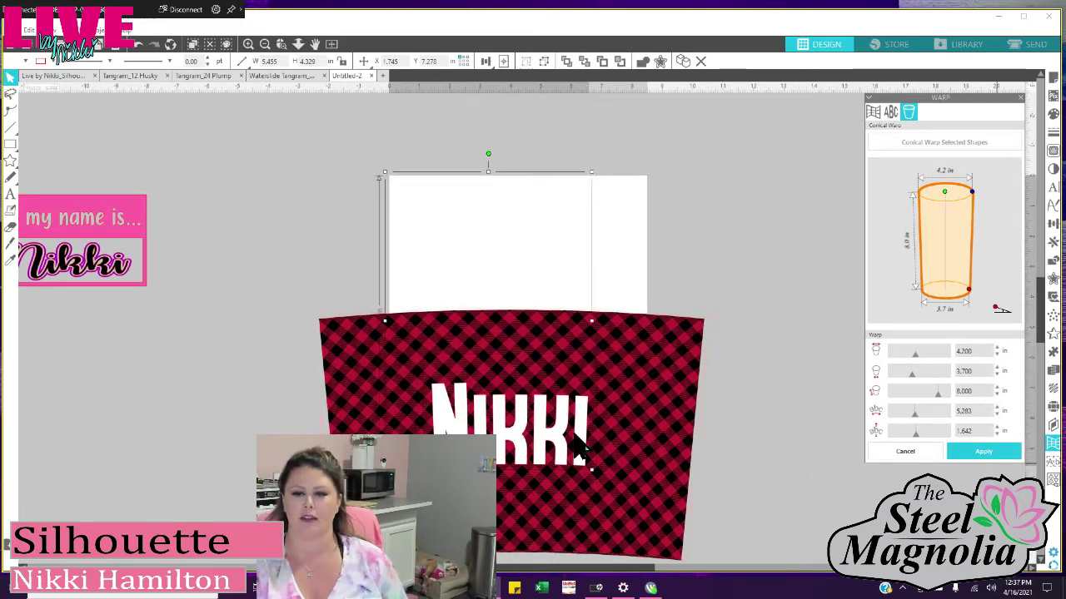
pyautogui.click(804, 445)
pyautogui.moveTo(581, 472); pyautogui.dragTo(593, 447)
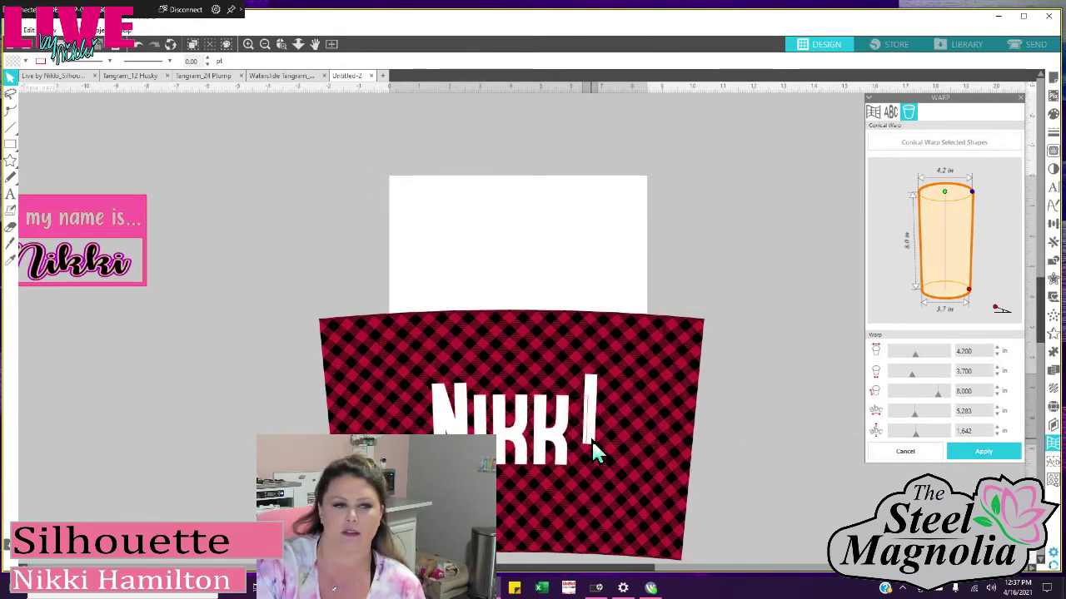
pyautogui.hotkey('ctrl', 'z')
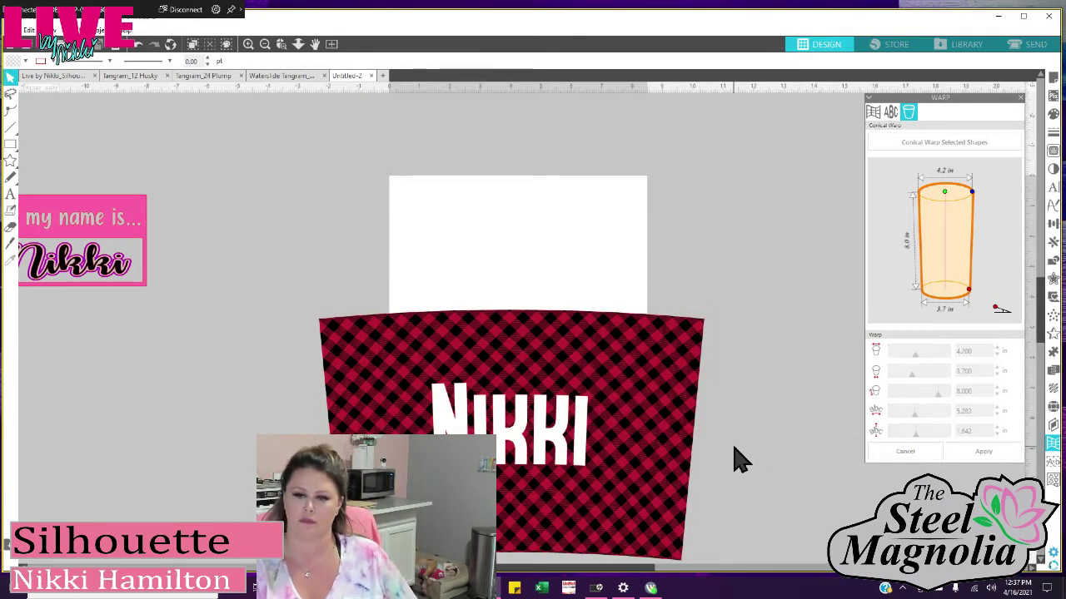
# - Move the plaid paper and the warped name up together so the whole design is in view
pyautogui.click(537, 452)
pyautogui.moveTo(414, 428); pyautogui.dragTo(409, 167)
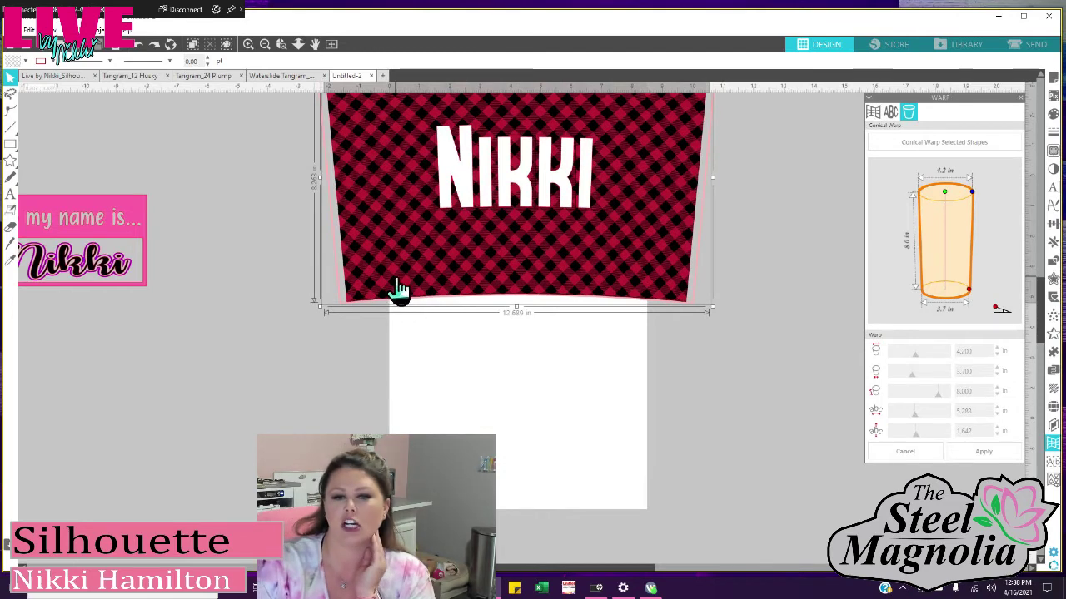
pyautogui.moveTo(395, 291); pyautogui.dragTo(397, 357)
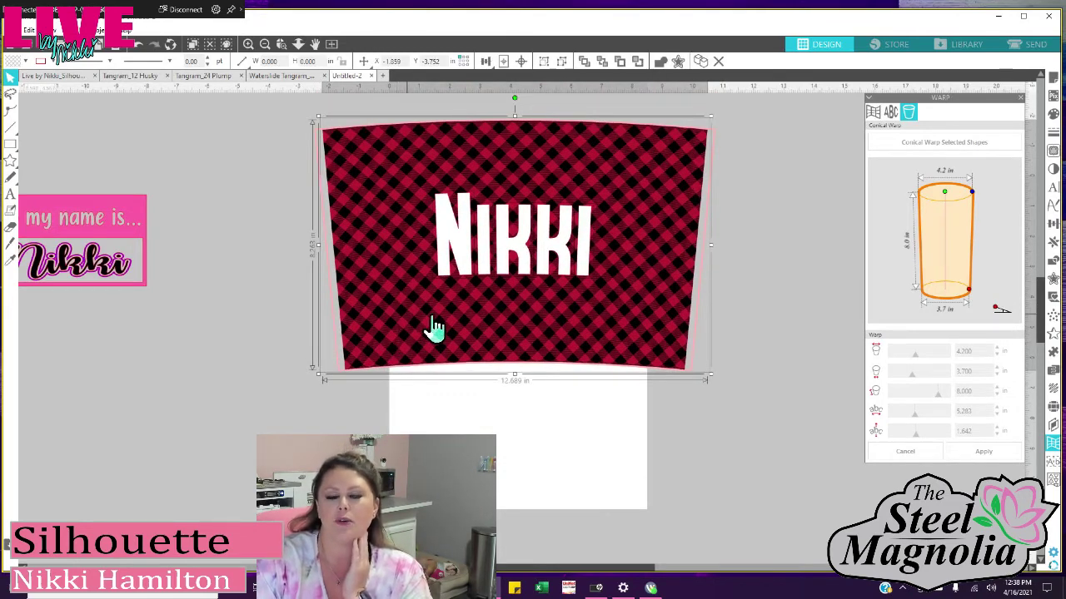
# - Apply the conical warp to the plaid paper on its own and move the paper down off the name
pyautogui.click(674, 456)
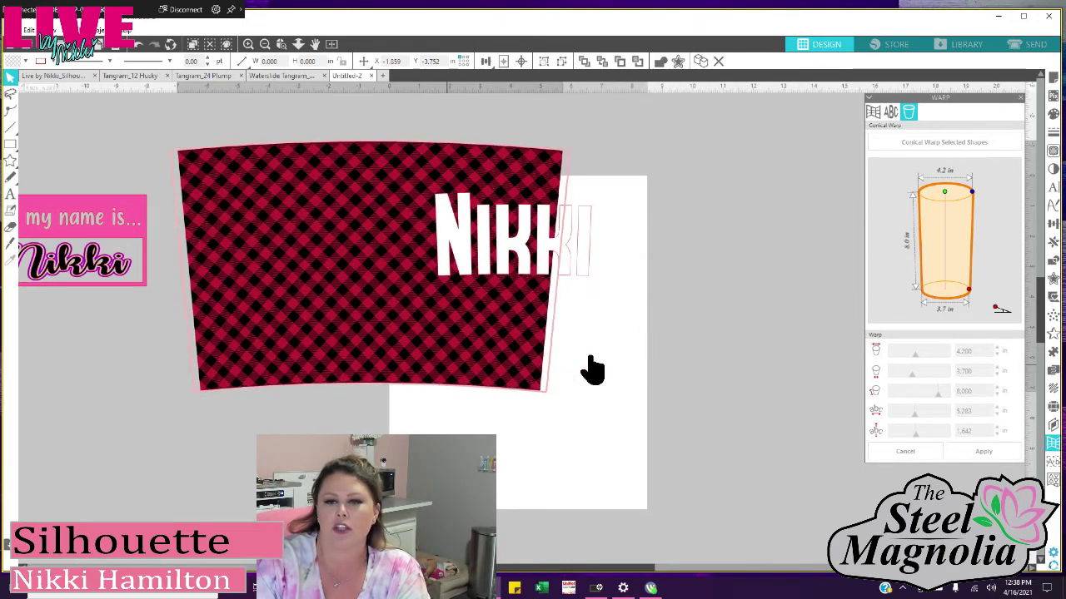
pyautogui.hotkey('ctrl', 'z')
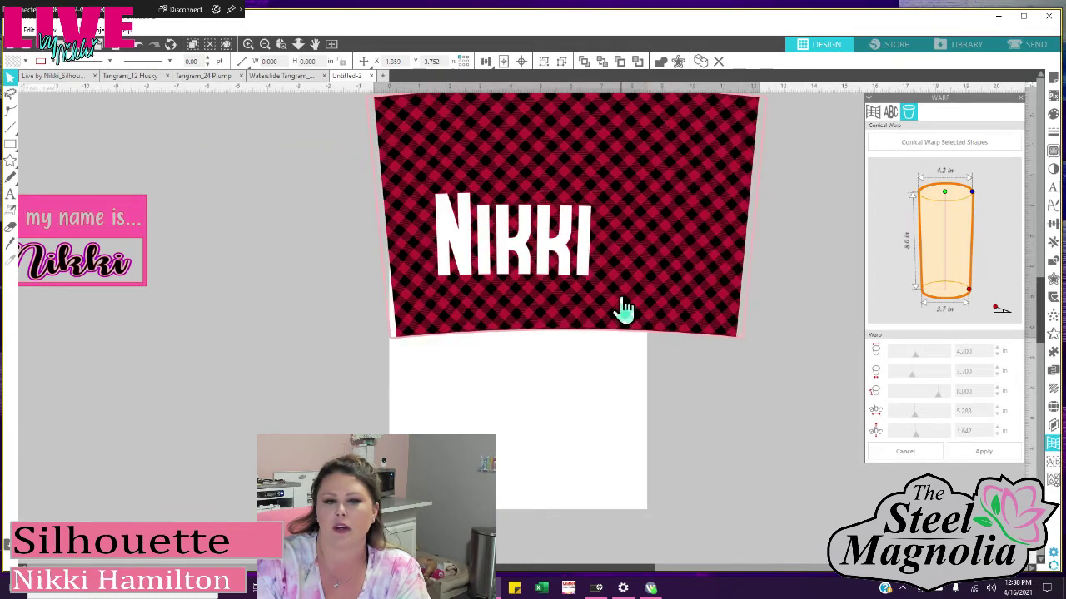
pyautogui.click(688, 315)
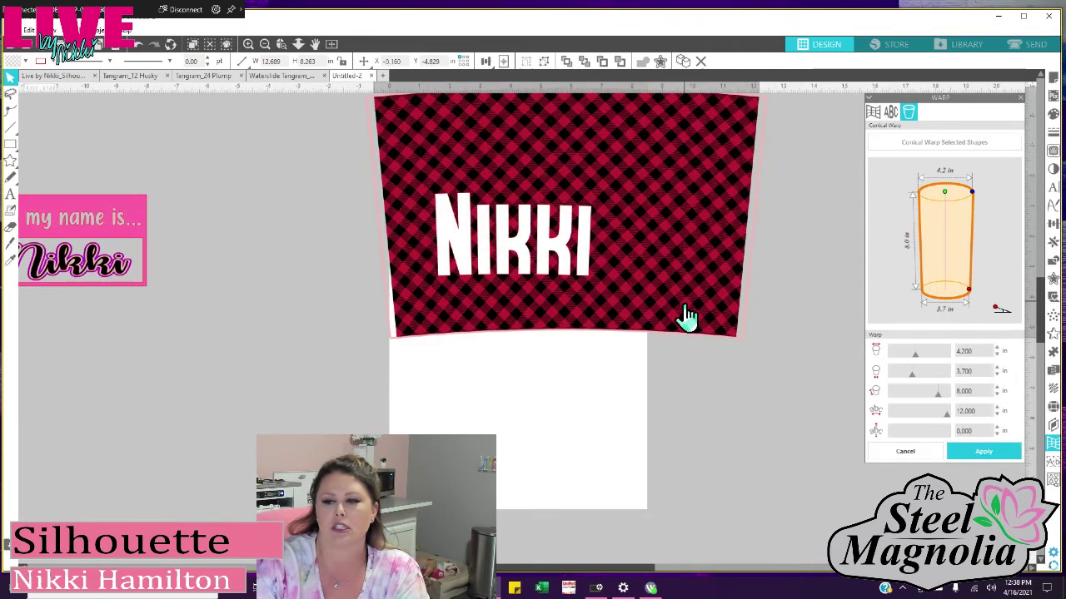
pyautogui.click(969, 458)
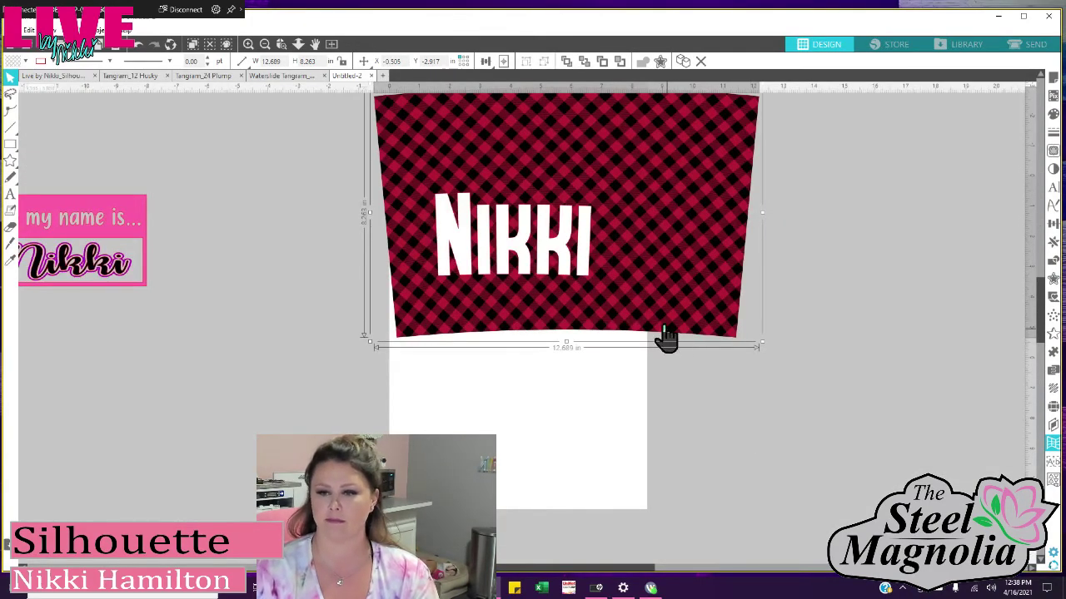
pyautogui.moveTo(666, 338); pyautogui.dragTo(607, 501)
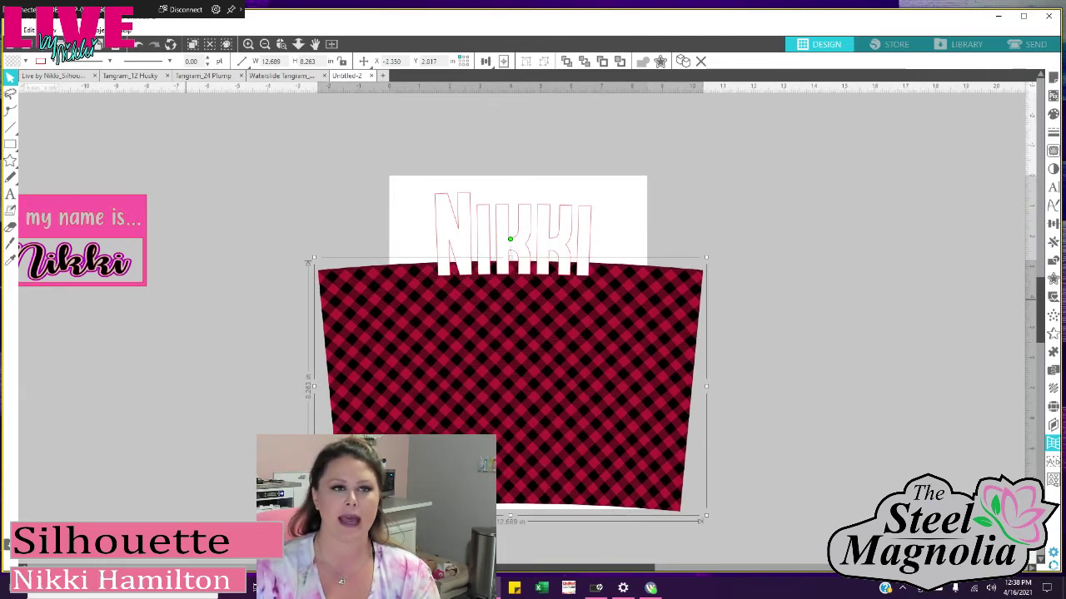
# - Remove the plaid fill from the warped paper by making it transparent, and set its outline to black
pyautogui.click(17, 65)
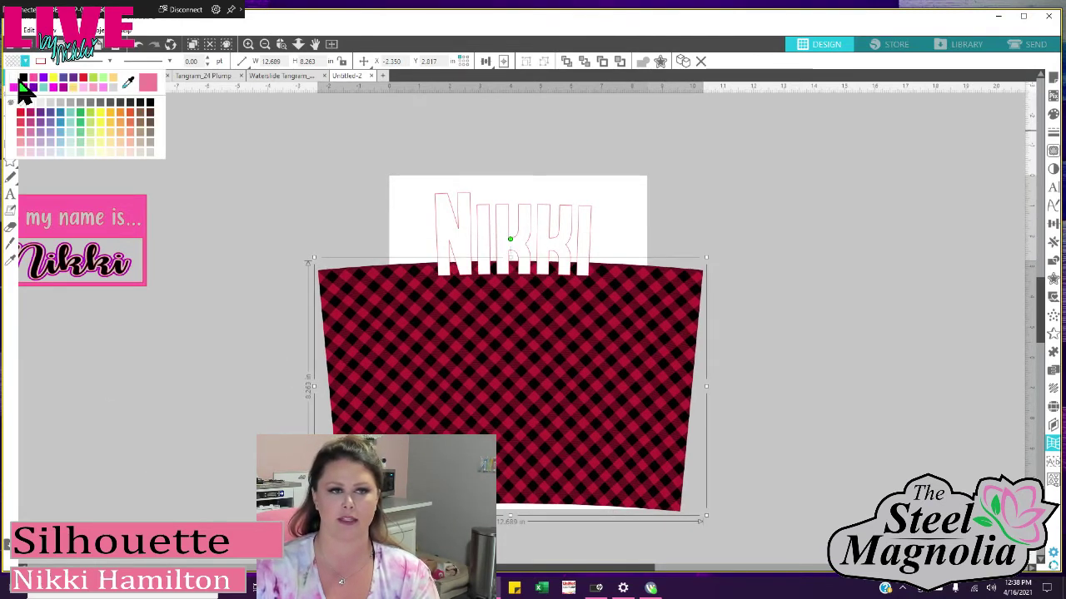
pyautogui.click(20, 85)
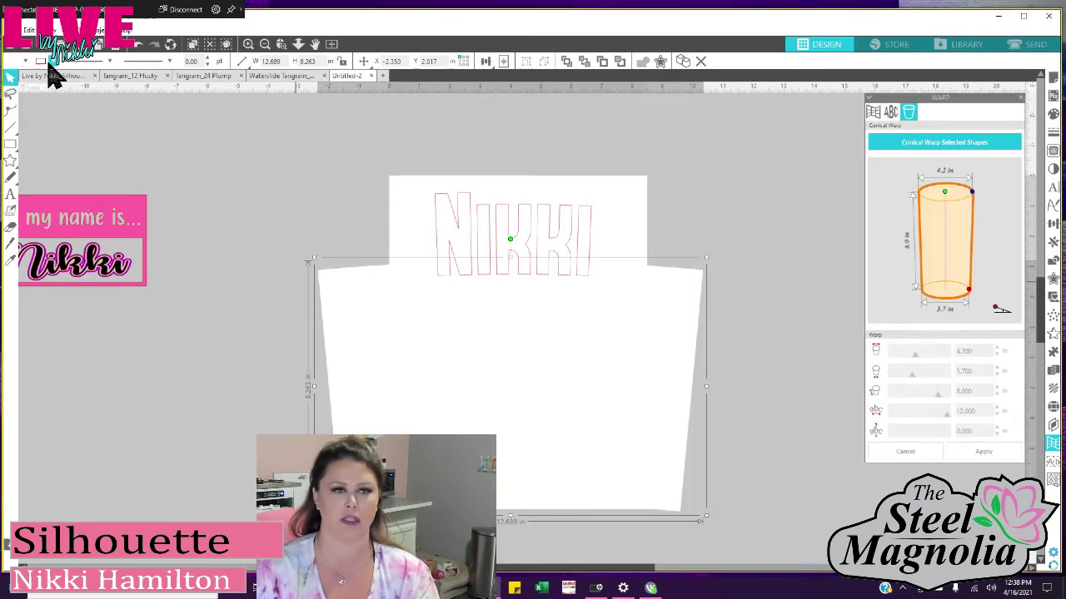
pyautogui.click(25, 62)
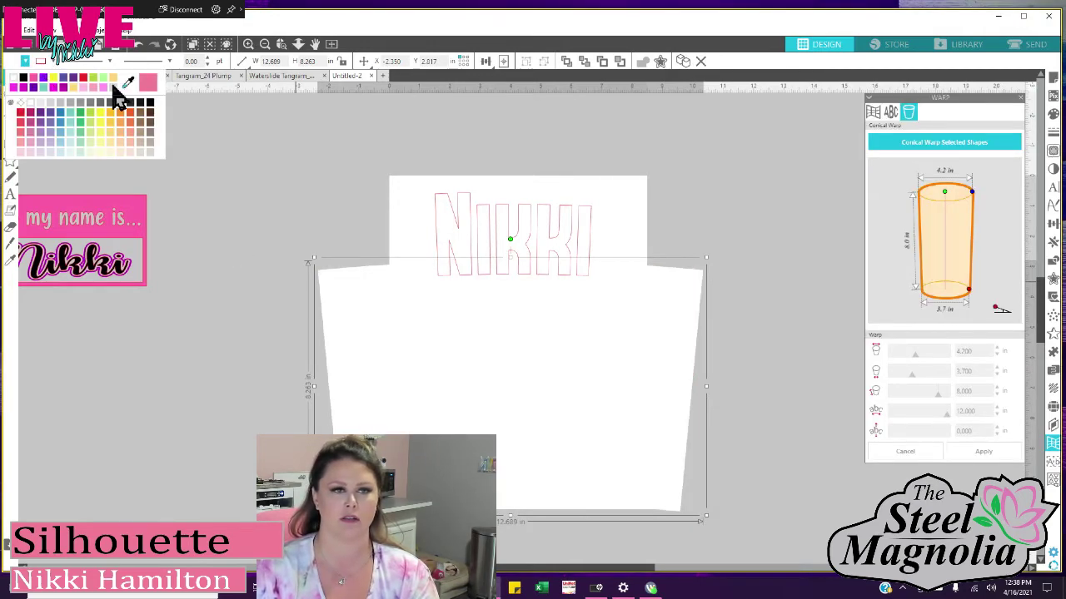
pyautogui.click(23, 108)
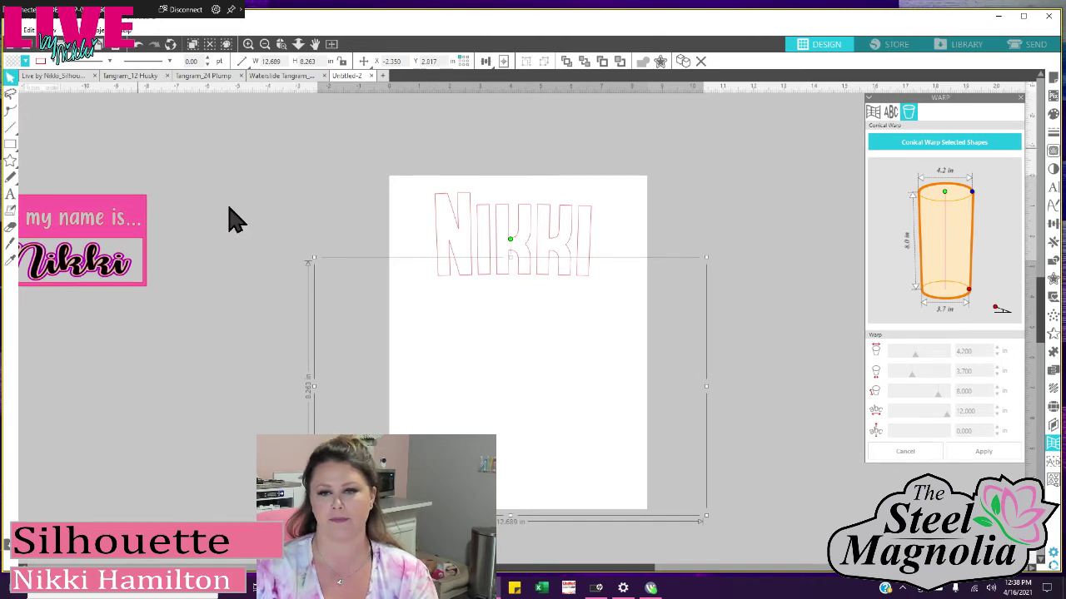
pyautogui.click(41, 64)
pyautogui.click(61, 81)
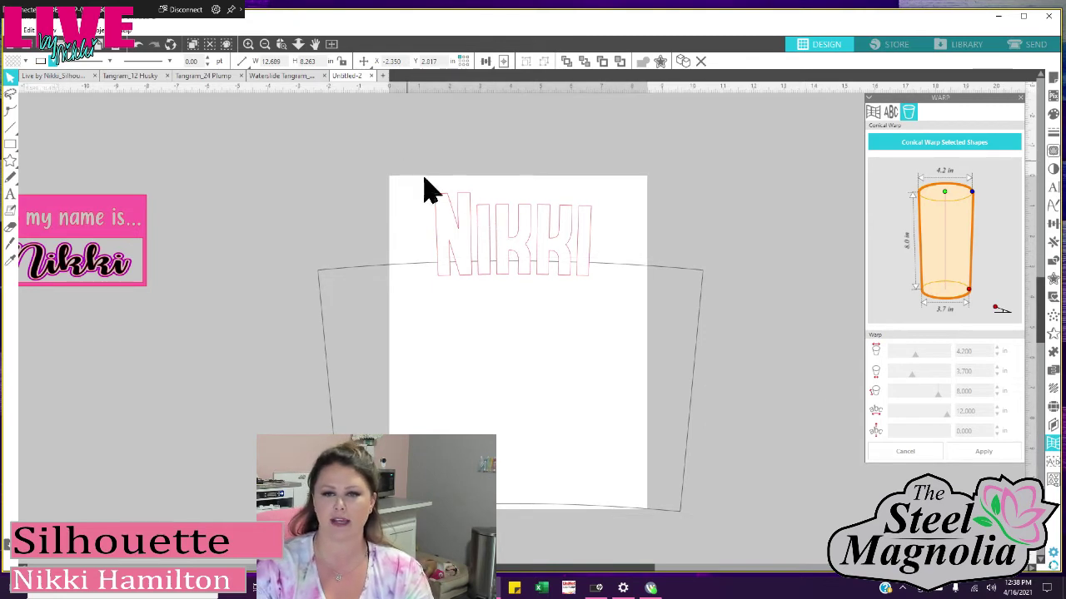
# - Move the name text above the page, shift the empty wrap outline up the page, and select the outline
pyautogui.moveTo(403, 158); pyautogui.dragTo(575, 128)
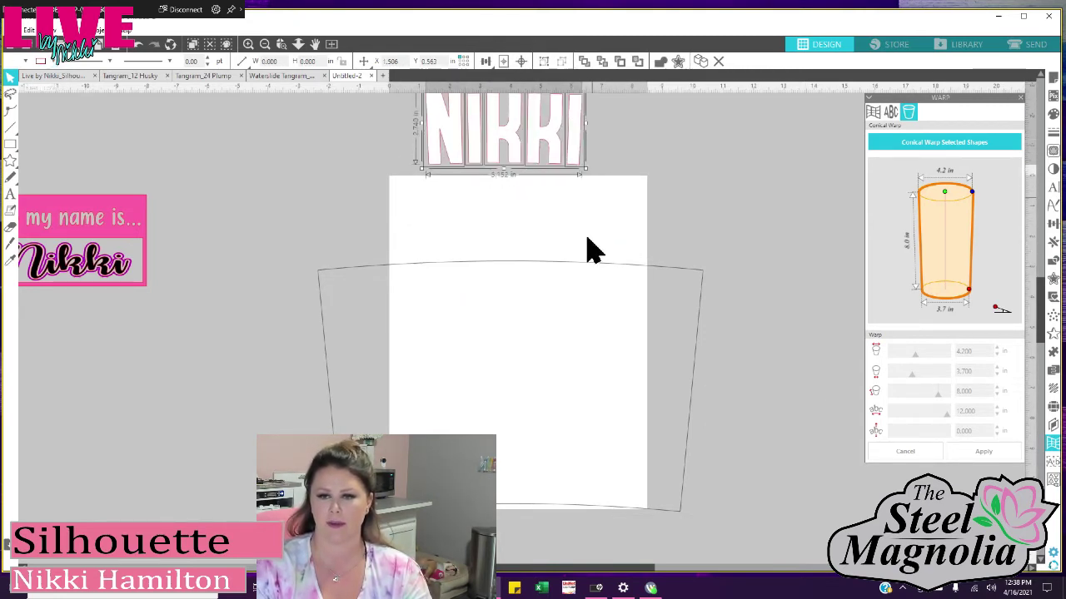
pyautogui.moveTo(574, 260); pyautogui.dragTo(582, 215)
pyautogui.click(580, 218)
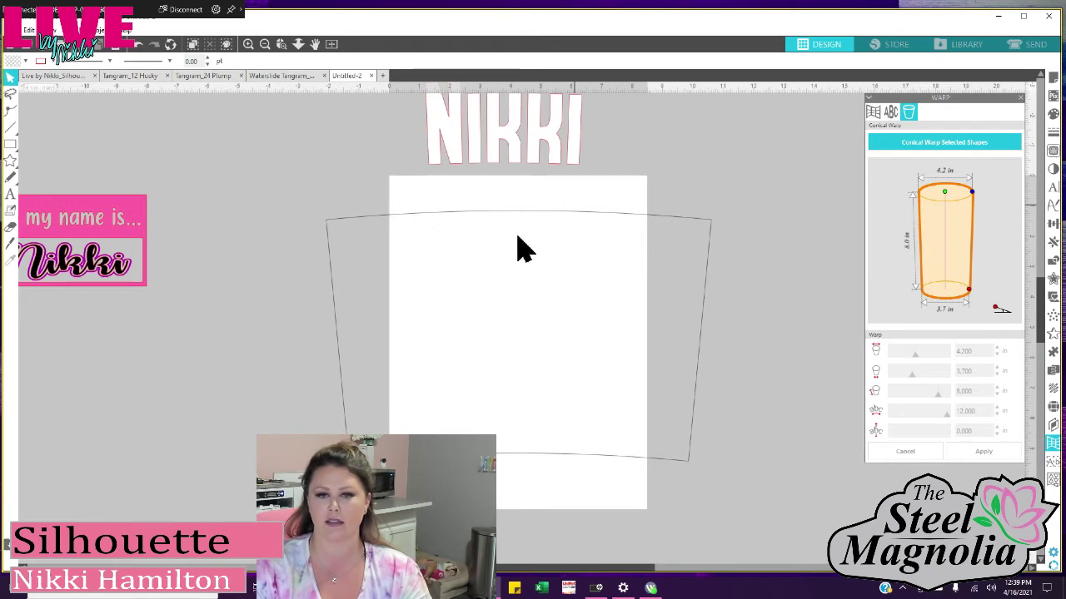
pyautogui.click(319, 258)
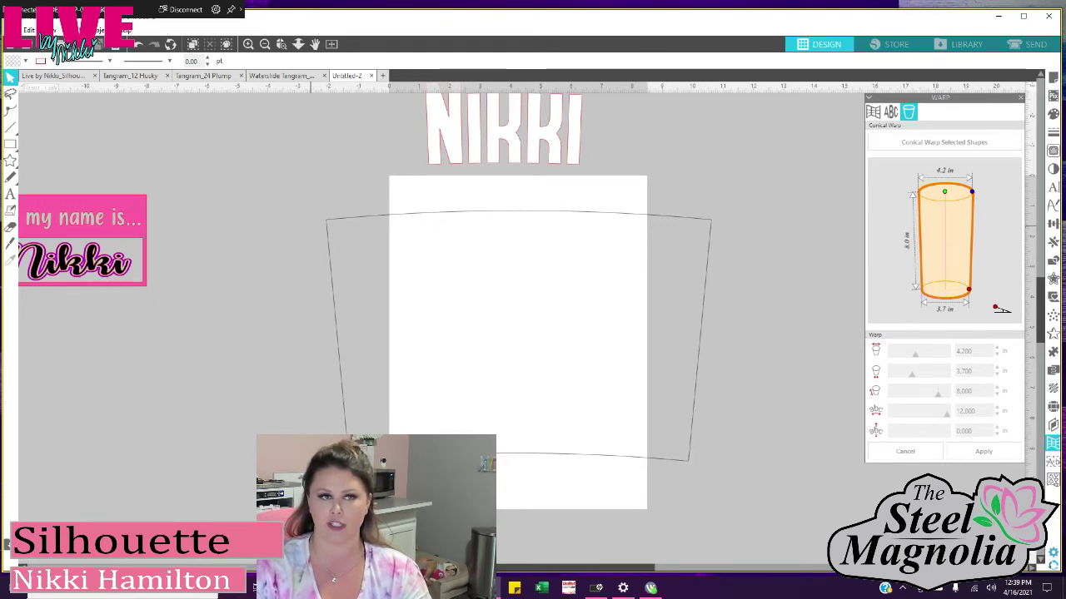
pyautogui.click(360, 233)
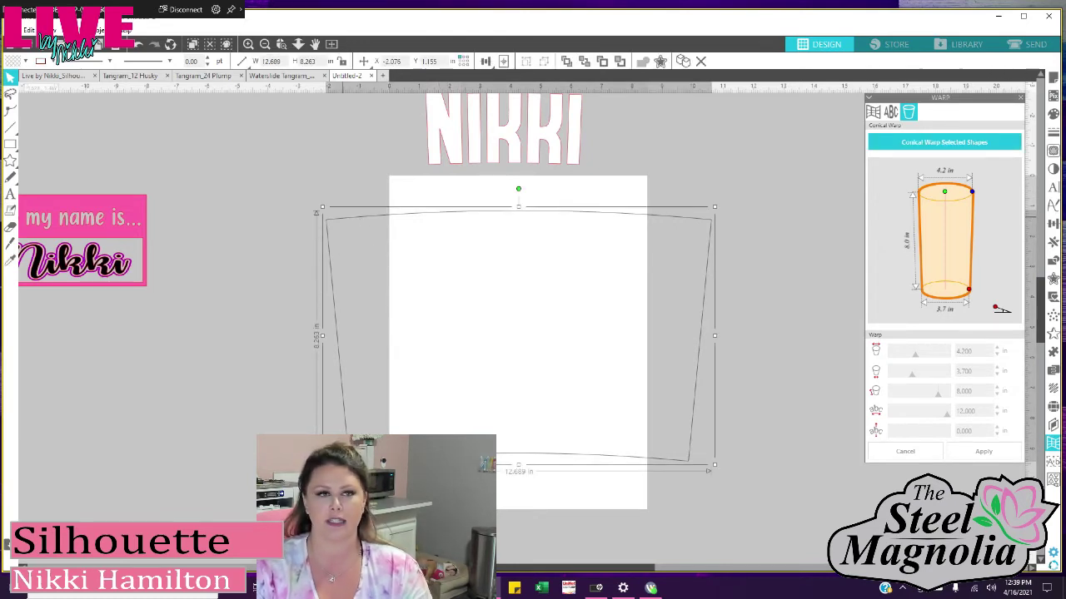
# - Open the tropical floral pattern 12 from the library's User Designs as its own document
pyautogui.click(14, 30)
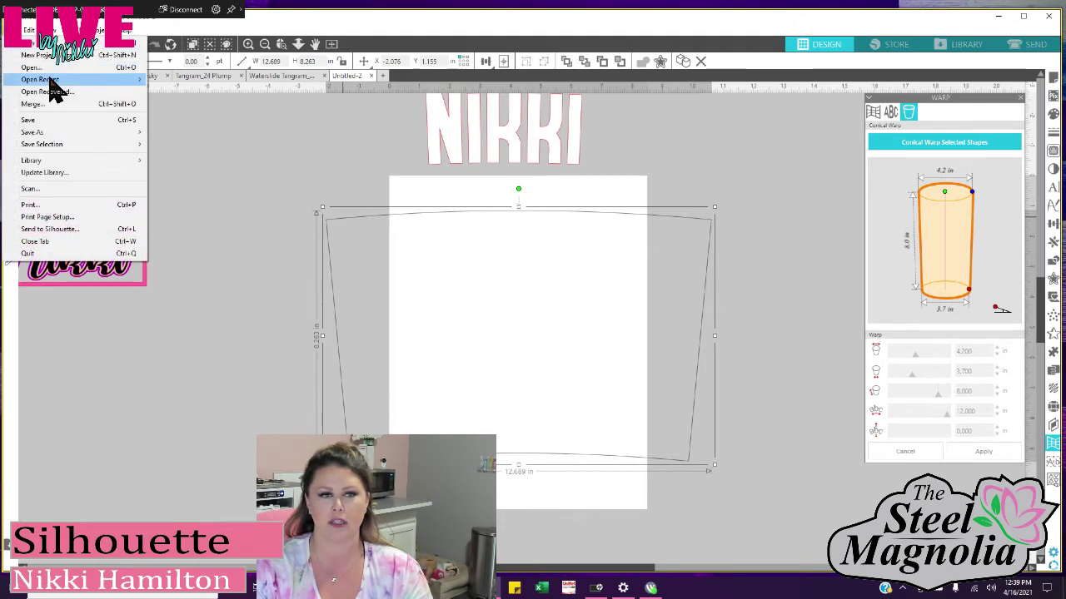
pyautogui.moveTo(71, 161)
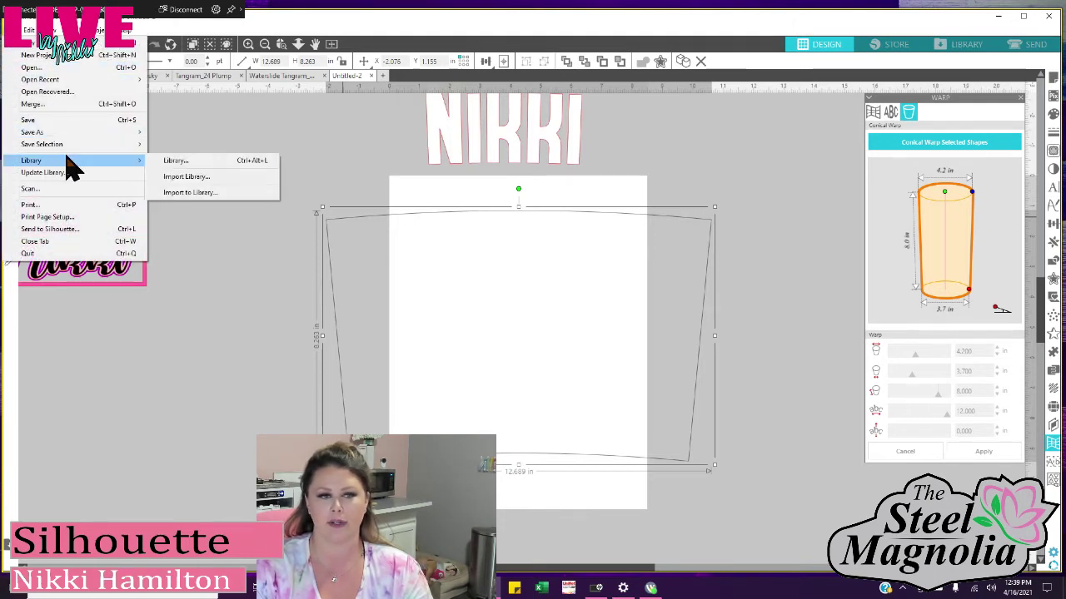
pyautogui.click(188, 161)
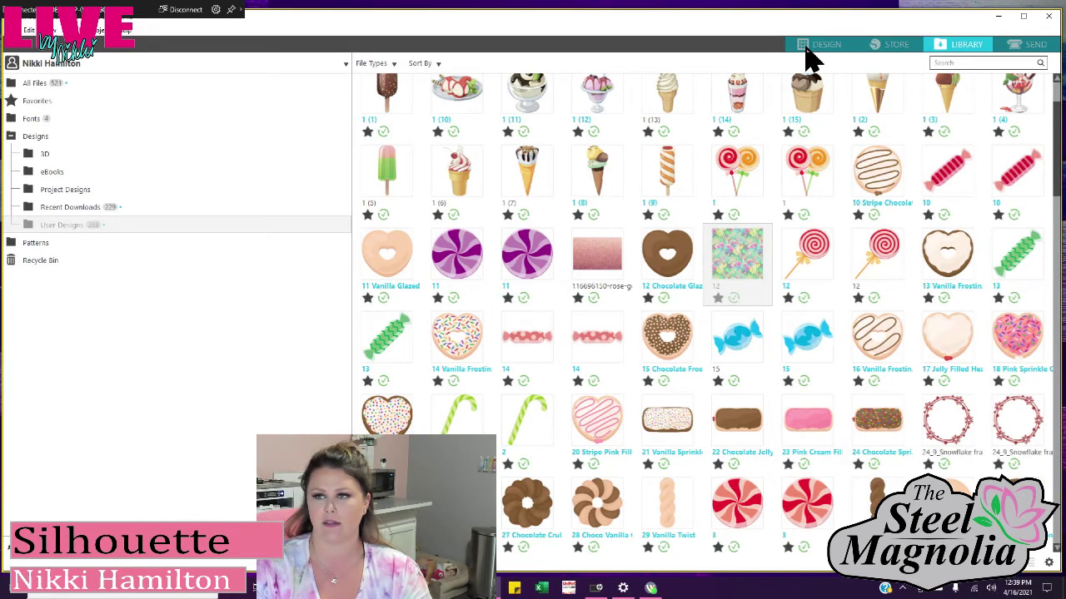
pyautogui.click(837, 48)
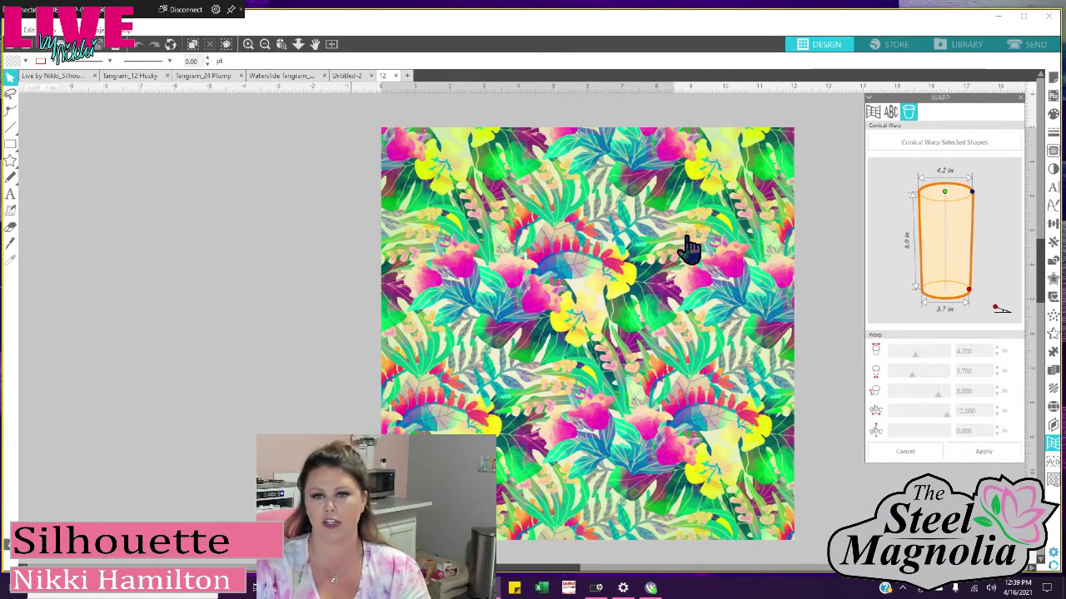
# - Return to the Untitled-2 document and merge the tropical floral pattern 12 from the library into it
pyautogui.click(349, 77)
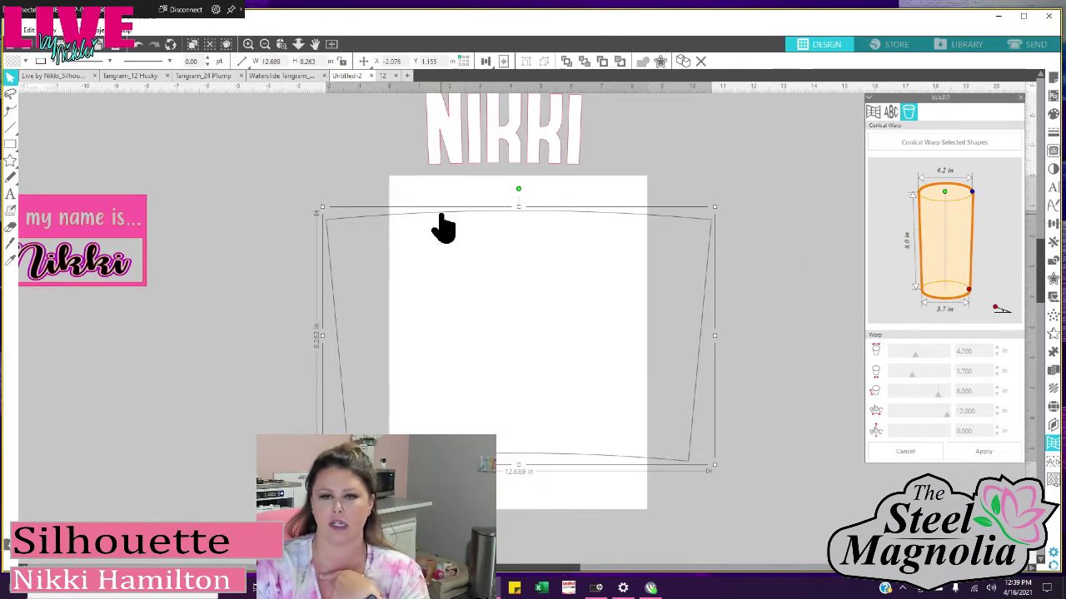
pyautogui.click(12, 30)
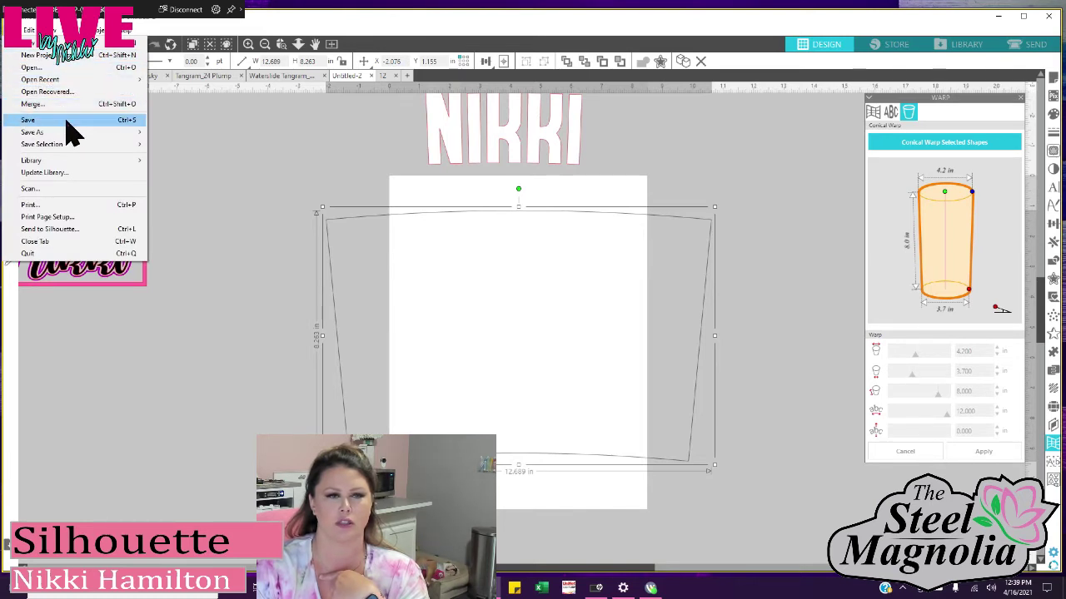
pyautogui.moveTo(75, 162)
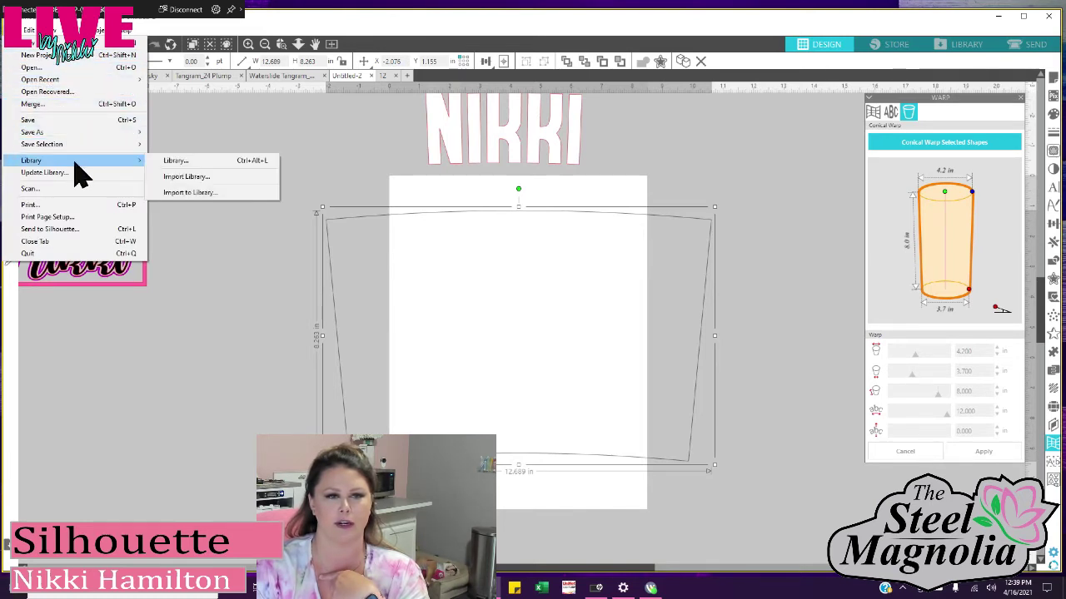
pyautogui.click(205, 166)
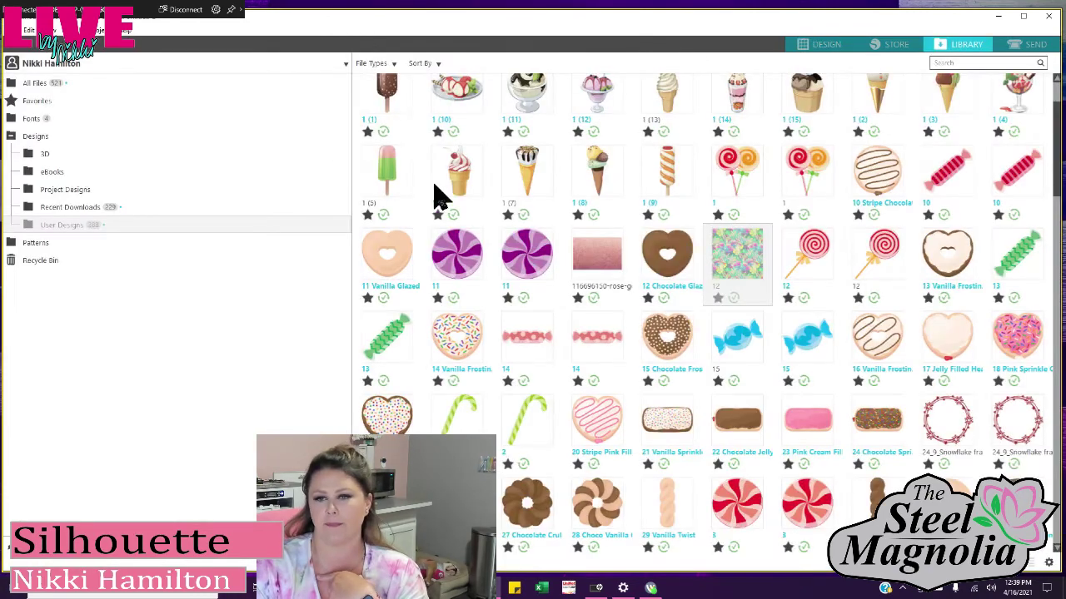
pyautogui.rightClick(753, 265)
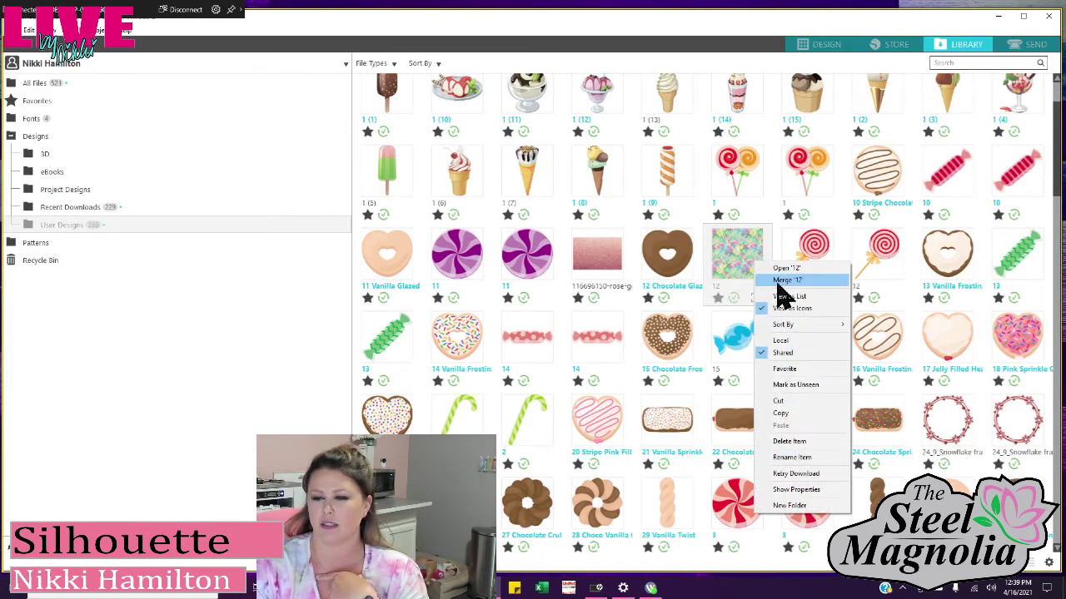
pyautogui.click(731, 274)
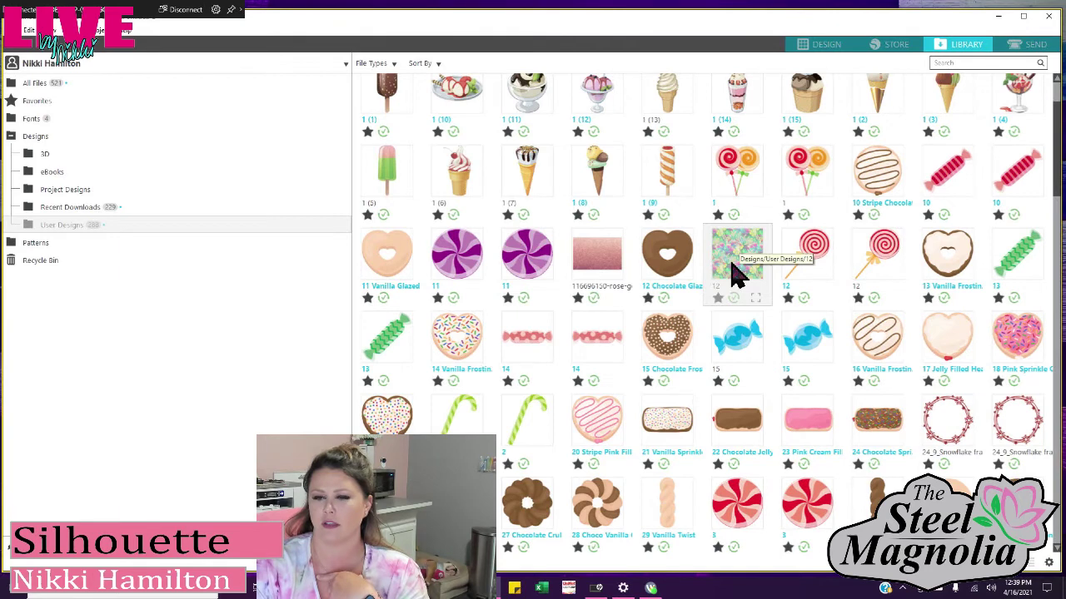
pyautogui.rightClick(733, 274)
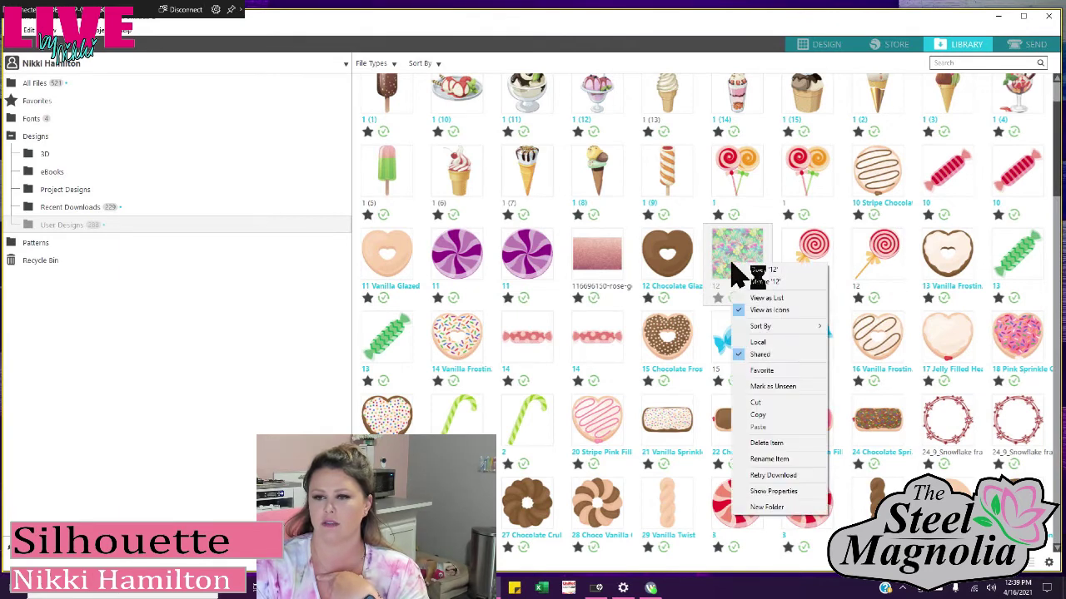
pyautogui.click(755, 280)
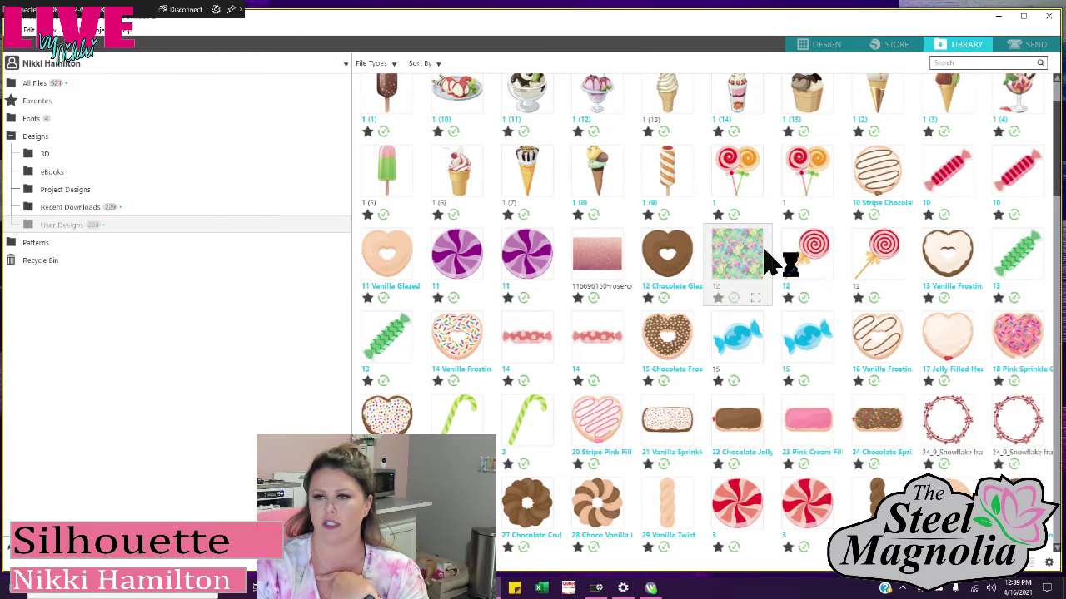
pyautogui.click(814, 48)
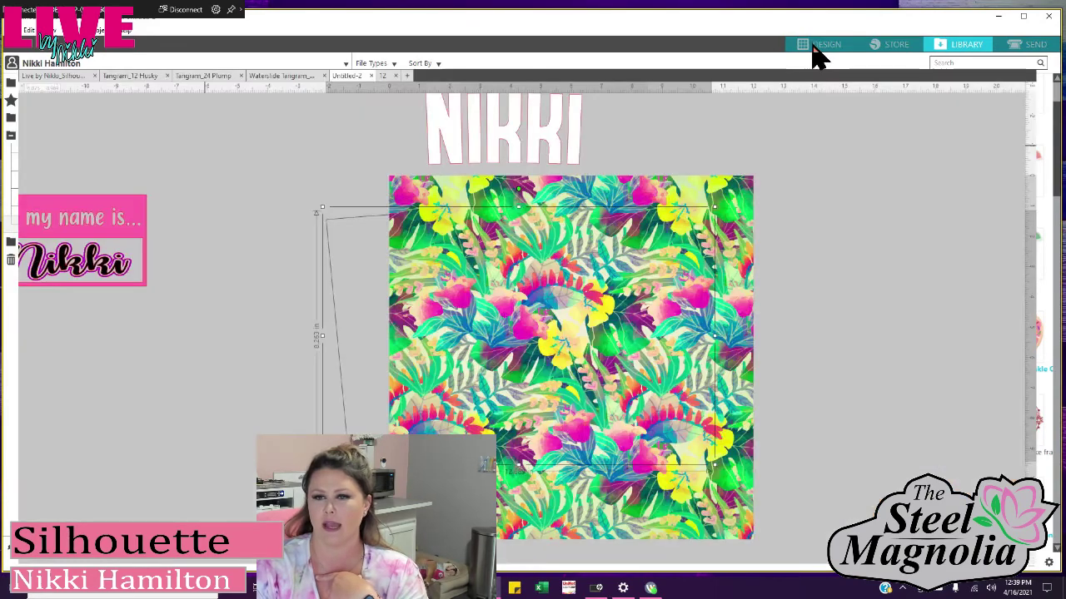
# - Move the floral pattern over the wrap outline, stretch it to about 13.39 in wide, and send it to the back
pyautogui.moveTo(762, 274); pyautogui.dragTo(673, 201)
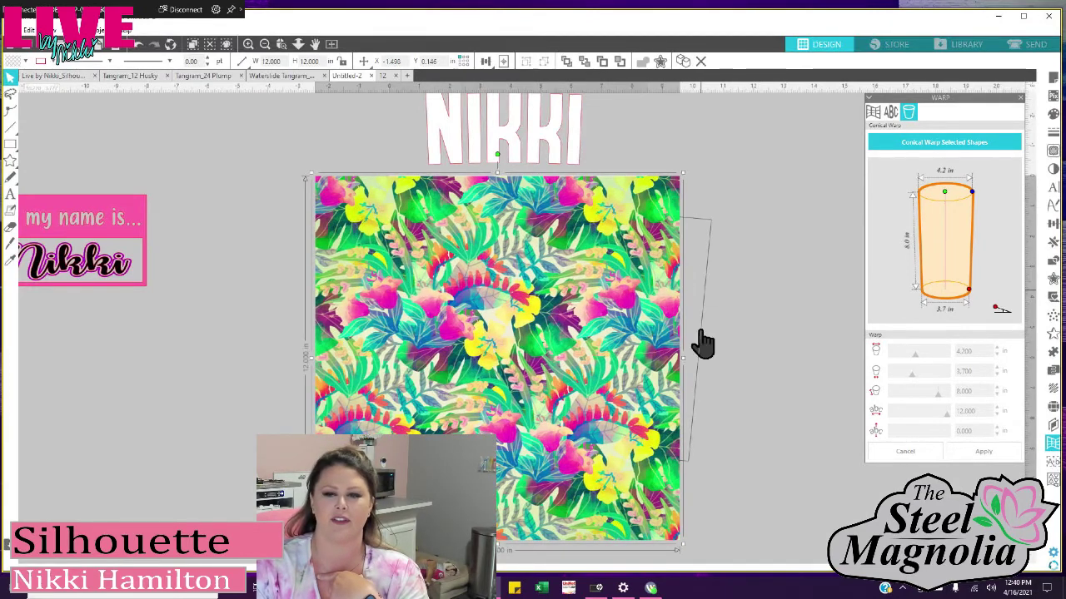
pyautogui.moveTo(722, 359); pyautogui.dragTo(722, 359)
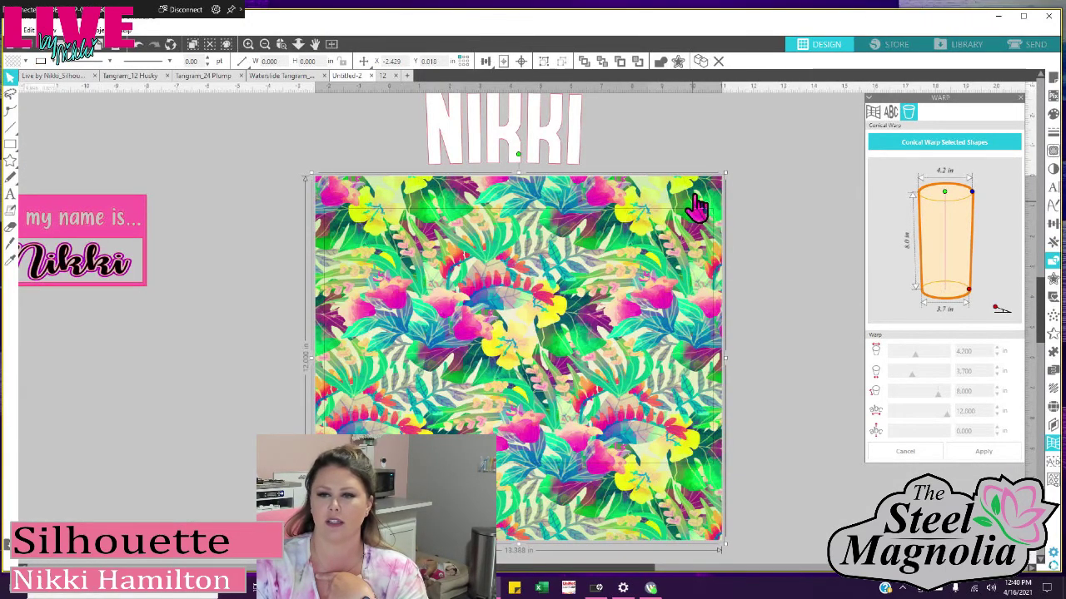
pyautogui.rightClick(779, 204)
pyautogui.click(749, 184)
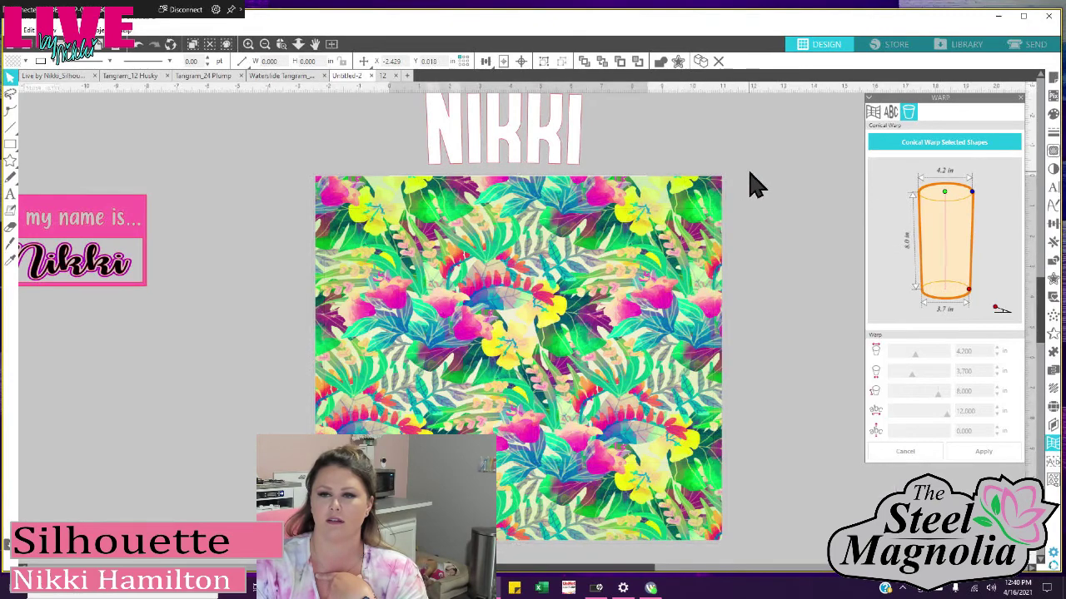
pyautogui.click(702, 199)
pyautogui.rightClick(741, 215)
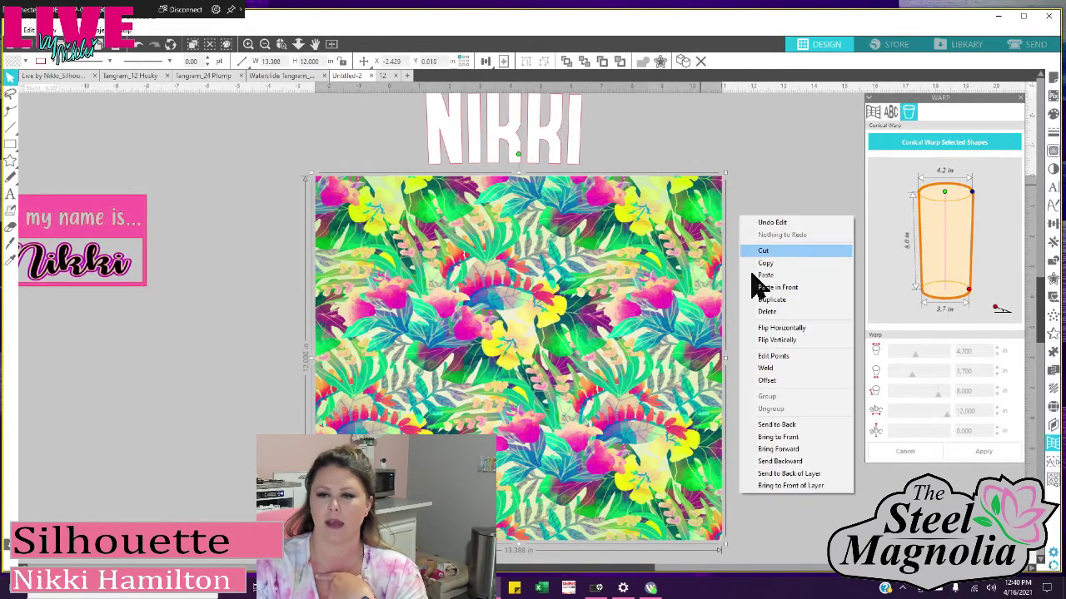
pyautogui.click(779, 425)
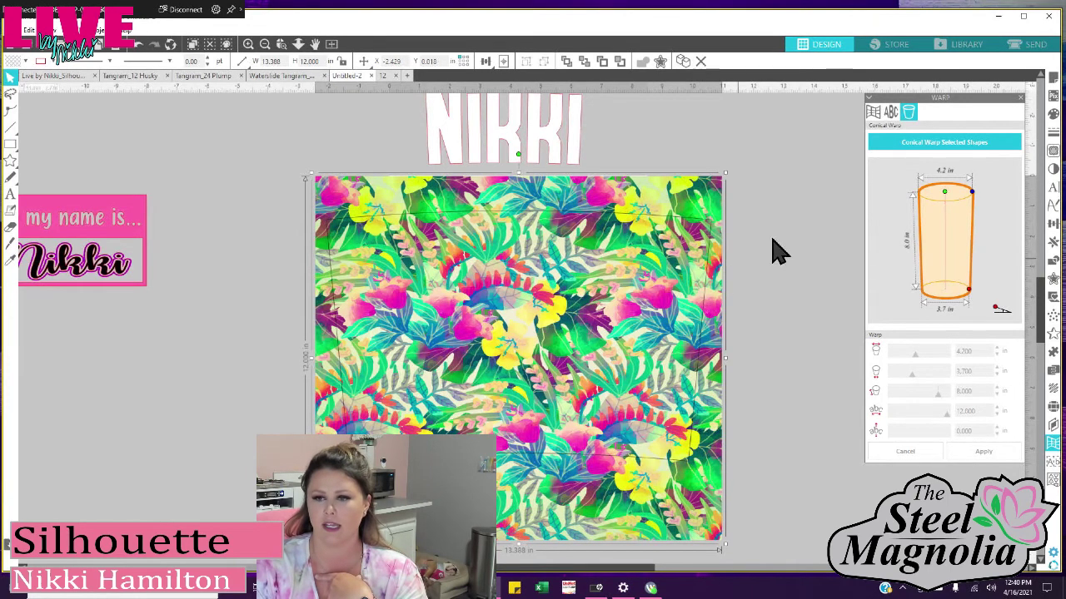
# - Select the floral pattern together with the wrap outline and crop the pattern to the tumbler wrap shape
pyautogui.click(690, 269)
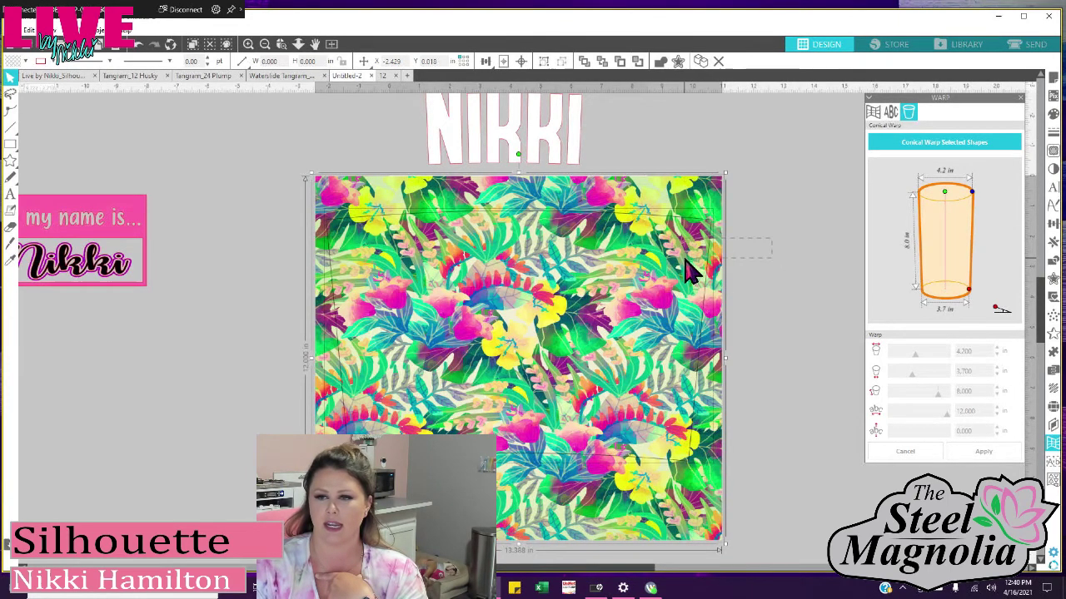
pyautogui.click(1053, 262)
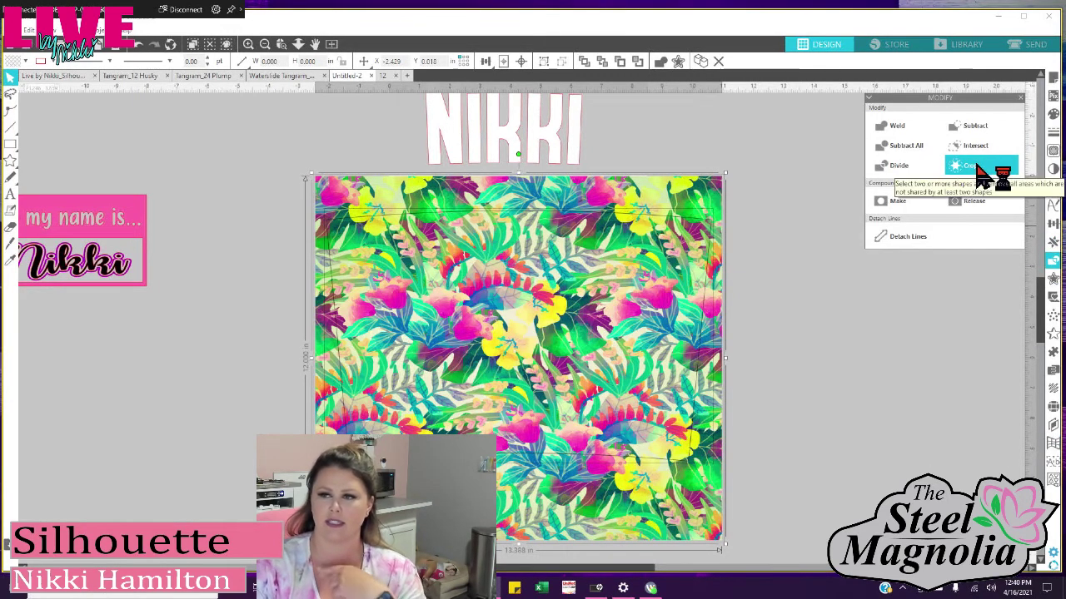
pyautogui.click(980, 172)
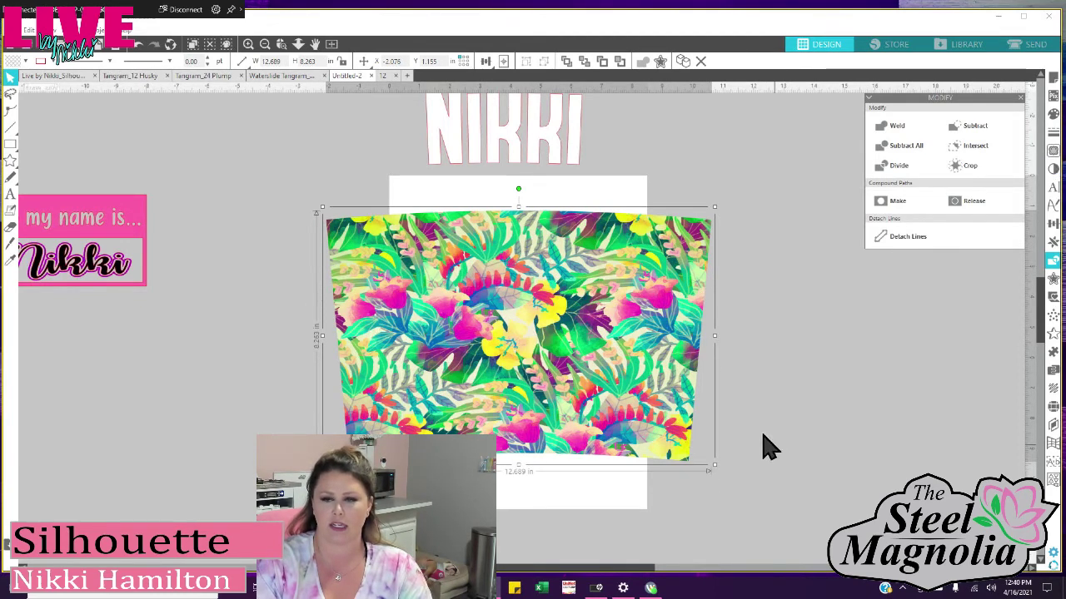
pyautogui.click(749, 266)
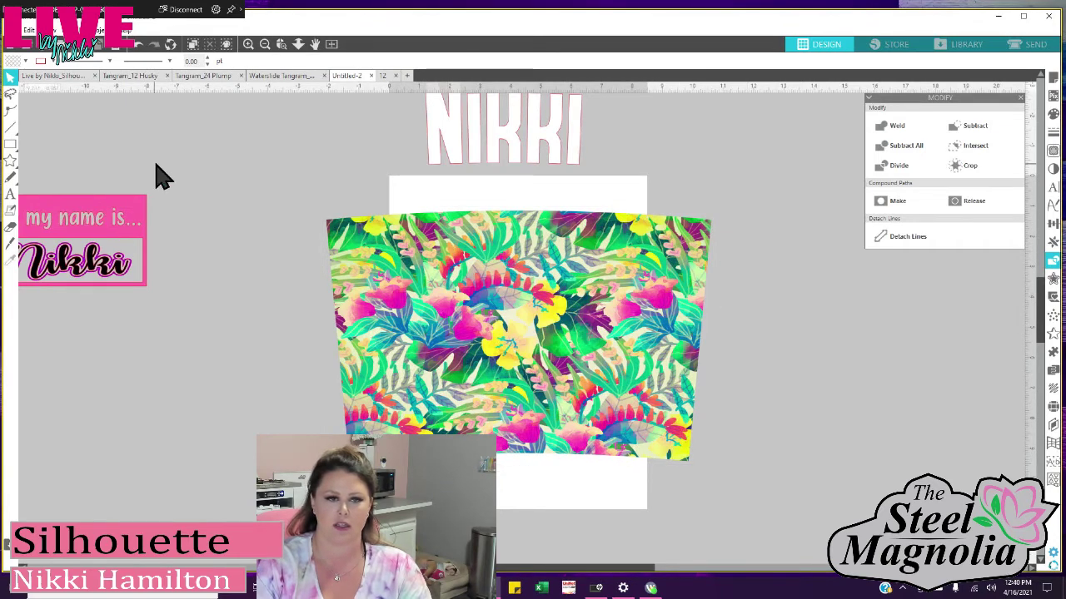
# - Bring the pink name-tag design to the front and place it in the upper middle of the floral wrap
pyautogui.moveTo(98, 246); pyautogui.dragTo(853, 385)
pyautogui.rightClick(873, 420)
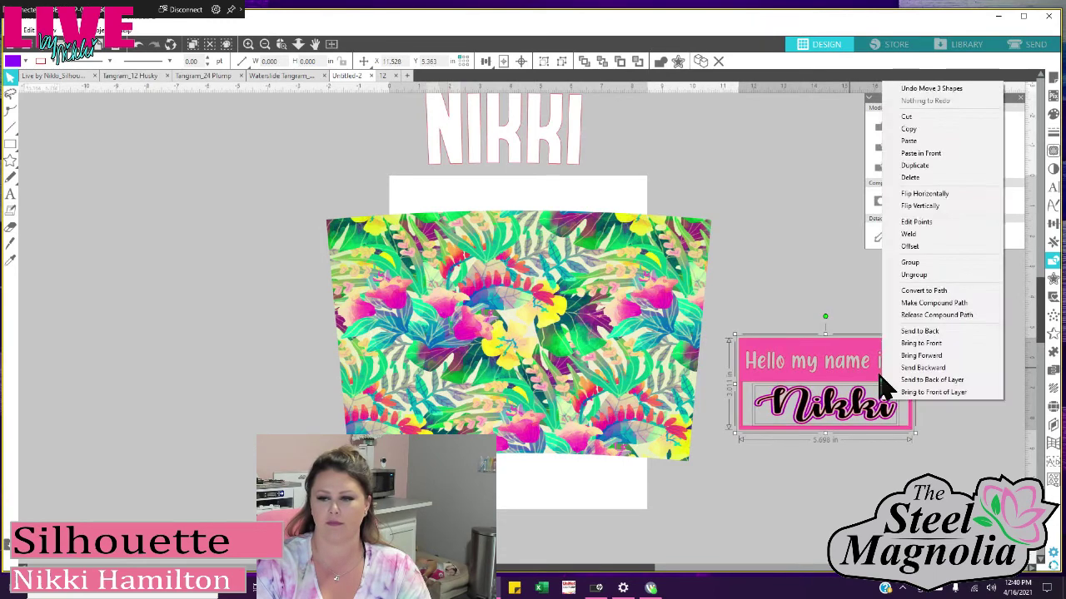
pyautogui.click(875, 381)
pyautogui.rightClick(881, 376)
pyautogui.click(921, 318)
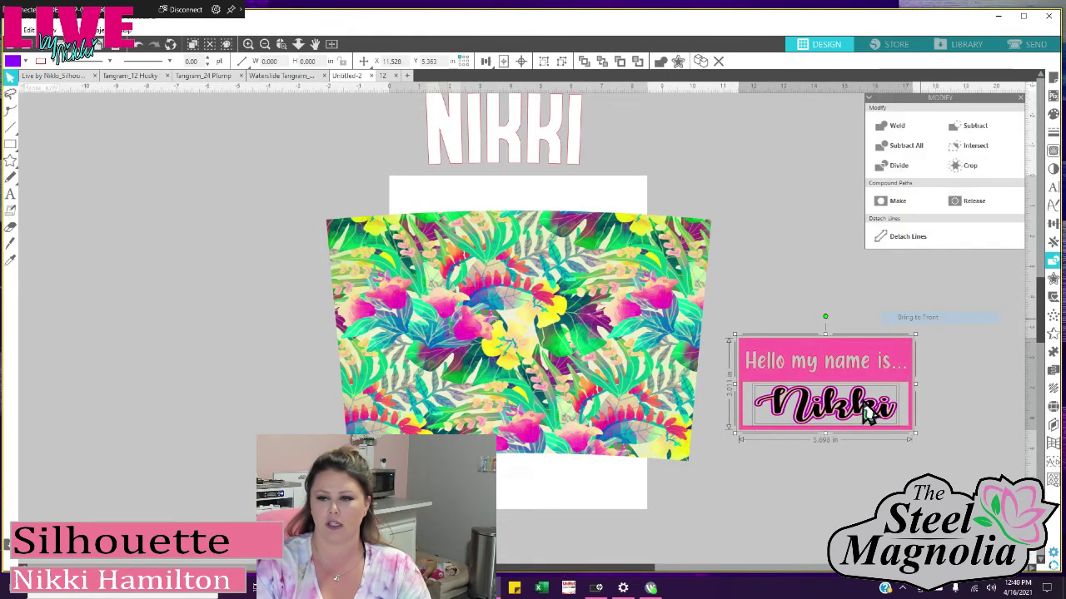
pyautogui.moveTo(875, 380); pyautogui.dragTo(560, 310)
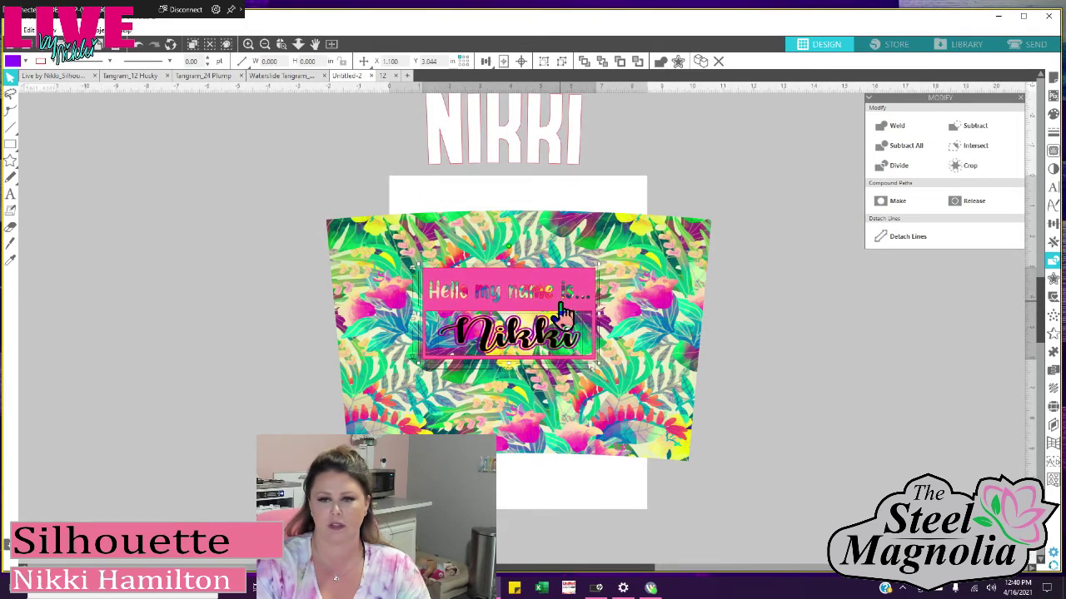
pyautogui.click(837, 346)
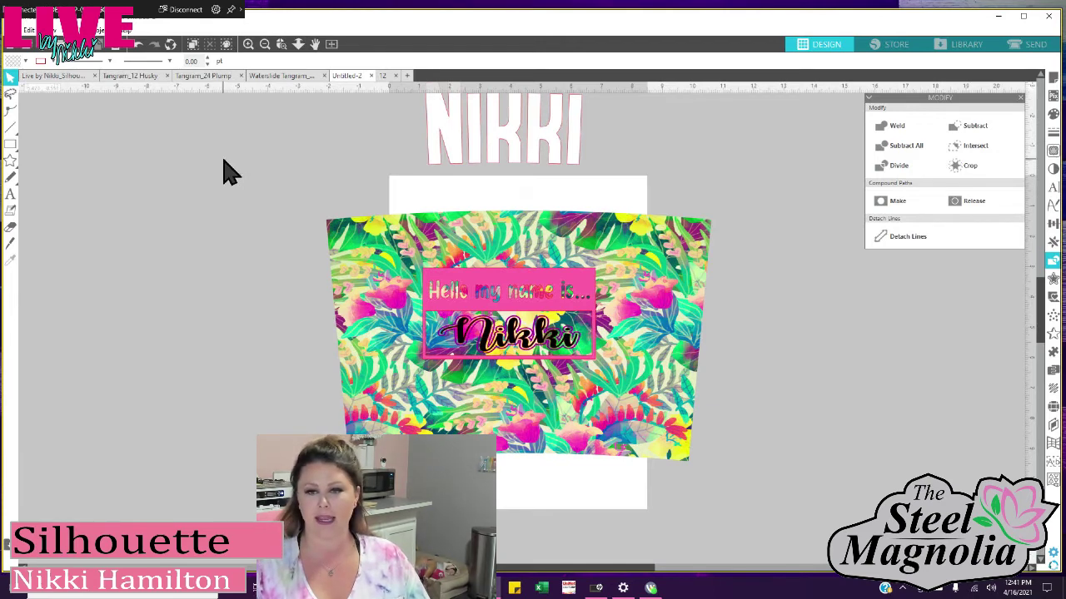
pyautogui.click(380, 226)
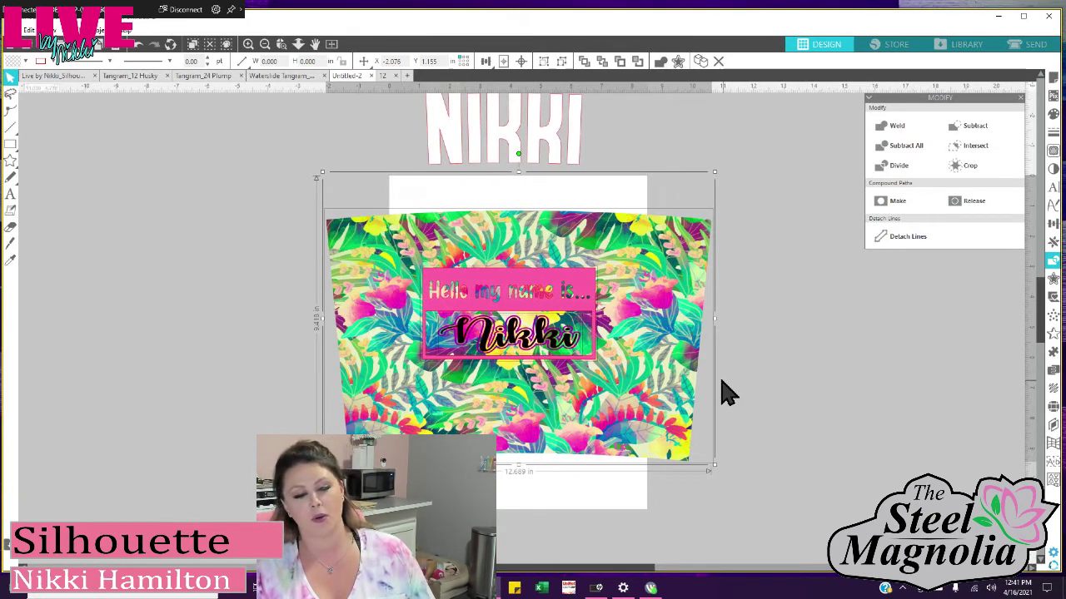
pyautogui.click(785, 233)
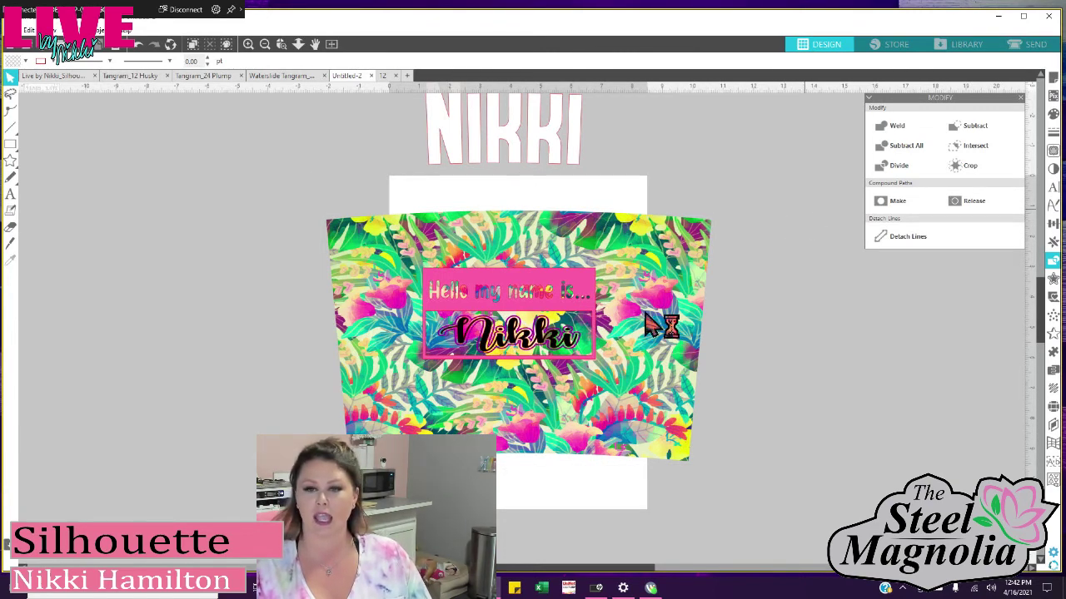
pyautogui.click(458, 371)
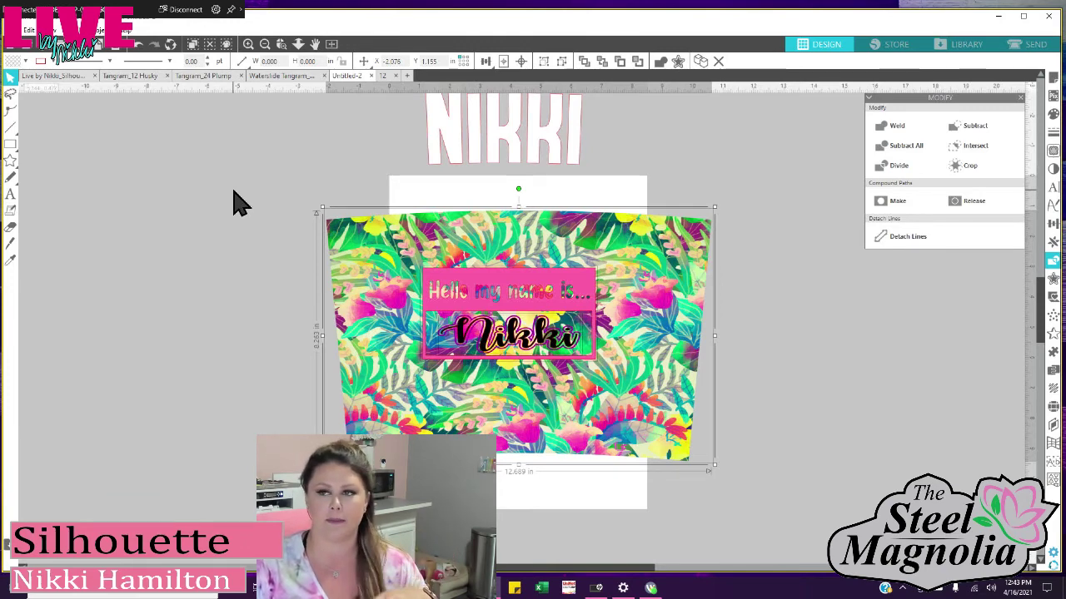
pyautogui.click(129, 34)
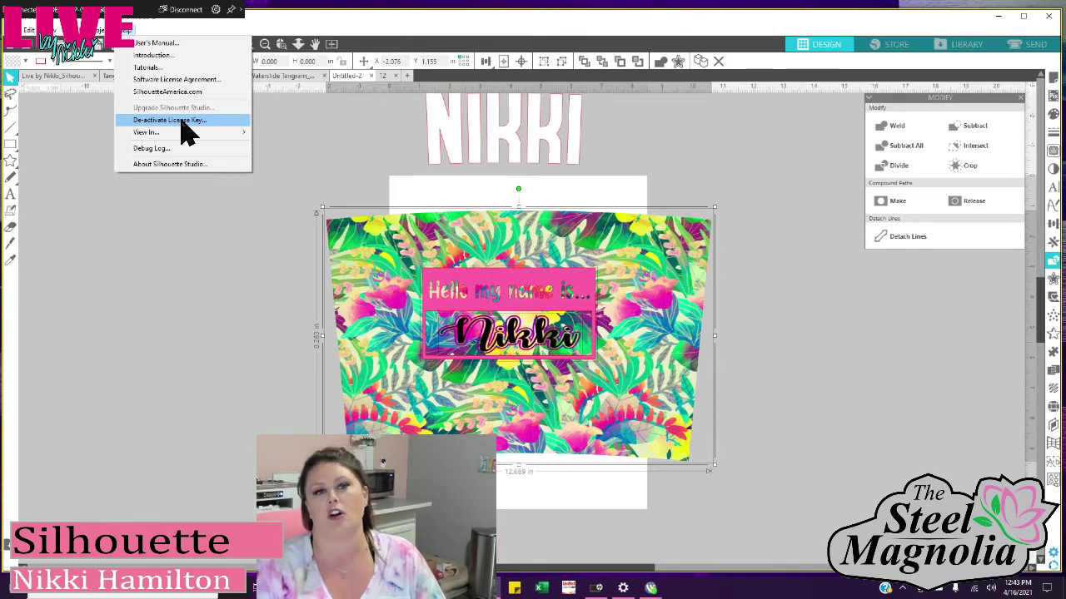
pyautogui.moveTo(191, 133)
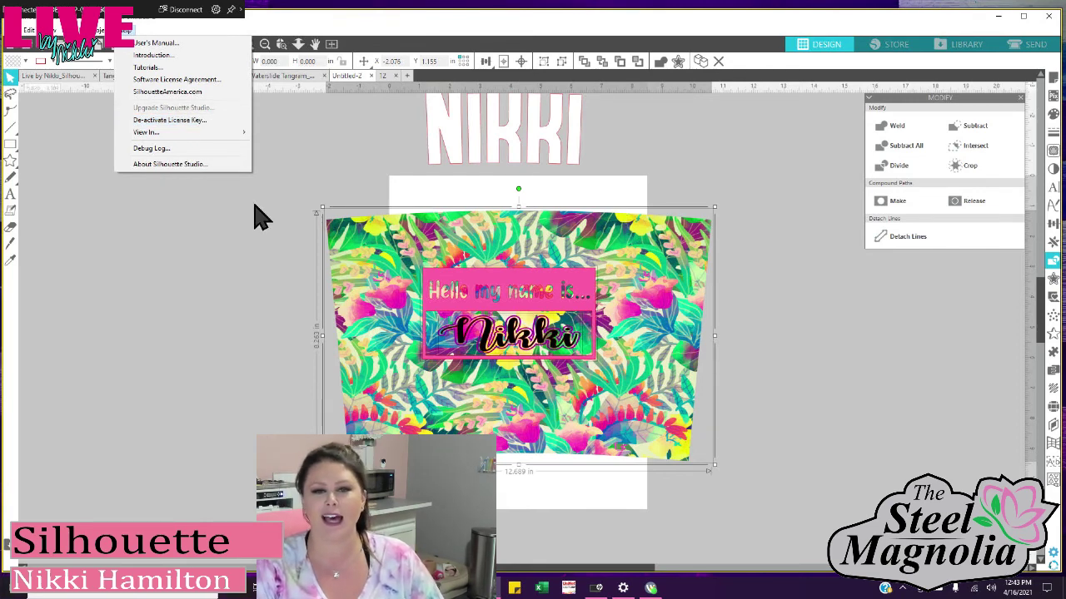
pyautogui.click(289, 200)
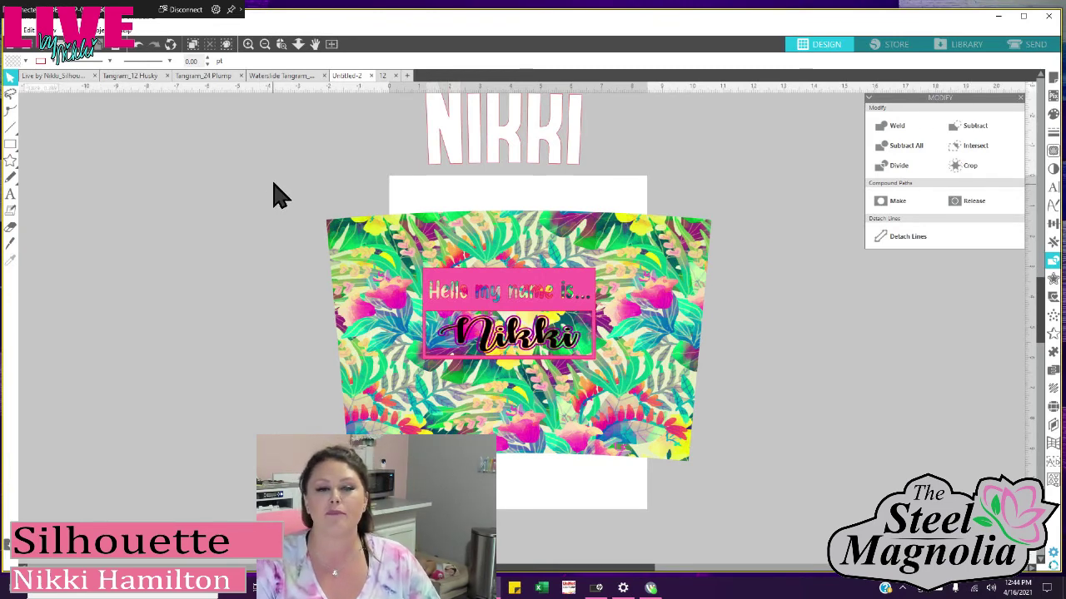
pyautogui.moveTo(274, 183); pyautogui.dragTo(770, 408)
pyautogui.click(804, 386)
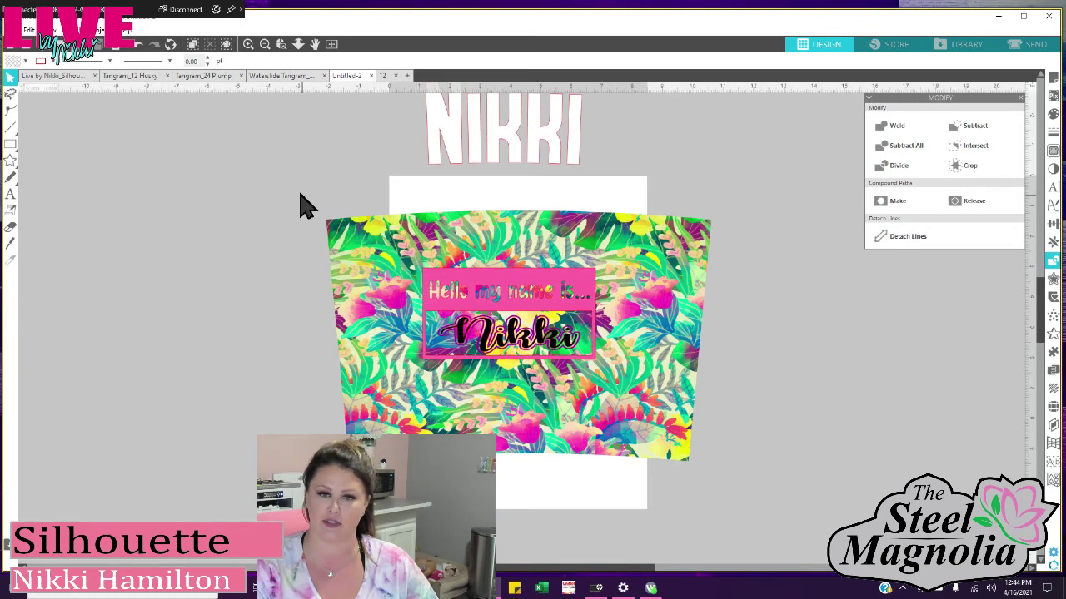
pyautogui.click(375, 241)
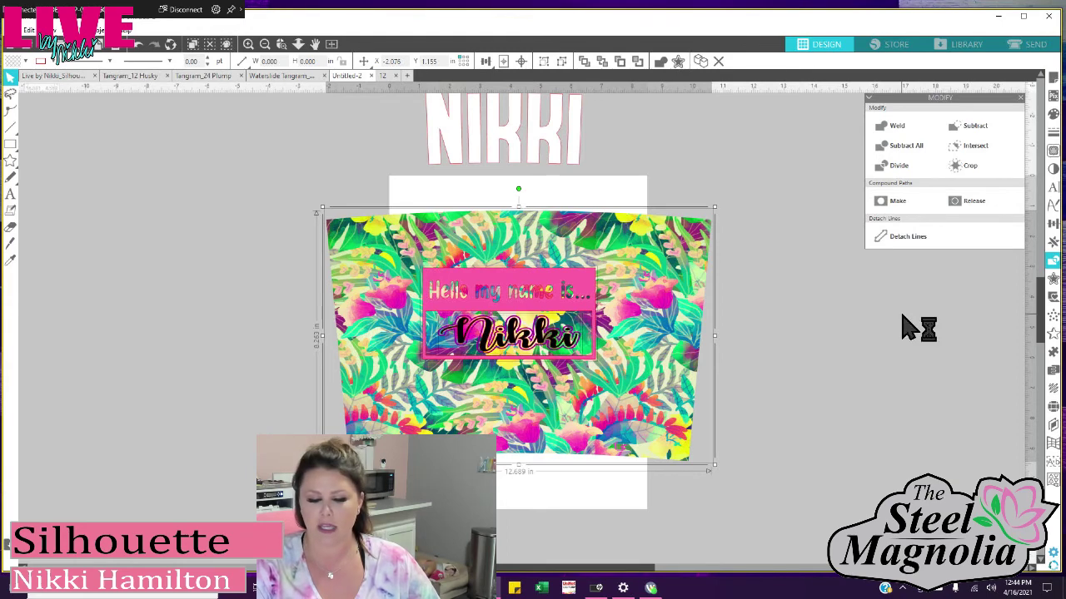
pyautogui.click(744, 221)
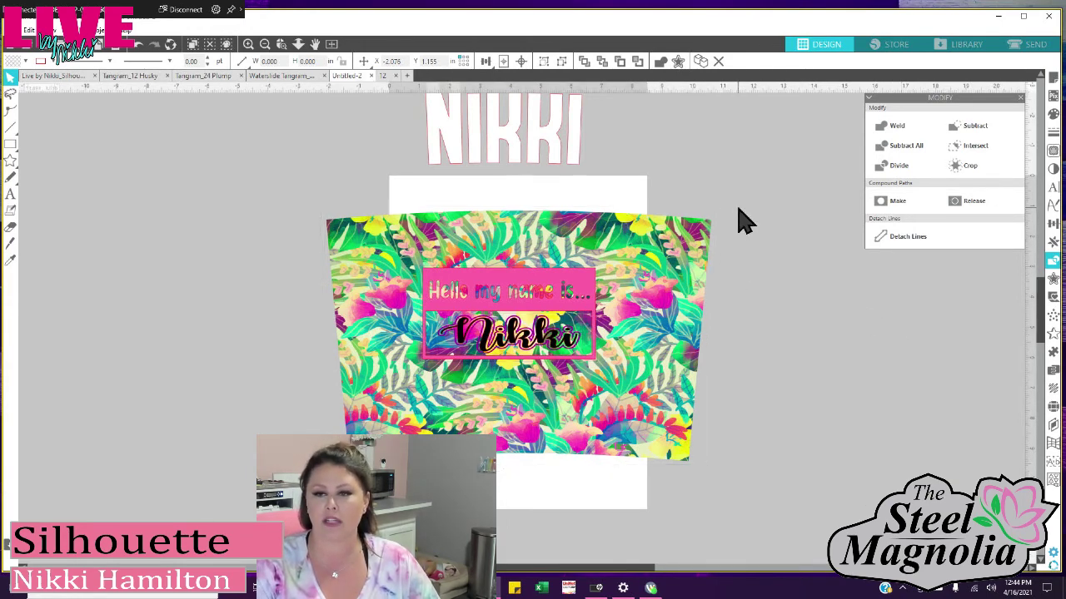